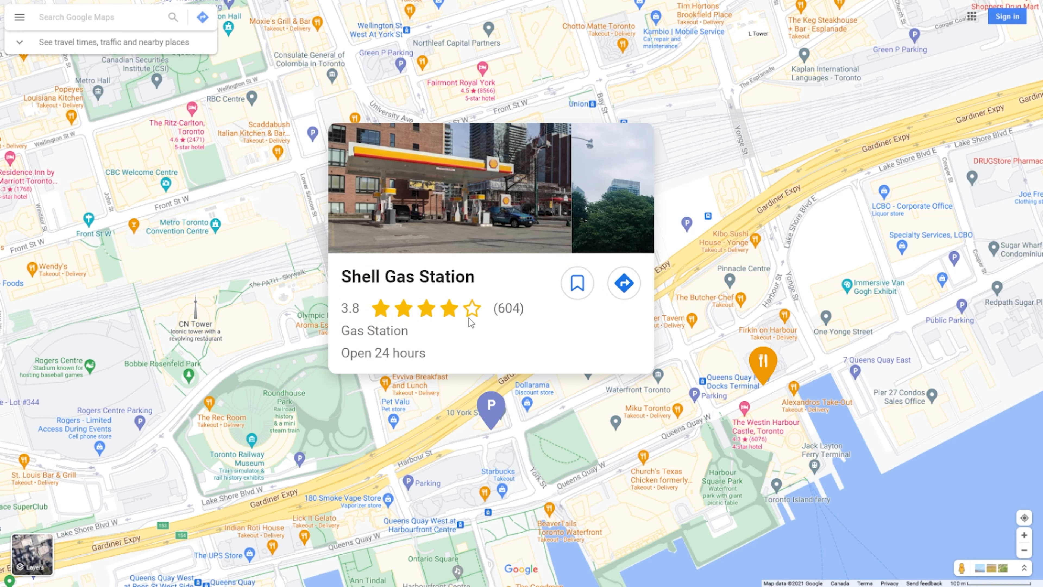
Page through the photos on the Shell Gas Station details card
{"action": "left_click", "coordinate": [640, 190]}
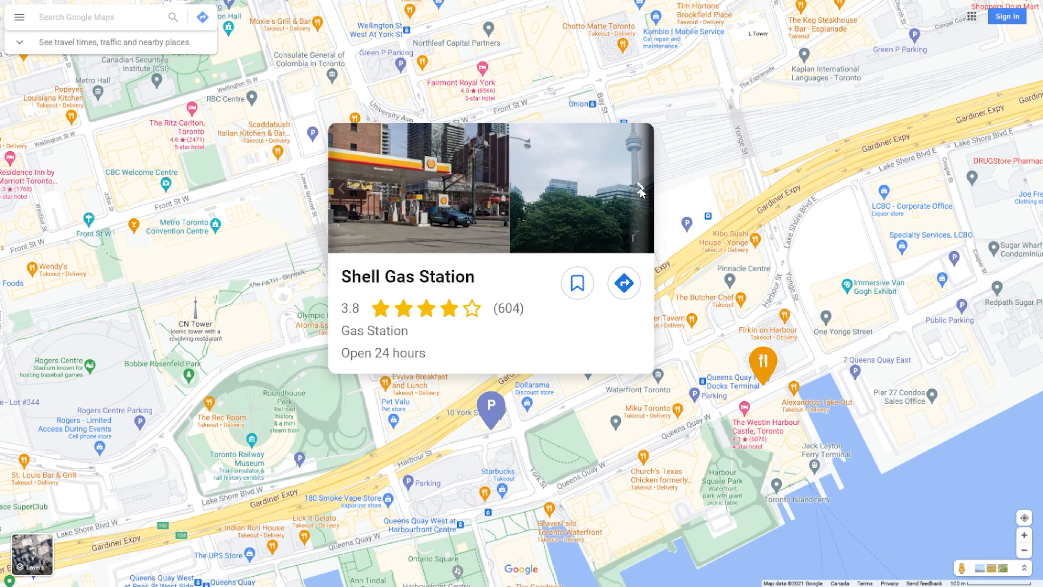
{"action": "left_click", "coordinate": [640, 191]}
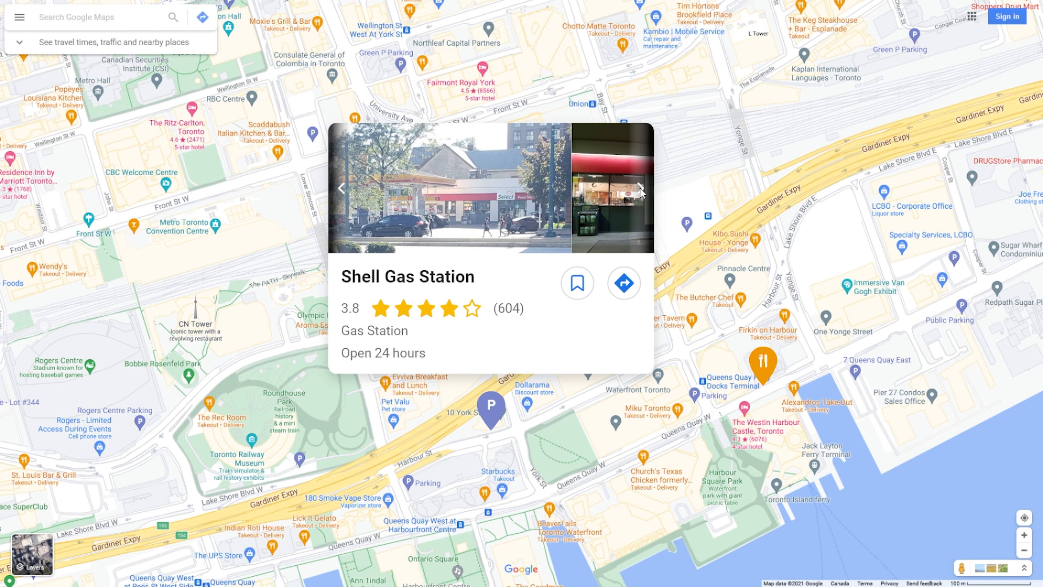
{"action": "left_click", "coordinate": [640, 190]}
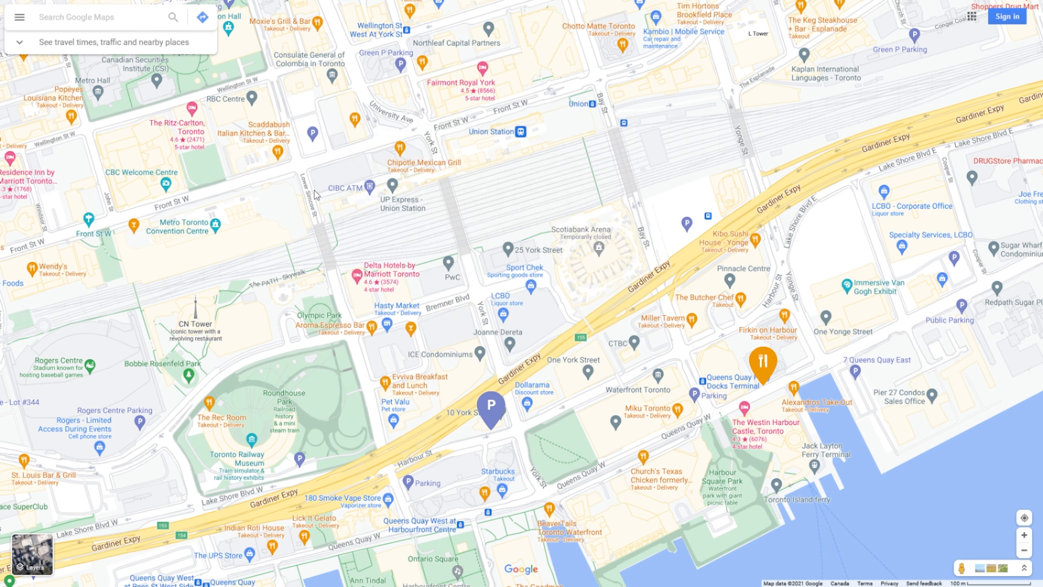
Bring up the orange restaurant pin's details card and page forward and back through the My Roti Place / My Dosa Place photos
{"action": "mouse_move", "coordinate": [763, 363]}
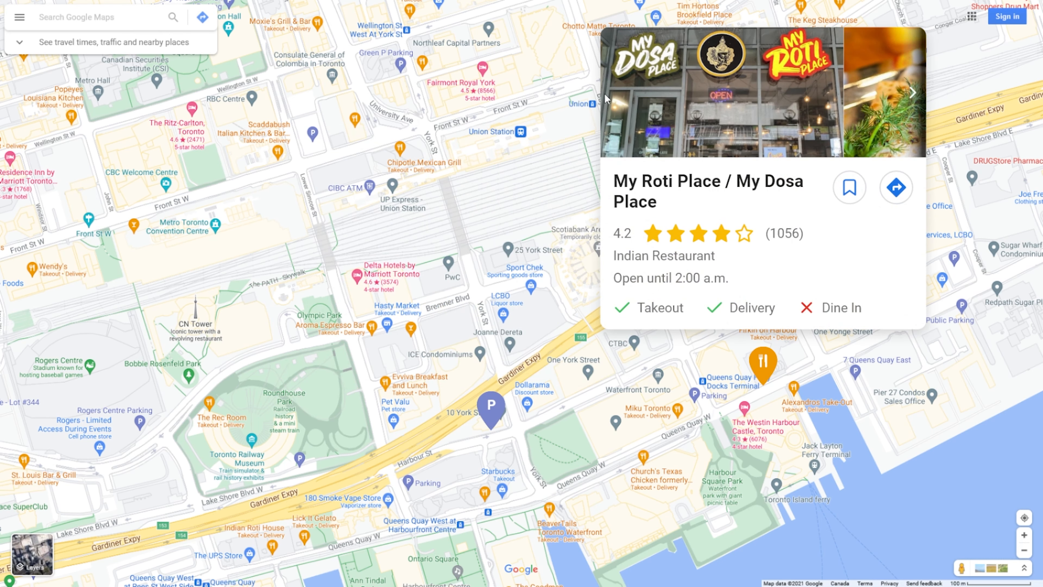
{"action": "left_click", "coordinate": [913, 92]}
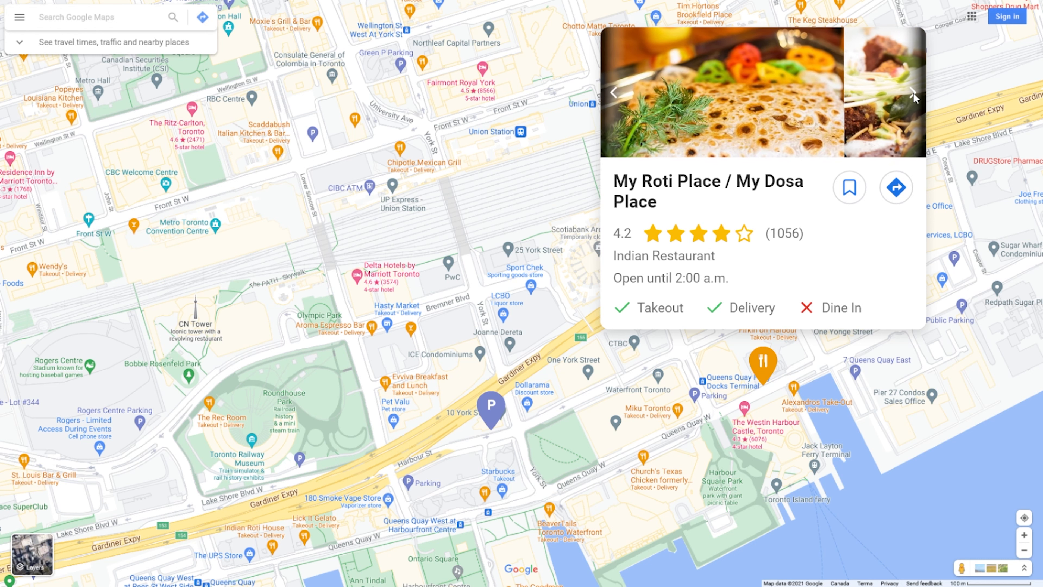
{"action": "left_click", "coordinate": [913, 93]}
{"action": "left_click", "coordinate": [913, 93]}
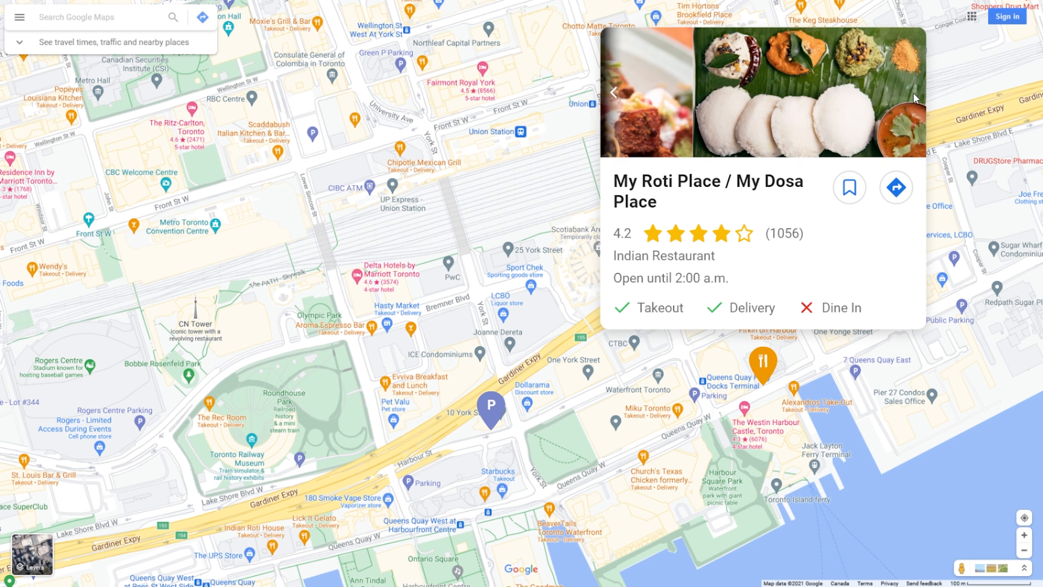
{"action": "left_click", "coordinate": [614, 94]}
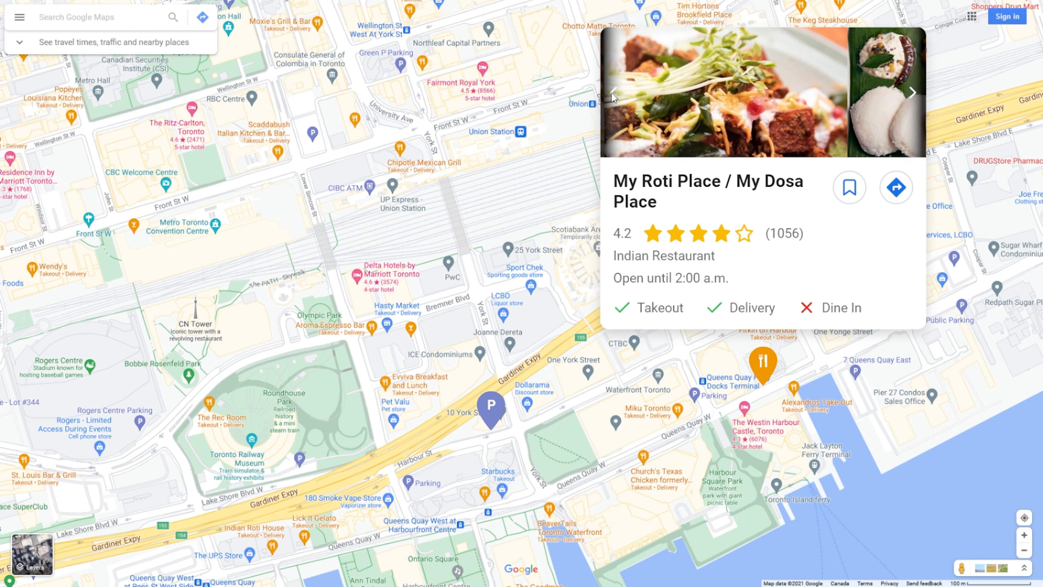
{"action": "left_click", "coordinate": [612, 93]}
{"action": "left_click", "coordinate": [614, 104]}
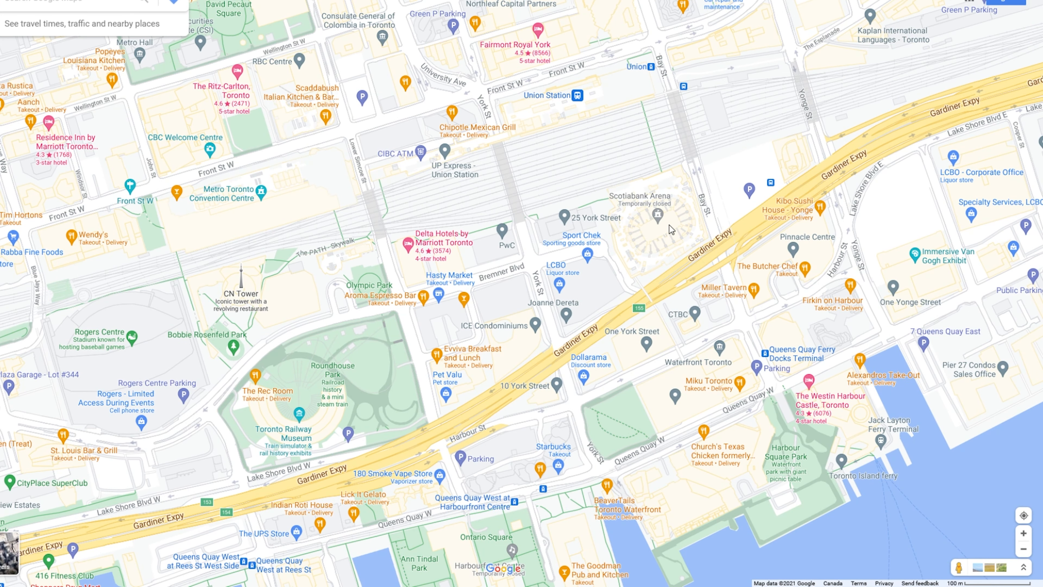
Examine the preview cards of several downtown Toronto places on the live map, such as Union Station, Fairmont Royal York, RBC Centre and Firkin on Harbour
{"action": "scroll", "coordinate": [475, 321], "scroll_direction": "down", "scroll_amount": 5}
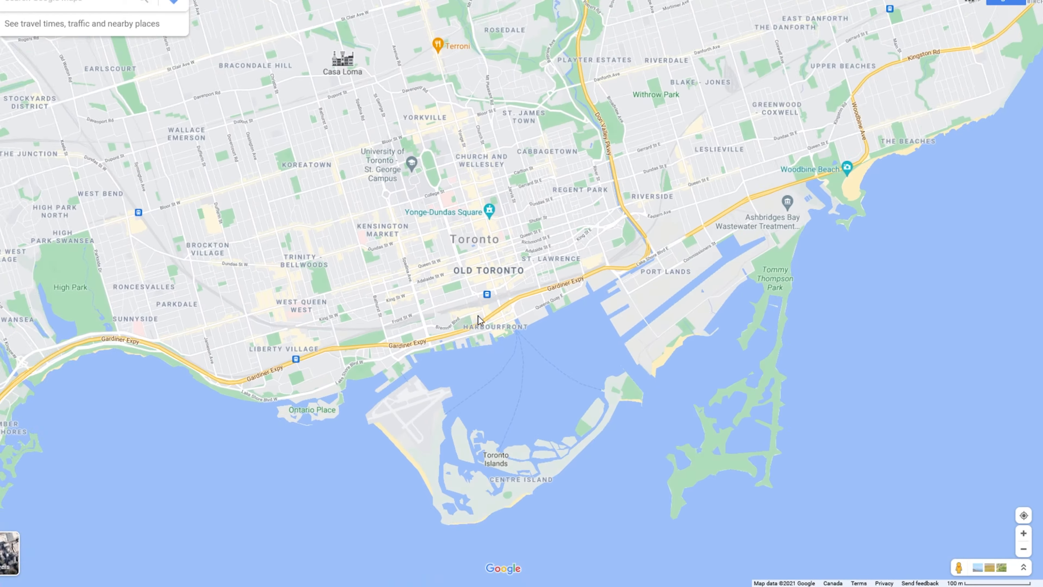
{"action": "scroll", "coordinate": [483, 258], "scroll_direction": "up", "scroll_amount": 5}
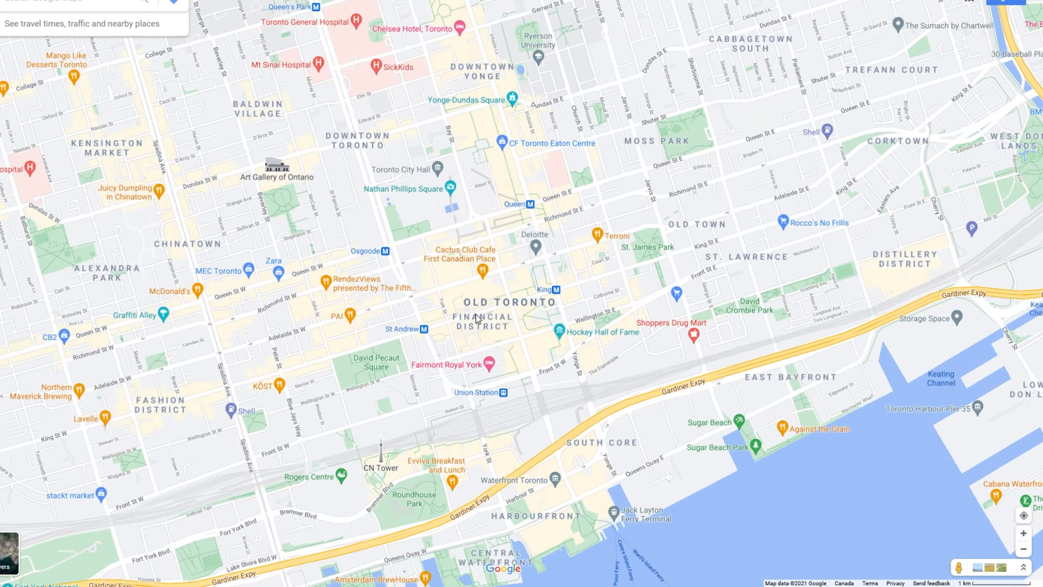
{"action": "scroll", "coordinate": [527, 372], "scroll_direction": "up", "scroll_amount": 2}
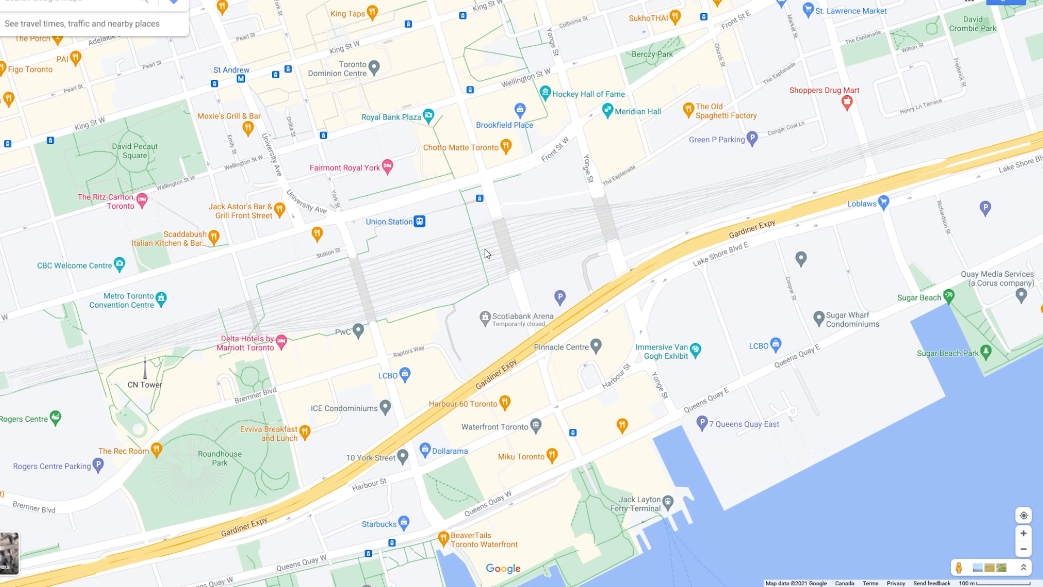
{"action": "scroll", "coordinate": [485, 249], "scroll_direction": "up", "scroll_amount": 1}
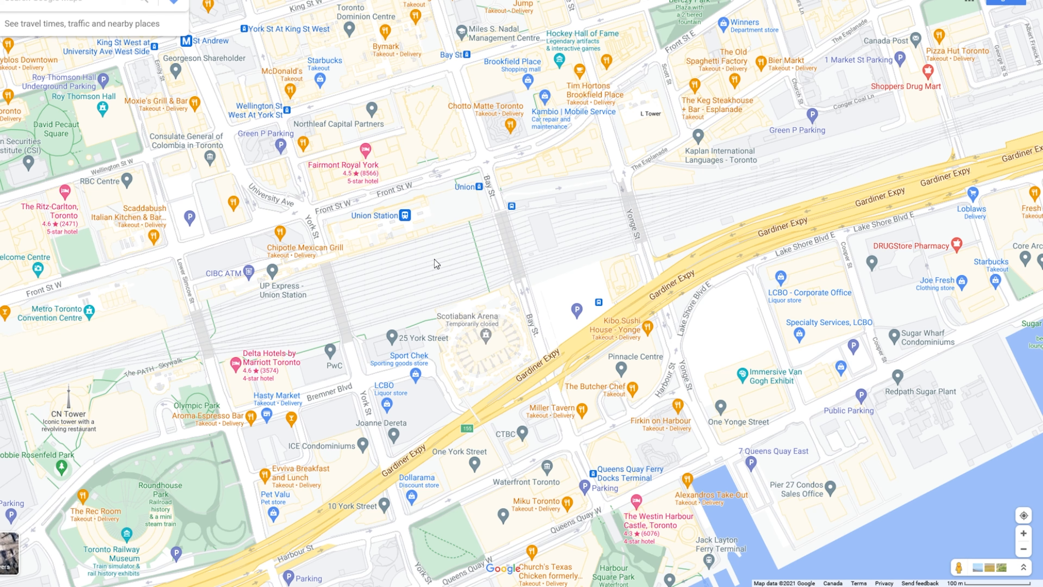
{"action": "mouse_move", "coordinate": [382, 219]}
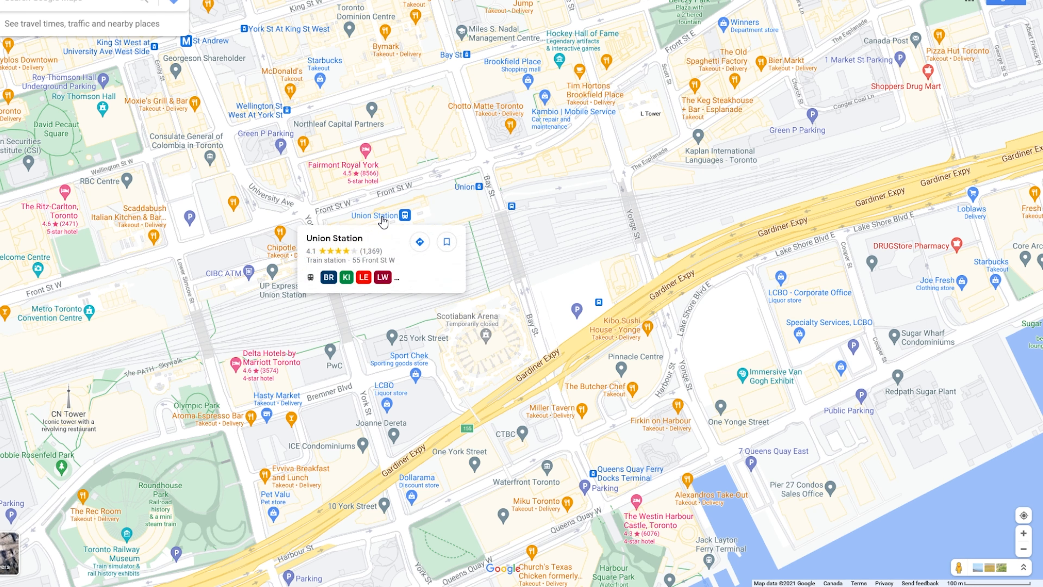
{"action": "mouse_move", "coordinate": [359, 176]}
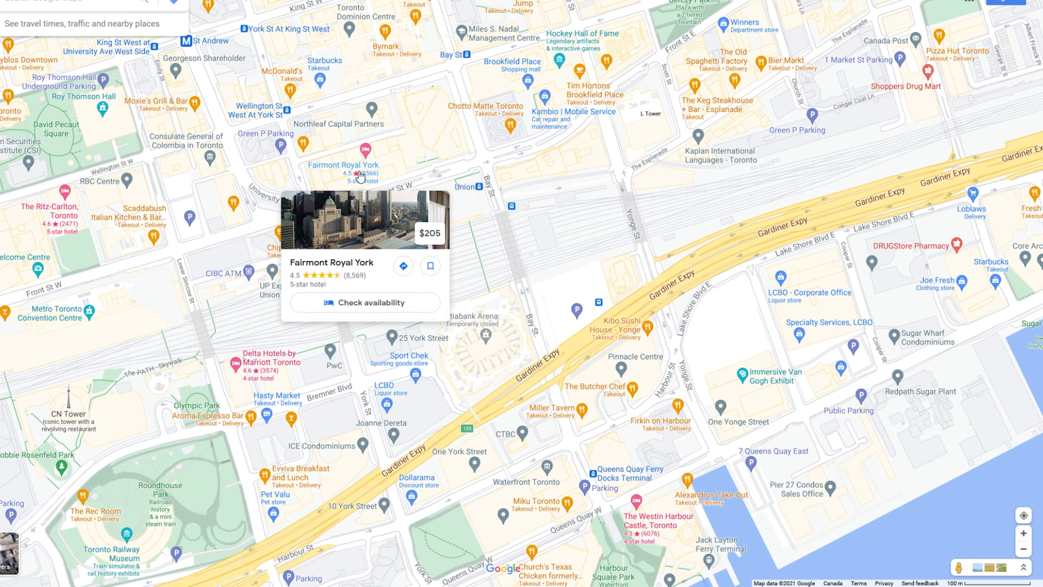
{"action": "mouse_move", "coordinate": [272, 139]}
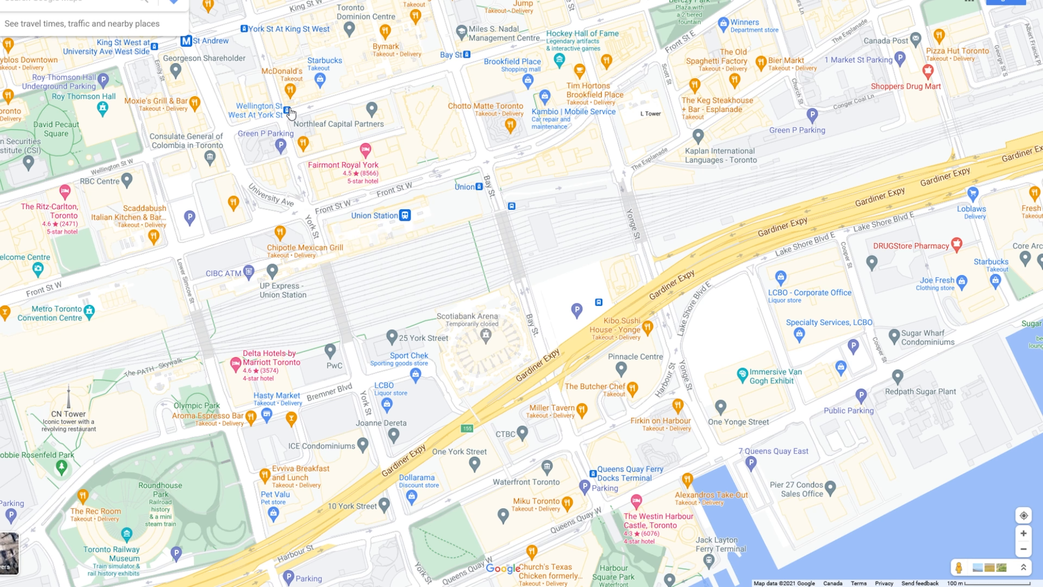
{"action": "mouse_move", "coordinate": [290, 94]}
{"action": "mouse_move", "coordinate": [108, 186]}
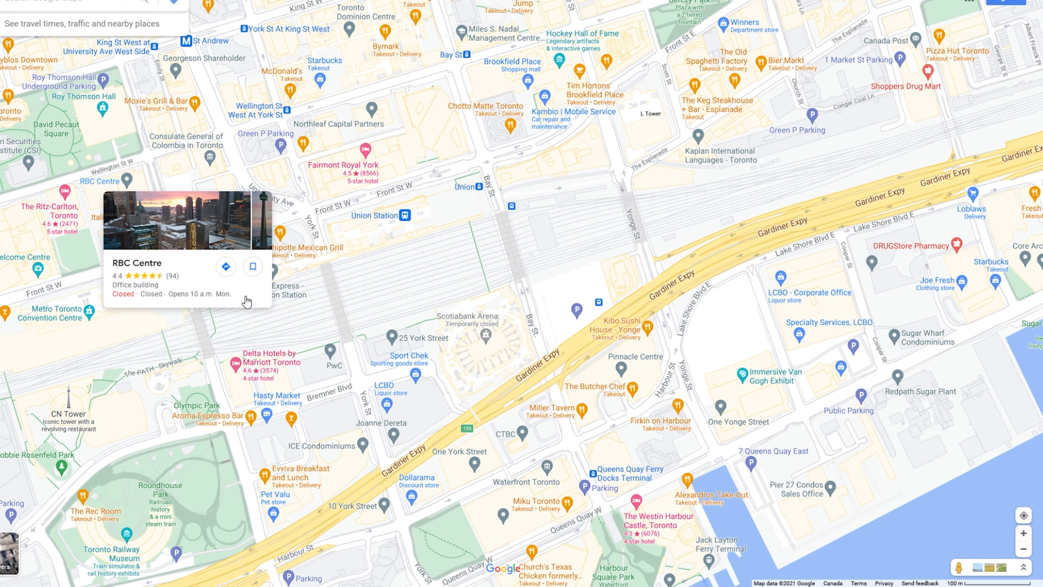
{"action": "mouse_move", "coordinate": [774, 387]}
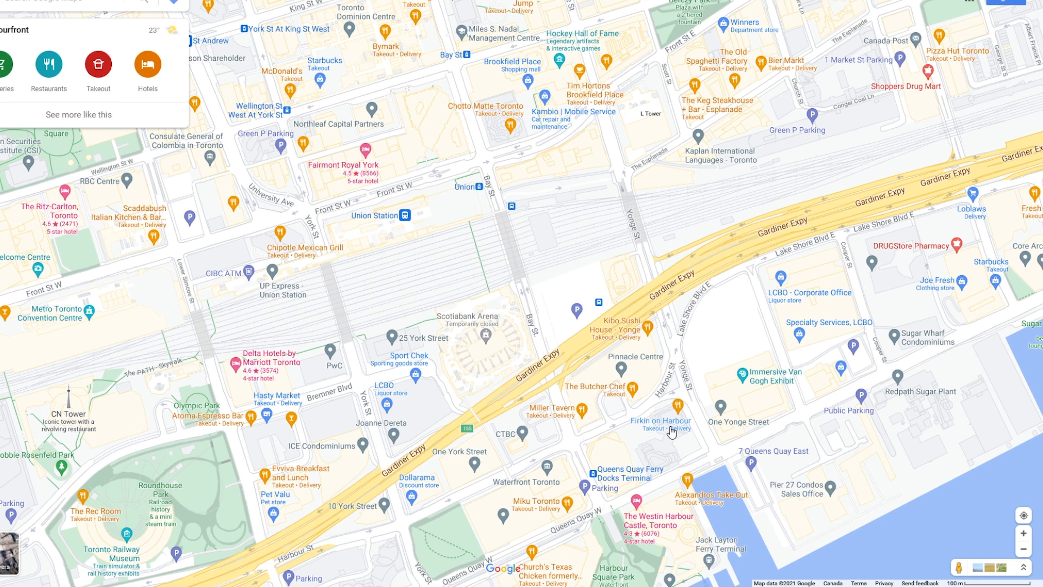
{"action": "mouse_move", "coordinate": [671, 432]}
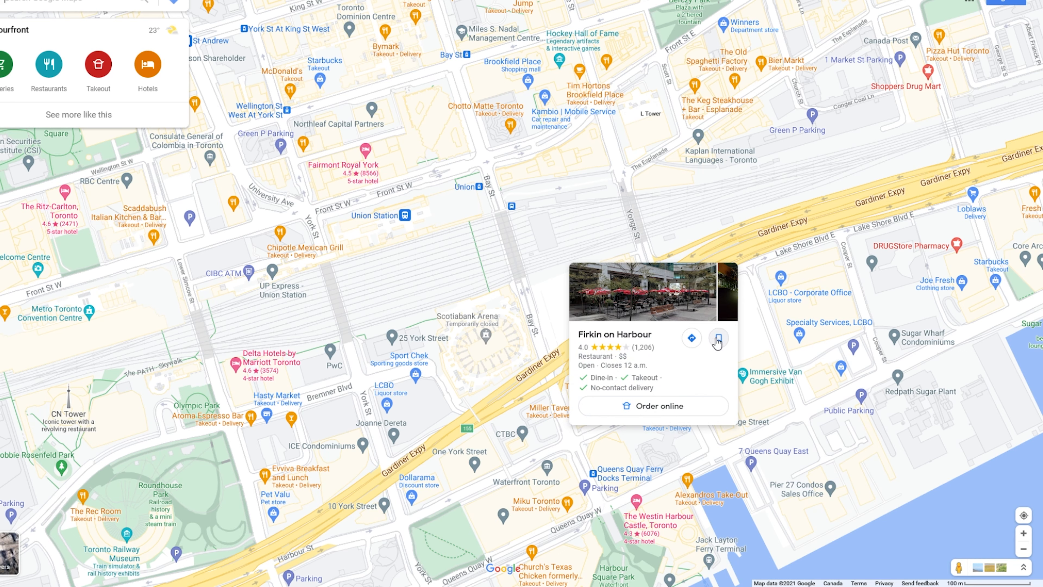
{"action": "mouse_move", "coordinate": [637, 412]}
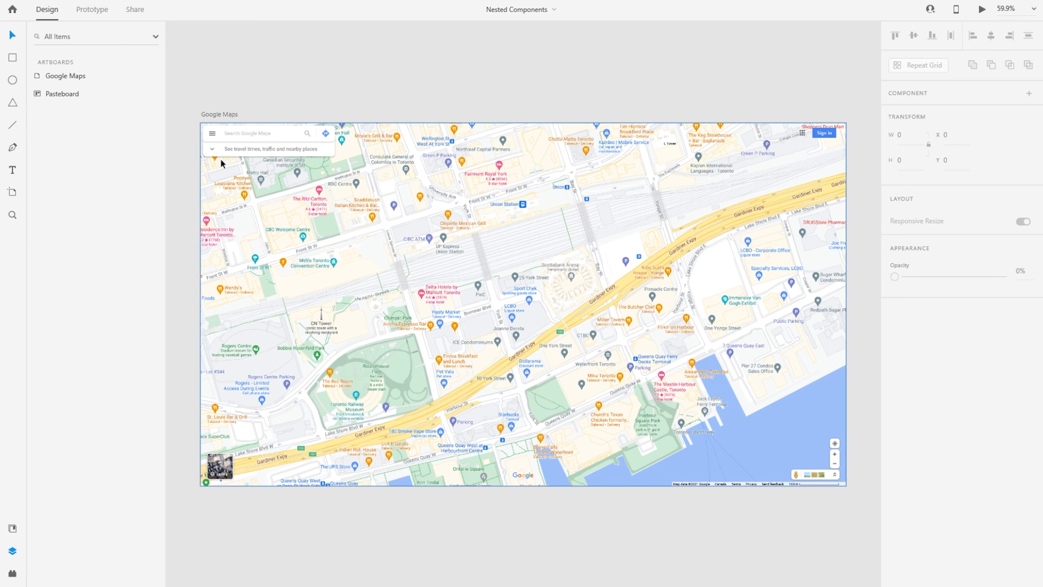
Inspect the Google Maps artboard and its BG map image in the Nested Components design
{"action": "left_click", "coordinate": [219, 114]}
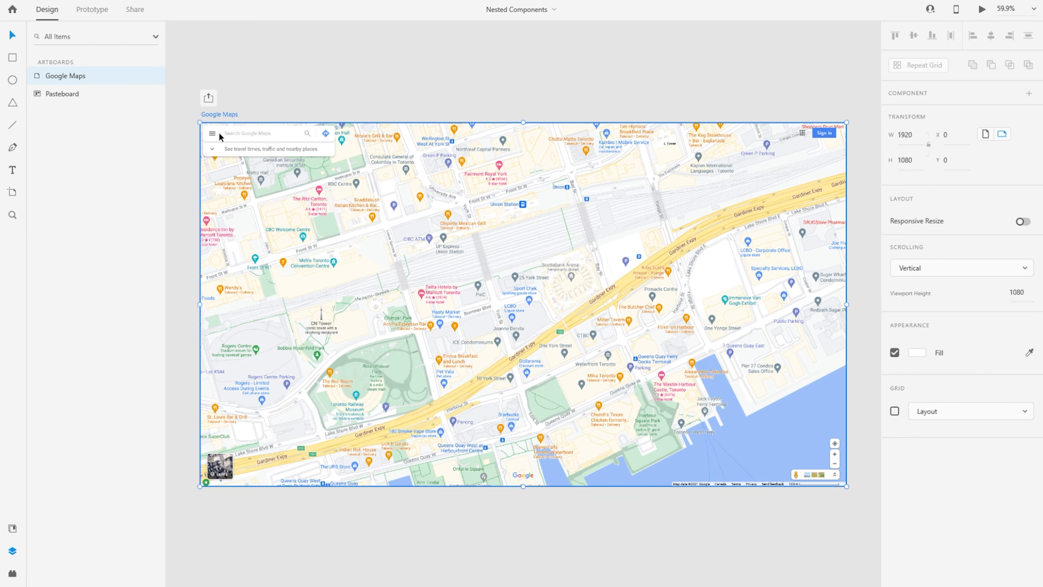
{"action": "left_click", "coordinate": [503, 311]}
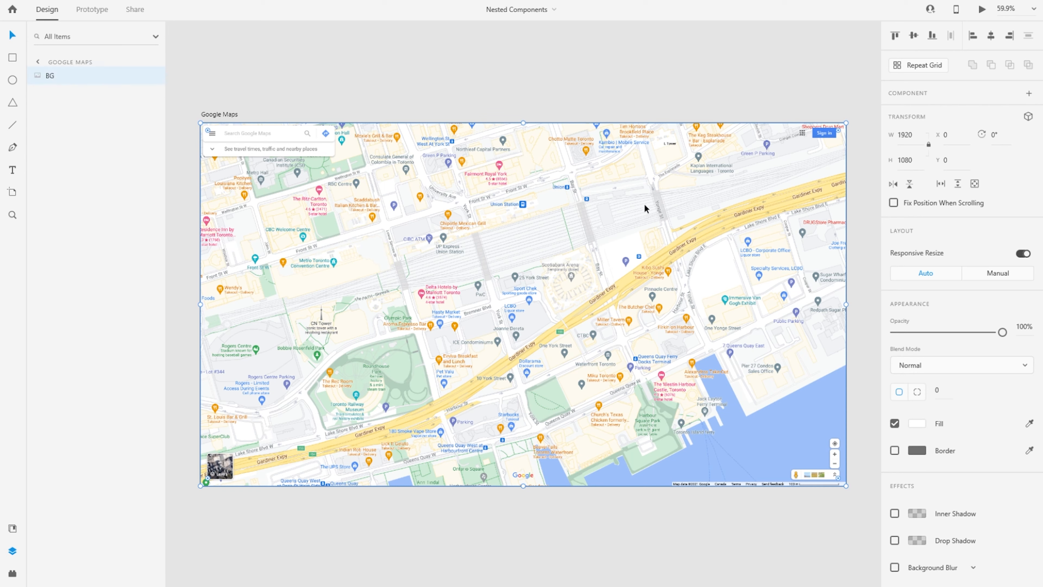
{"action": "key", "text": "Escape"}
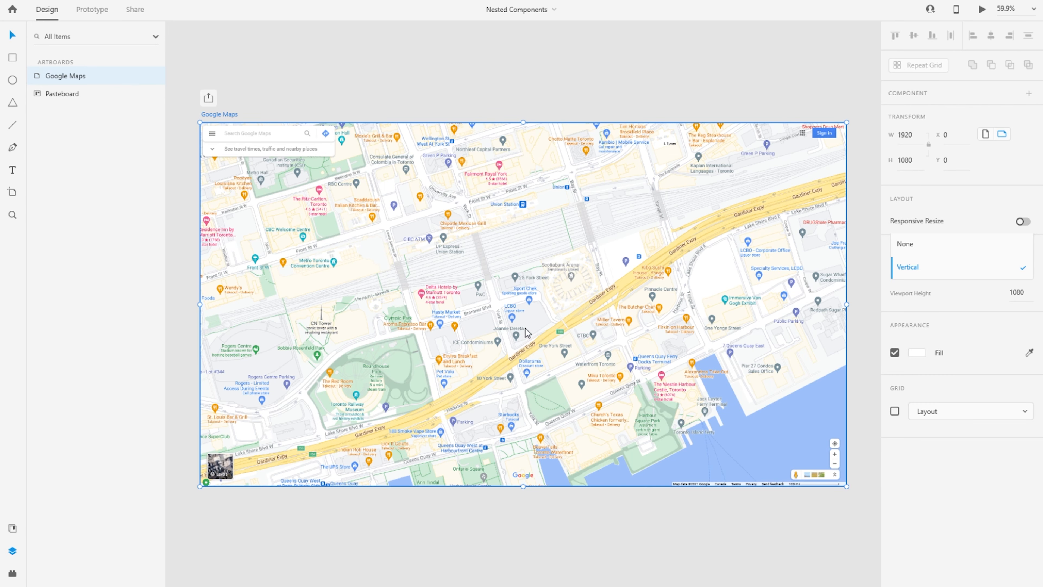
Examine the My Roti Place reference screenshot and the prepared icons, pins and photos on the pasteboard above the artboard
{"action": "scroll", "coordinate": [511, 115], "scroll_direction": "up", "scroll_amount": 8}
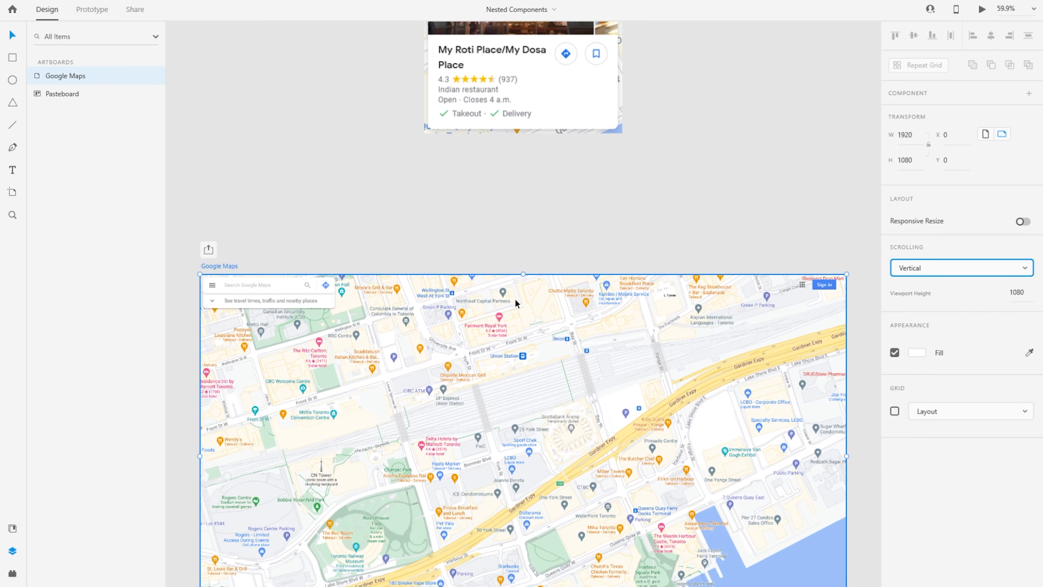
{"action": "left_click", "coordinate": [533, 185]}
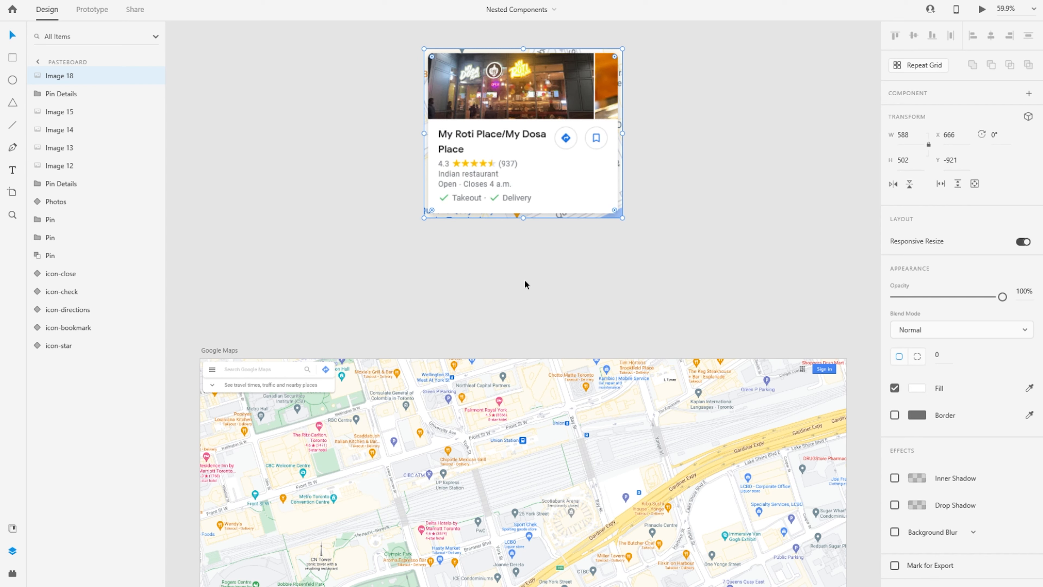
{"action": "scroll", "coordinate": [525, 284], "scroll_direction": "down", "scroll_amount": 1}
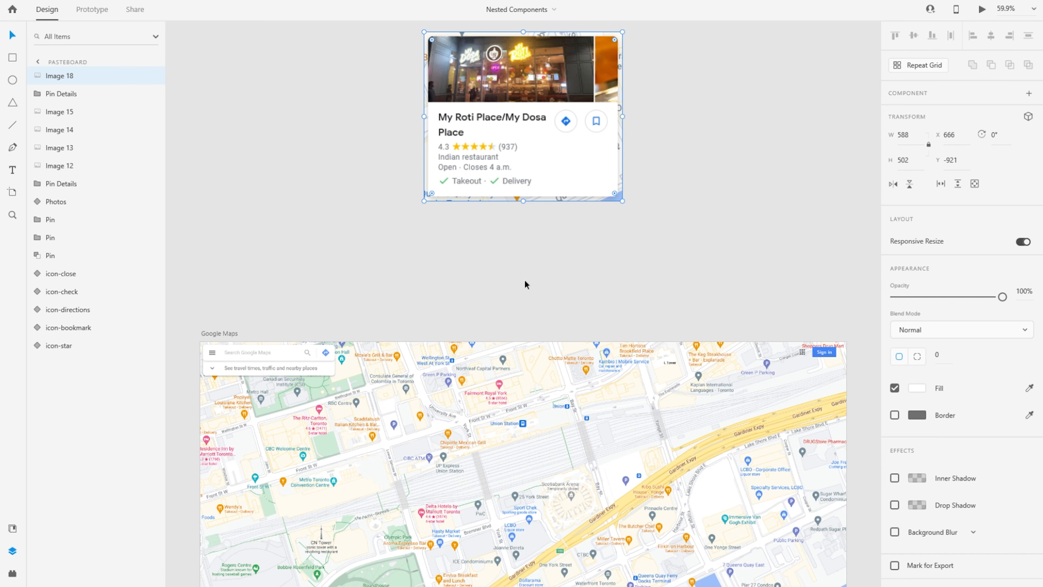
{"action": "left_click", "coordinate": [525, 285]}
{"action": "scroll", "coordinate": [518, 287], "scroll_direction": "up", "scroll_amount": 5}
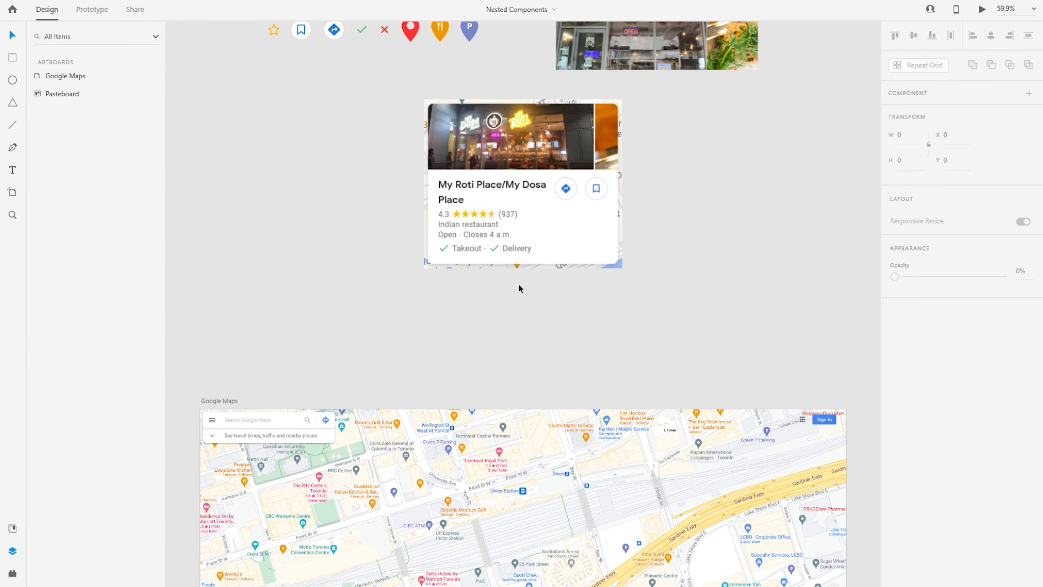
{"action": "scroll", "coordinate": [519, 284], "scroll_direction": "up", "scroll_amount": 1}
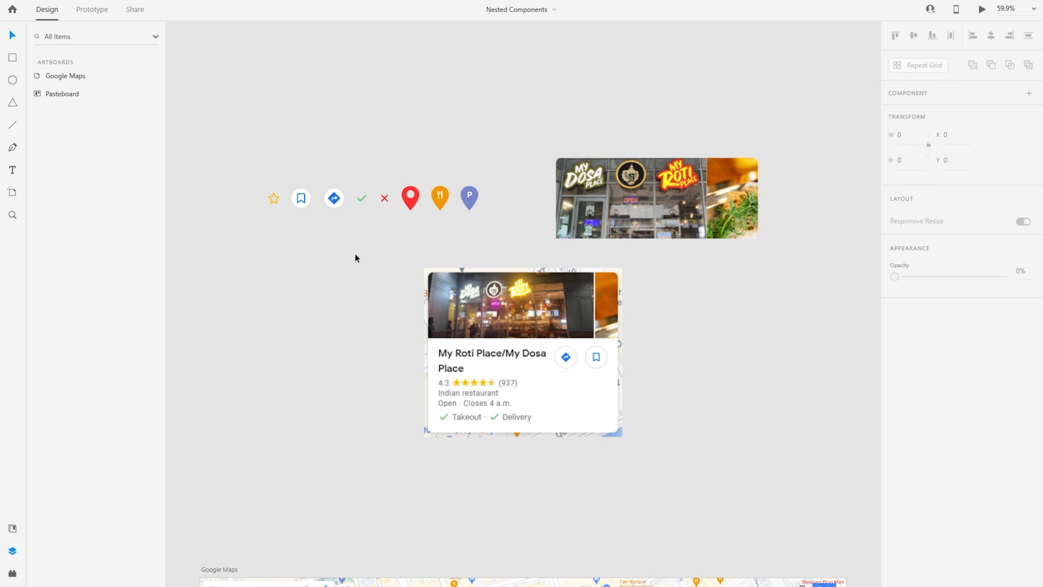
Inspect the star icon component and display its Filled state
{"action": "left_click", "coordinate": [277, 202]}
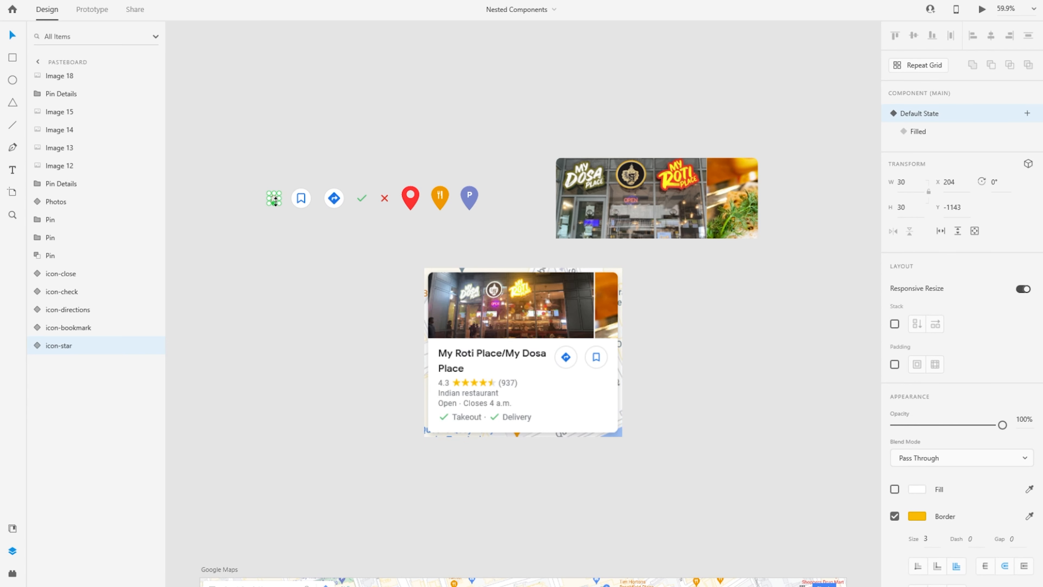
{"action": "scroll", "coordinate": [274, 200], "scroll_direction": "up", "scroll_amount": 5}
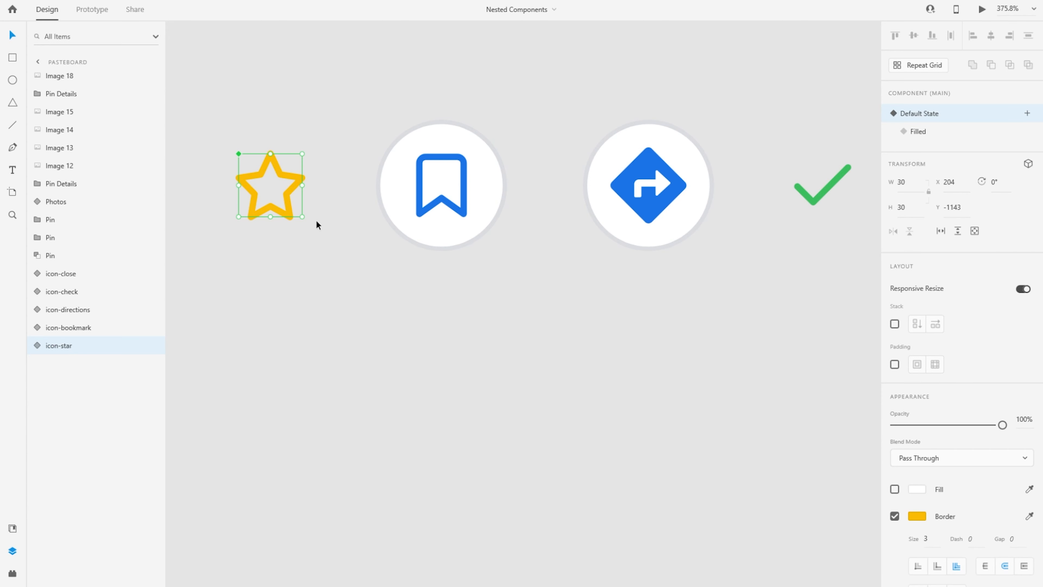
{"action": "left_click", "coordinate": [954, 131]}
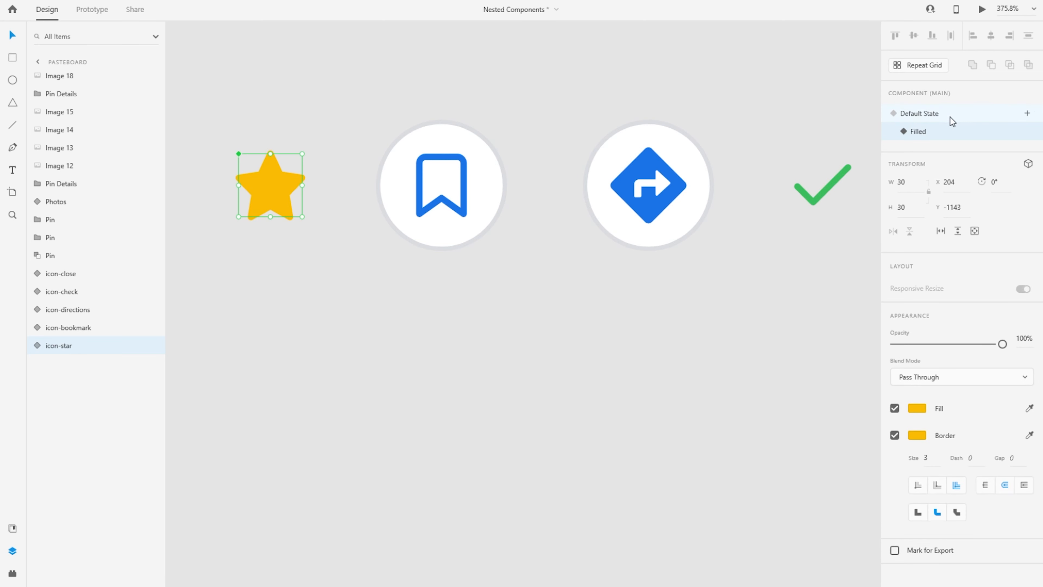
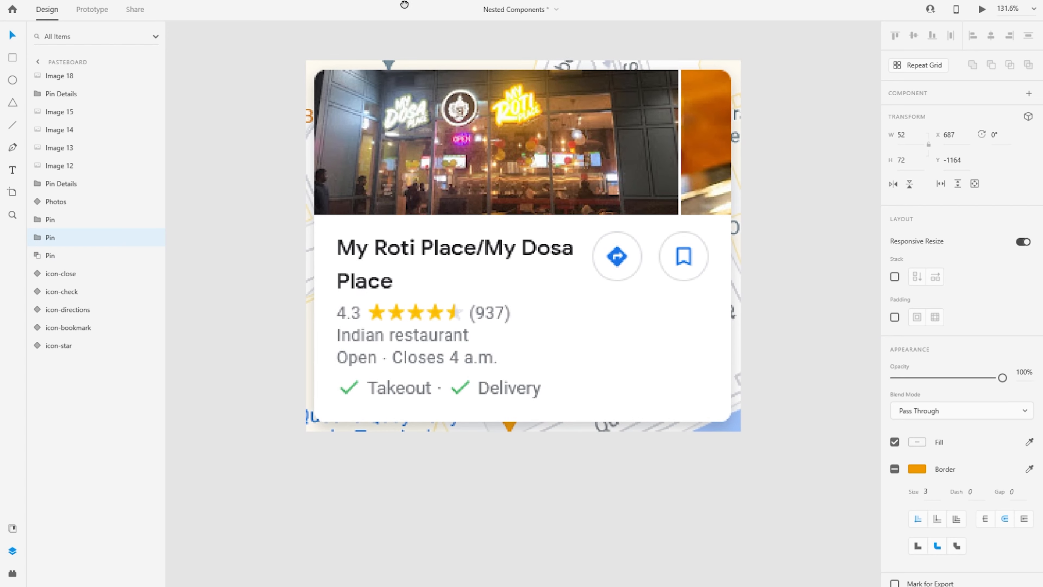
Draw a card rectangle about 524 × 486 beside the My Roti Place reference screenshot and set its corner radius to 8
{"action": "scroll", "coordinate": [495, 299], "scroll_direction": "down", "scroll_amount": 3}
{"action": "scroll", "coordinate": [494, 298], "scroll_direction": "down", "scroll_amount": 1}
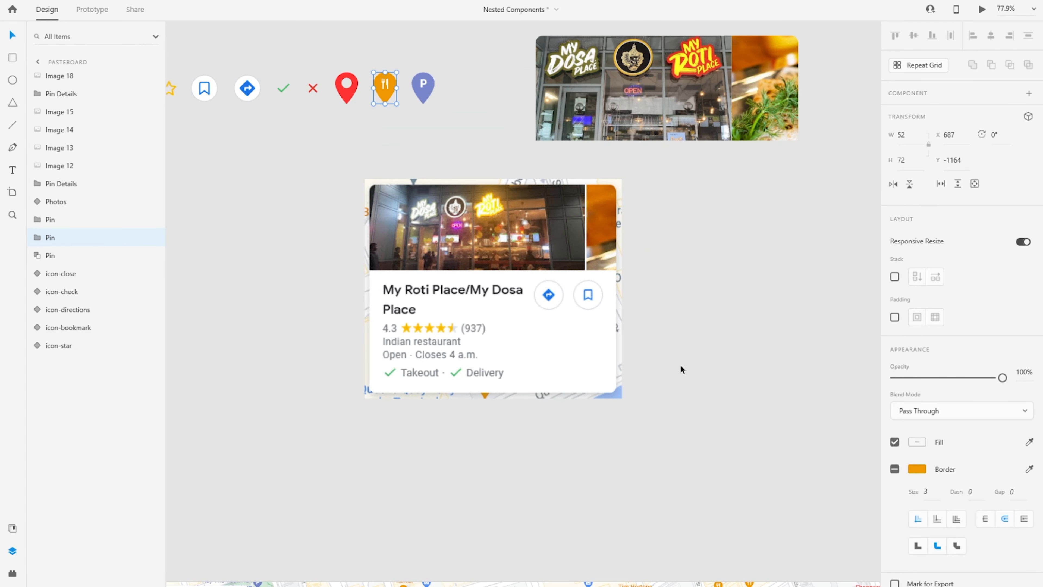
{"action": "mouse_move", "coordinate": [680, 365]}
{"action": "left_mouse_down"}
{"action": "mouse_move", "coordinate": [677, 378]}
{"action": "mouse_move", "coordinate": [692, 347]}
{"action": "left_mouse_up"}
{"action": "scroll", "coordinate": [698, 365], "scroll_direction": "down", "scroll_amount": 3}
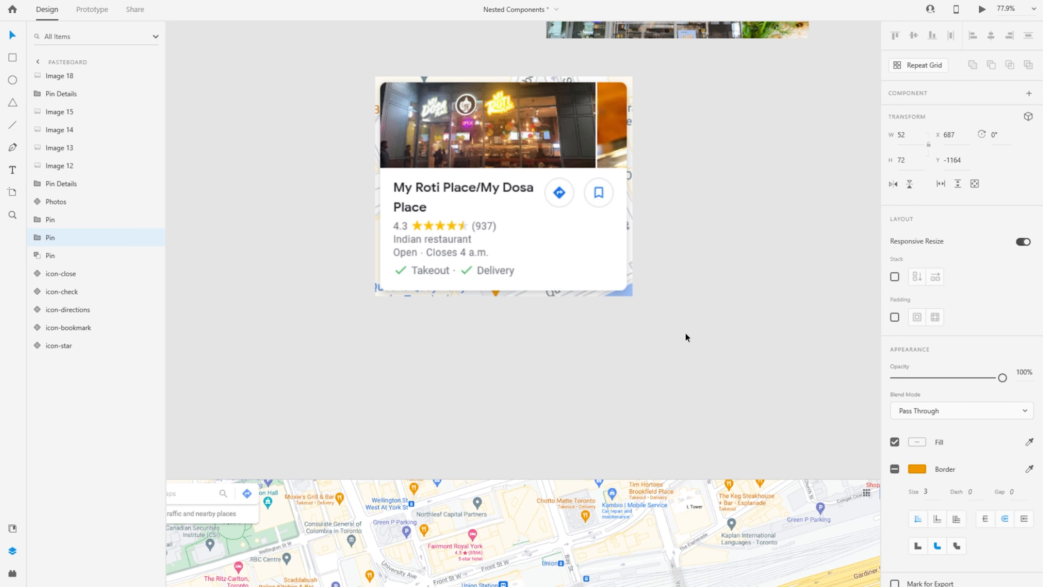
{"action": "left_click_drag", "start_coordinate": [725, 191], "coordinate": [617, 219]}
{"action": "key", "text": "r"}
{"action": "left_click_drag", "start_coordinate": [536, 110], "coordinate": [766, 324]}
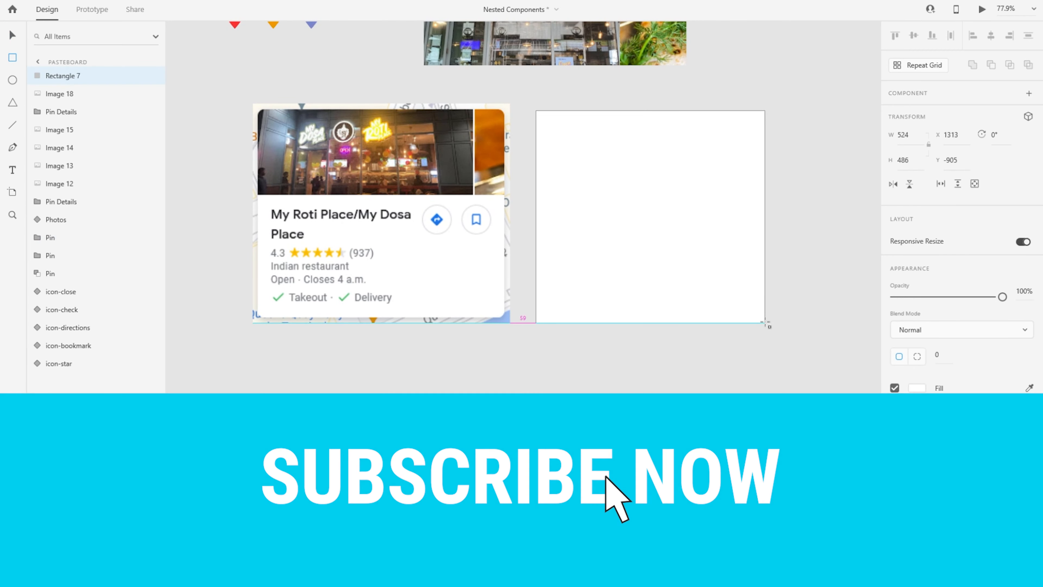
{"action": "left_click", "coordinate": [940, 355]}
{"action": "type", "text": "8"}
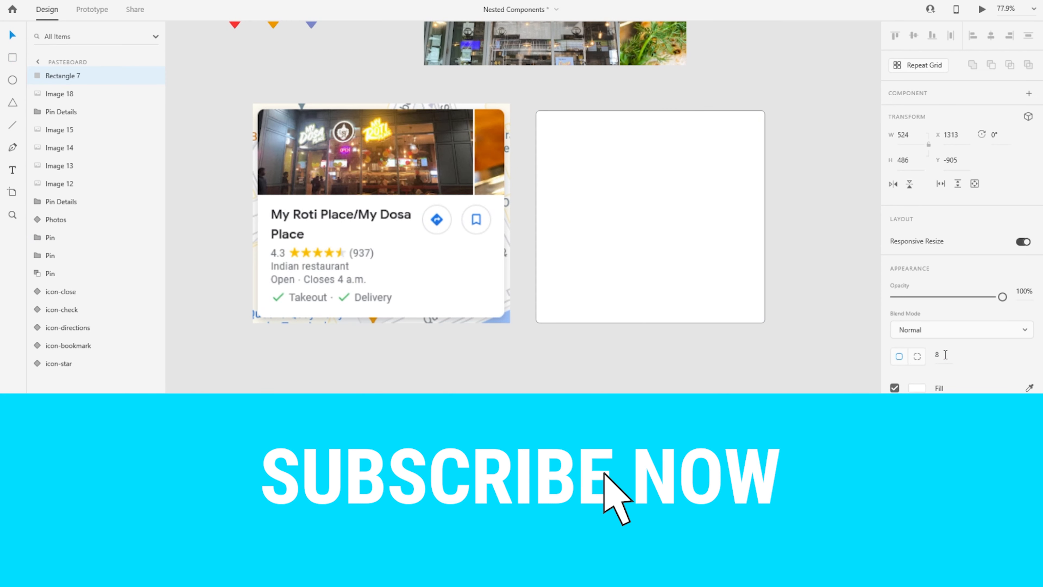
Set the card rectangle's corner radius to 16 and remove its border
{"action": "left_click", "coordinate": [944, 355]}
{"action": "type", "text": "16"}
{"action": "key", "text": "Return"}
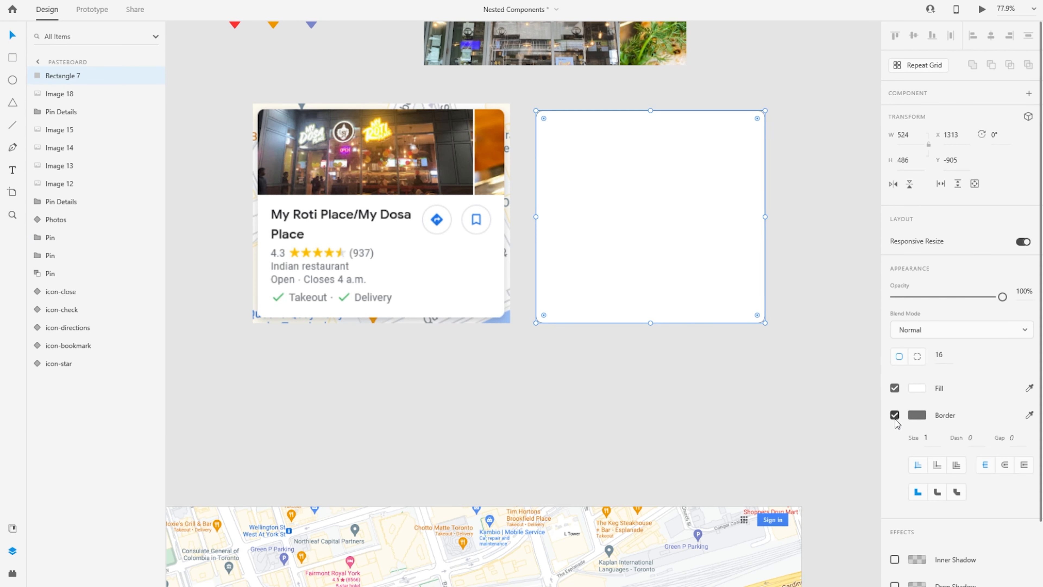
{"action": "left_click", "coordinate": [894, 415]}
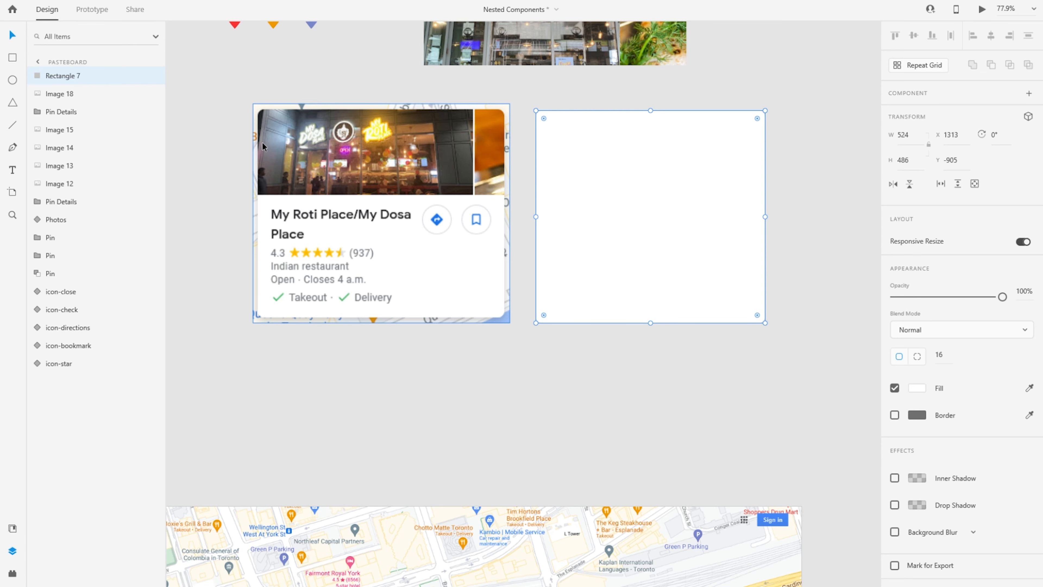
{"action": "scroll", "coordinate": [265, 152], "scroll_direction": "down", "scroll_amount": 2}
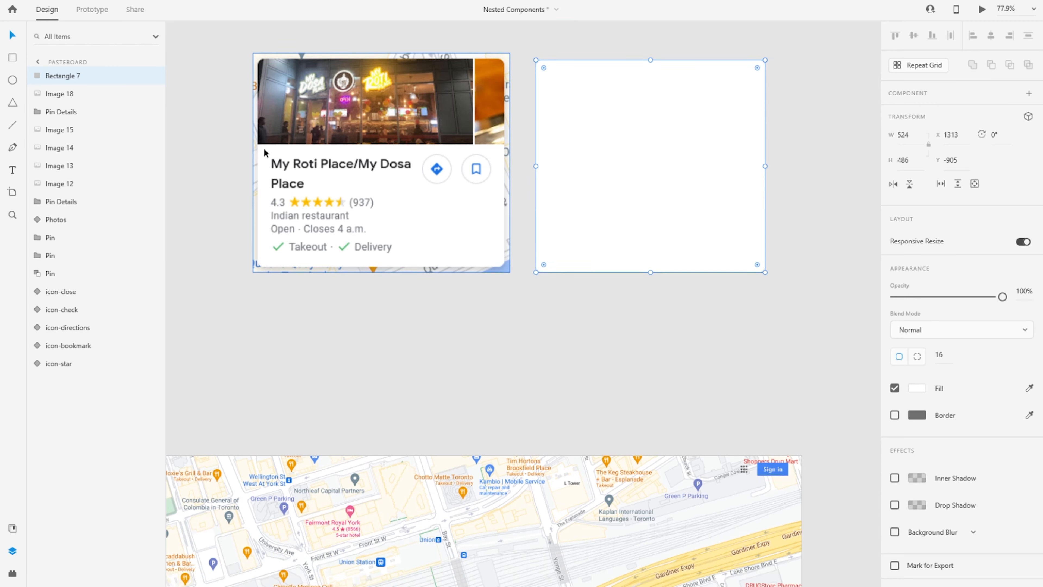
{"action": "scroll", "coordinate": [265, 152], "scroll_direction": "up", "scroll_amount": 1}
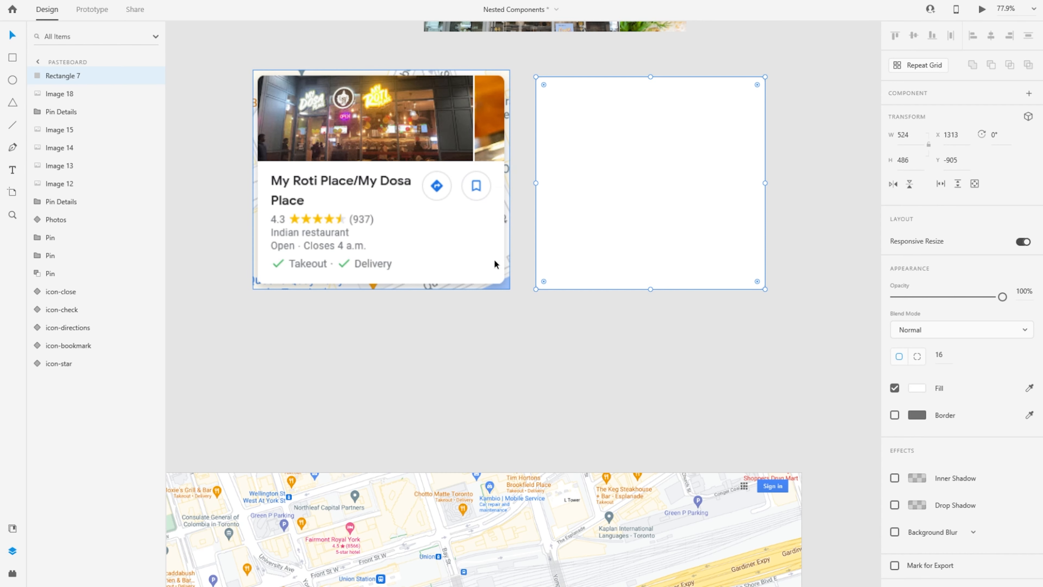
{"action": "left_click", "coordinate": [529, 354]}
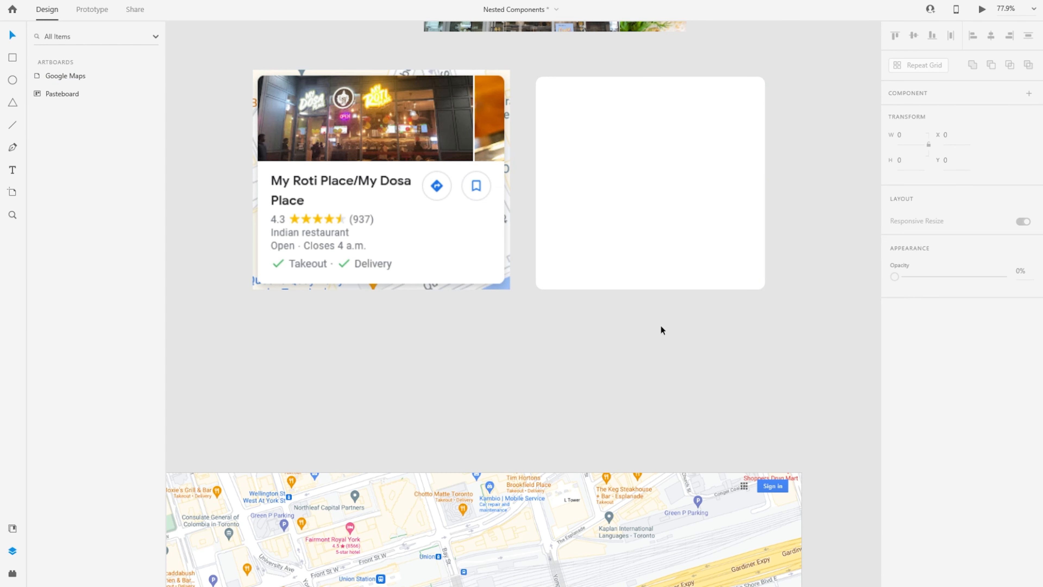
Examine the storefront photo and the three food photos laid out in a row on the pasteboard
{"action": "scroll", "coordinate": [653, 320], "scroll_direction": "down", "scroll_amount": 2}
{"action": "left_click_drag", "start_coordinate": [762, 304], "coordinate": [232, 379]}
{"action": "left_click_drag", "start_coordinate": [735, 355], "coordinate": [515, 375]}
{"action": "left_click", "coordinate": [365, 239]}
{"action": "left_click", "coordinate": [478, 271]}
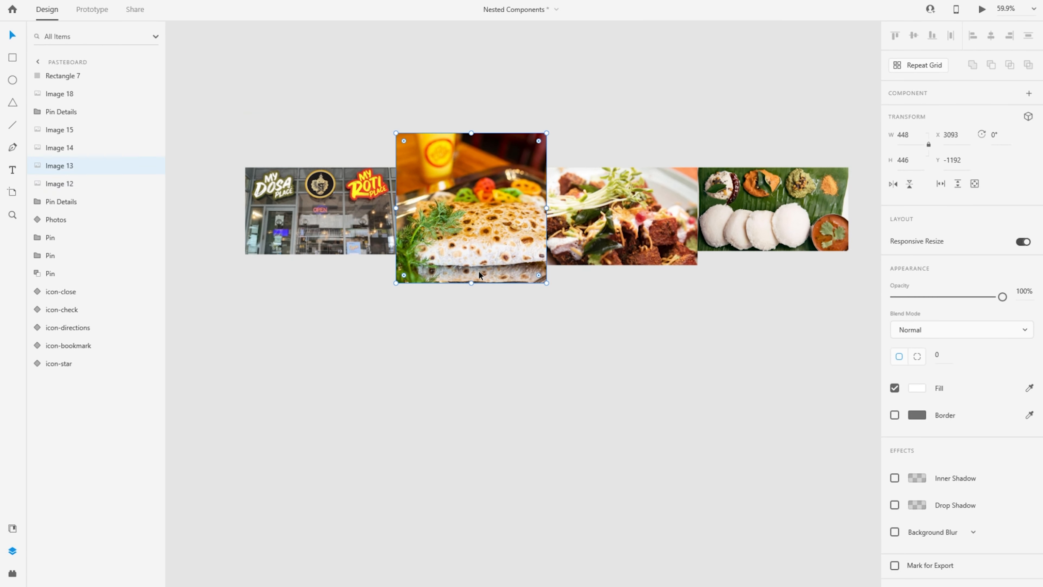
{"action": "left_click", "coordinate": [618, 241]}
{"action": "key", "text": "Tab"}
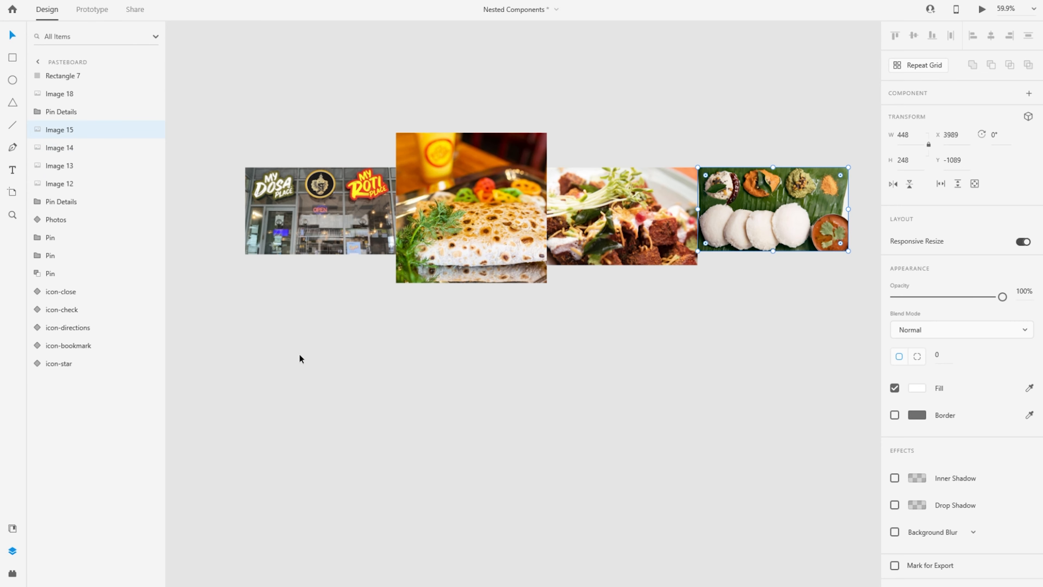
{"action": "left_click", "coordinate": [257, 347]}
{"action": "left_click_drag", "start_coordinate": [263, 336], "coordinate": [263, 365]}
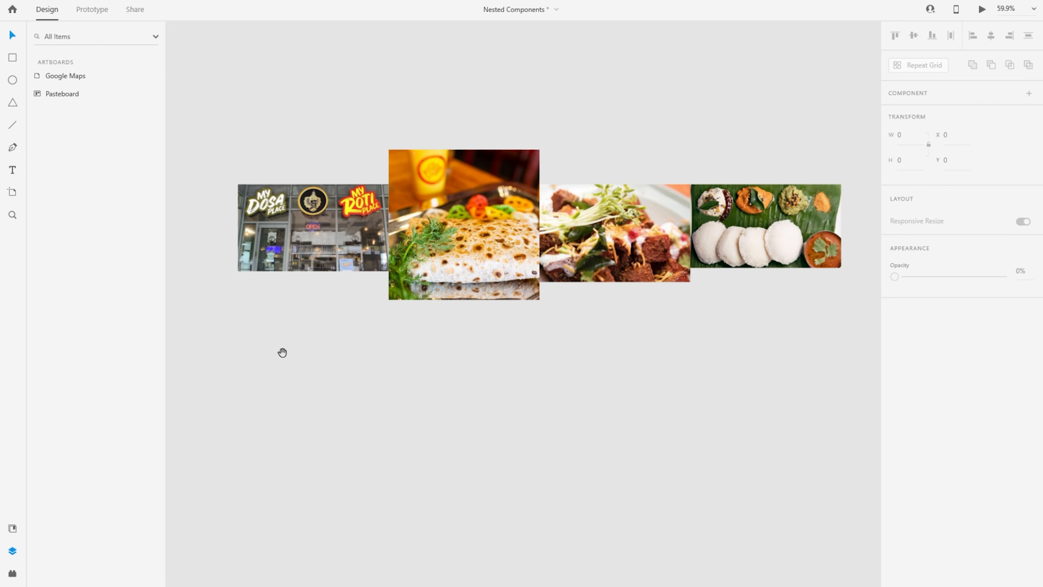
{"action": "left_click", "coordinate": [296, 260]}
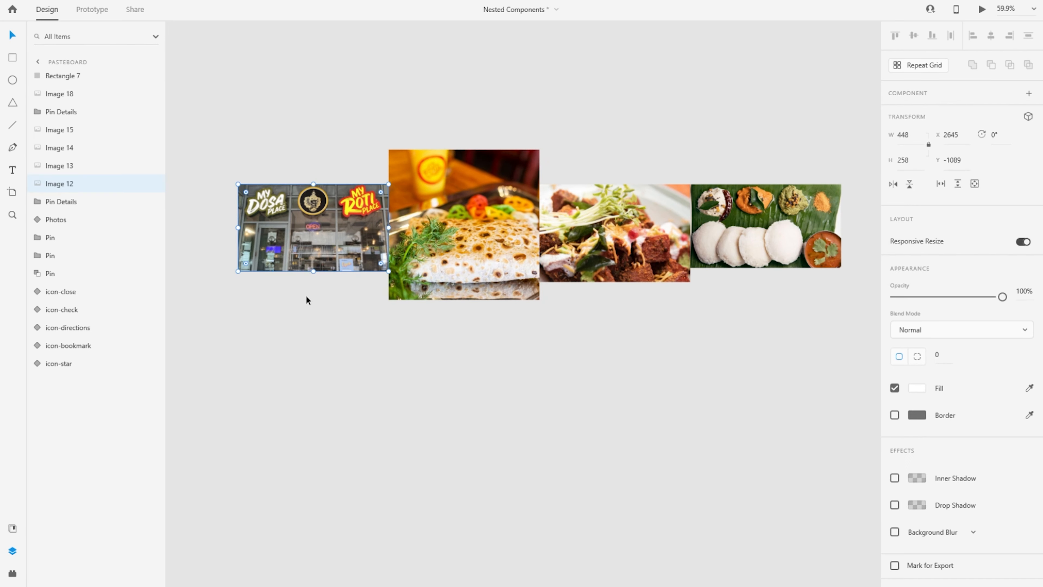
{"action": "left_click", "coordinate": [487, 264]}
{"action": "left_click", "coordinate": [597, 256]}
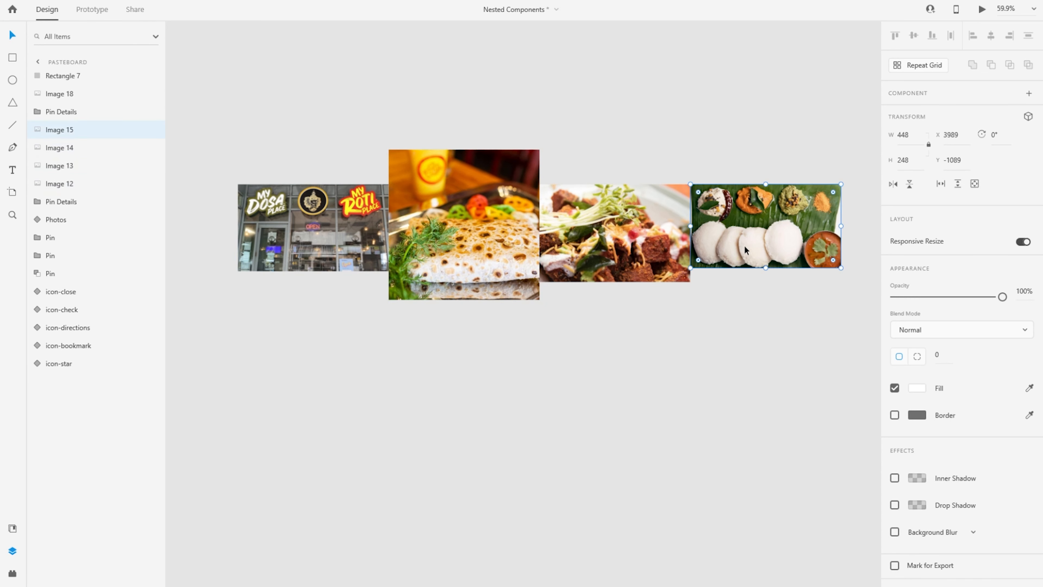
{"action": "left_click", "coordinate": [495, 368]}
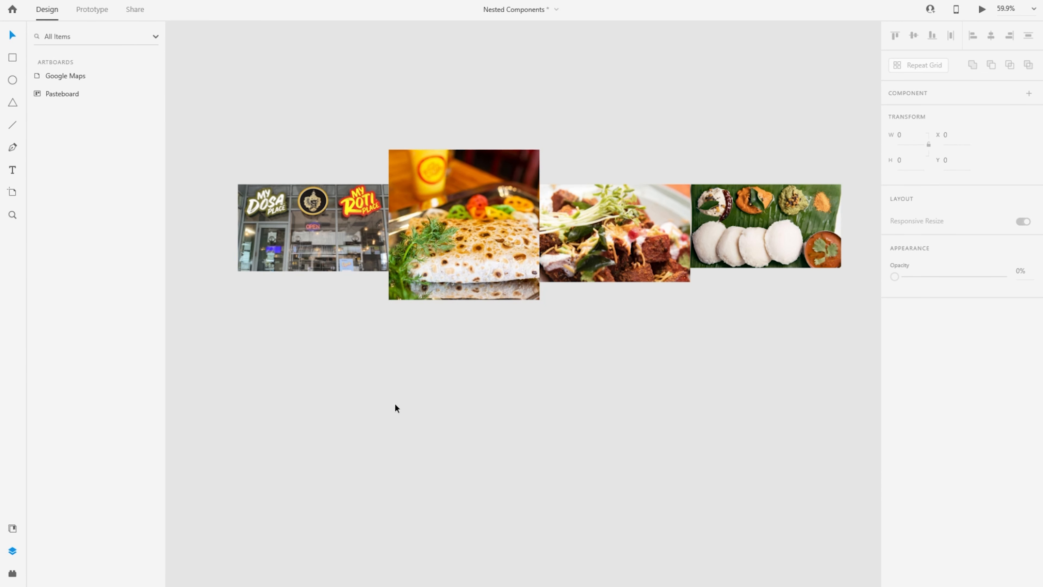
Draw a plain rectangle about 635 × 272 on the empty pasteboard below the storefront photo
{"action": "left_click_drag", "start_coordinate": [277, 399], "coordinate": [533, 233]}
{"action": "key", "text": "r"}
{"action": "left_click_drag", "start_coordinate": [469, 237], "coordinate": [637, 296]}
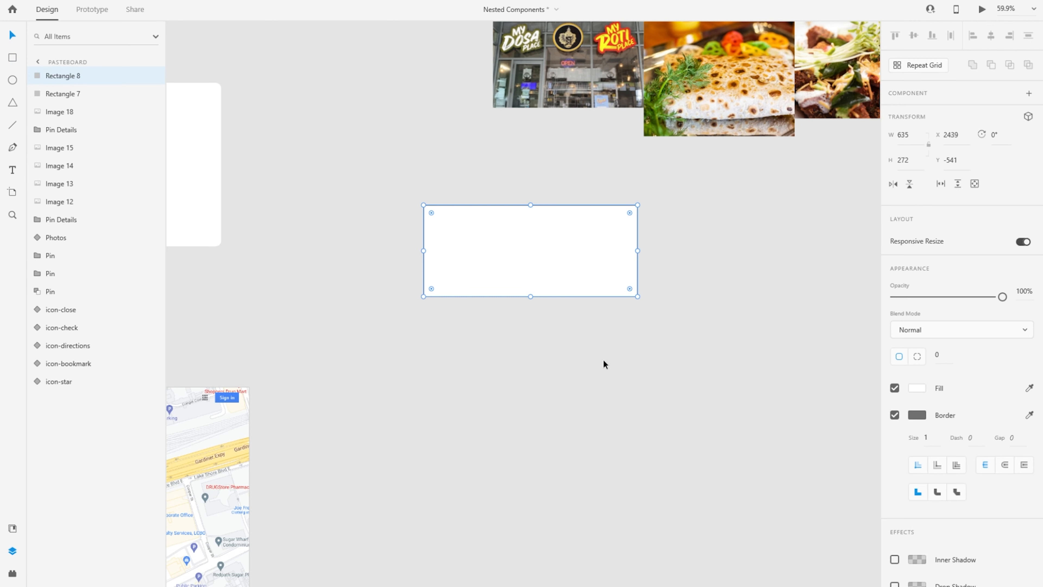
Duplicate the white card rectangle and shorten the copy from its lower edge to a height of 190
{"action": "scroll", "coordinate": [604, 352], "scroll_direction": "up", "scroll_amount": 1}
{"action": "left_click_drag", "start_coordinate": [333, 284], "coordinate": [900, 285]}
{"action": "left_click", "coordinate": [688, 205]}
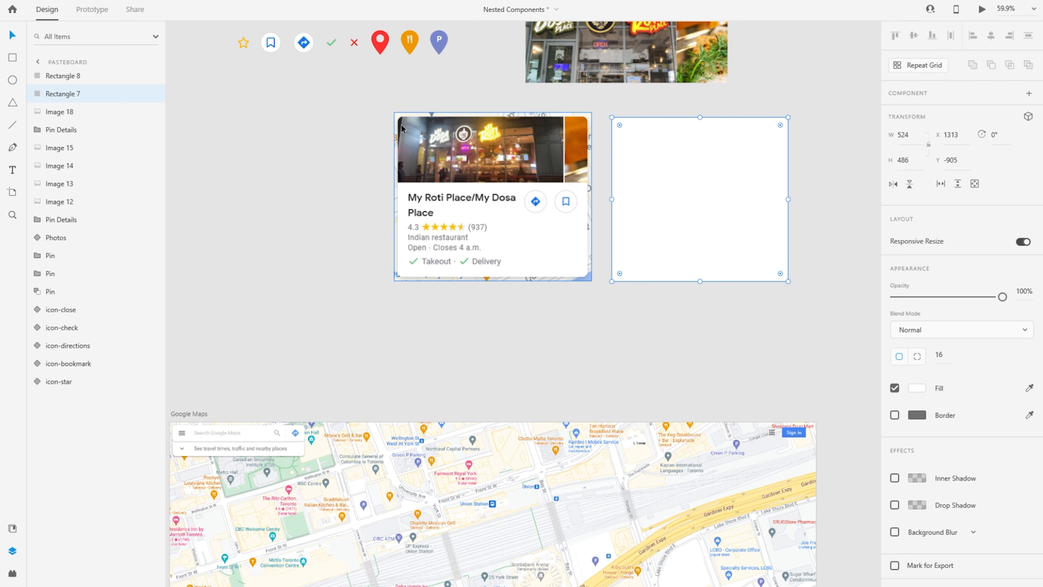
{"action": "left_click_drag", "start_coordinate": [826, 144], "coordinate": [659, 211]}
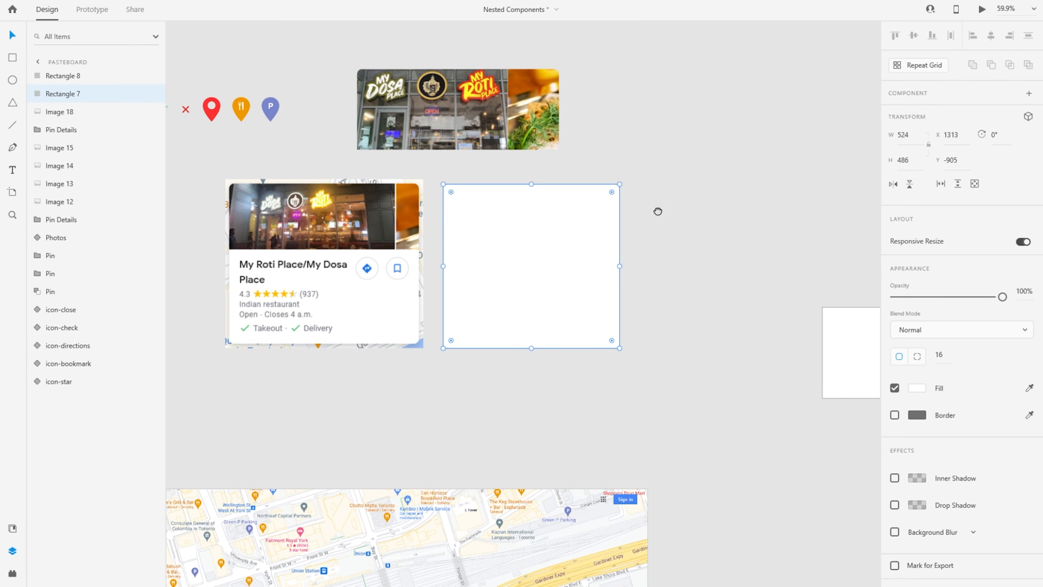
{"action": "scroll", "coordinate": [525, 238], "scroll_direction": "up", "scroll_amount": 1}
{"action": "scroll", "coordinate": [525, 238], "scroll_direction": "up", "scroll_amount": 4}
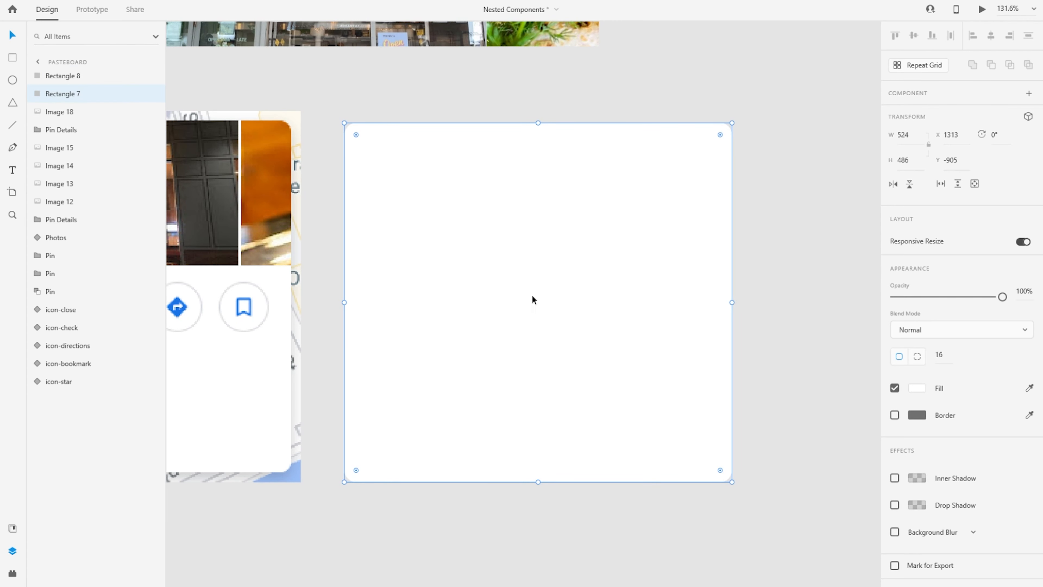
{"action": "key", "text": "ctrl+d"}
{"action": "left_click_drag", "start_coordinate": [538, 481], "coordinate": [537, 263]}
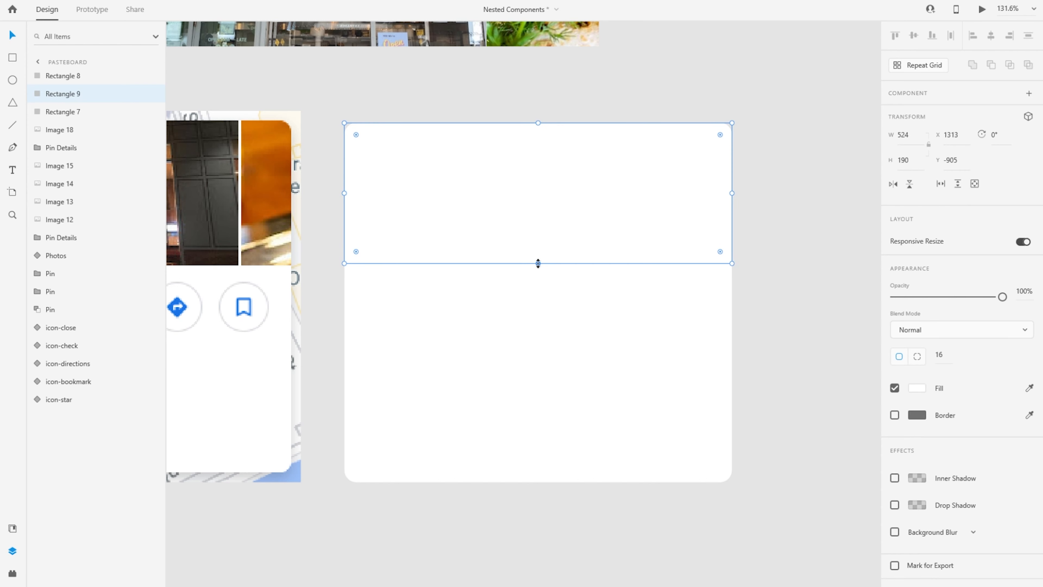
Set the bottom right and bottom left corner radii of the shortened copy to 0, keeping 16 on the upper corners
{"action": "left_click", "coordinate": [916, 357]}
{"action": "left_click", "coordinate": [941, 354]}
{"action": "left_click", "coordinate": [967, 355]}
{"action": "left_click", "coordinate": [994, 363]}
{"action": "type", "text": "0"}
{"action": "key", "text": "Tab"}
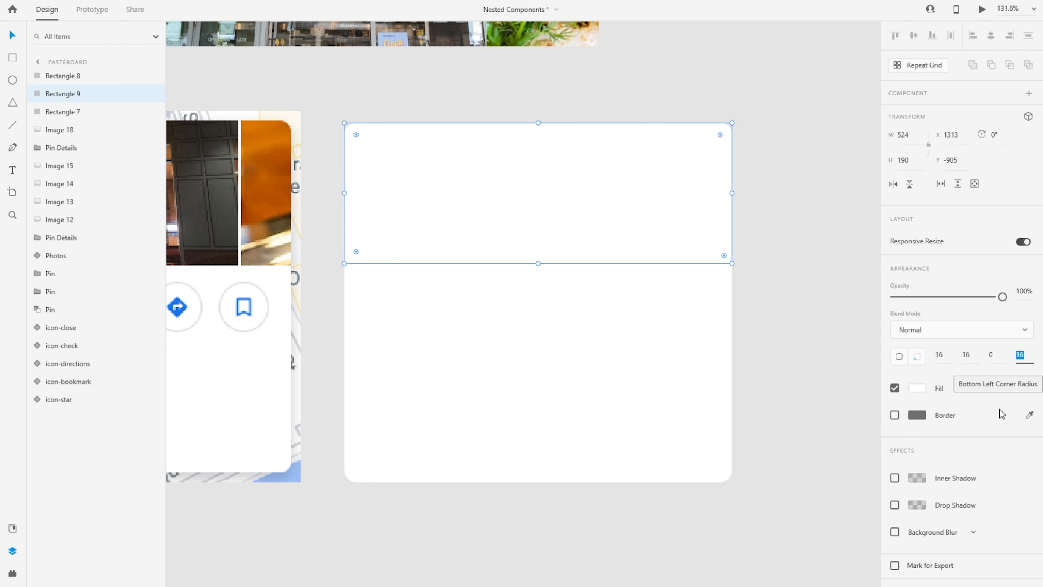
{"action": "type", "text": "0"}
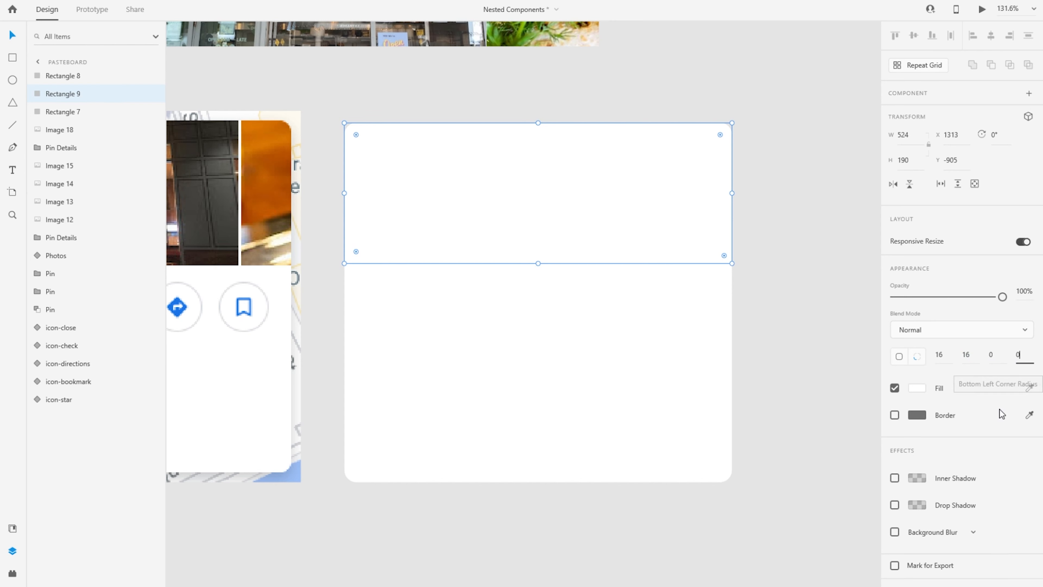
{"action": "key", "text": "Return"}
{"action": "left_click", "coordinate": [544, 147]}
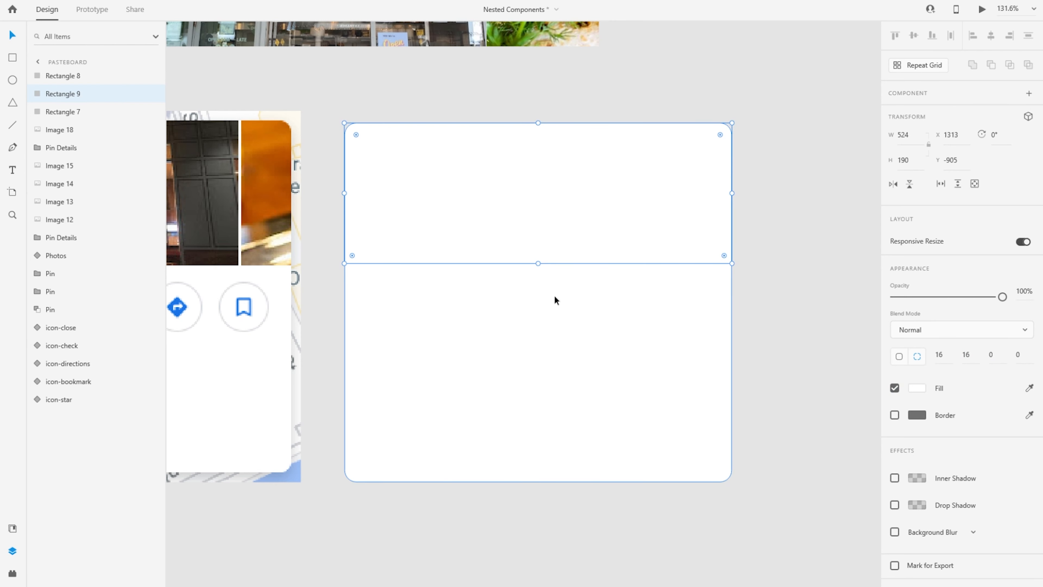
Move the top-rounded rectangle to the empty area below the photos and delete the plain bordered rectangle there
{"action": "scroll", "coordinate": [494, 210], "scroll_direction": "down", "scroll_amount": 5}
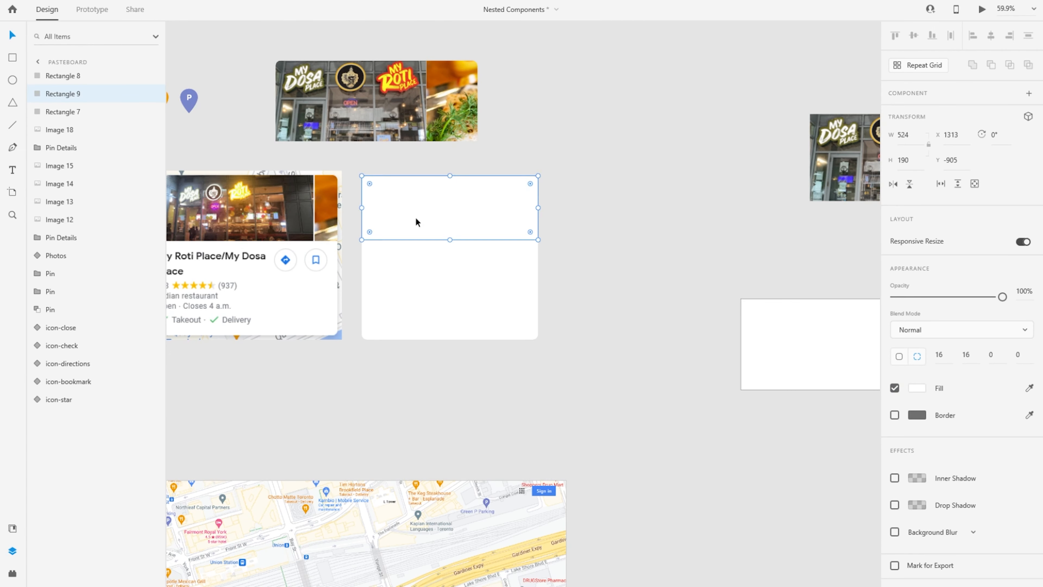
{"action": "left_click_drag", "start_coordinate": [416, 217], "coordinate": [774, 316]}
{"action": "left_click", "coordinate": [763, 352]}
{"action": "key", "text": "Delete"}
{"action": "left_click_drag", "start_coordinate": [652, 286], "coordinate": [426, 267]}
{"action": "scroll", "coordinate": [521, 306], "scroll_direction": "up", "scroll_amount": 5}
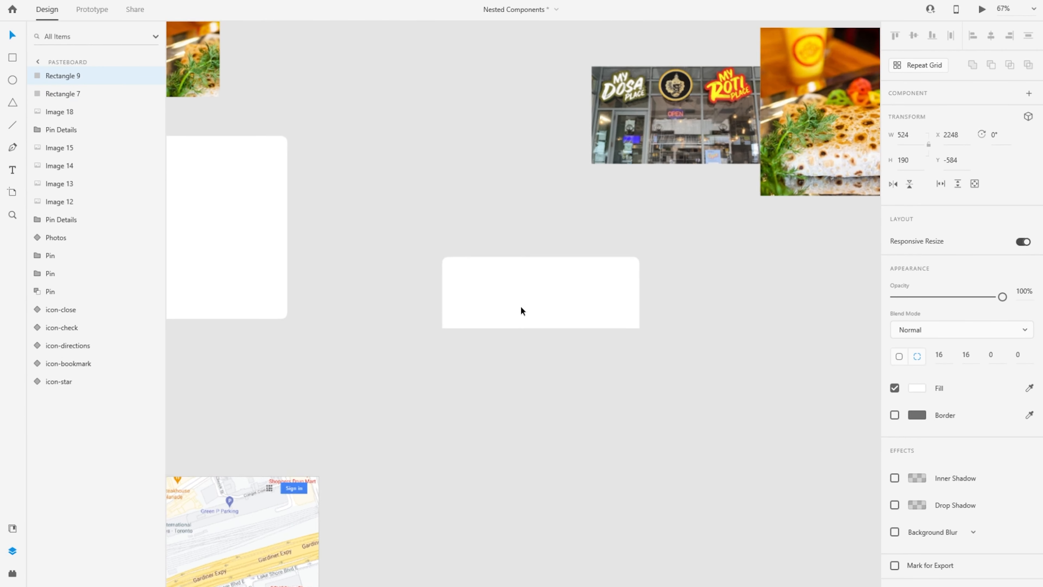
{"action": "left_click", "coordinate": [611, 419]}
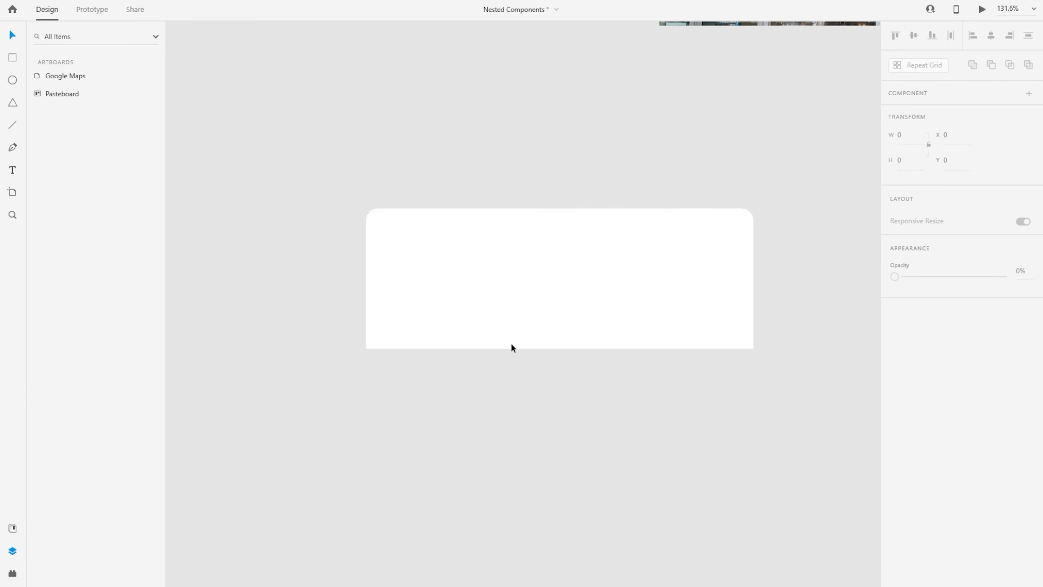
{"action": "left_click", "coordinate": [483, 310]}
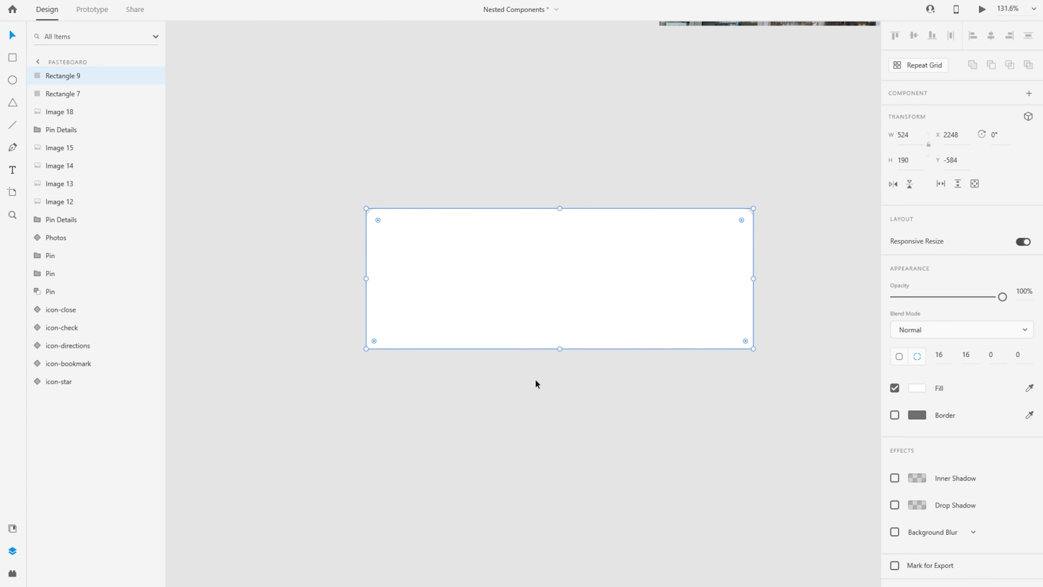
Duplicate the top-rounded 524 × 190 rectangle in place
{"action": "scroll", "coordinate": [341, 342], "scroll_direction": "down", "scroll_amount": 3}
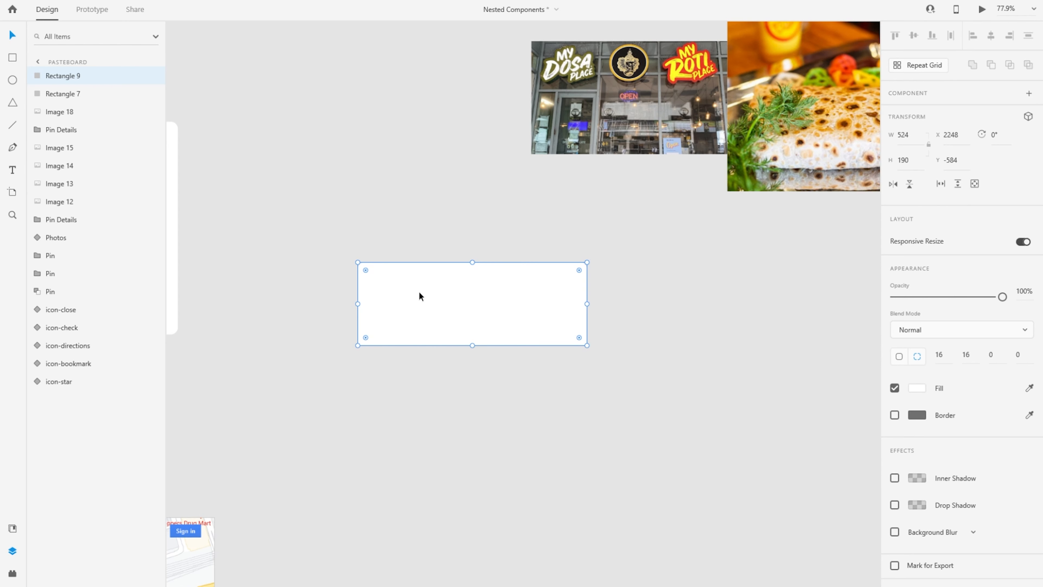
{"action": "key", "text": "ctrl+d"}
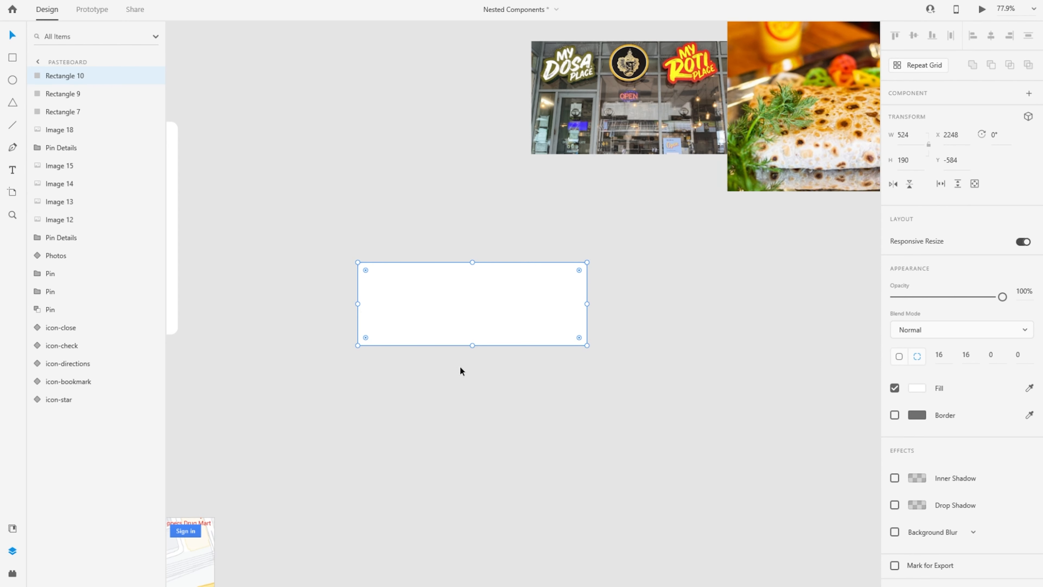
{"action": "mouse_move", "coordinate": [467, 342]}
{"action": "left_mouse_down"}
{"action": "mouse_move", "coordinate": [513, 395]}
{"action": "mouse_move", "coordinate": [523, 131]}
{"action": "mouse_move", "coordinate": [603, 131]}
{"action": "mouse_move", "coordinate": [638, 110]}
{"action": "mouse_move", "coordinate": [487, 328]}
{"action": "mouse_move", "coordinate": [464, 322]}
{"action": "left_mouse_up"}
{"action": "left_click_drag", "start_coordinate": [325, 234], "coordinate": [634, 385]}
{"action": "left_click", "coordinate": [684, 399]}
Move the storefront photo out of the photo row to just above the top-rounded rectangle, aligned with its left edge
{"action": "left_click_drag", "start_coordinate": [663, 174], "coordinate": [592, 235]}
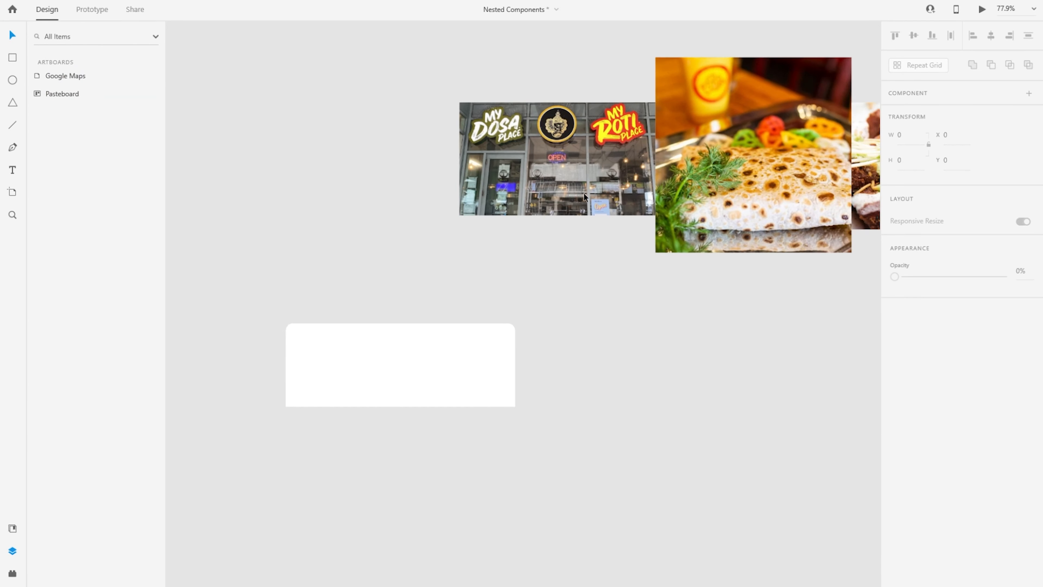
{"action": "left_click_drag", "start_coordinate": [533, 152], "coordinate": [380, 183]}
{"action": "left_click_drag", "start_coordinate": [581, 302], "coordinate": [660, 301]}
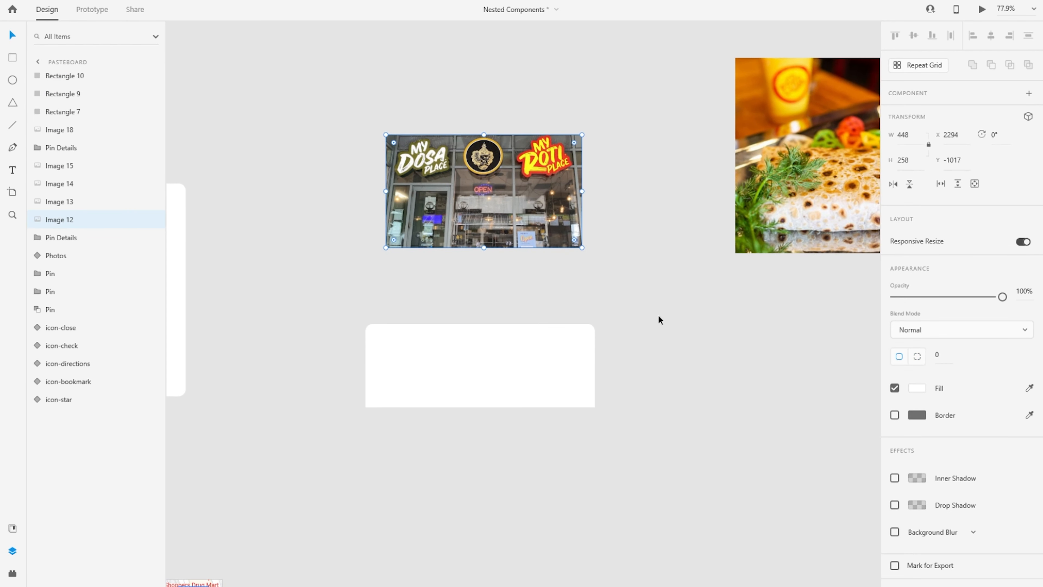
{"action": "left_click_drag", "start_coordinate": [498, 218], "coordinate": [464, 276]}
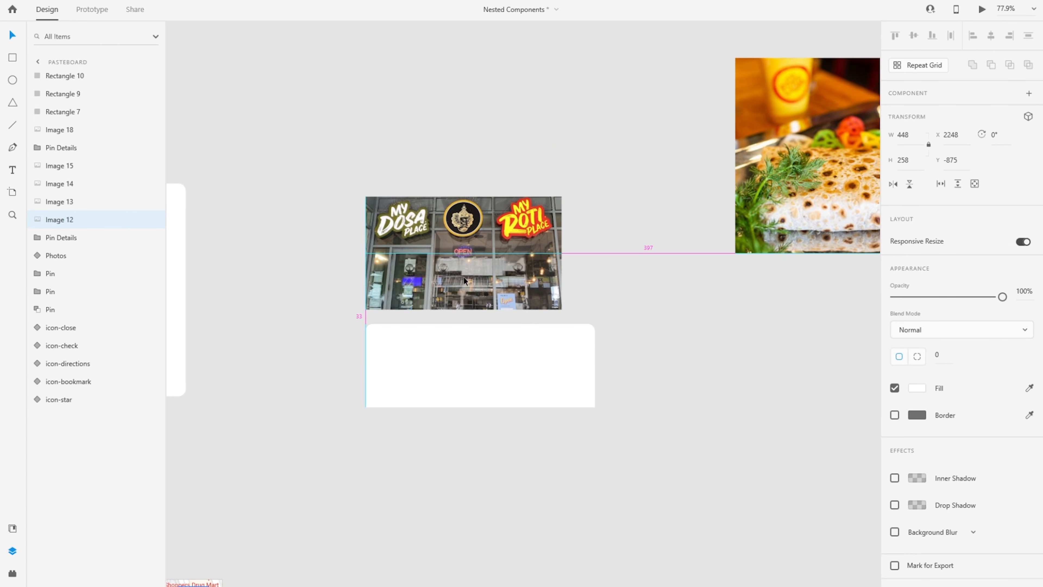
{"action": "scroll", "coordinate": [459, 346], "scroll_direction": "up", "scroll_amount": 3}
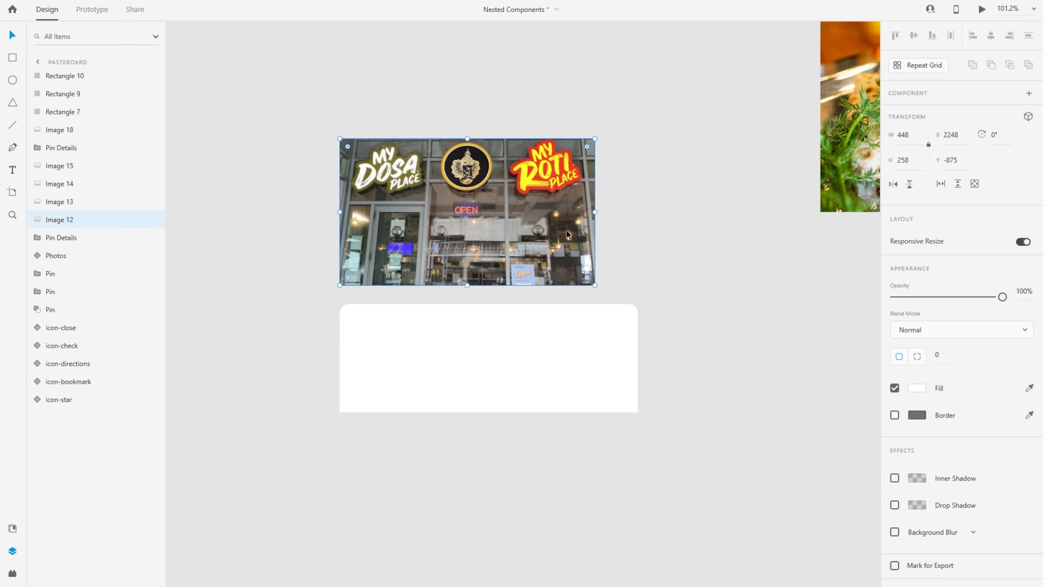
Duplicate the top-rounded rectangle and place the copy over the storefront photo, matching its top and left edges
{"action": "left_click", "coordinate": [358, 352]}
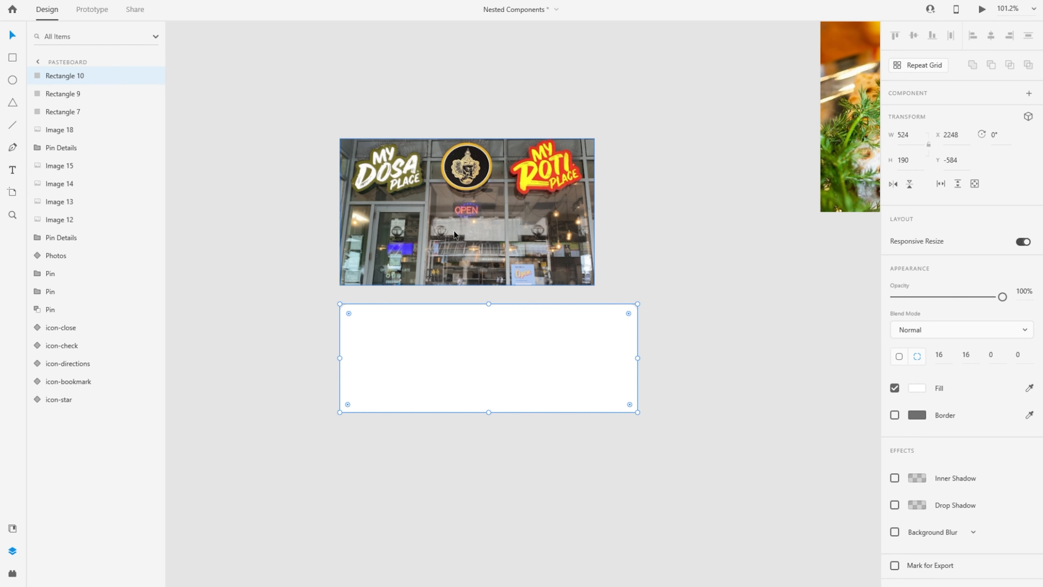
{"action": "left_click", "coordinate": [424, 245]}
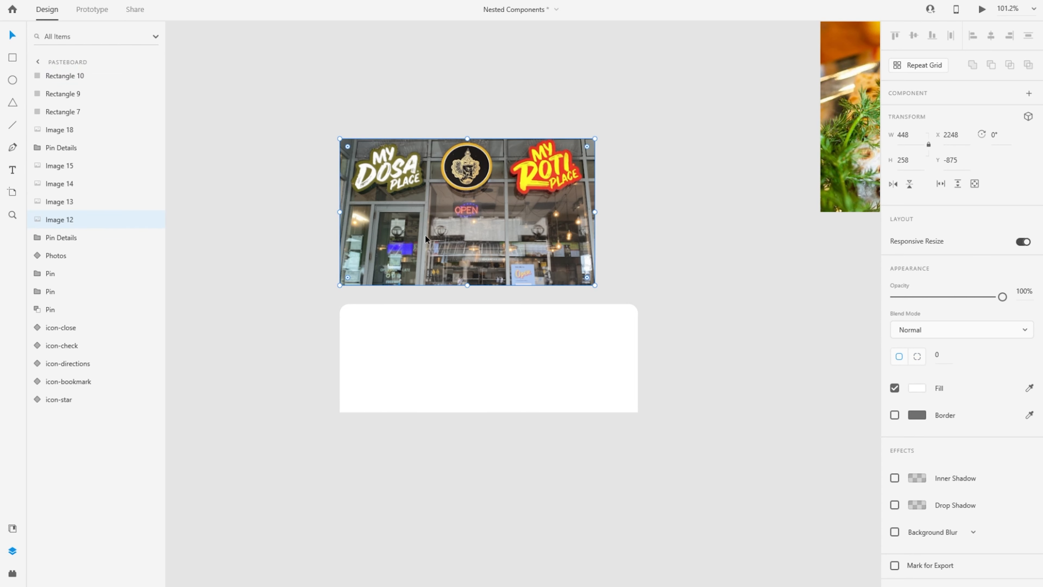
{"action": "key", "text": "r"}
{"action": "key", "text": "v"}
{"action": "left_click", "coordinate": [389, 383]}
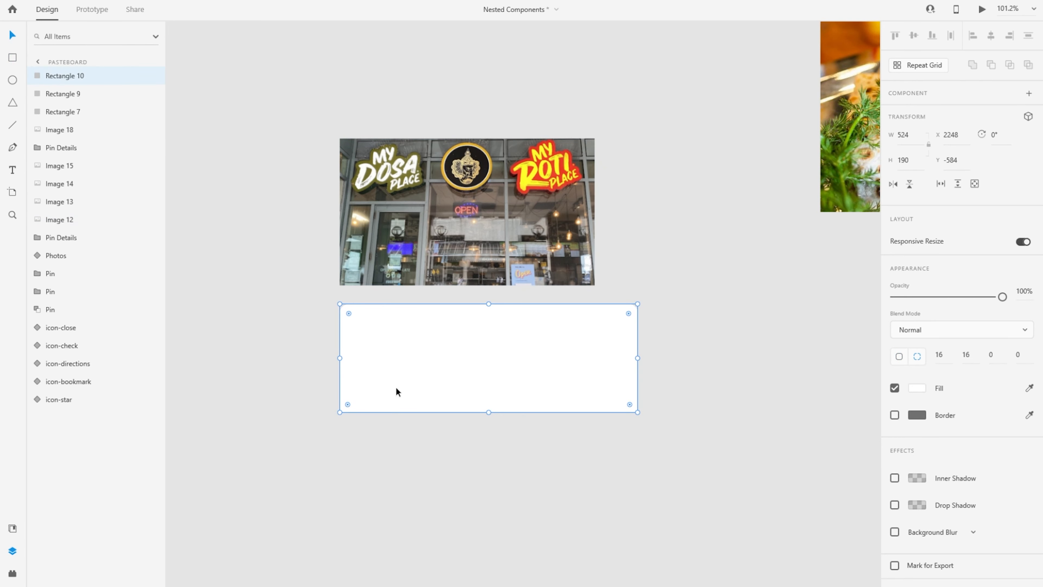
{"action": "key", "text": "ctrl+d"}
{"action": "left_click_drag", "start_coordinate": [443, 383], "coordinate": [462, 210]}
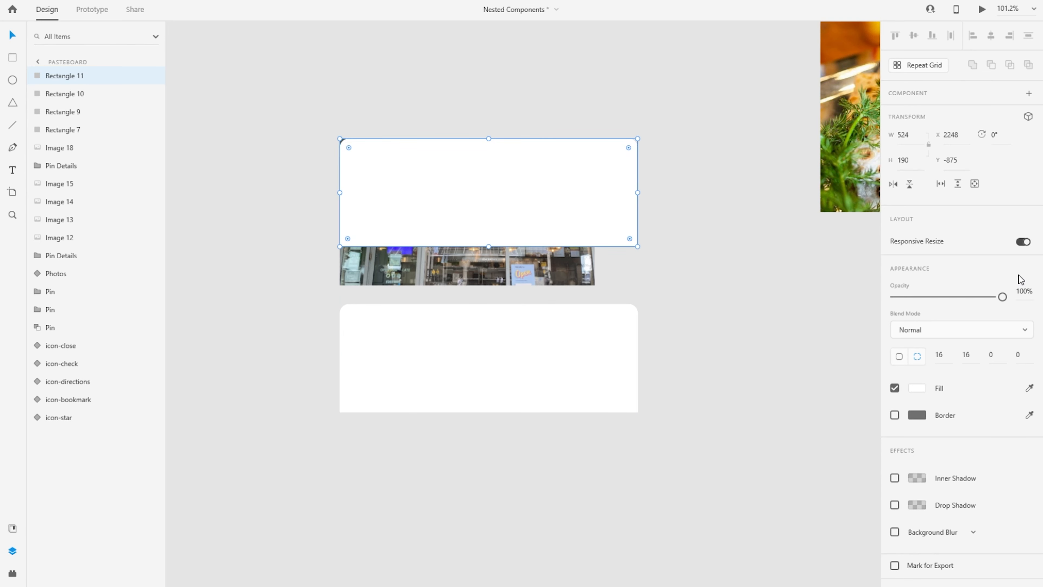
Set all corners of the copy over the photo to radius 0 and narrow it to the photo's width of 448
{"action": "left_click", "coordinate": [898, 356]}
{"action": "left_click", "coordinate": [940, 357]}
{"action": "type", "text": "0"}
{"action": "key", "text": "Return"}
{"action": "left_click_drag", "start_coordinate": [638, 192], "coordinate": [596, 195]}
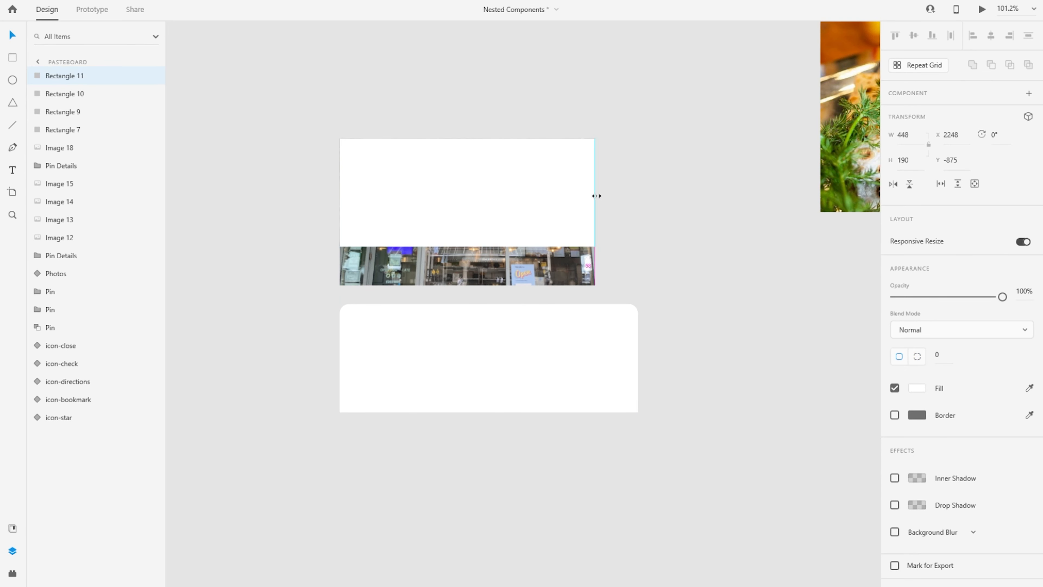
Lower the square-cornered rectangle to the vertical middle of the storefront photo and mask the photo with it
{"action": "left_click_drag", "start_coordinate": [459, 217], "coordinate": [460, 233]}
{"action": "left_click_drag", "start_coordinate": [301, 112], "coordinate": [627, 270]}
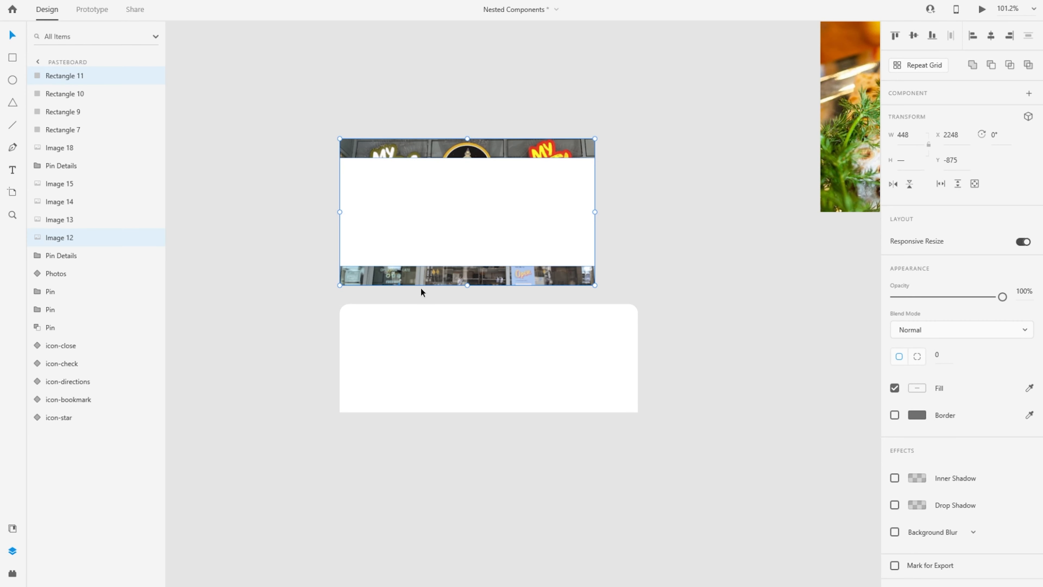
{"action": "right_click", "coordinate": [366, 217]}
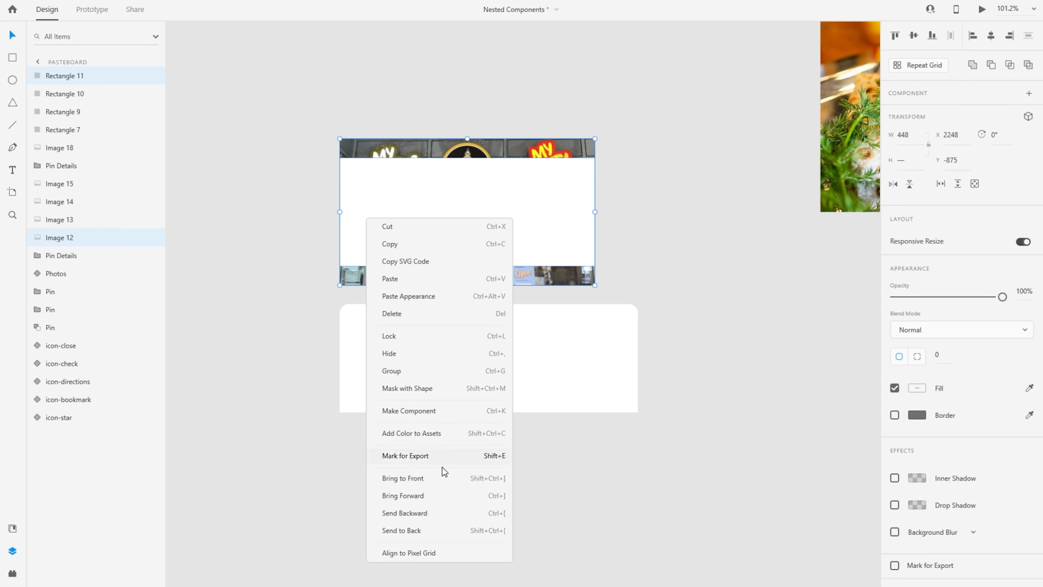
{"action": "left_click", "coordinate": [404, 389]}
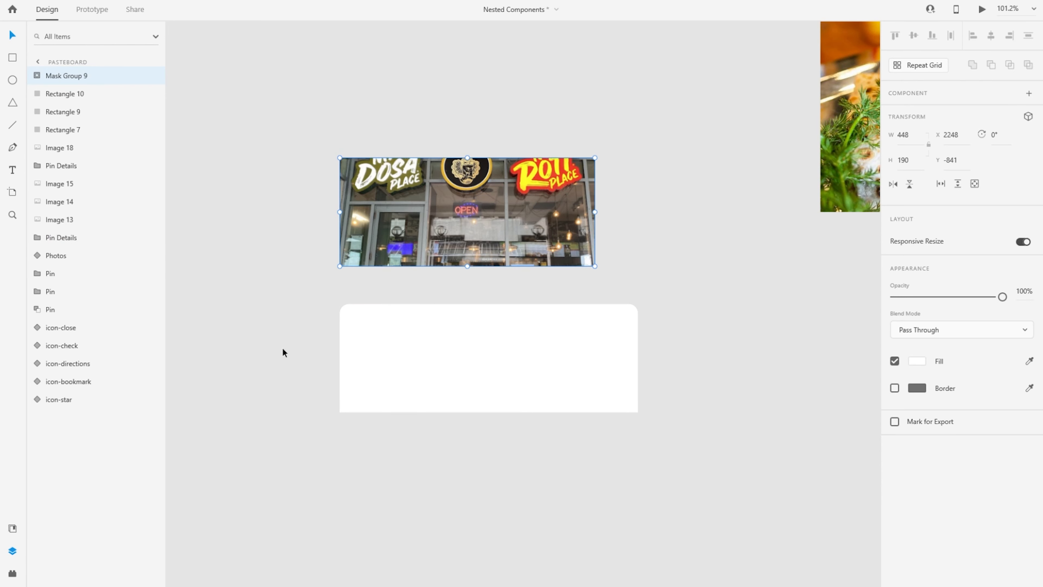
Shift the storefront photo down inside its mask until its top edge meets the mask's top edge
{"action": "double_click", "coordinate": [447, 210]}
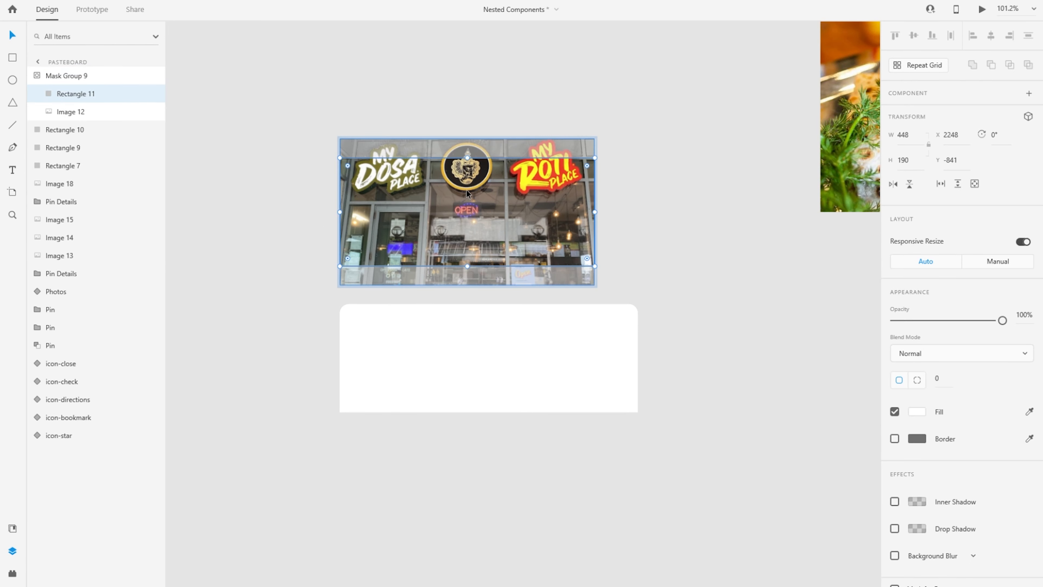
{"action": "left_click_drag", "start_coordinate": [467, 193], "coordinate": [466, 212]}
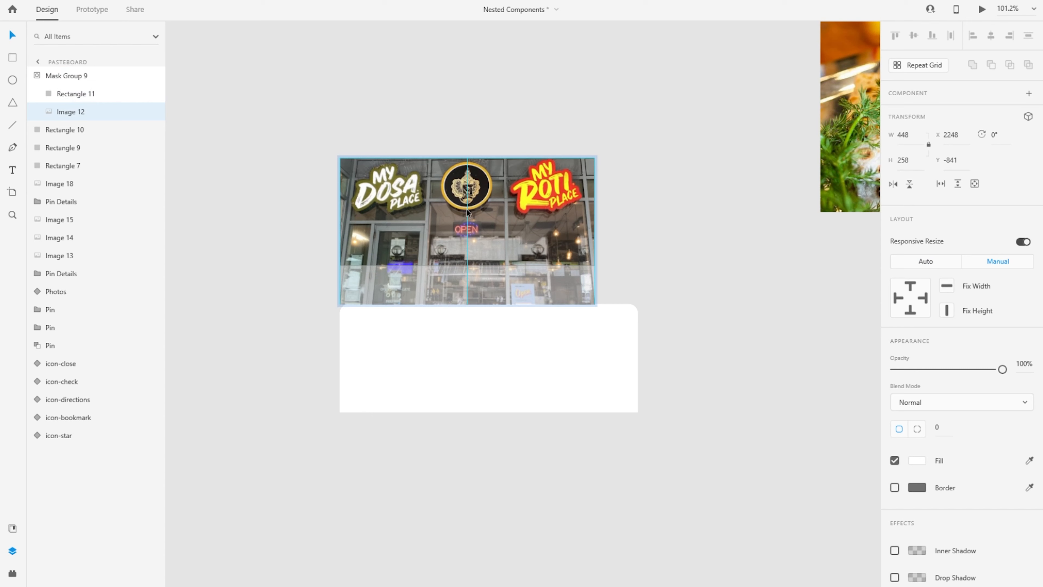
{"action": "left_click", "coordinate": [309, 228]}
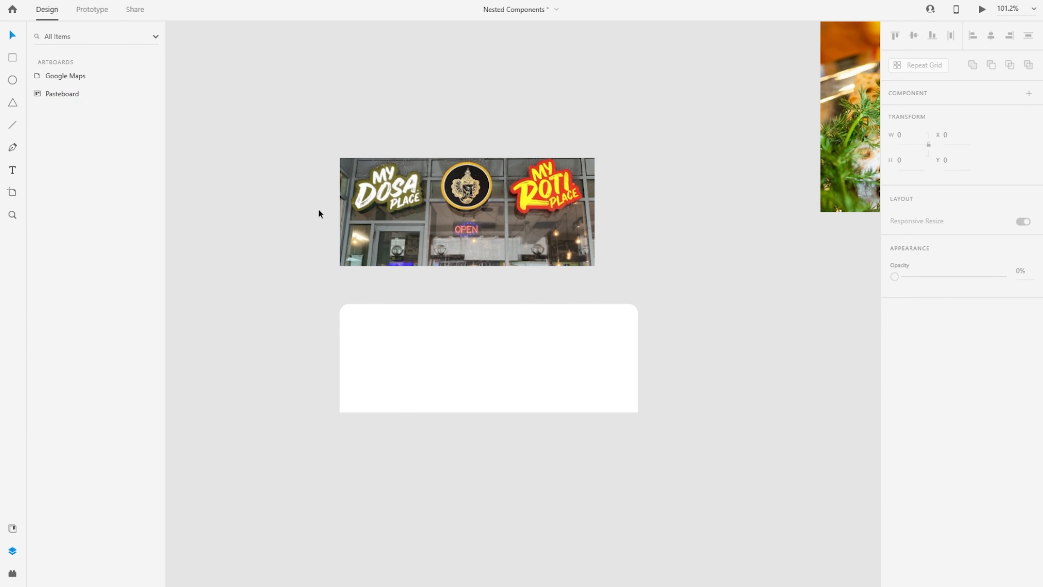
Move the masked storefront photo down onto the top-rounded rectangle, matching its top and left edges
{"action": "scroll", "coordinate": [235, 200], "scroll_direction": "down", "scroll_amount": 3}
{"action": "left_click_drag", "start_coordinate": [738, 273], "coordinate": [506, 345]}
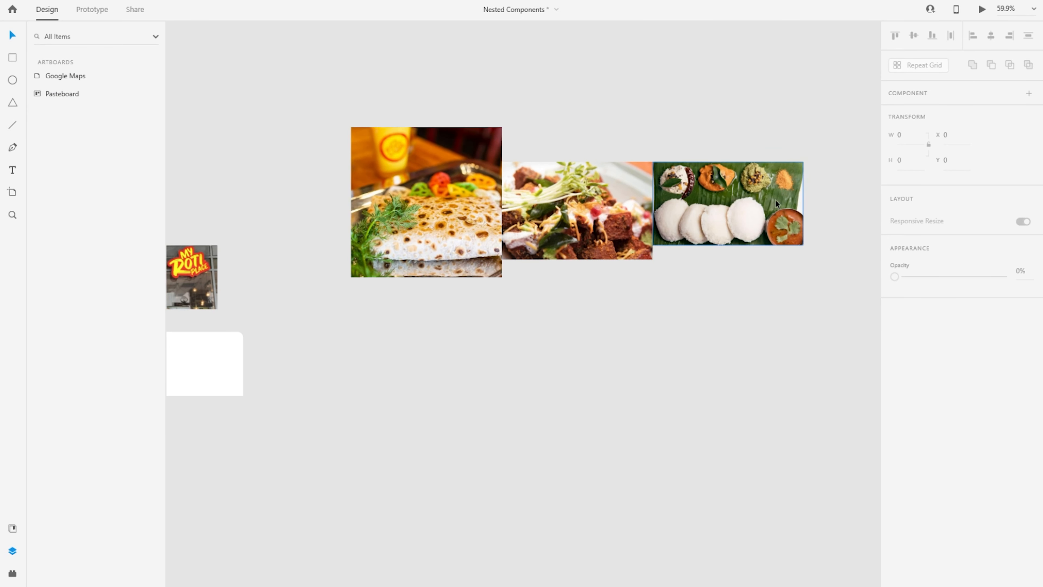
{"action": "left_click_drag", "start_coordinate": [361, 320], "coordinate": [673, 224]}
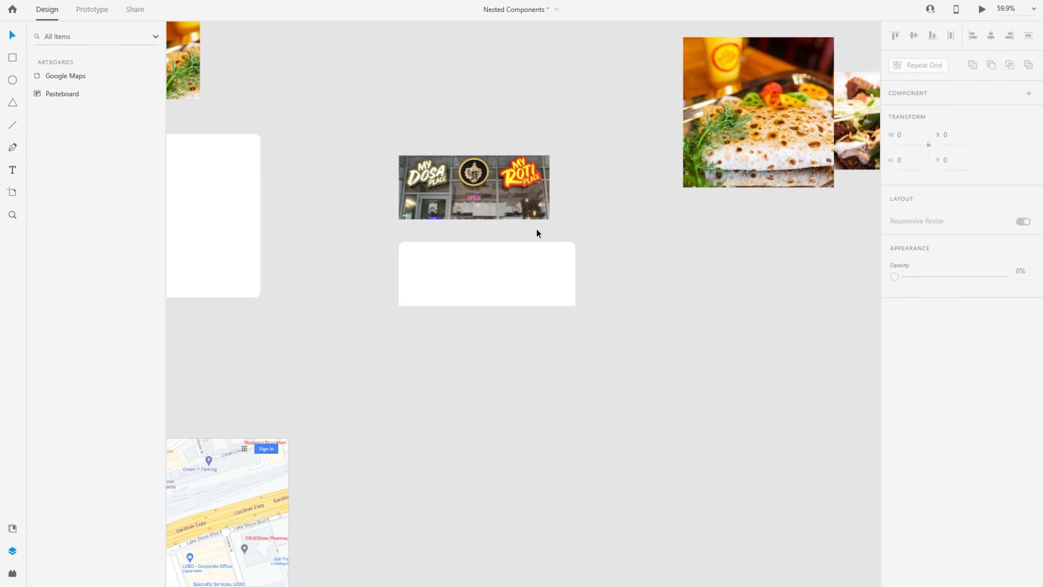
{"action": "scroll", "coordinate": [475, 215], "scroll_direction": "up", "scroll_amount": 3}
{"action": "left_click_drag", "start_coordinate": [482, 178], "coordinate": [481, 318]}
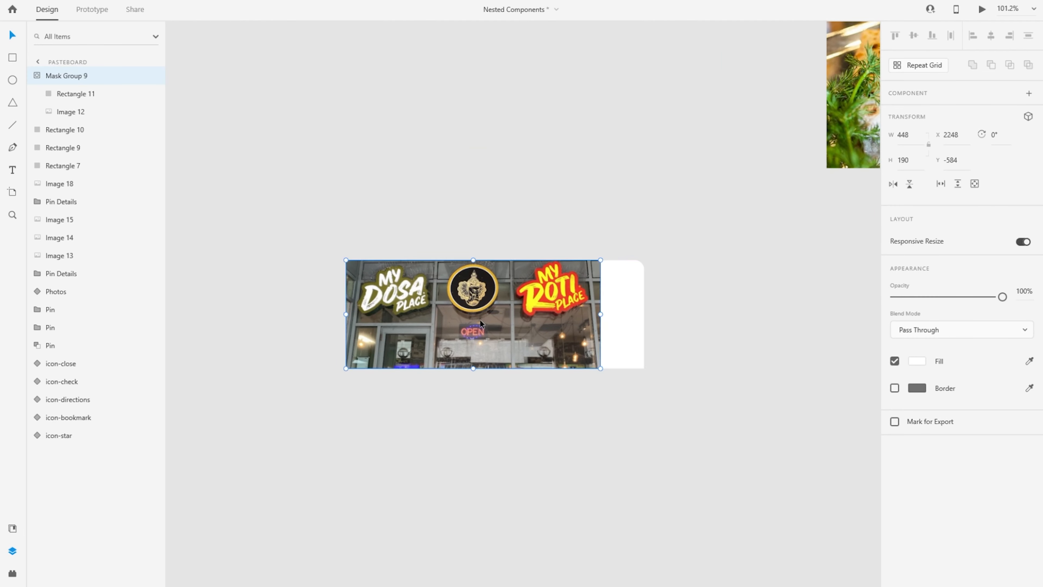
{"action": "left_click", "coordinate": [622, 331]}
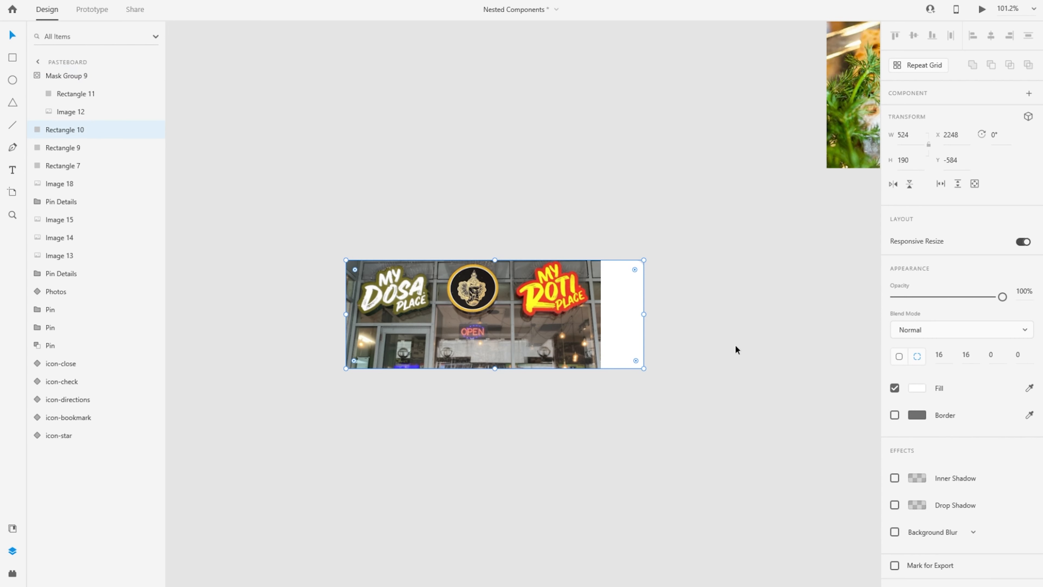
Copy the storefront photo's mask rectangle and place the copy over the flatbread photo, matching its top and left edges
{"action": "left_click_drag", "start_coordinate": [720, 189], "coordinate": [494, 180]}
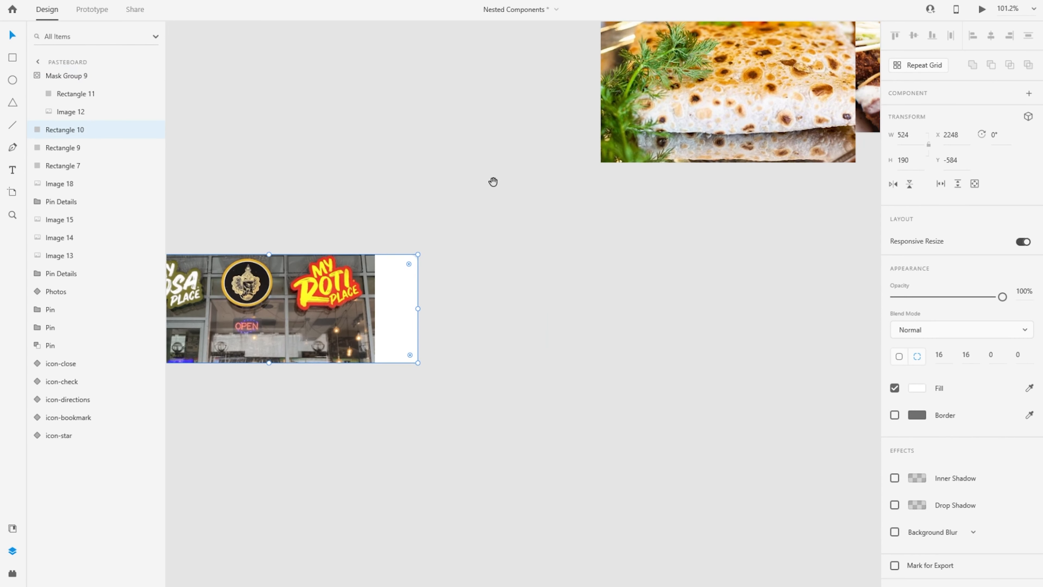
{"action": "left_click", "coordinate": [66, 77]}
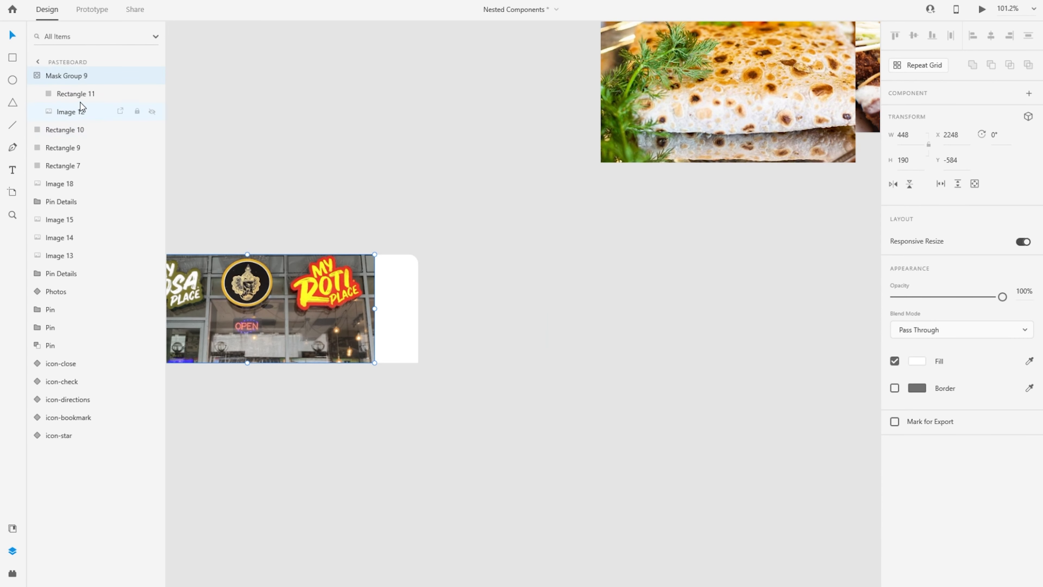
{"action": "left_click", "coordinate": [78, 96]}
{"action": "key", "text": "ctrl+c"}
{"action": "left_click", "coordinate": [489, 214]}
{"action": "key", "text": "ctrl+v"}
{"action": "left_click_drag", "start_coordinate": [288, 308], "coordinate": [589, 196]}
{"action": "left_click_drag", "start_coordinate": [616, 124], "coordinate": [416, 254]}
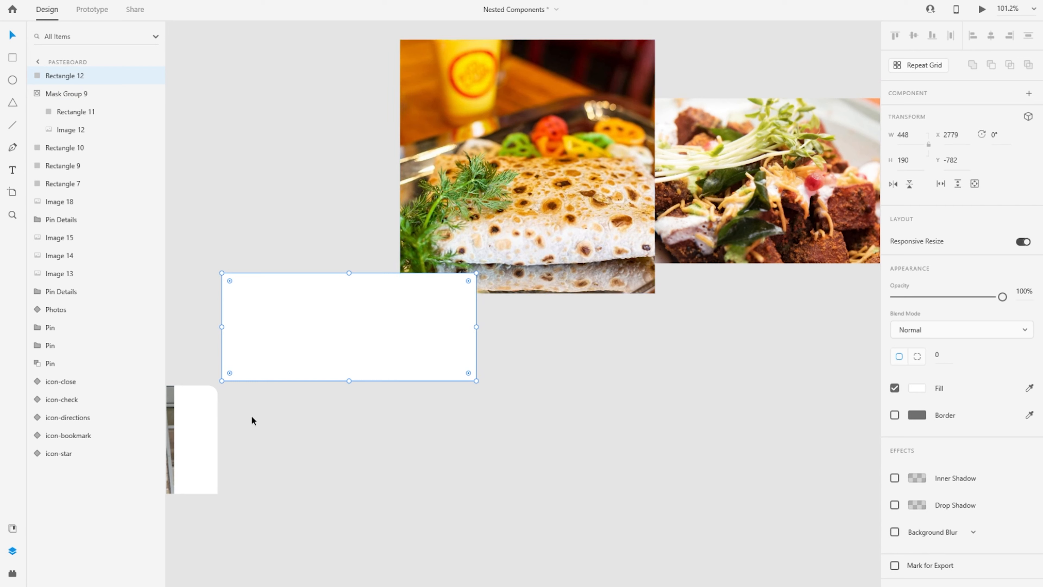
{"action": "left_click_drag", "start_coordinate": [320, 345], "coordinate": [499, 112]}
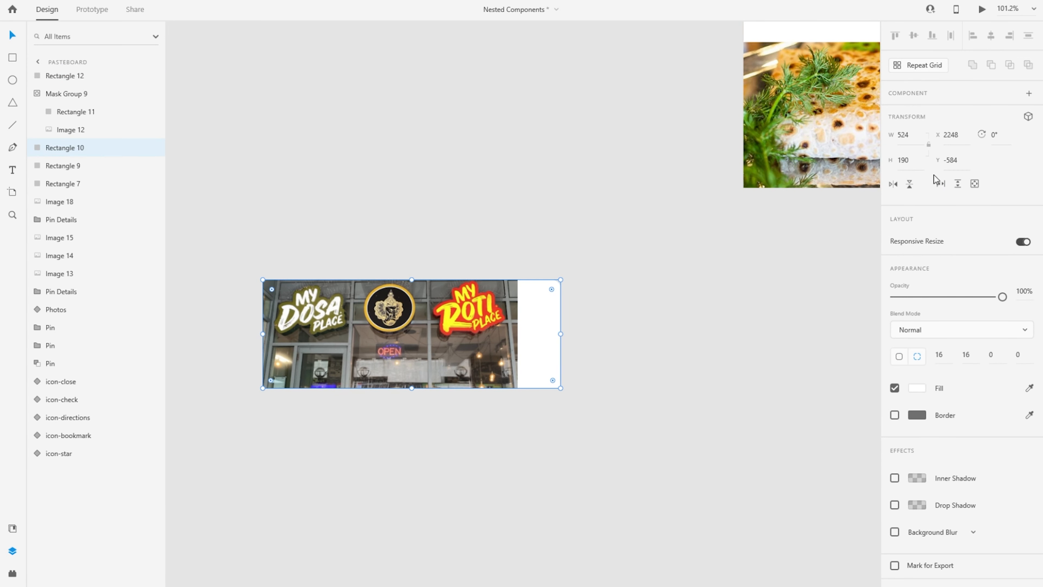
Mask the flatbread photo's middle part with the 448 × 190 rectangle and move it beside the masked storefront photo
{"action": "left_click", "coordinate": [738, 466]}
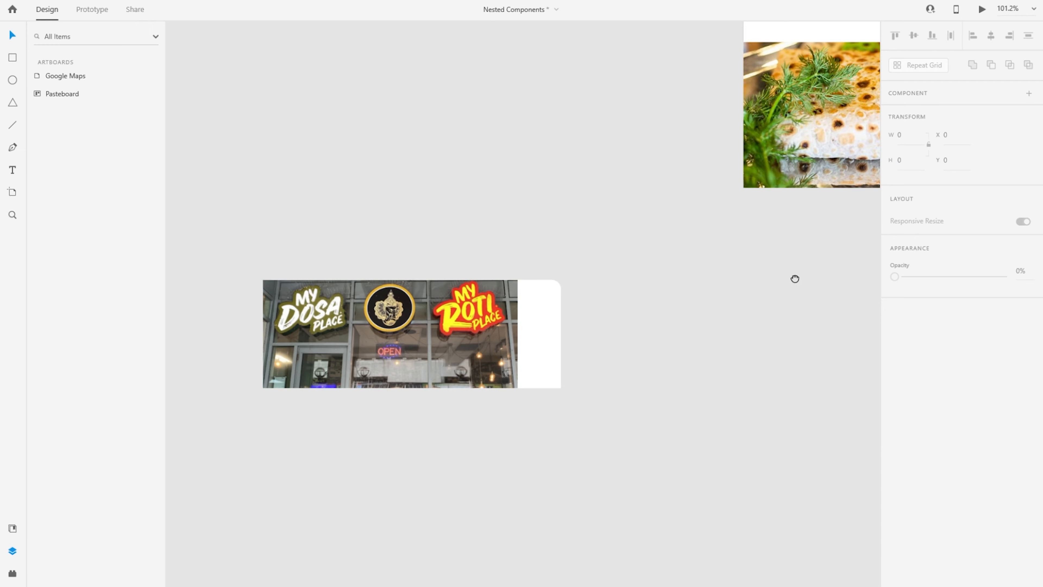
{"action": "left_click_drag", "start_coordinate": [793, 277], "coordinate": [299, 464]}
{"action": "left_click", "coordinate": [390, 219]}
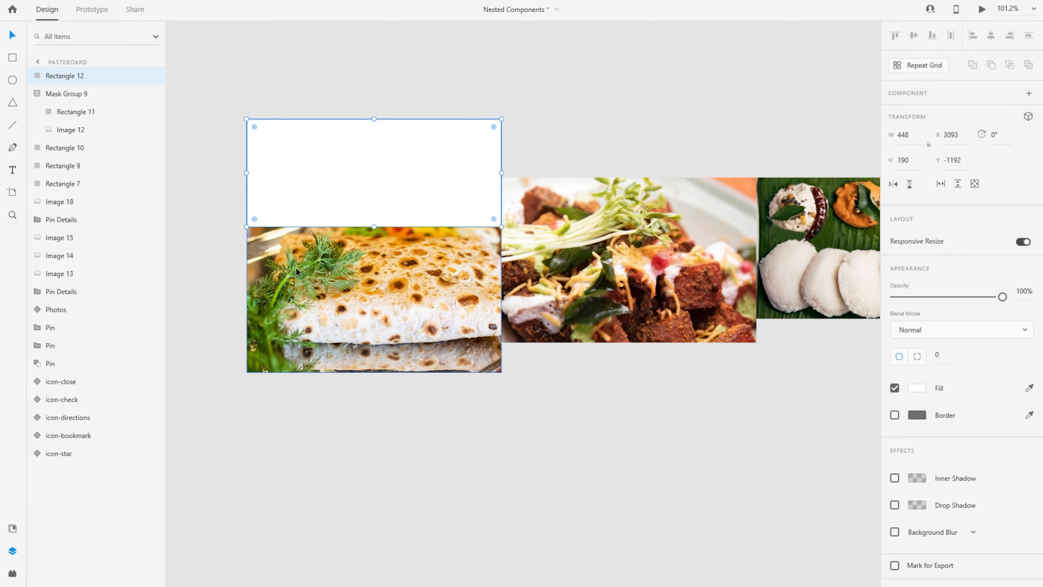
{"action": "left_click_drag", "start_coordinate": [223, 202], "coordinate": [294, 261]}
{"action": "right_click", "coordinate": [358, 146]}
{"action": "left_click", "coordinate": [393, 314]}
{"action": "double_click", "coordinate": [386, 201]}
{"action": "left_click_drag", "start_coordinate": [385, 305], "coordinate": [385, 238]}
{"action": "key", "text": "Escape"}
{"action": "left_click_drag", "start_coordinate": [385, 198], "coordinate": [240, 492]}
{"action": "left_click_drag", "start_coordinate": [479, 367], "coordinate": [264, 382]}
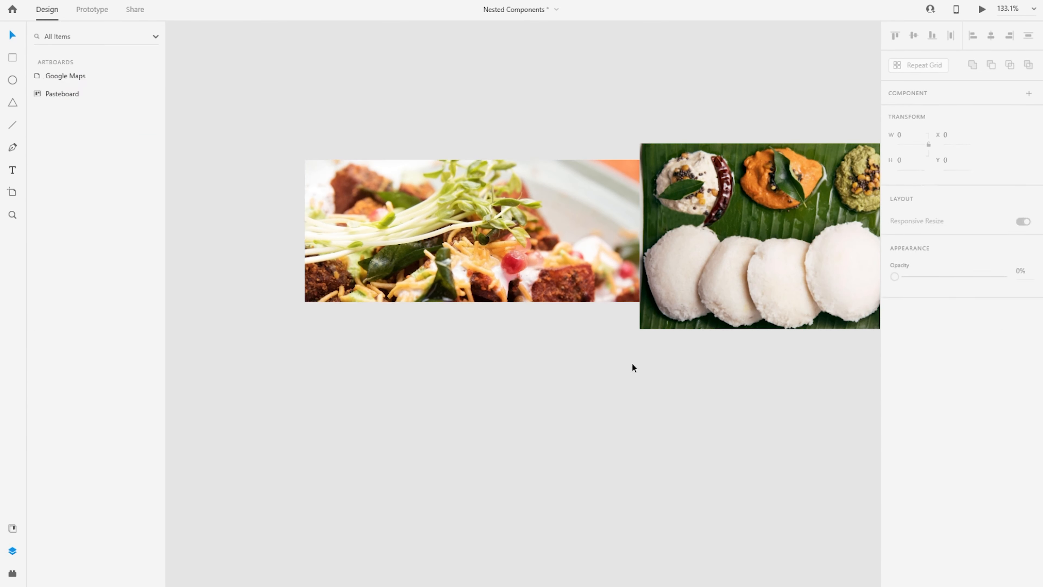
Copy the curry photo's mask rectangle, place the copy over the rice cake photo, and mask that photo with it
{"action": "left_click", "coordinate": [427, 263]}
{"action": "double_click", "coordinate": [427, 271]}
{"action": "key", "text": "ctrl+c"}
{"action": "left_click", "coordinate": [723, 247]}
{"action": "key", "text": "ctrl+v"}
{"action": "left_click_drag", "start_coordinate": [764, 214], "coordinate": [523, 208]}
{"action": "key", "text": "ctrl+shift+m"}
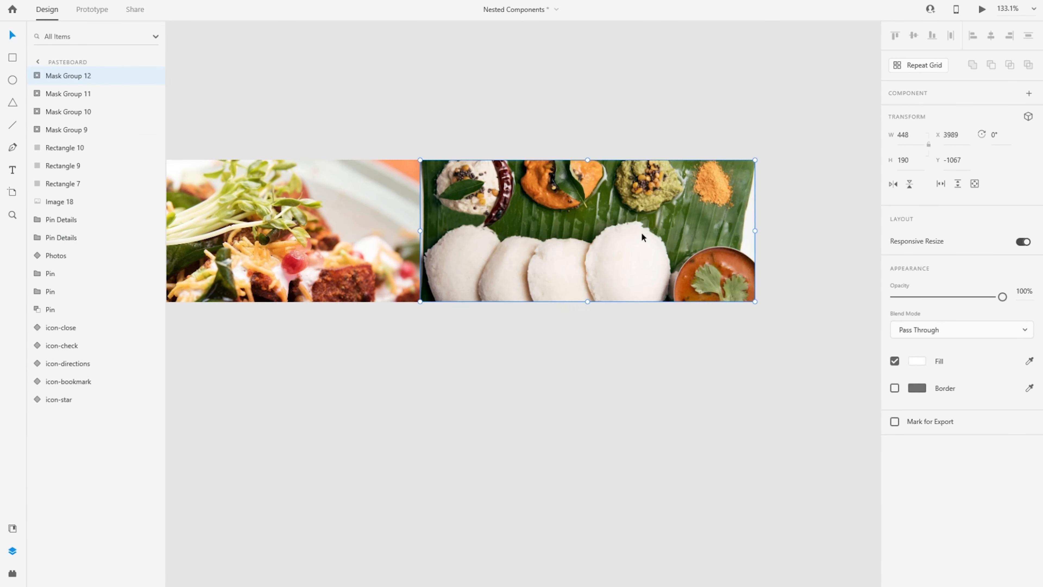
{"action": "double_click", "coordinate": [641, 232]}
{"action": "left_click", "coordinate": [808, 352]}
Line up the masked curry and rice cake photos edge to edge after the flatbread photo in the strip
{"action": "scroll", "coordinate": [808, 352], "scroll_direction": "down", "scroll_amount": 5}
{"action": "left_click_drag", "start_coordinate": [642, 233], "coordinate": [556, 350]}
{"action": "left_click_drag", "start_coordinate": [776, 221], "coordinate": [675, 349]}
{"action": "left_click", "coordinate": [37, 76]}
{"action": "scroll", "coordinate": [421, 412], "scroll_direction": "up", "scroll_amount": 2}
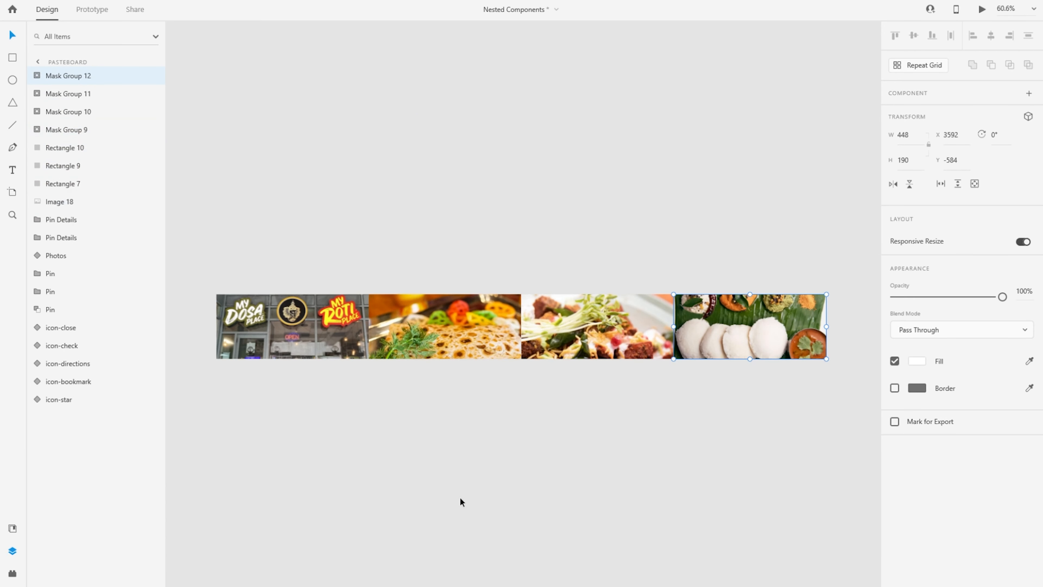
Rename the four masked photo layers as Image 1, Image 2, Image 3 and Image 4, in strip order
{"action": "double_click", "coordinate": [105, 130]}
{"action": "type", "text": "Image 1"}
{"action": "double_click", "coordinate": [68, 111]}
{"action": "type", "text": "Image 2"}
{"action": "key", "text": "shift+Tab"}
{"action": "type", "text": "Image 3"}
{"action": "key", "text": "shift+Tab"}
{"action": "type", "text": "Image 4"}
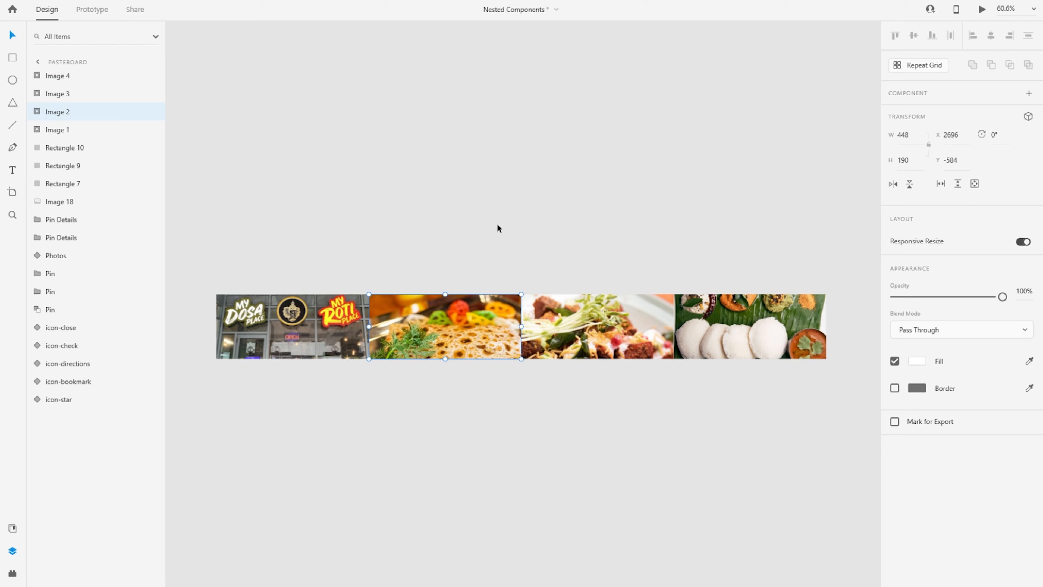
{"action": "left_click", "coordinate": [316, 333]}
{"action": "left_click", "coordinate": [436, 336]}
{"action": "left_click", "coordinate": [601, 333]}
{"action": "left_click", "coordinate": [760, 342]}
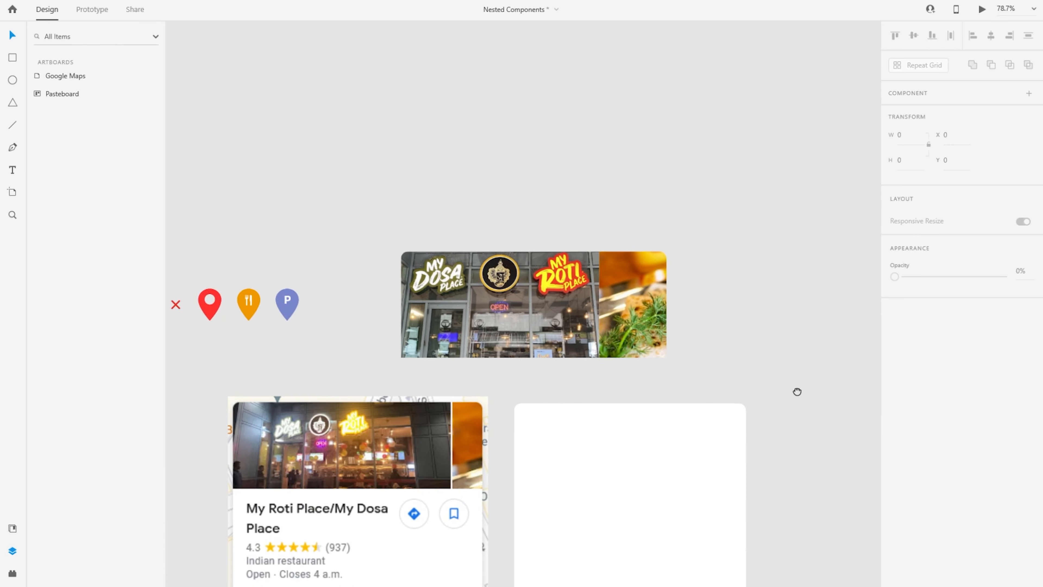
{"action": "left_click_drag", "start_coordinate": [797, 391], "coordinate": [811, 384]}
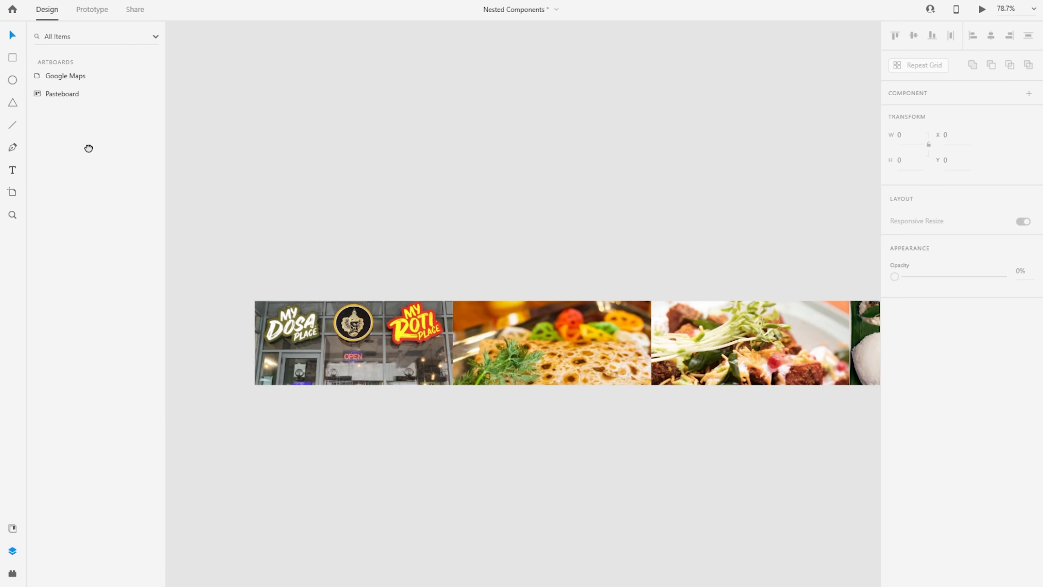
Copy the mask rectangle inside Image 1 and paste it above all four image layers, over the storefront photo
{"action": "left_click_drag", "start_coordinate": [88, 147], "coordinate": [272, 109]}
{"action": "left_click", "coordinate": [475, 294]}
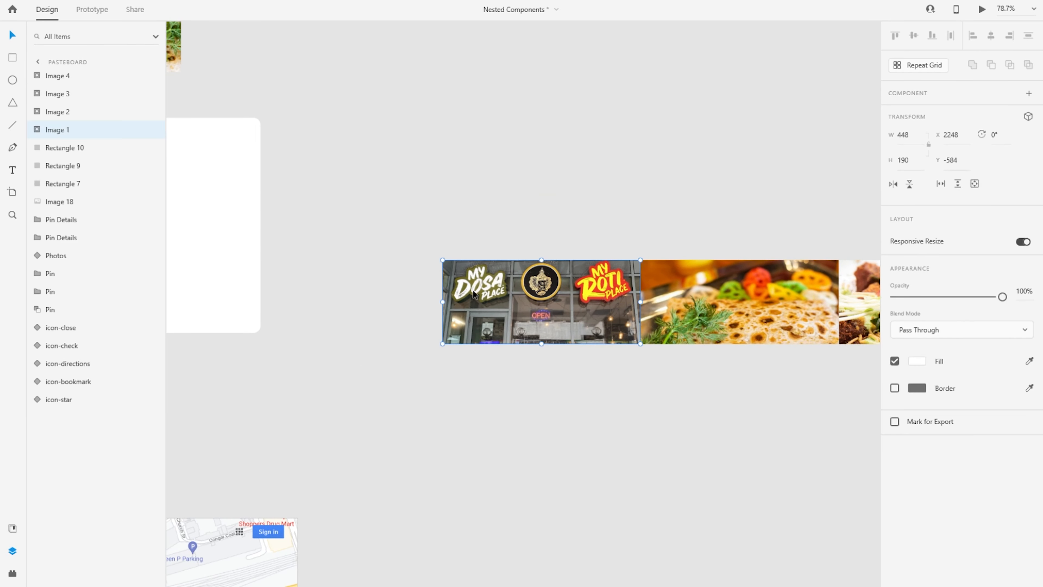
{"action": "left_click", "coordinate": [29, 130]}
{"action": "left_click", "coordinate": [70, 147]}
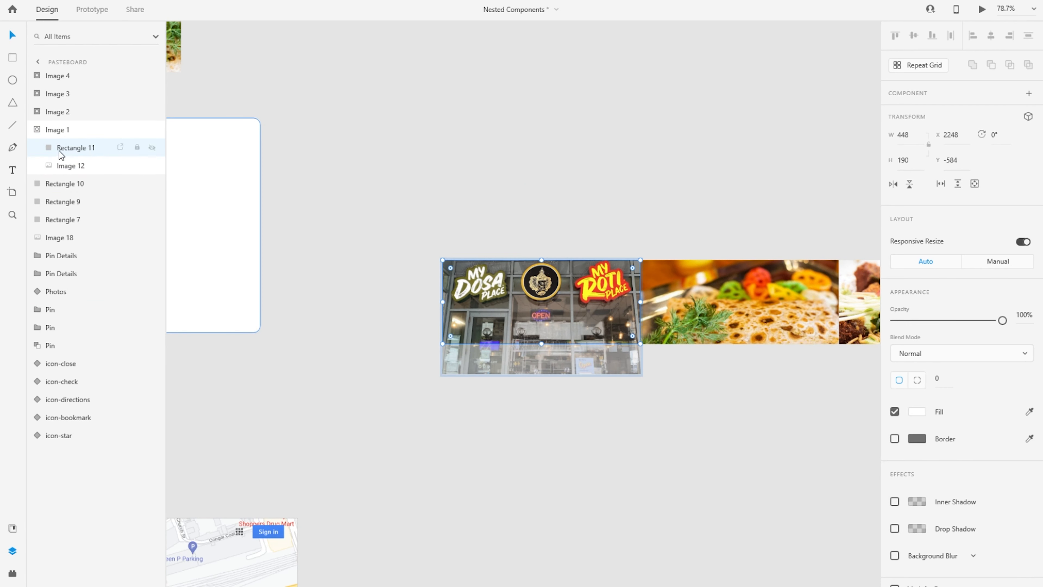
{"action": "left_click", "coordinate": [35, 135]}
{"action": "left_click", "coordinate": [80, 83]}
{"action": "key", "text": "ctrl+v"}
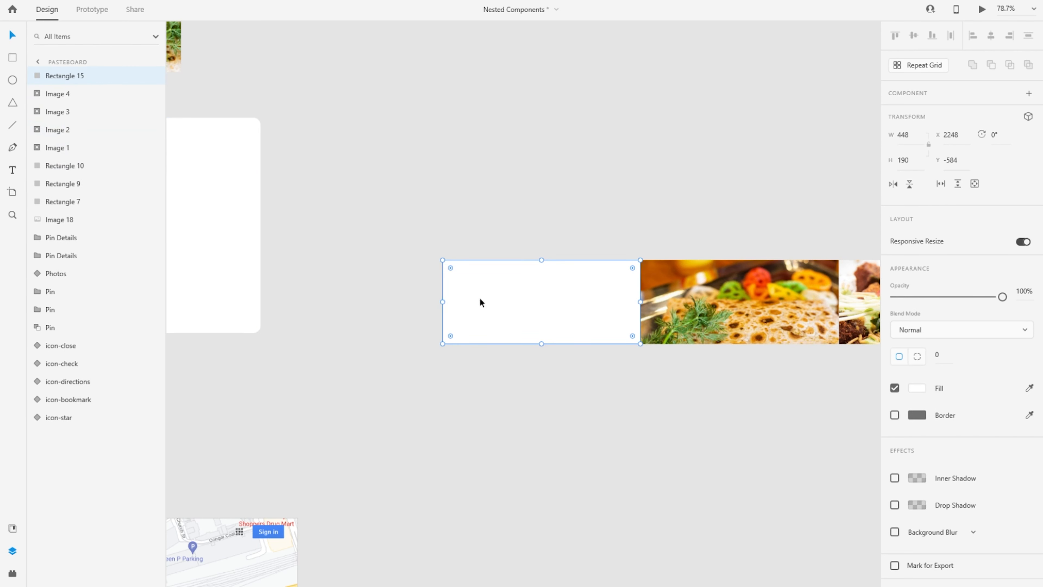
Set the pasted rectangle's corner radius to 16, matching the large card rectangle
{"action": "left_click", "coordinate": [945, 356]}
{"action": "type", "text": "16"}
{"action": "key", "text": "Return"}
{"action": "left_click", "coordinate": [234, 200]}
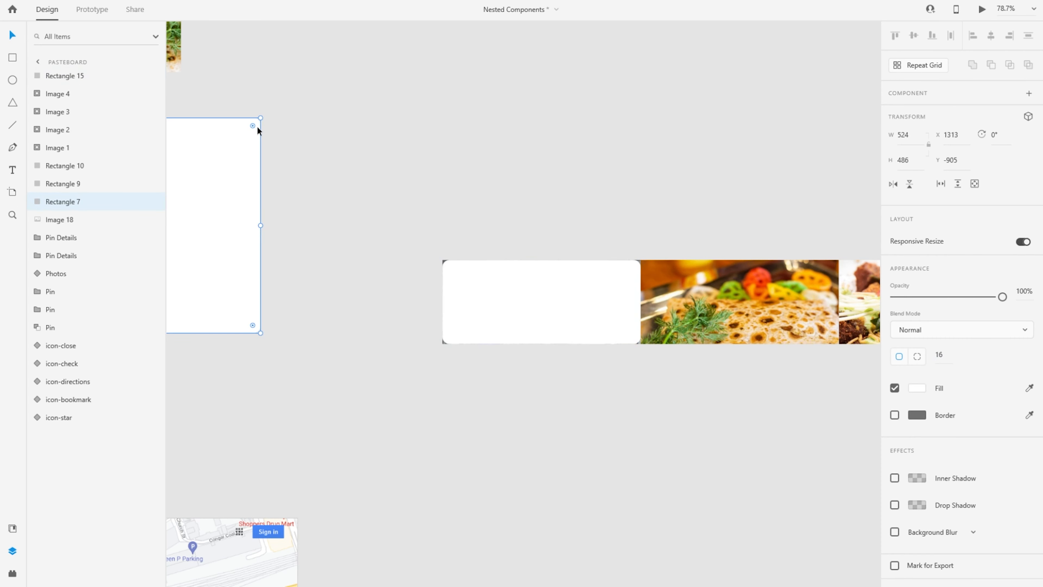
{"action": "left_click", "coordinate": [559, 319]}
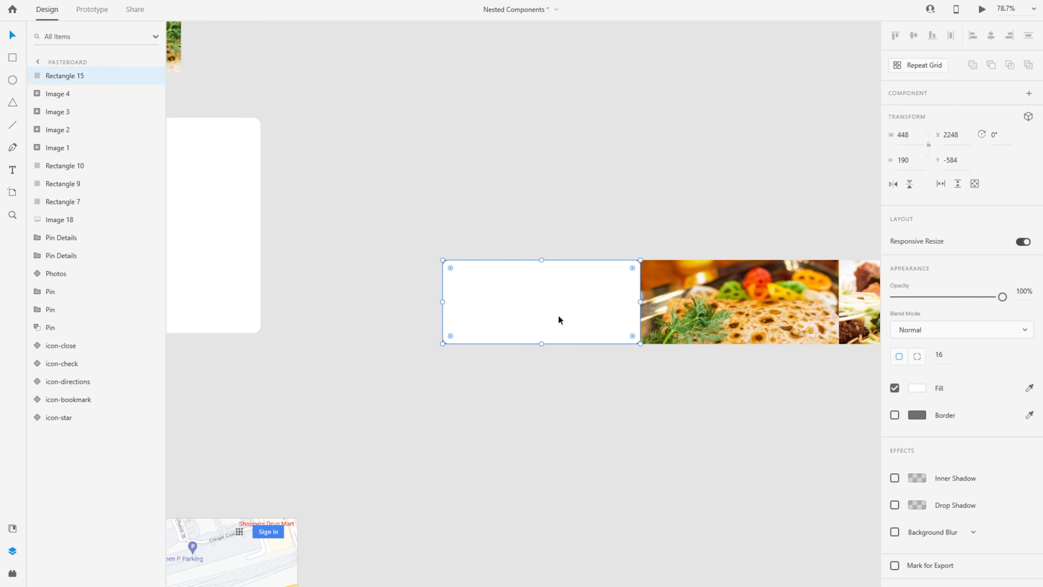
Switch the pasted rectangle to separate corner radii and set both bottom corners to 0
{"action": "left_click", "coordinate": [917, 357]}
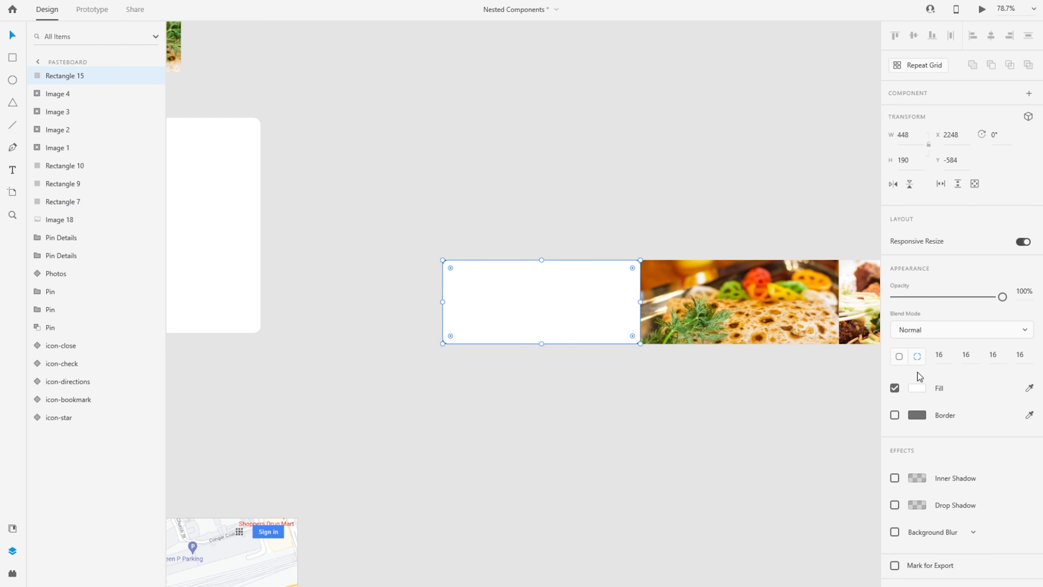
{"action": "left_click", "coordinate": [943, 356]}
{"action": "left_click", "coordinate": [975, 354]}
{"action": "left_click", "coordinate": [996, 353]}
{"action": "type", "text": "0"}
{"action": "key", "text": "Return"}
{"action": "left_click", "coordinate": [1020, 355]}
{"action": "type", "text": "0"}
{"action": "key", "text": "Return"}
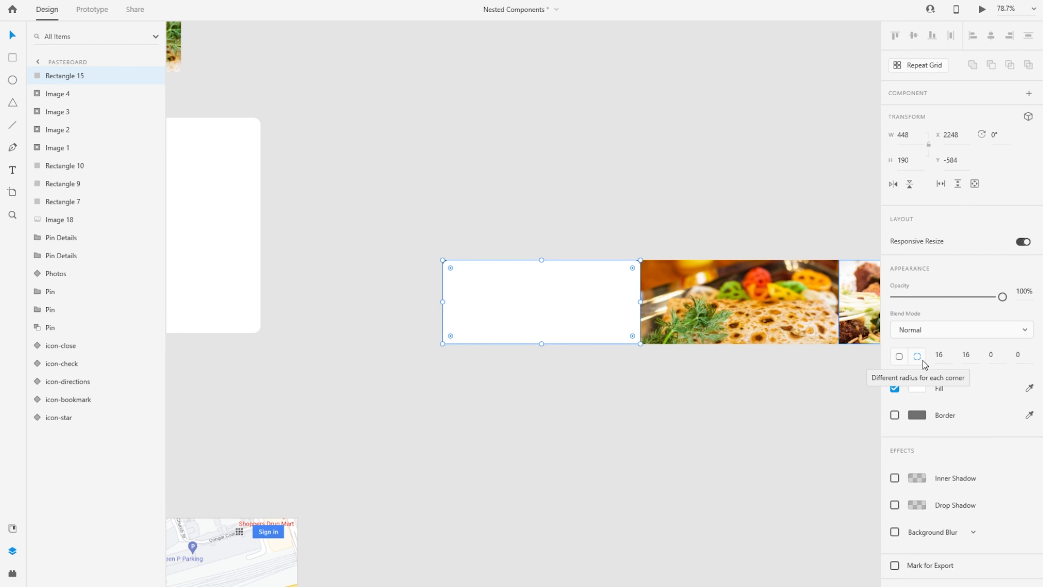
{"action": "left_click", "coordinate": [493, 377]}
{"action": "left_click", "coordinate": [497, 325]}
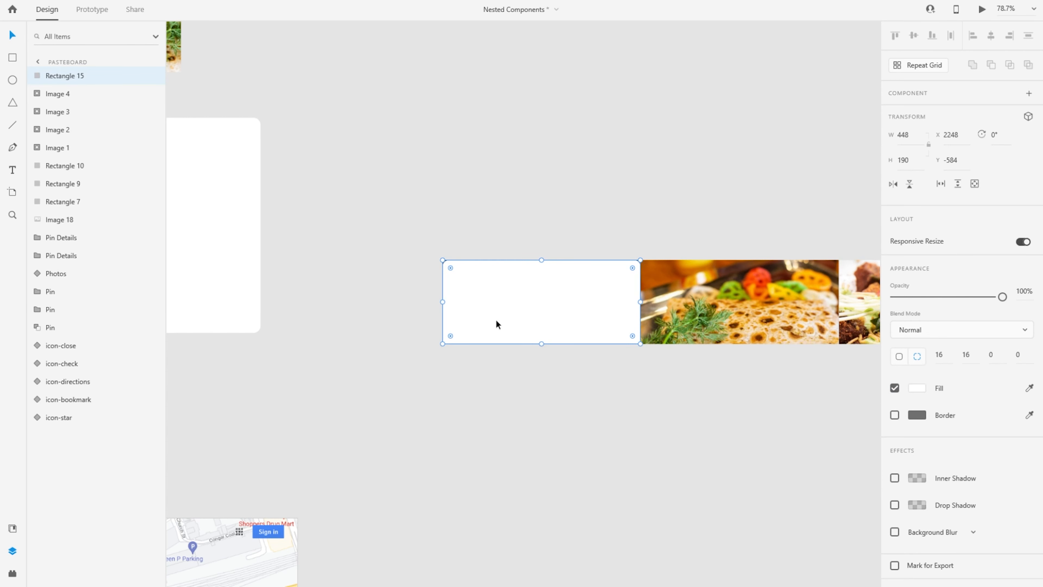
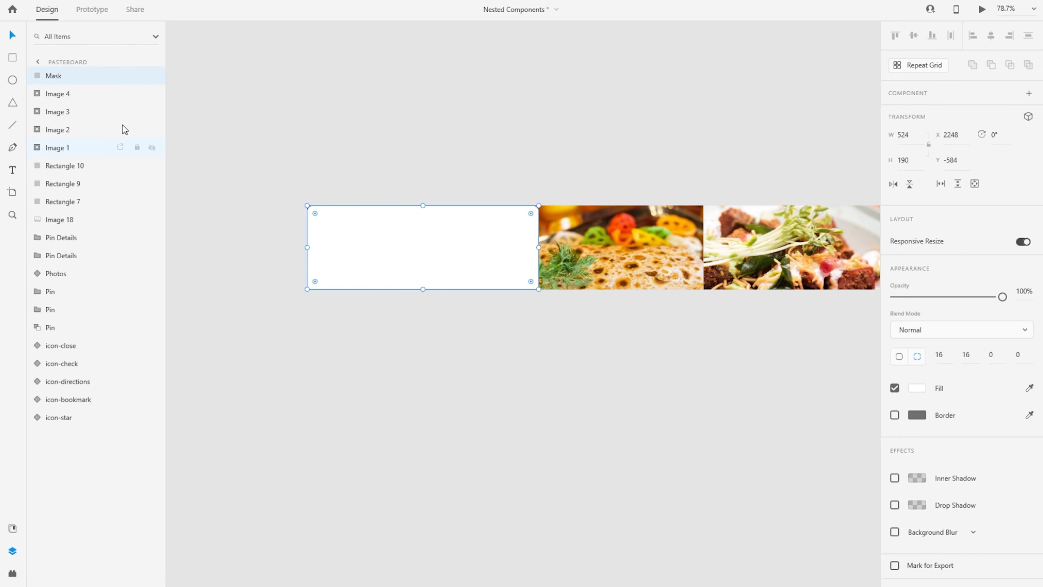
Mask Image 1 through Image 4 together with the top-rounded Mask rectangle
{"action": "left_click", "coordinate": [57, 148], "text": "shift"}
{"action": "left_click_drag", "start_coordinate": [528, 171], "coordinate": [503, 170]}
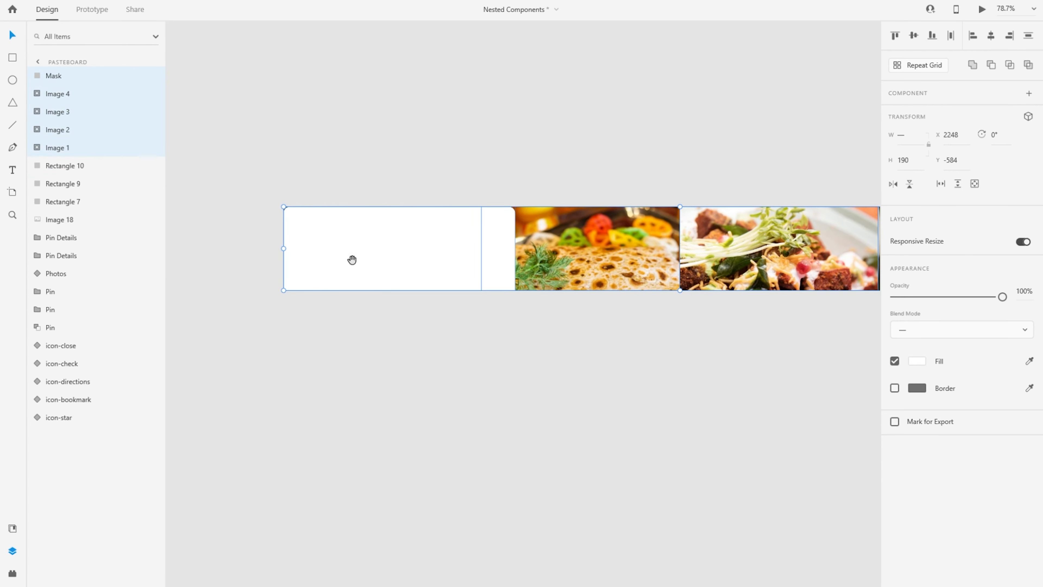
{"action": "scroll", "coordinate": [341, 271], "scroll_direction": "up", "scroll_amount": 3}
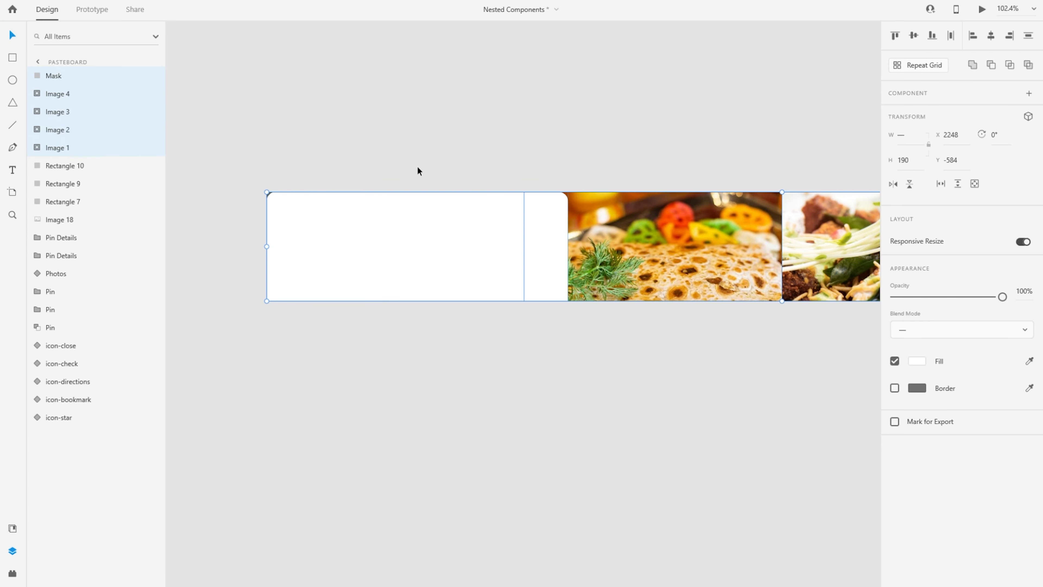
{"action": "right_click", "coordinate": [390, 218]}
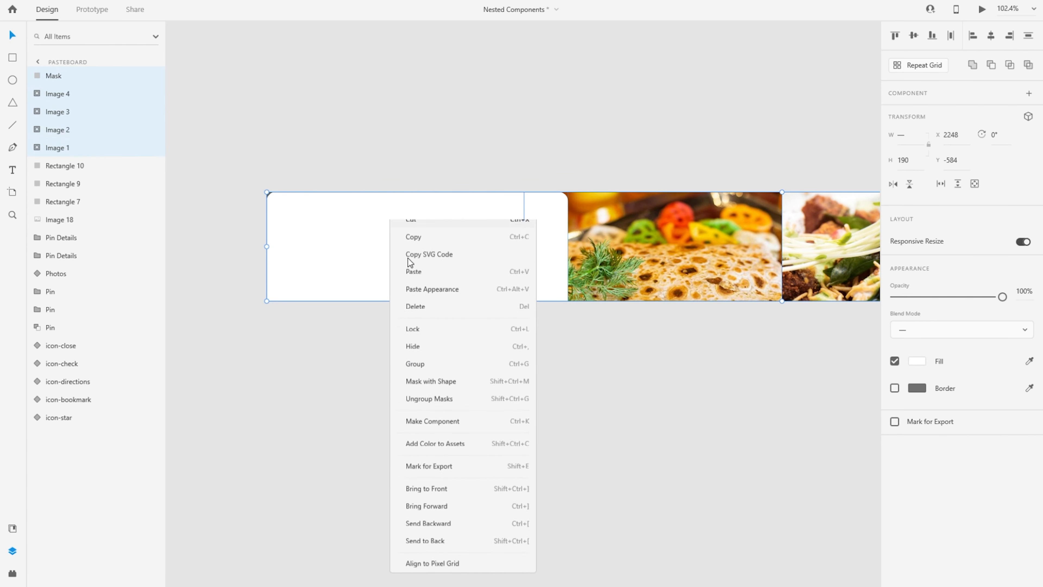
{"action": "left_click", "coordinate": [446, 392]}
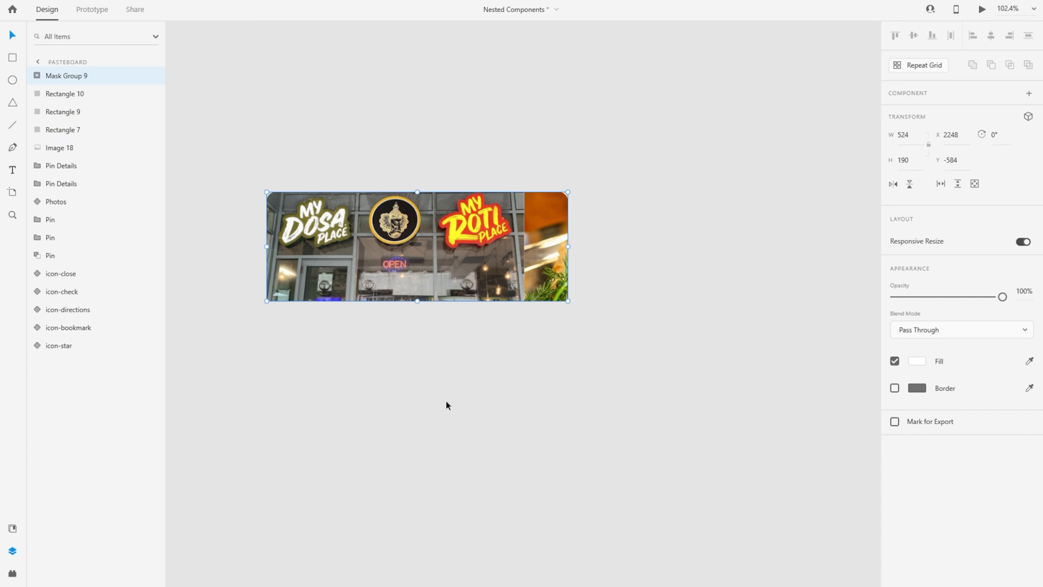
Open Mask Group 9 to examine the portions of the four photos outside the mask, and leave the group
{"action": "double_click", "coordinate": [423, 255]}
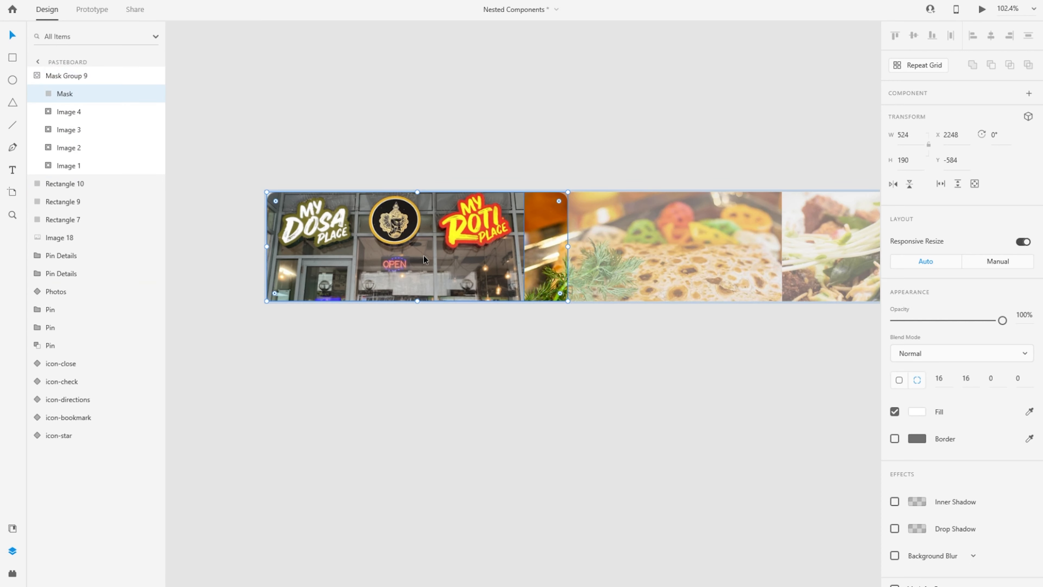
{"action": "scroll", "coordinate": [225, 254], "scroll_direction": "down", "scroll_amount": 5}
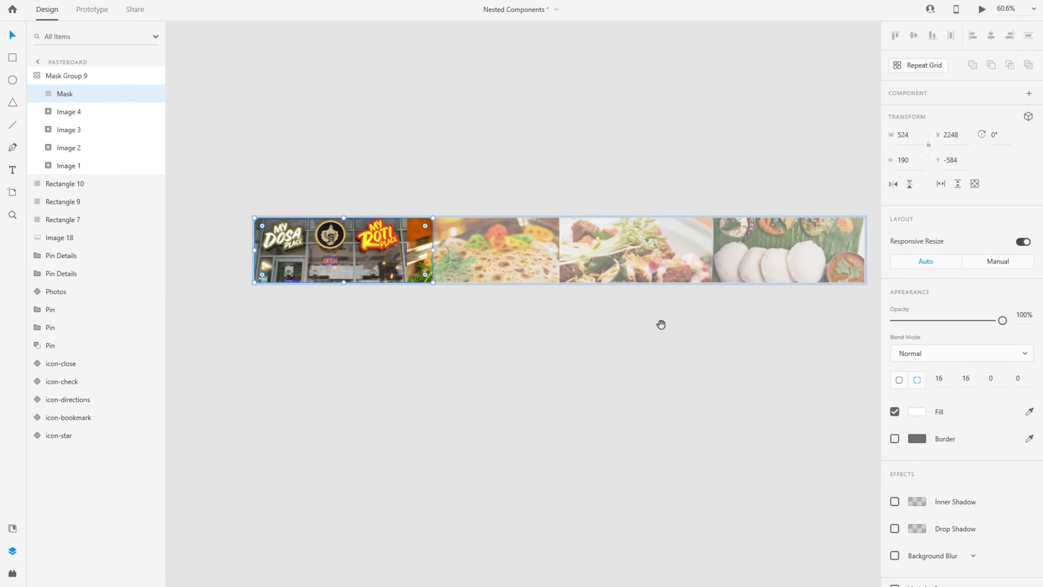
{"action": "left_click_drag", "start_coordinate": [661, 326], "coordinate": [717, 336]}
{"action": "scroll", "coordinate": [357, 268], "scroll_direction": "up", "scroll_amount": 5}
{"action": "left_click", "coordinate": [271, 281]}
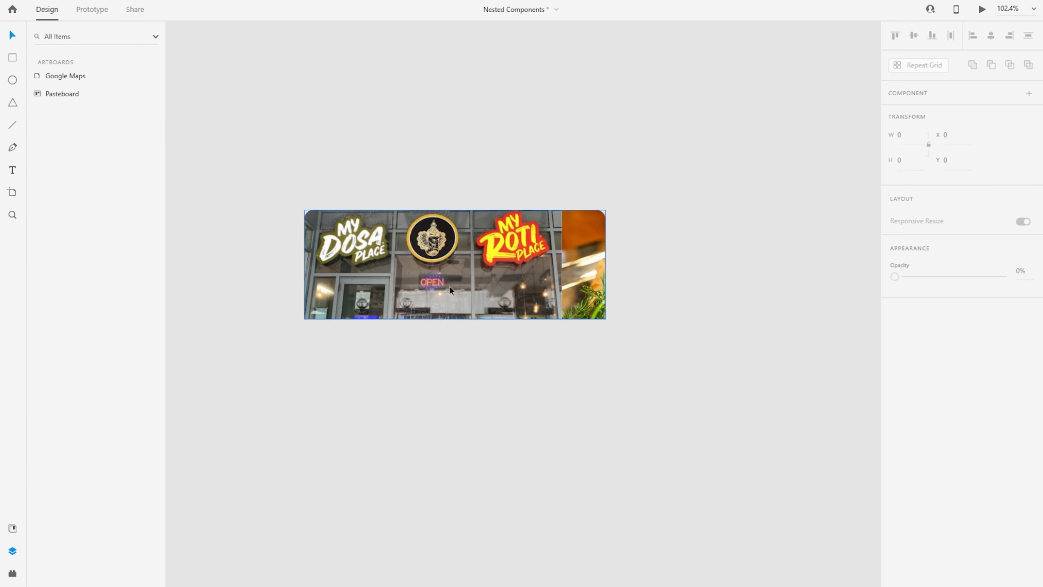
Move Mask Group 9 flush with the top of the large white card and delete Rectangle 9 and Rectangle 10
{"action": "left_click", "coordinate": [429, 312]}
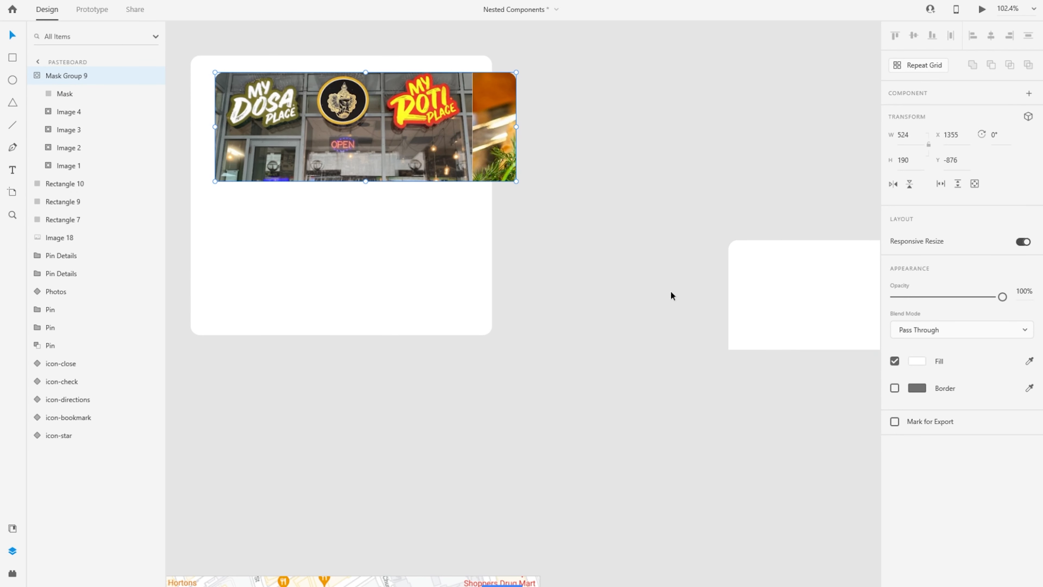
{"action": "left_click", "coordinate": [769, 308]}
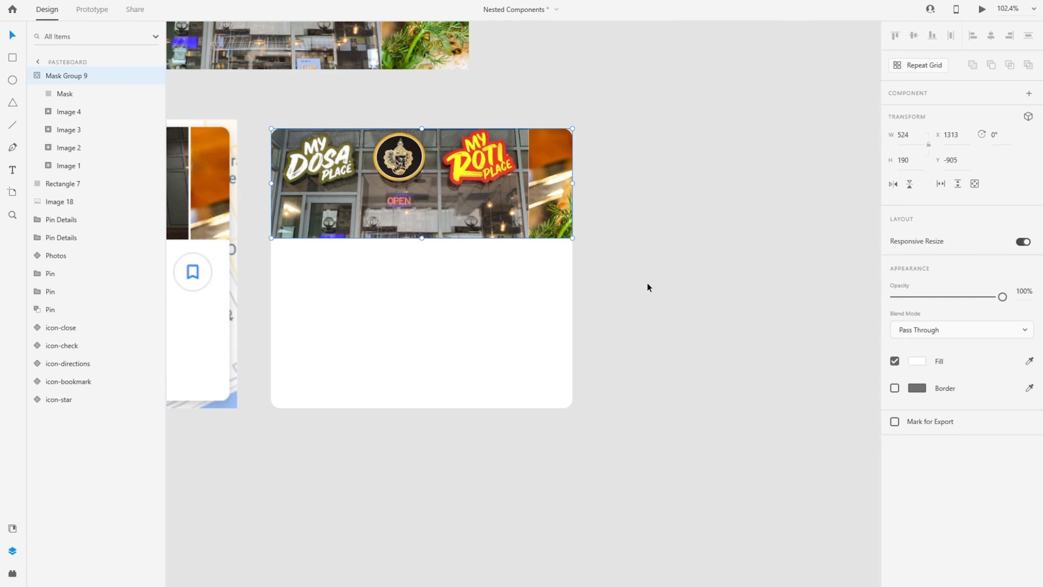
{"action": "left_click", "coordinate": [638, 313]}
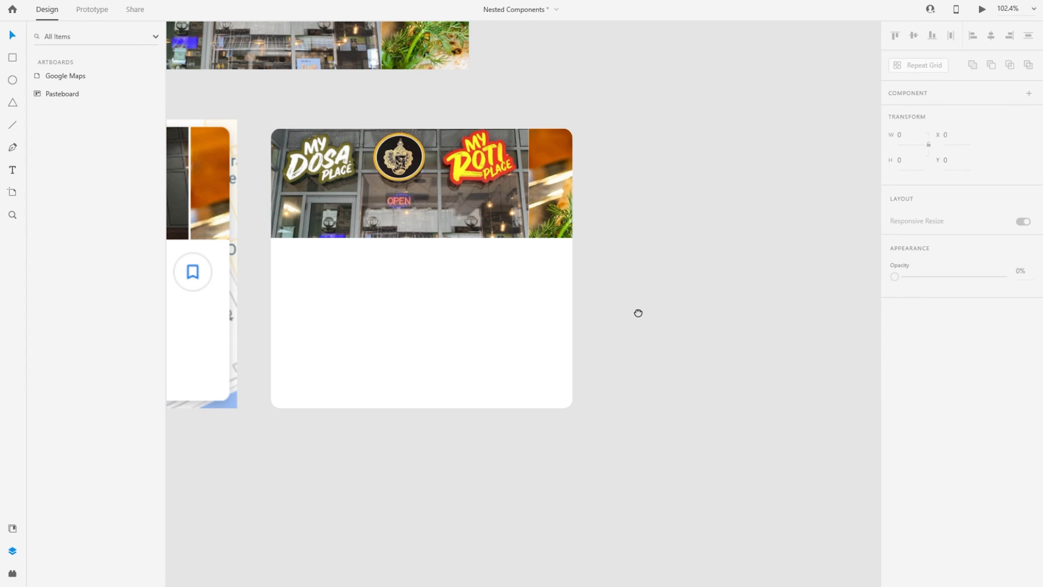
{"action": "scroll", "coordinate": [638, 312], "scroll_direction": "left", "scroll_amount": 10}
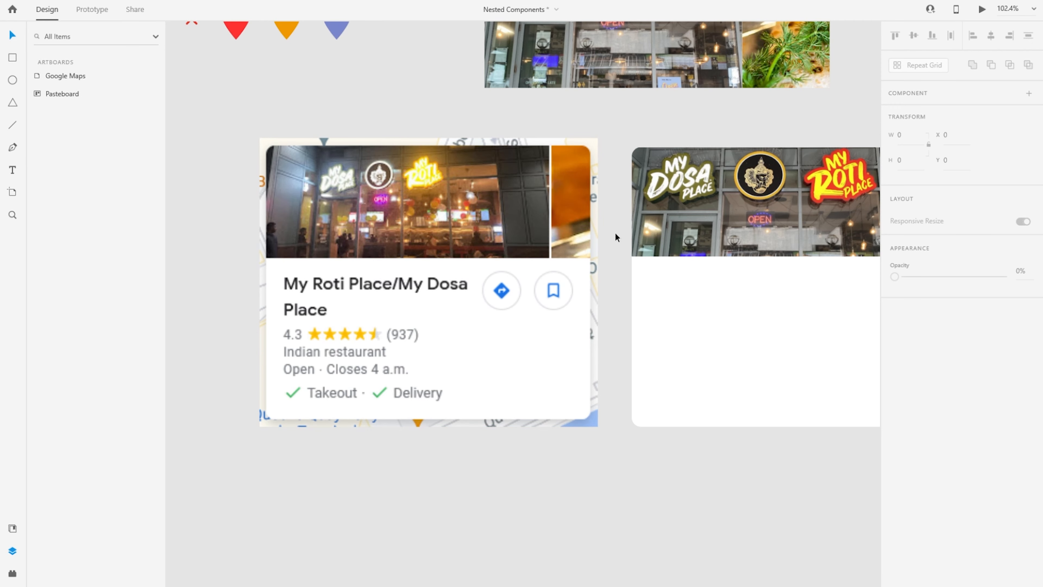
{"action": "left_click_drag", "start_coordinate": [615, 233], "coordinate": [435, 317]}
{"action": "left_click", "coordinate": [668, 297]}
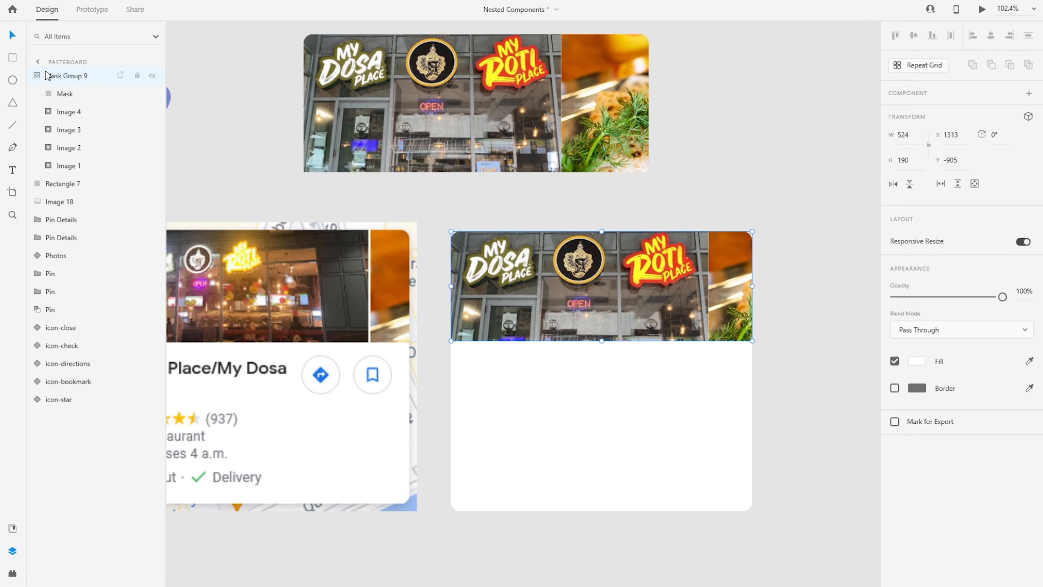
{"action": "left_click", "coordinate": [37, 76]}
{"action": "left_click_drag", "start_coordinate": [718, 385], "coordinate": [646, 293]}
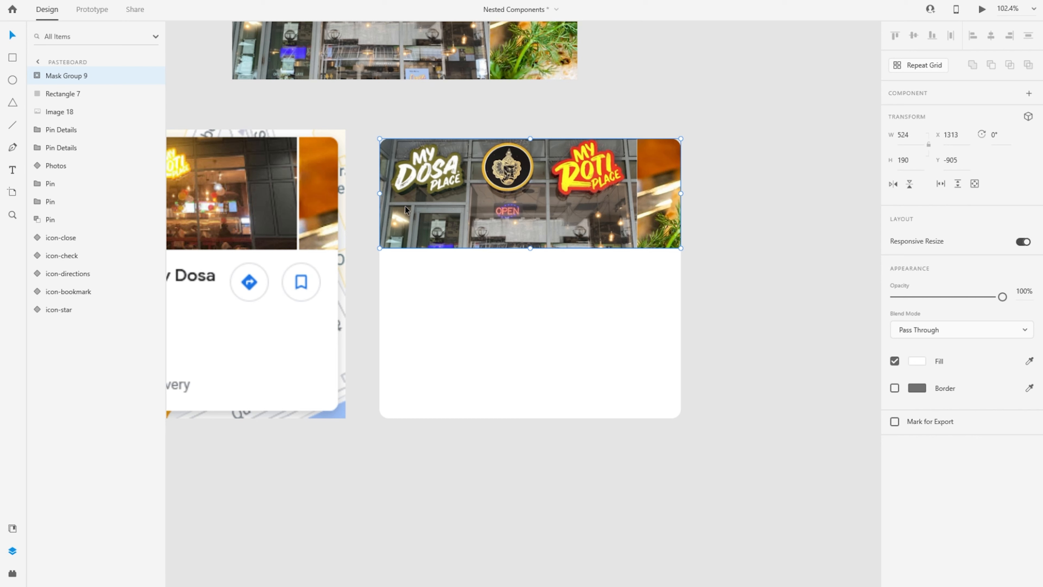
Try sliding Image 1 through Image 4 left inside the mask to the second photo, and slide them back
{"action": "left_click", "coordinate": [702, 214]}
{"action": "left_click", "coordinate": [547, 203]}
{"action": "double_click", "coordinate": [590, 201]}
{"action": "left_click", "coordinate": [78, 112]}
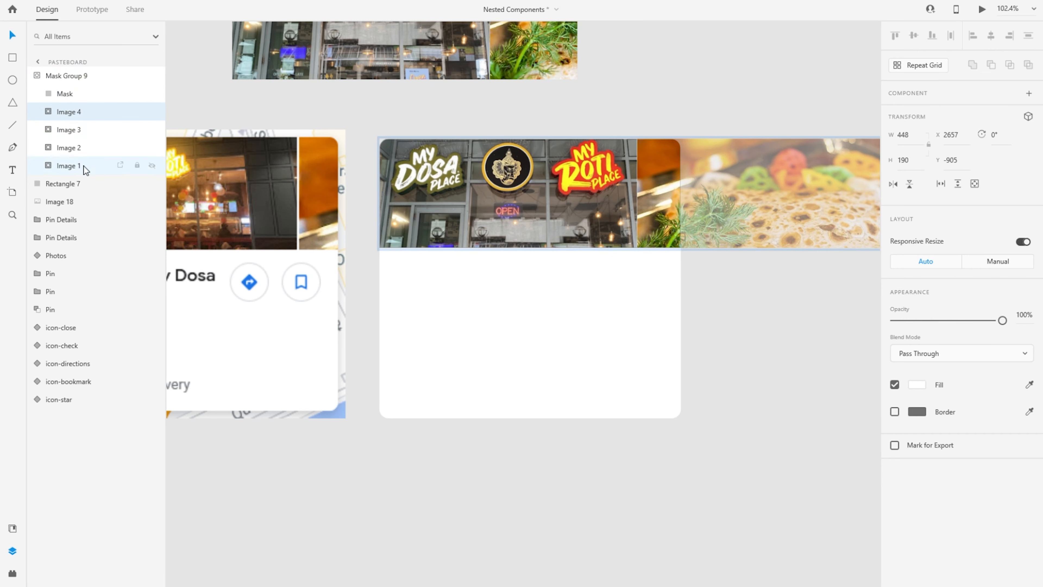
{"action": "left_click", "coordinate": [84, 166], "text": "shift"}
{"action": "left_click_drag", "start_coordinate": [599, 176], "coordinate": [351, 182]}
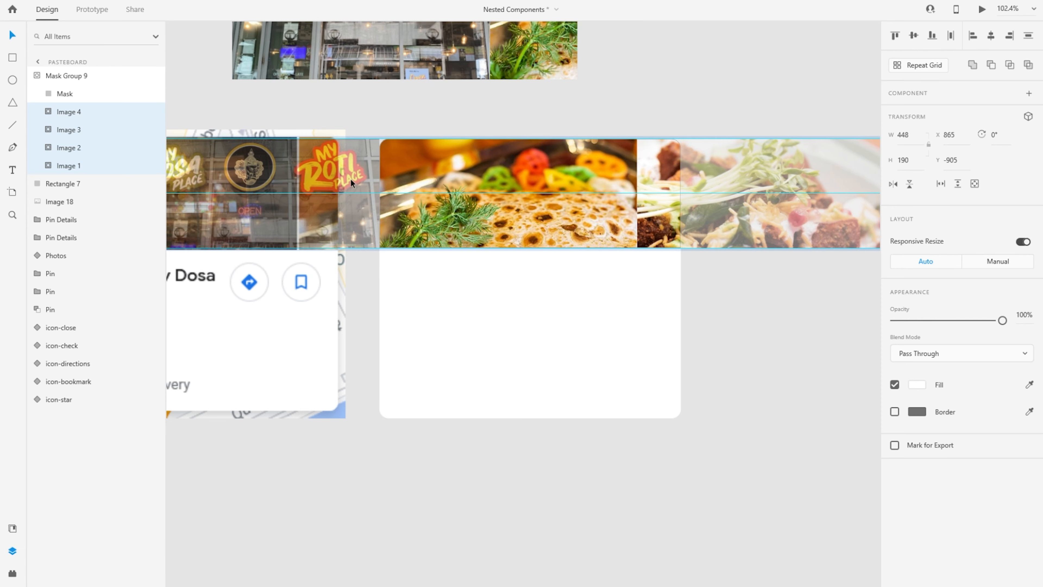
{"action": "left_click_drag", "start_coordinate": [350, 179], "coordinate": [607, 179]}
{"action": "left_click", "coordinate": [683, 111]}
{"action": "left_click", "coordinate": [535, 233]}
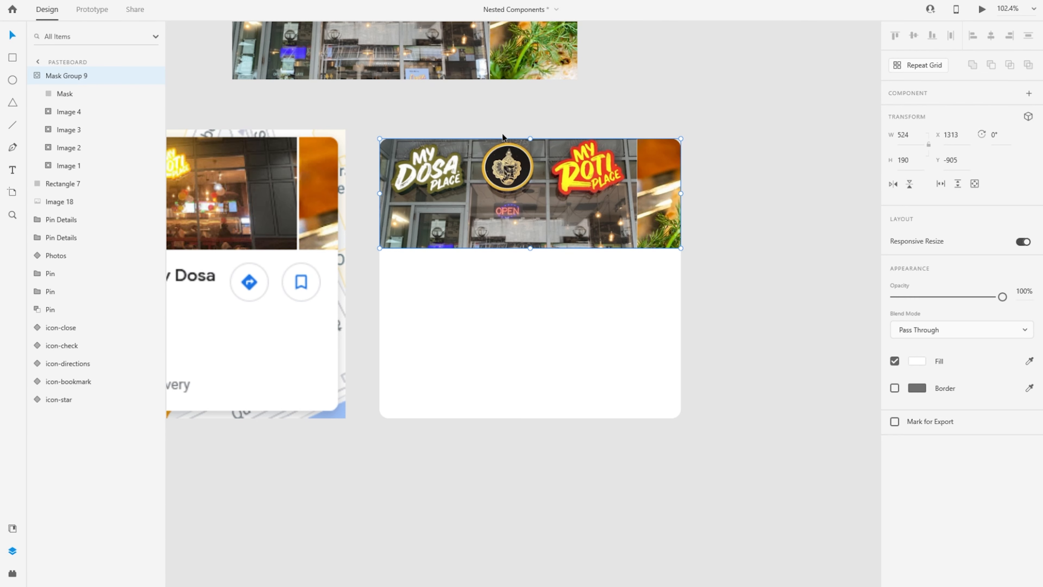
Search the Icons 4 Design plugin for "chevron" and insert the Feather chevron-left and chevron-right icons
{"action": "left_click_drag", "start_coordinate": [415, 105], "coordinate": [541, 136]}
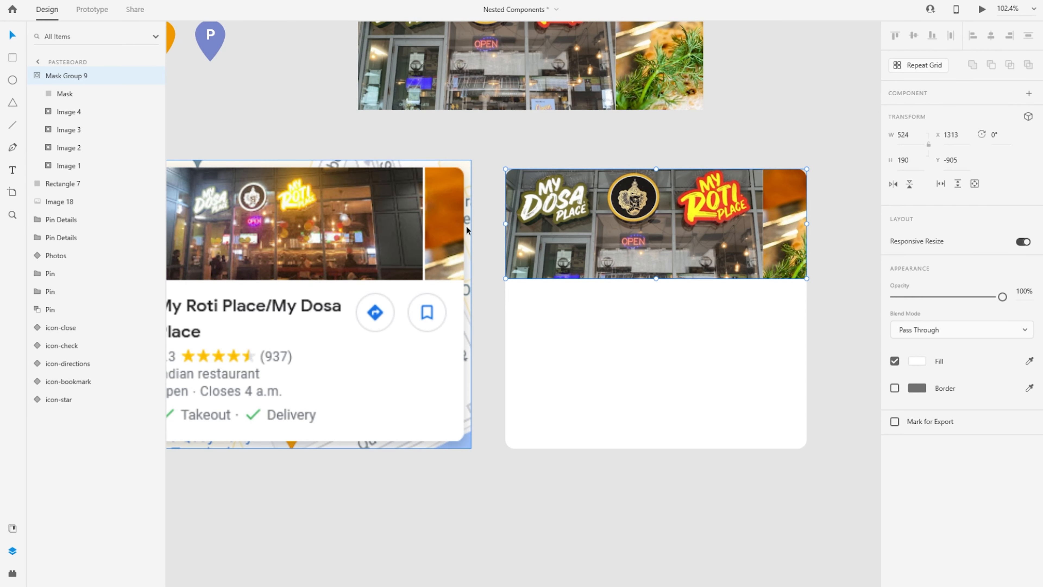
{"action": "left_click_drag", "start_coordinate": [283, 108], "coordinate": [705, 280]}
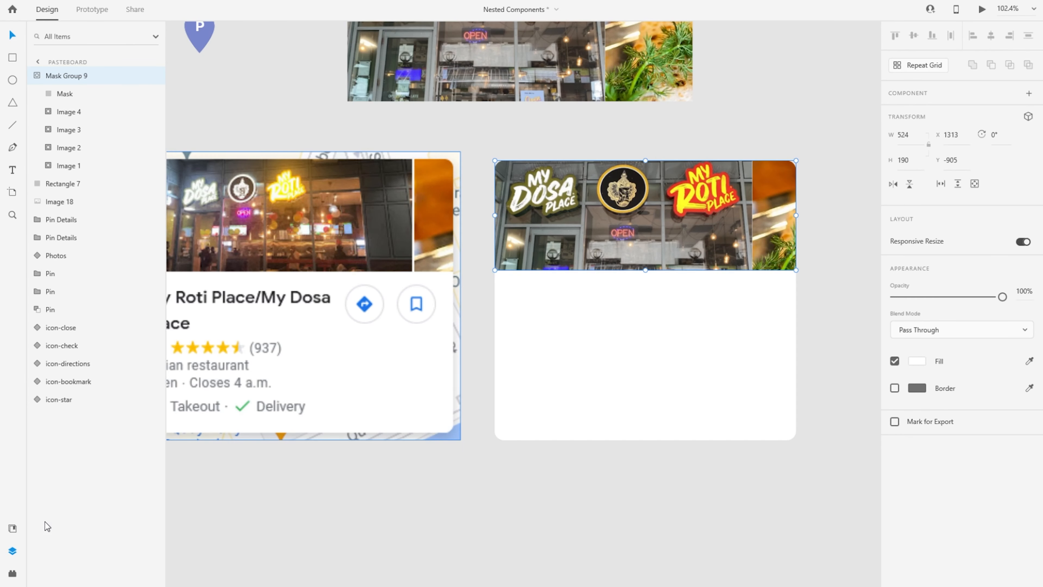
{"action": "left_click", "coordinate": [12, 573]}
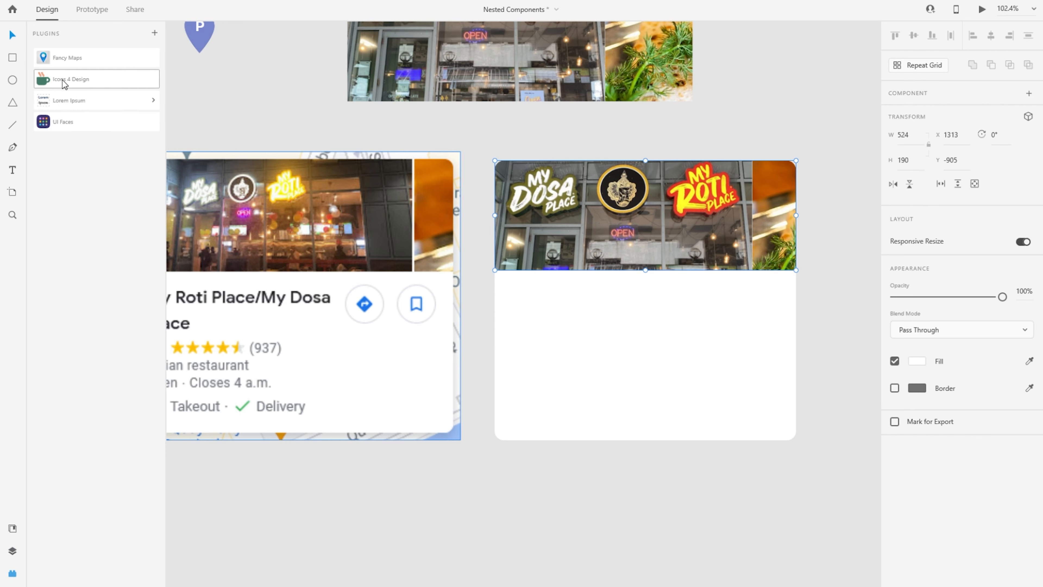
{"action": "left_click", "coordinate": [71, 84]}
{"action": "left_click", "coordinate": [73, 92]}
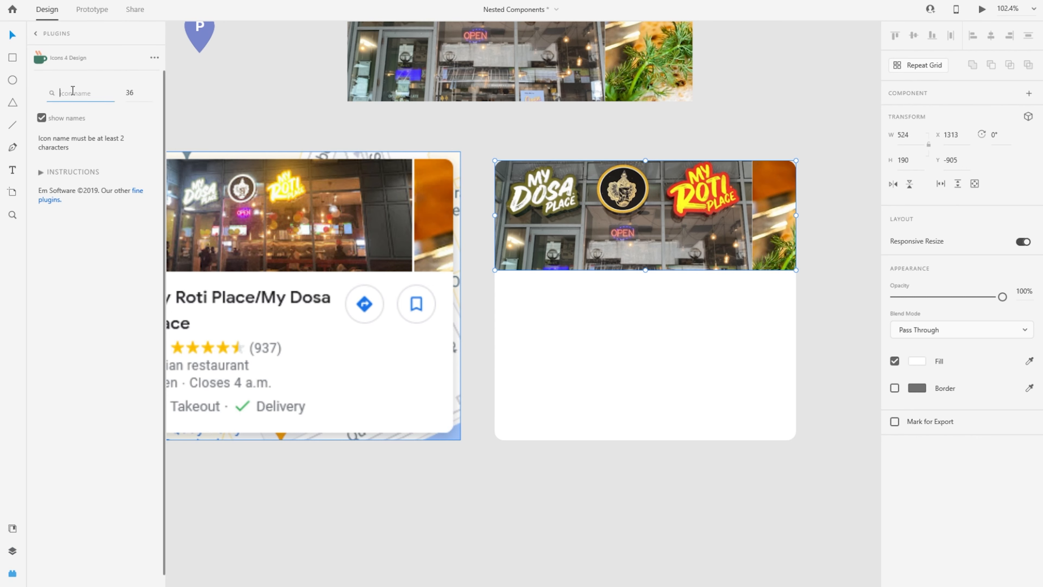
{"action": "type", "text": "chev"}
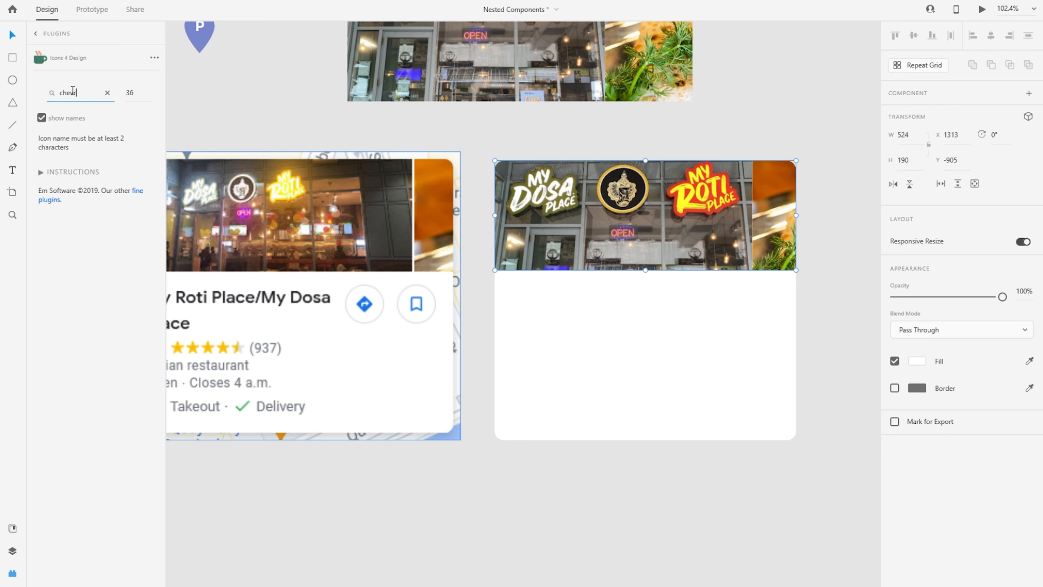
{"action": "type", "text": "ron"}
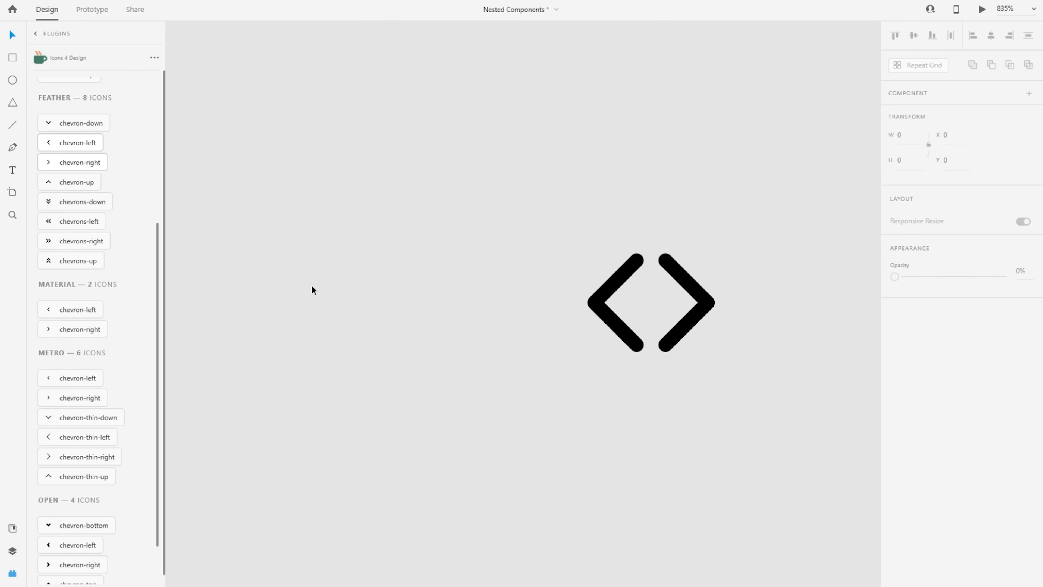
{"action": "left_click", "coordinate": [40, 35]}
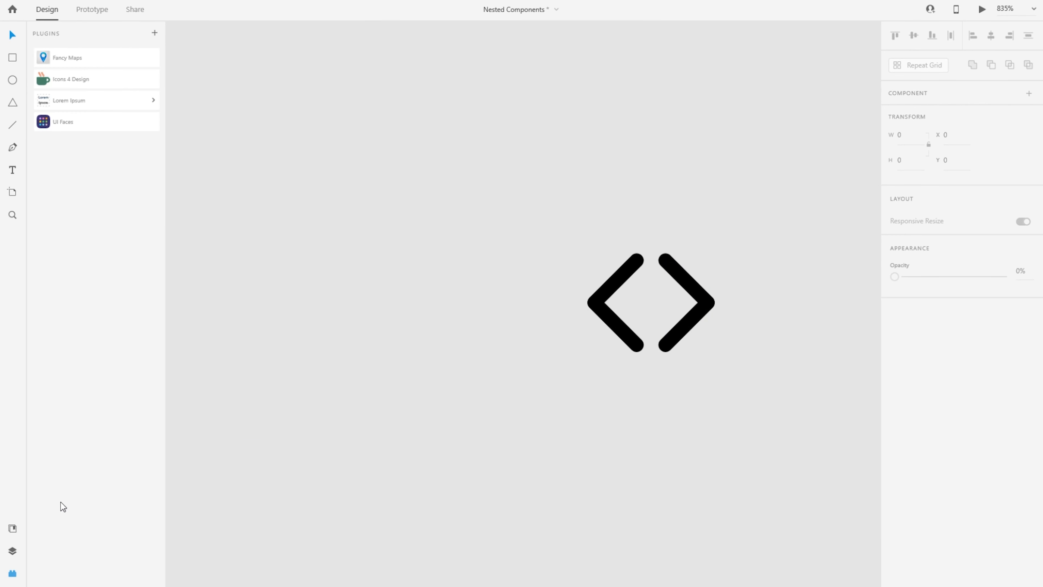
{"action": "left_click", "coordinate": [12, 550]}
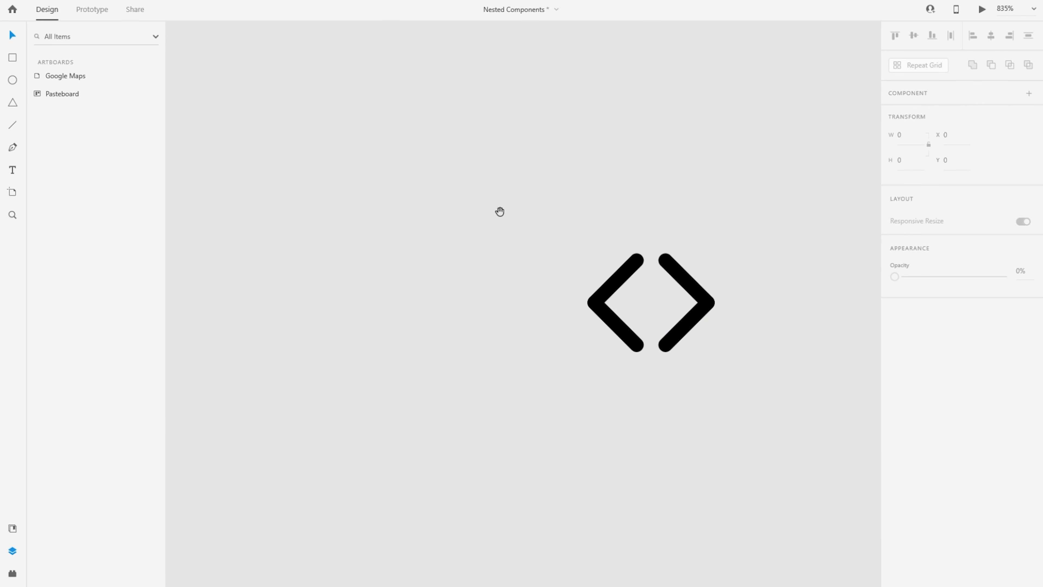
Move the chevron-left icon onto the photo strip near its left edge, vertically centered
{"action": "left_click_drag", "start_coordinate": [501, 212], "coordinate": [589, 226]}
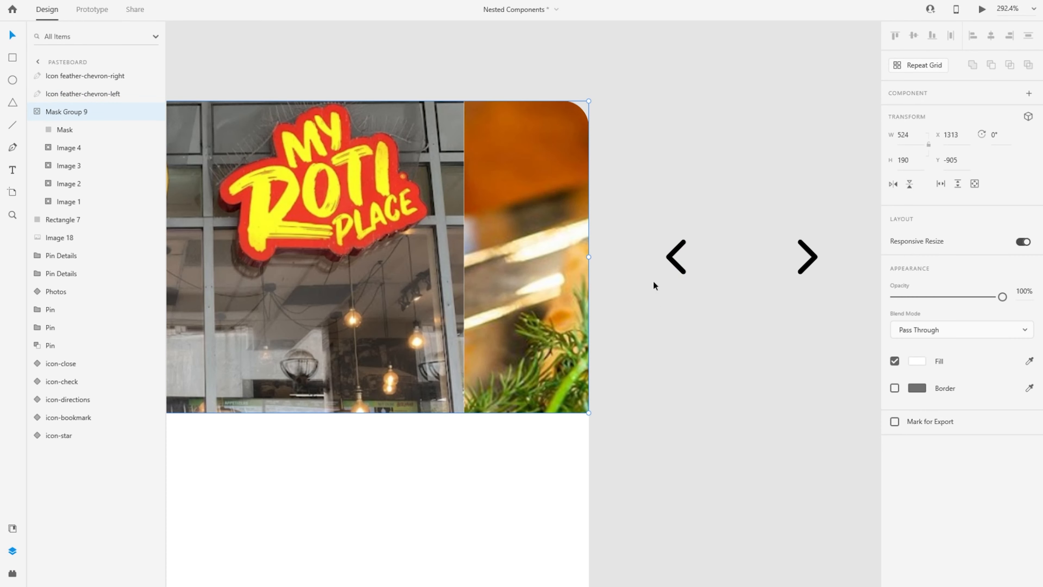
{"action": "left_click_drag", "start_coordinate": [669, 258], "coordinate": [230, 261]}
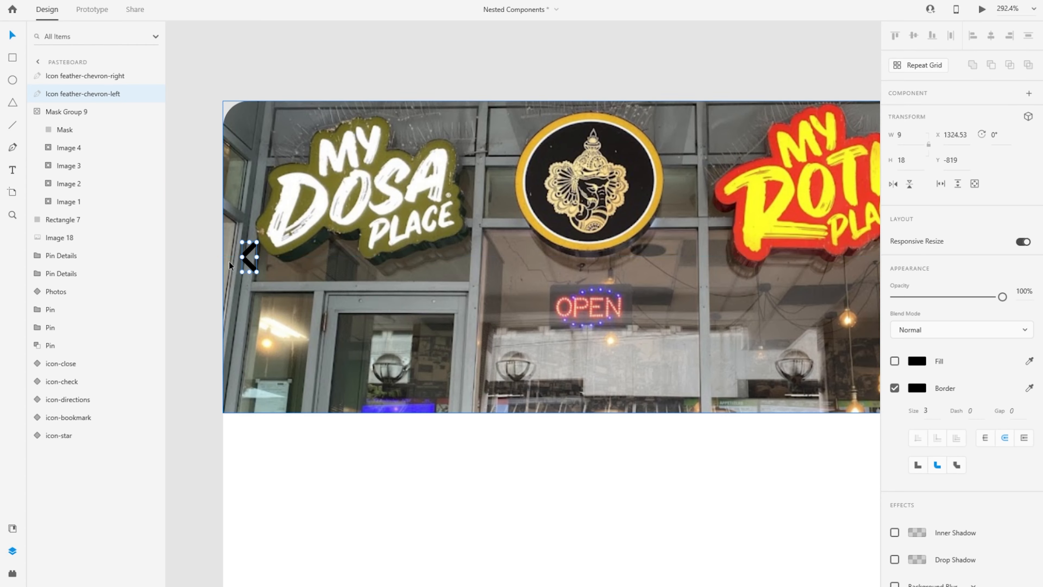
{"action": "scroll", "coordinate": [228, 263], "scroll_direction": "up", "scroll_amount": 5}
{"action": "scroll", "coordinate": [223, 258], "scroll_direction": "up", "scroll_amount": 3}
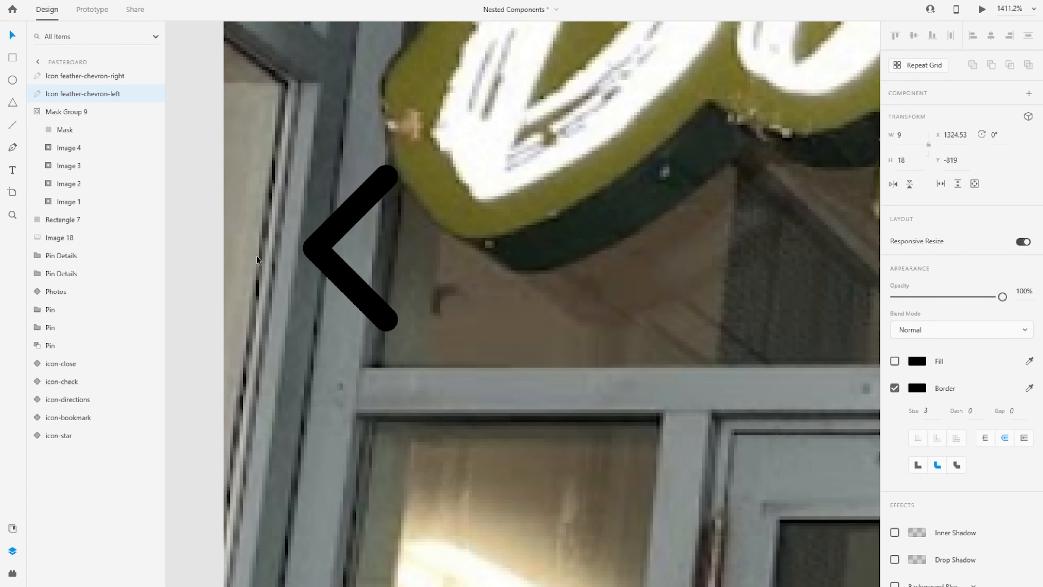
Set the chevron-left icon's border color to #FFFFFF and align its X position to 1325
{"action": "left_click", "coordinate": [915, 388]}
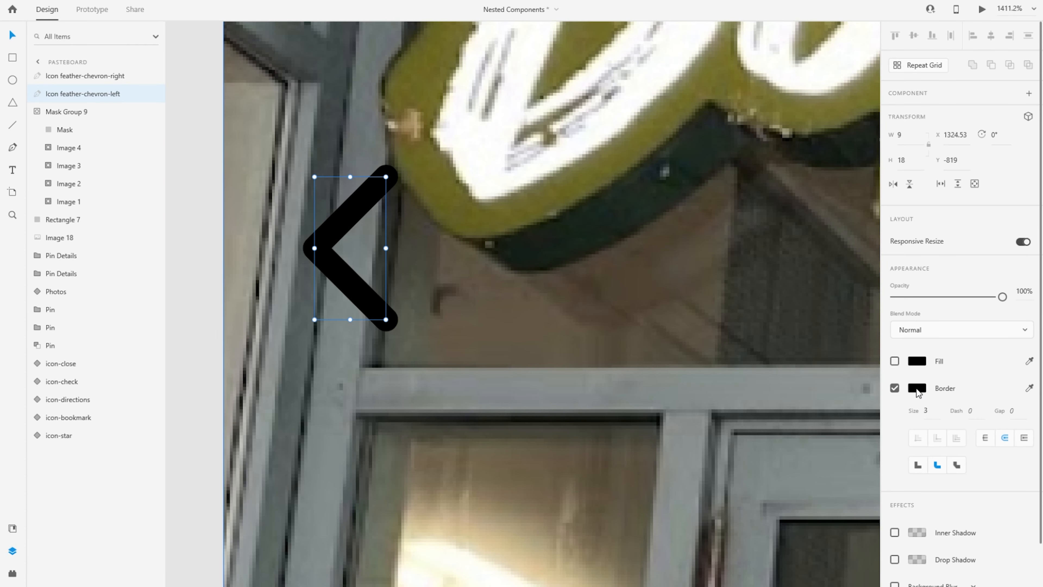
{"action": "left_click_drag", "start_coordinate": [805, 341], "coordinate": [715, 290]}
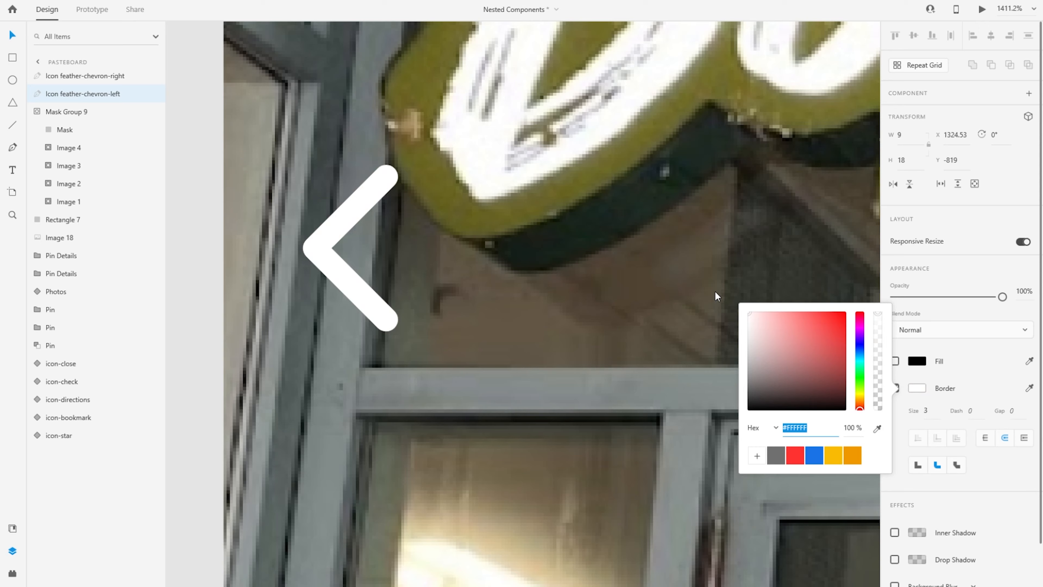
{"action": "left_click", "coordinate": [195, 229]}
{"action": "left_click", "coordinate": [310, 250]}
Compare the white chevron's placement on the photo strip with the reference pin detail card
{"action": "scroll", "coordinate": [268, 262], "scroll_direction": "down", "scroll_amount": 2}
{"action": "scroll", "coordinate": [268, 262], "scroll_direction": "down", "scroll_amount": 3}
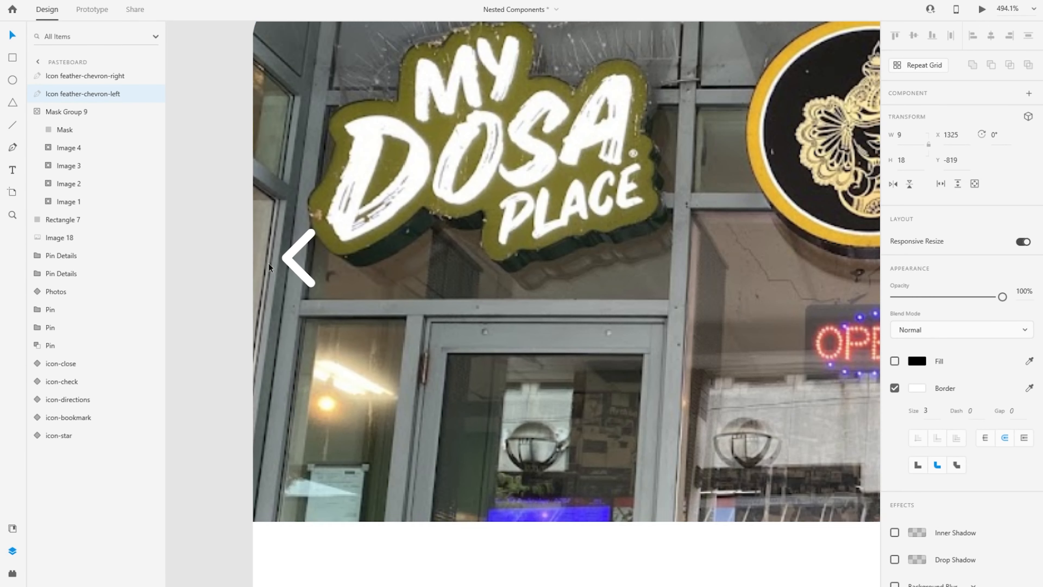
{"action": "scroll", "coordinate": [268, 262], "scroll_direction": "down", "scroll_amount": 2}
{"action": "scroll", "coordinate": [271, 211], "scroll_direction": "down", "scroll_amount": 6}
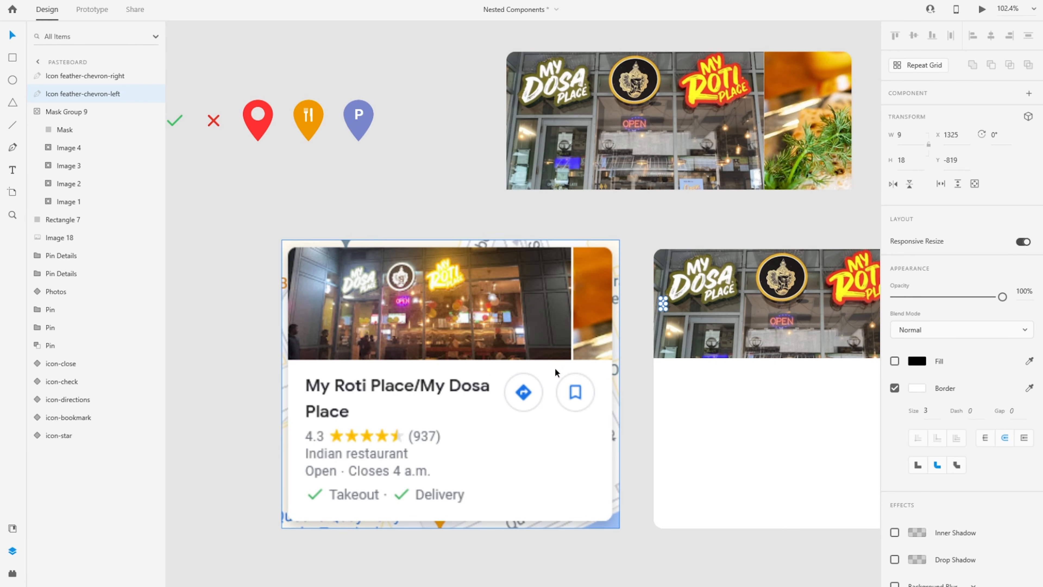
{"action": "scroll", "coordinate": [757, 311], "scroll_direction": "up", "scroll_amount": 5}
{"action": "scroll", "coordinate": [706, 306], "scroll_direction": "up", "scroll_amount": 2}
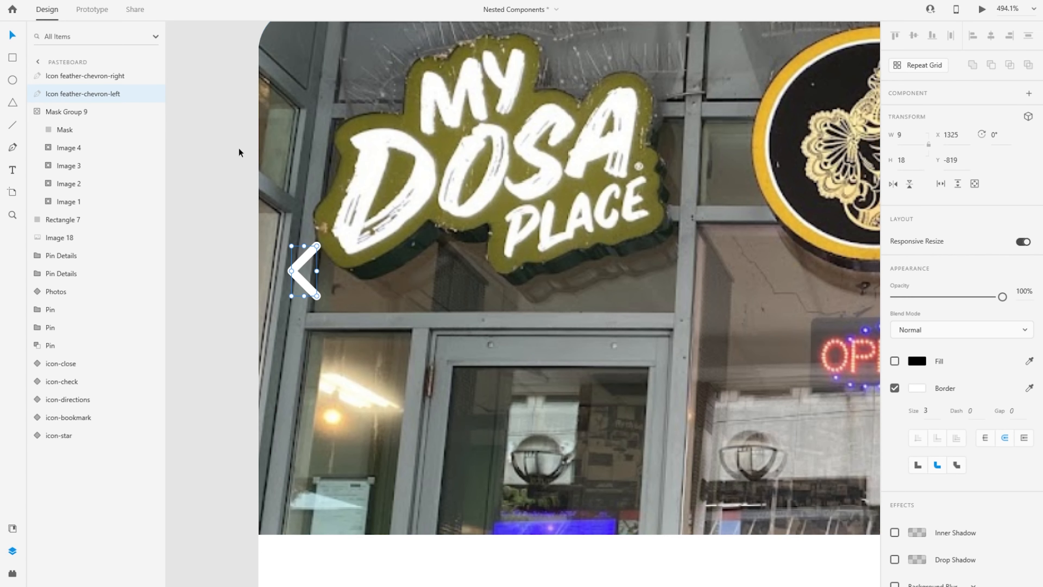
{"action": "scroll", "coordinate": [273, 303], "scroll_direction": "up", "scroll_amount": 2}
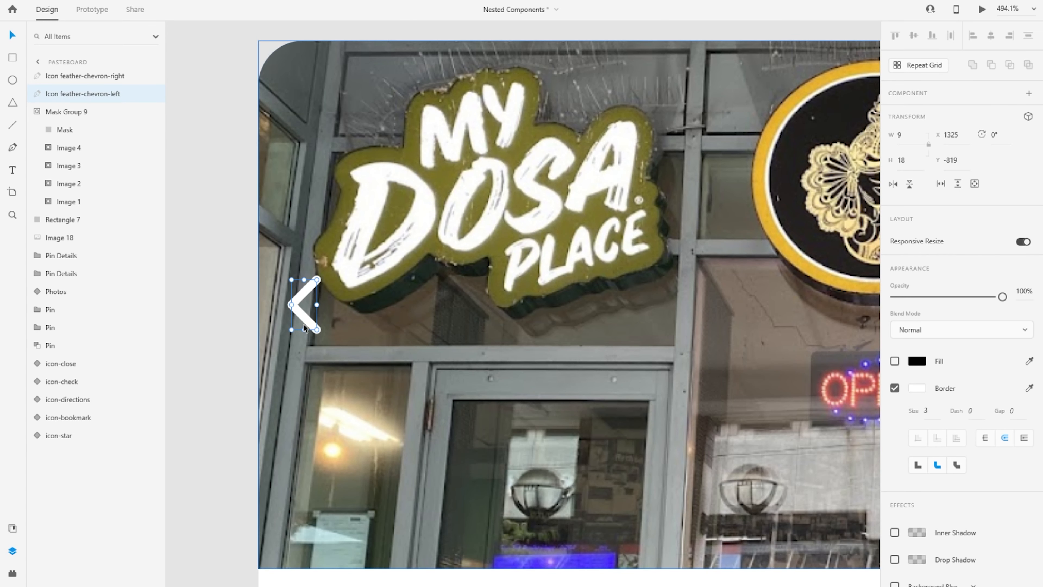
{"action": "scroll", "coordinate": [296, 304], "scroll_direction": "down", "scroll_amount": 2}
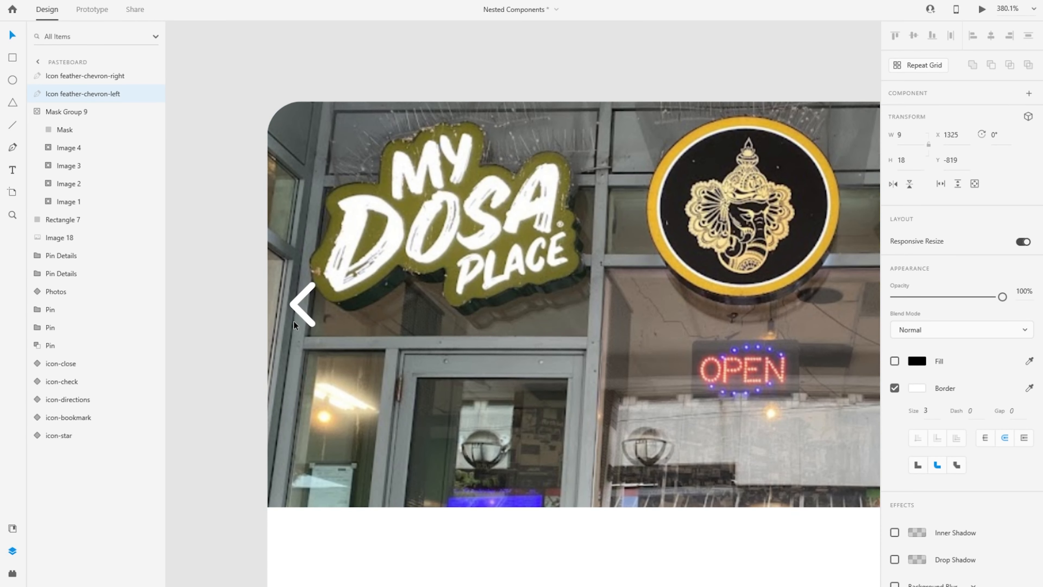
Draw a 43 × 190 rectangle over the left side of the photo strip, remove its border and place it below both chevron layers
{"action": "left_click", "coordinate": [366, 288]}
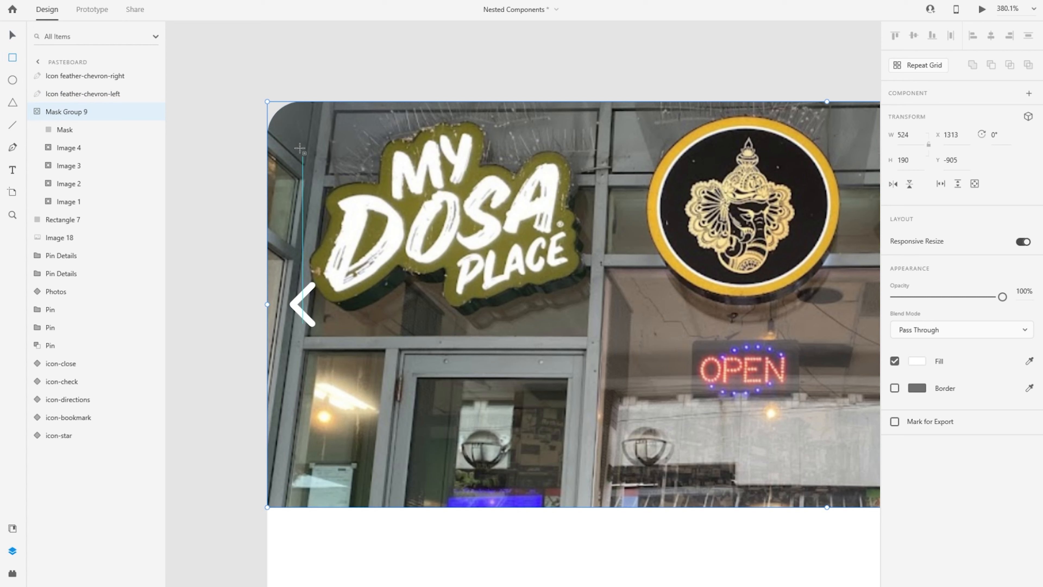
{"action": "key", "text": "r"}
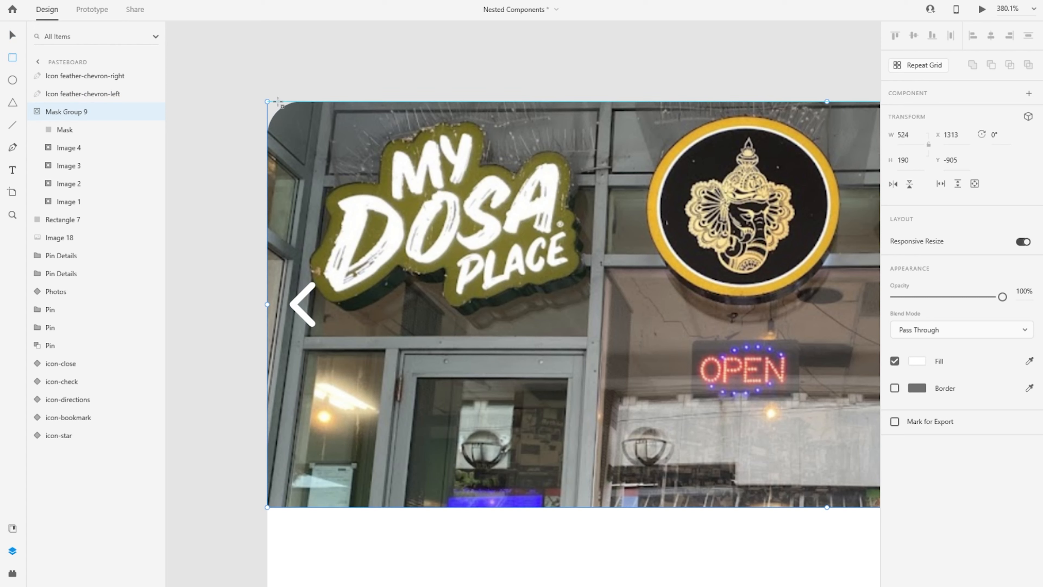
{"action": "mouse_move", "coordinate": [279, 102]}
{"action": "left_mouse_down"}
{"action": "mouse_move", "coordinate": [414, 478]}
{"action": "mouse_move", "coordinate": [370, 508]}
{"action": "left_mouse_up"}
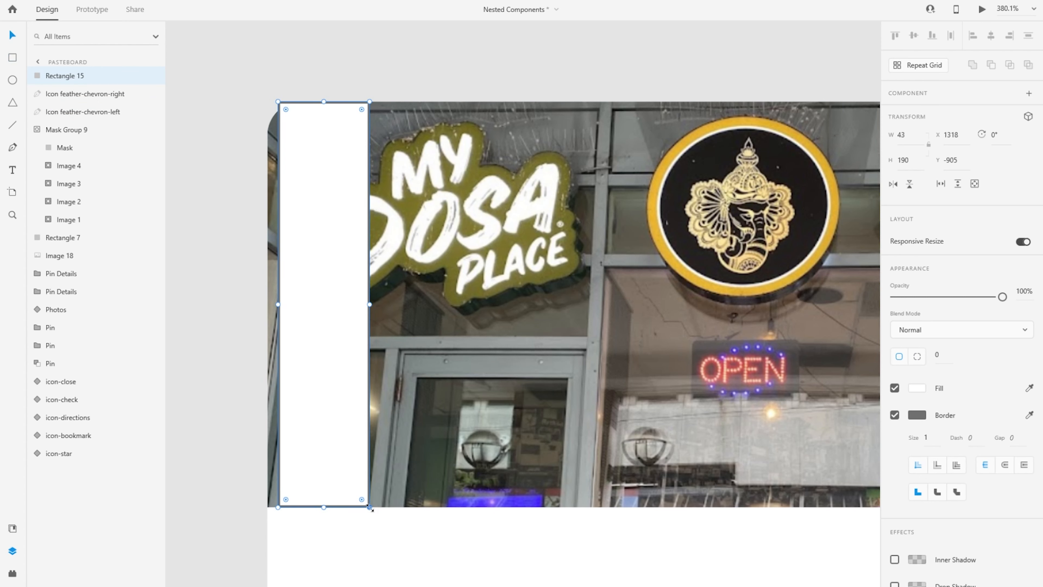
{"action": "left_click", "coordinate": [895, 415]}
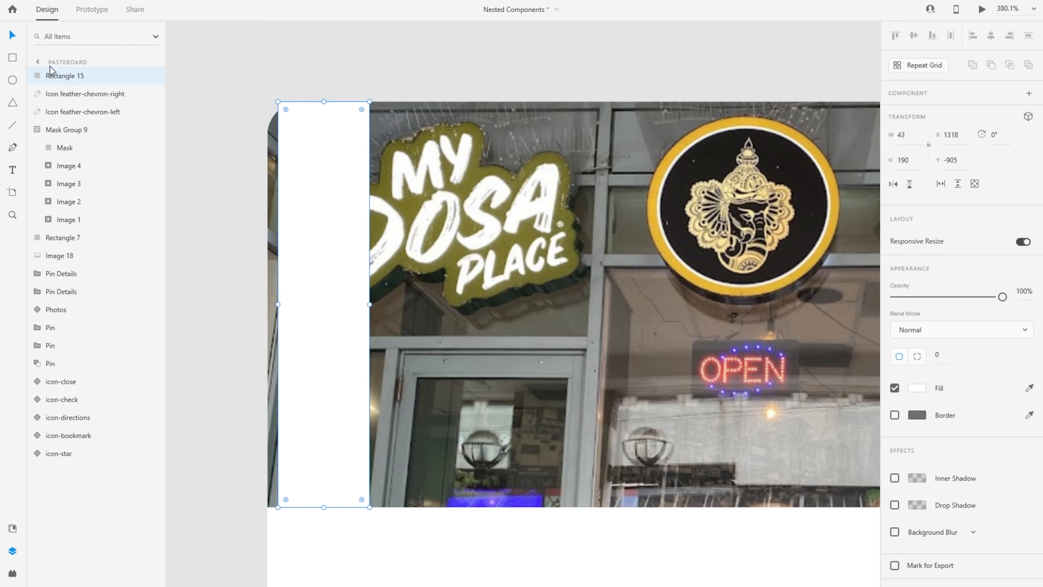
{"action": "left_click_drag", "start_coordinate": [50, 70], "coordinate": [66, 119]}
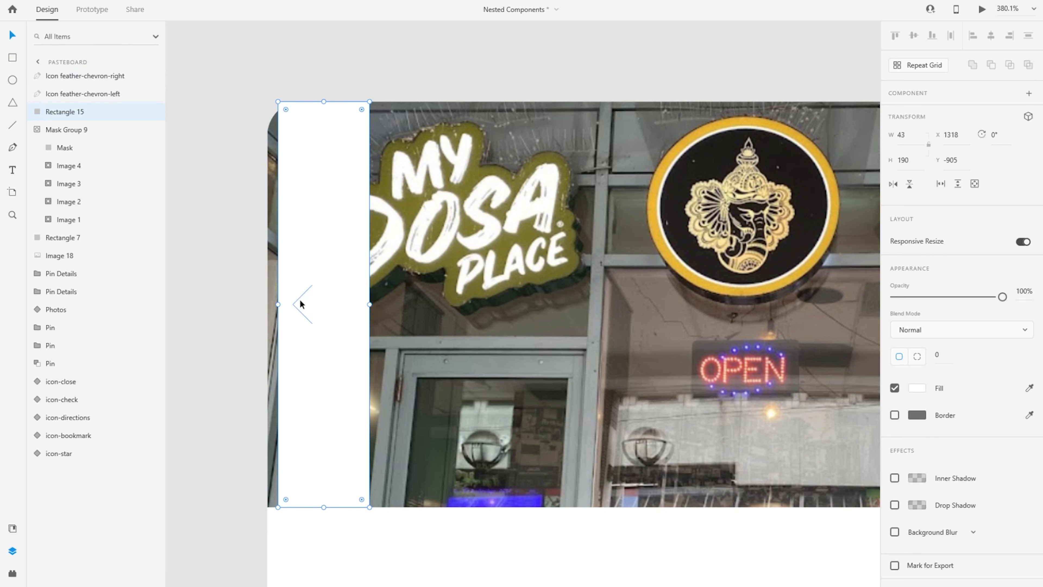
Change the fill of the rectangle beneath the left chevron from a solid color to a linear gradient
{"action": "left_click", "coordinate": [300, 304]}
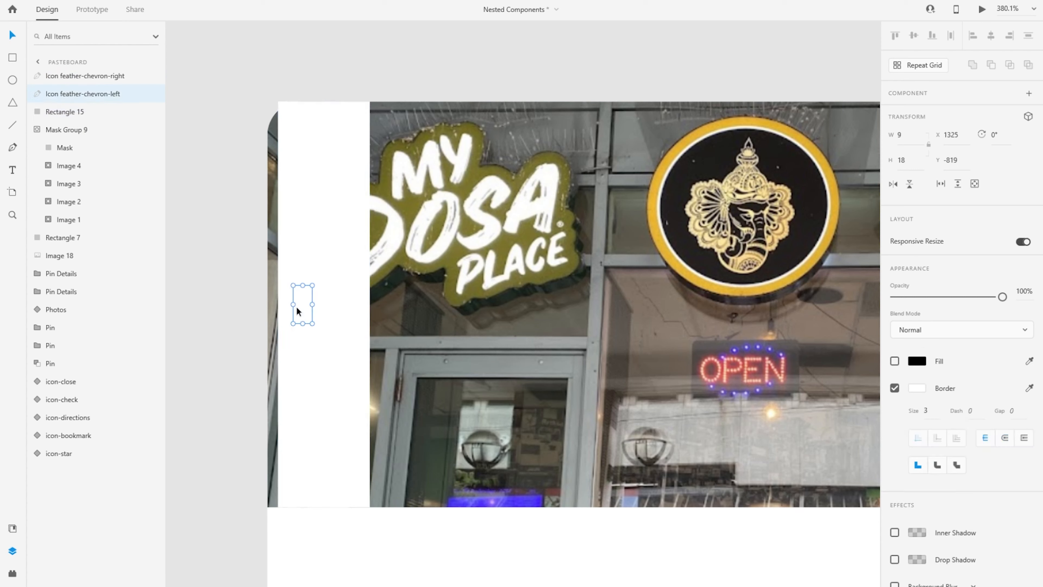
{"action": "left_click", "coordinate": [329, 347]}
{"action": "left_click", "coordinate": [917, 389]}
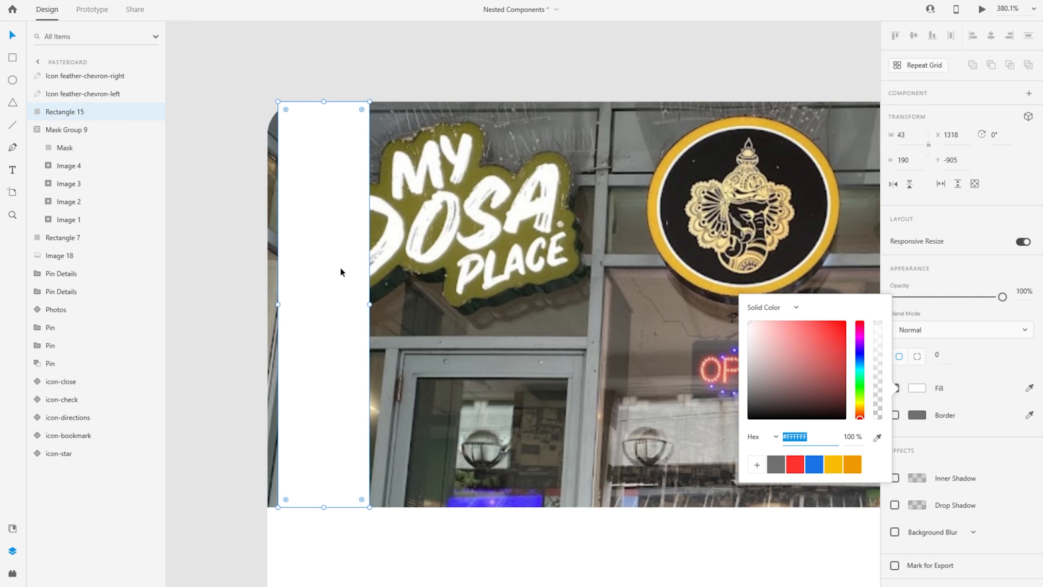
{"action": "left_click", "coordinate": [224, 226]}
{"action": "left_click", "coordinate": [328, 228]}
{"action": "left_click", "coordinate": [918, 387]}
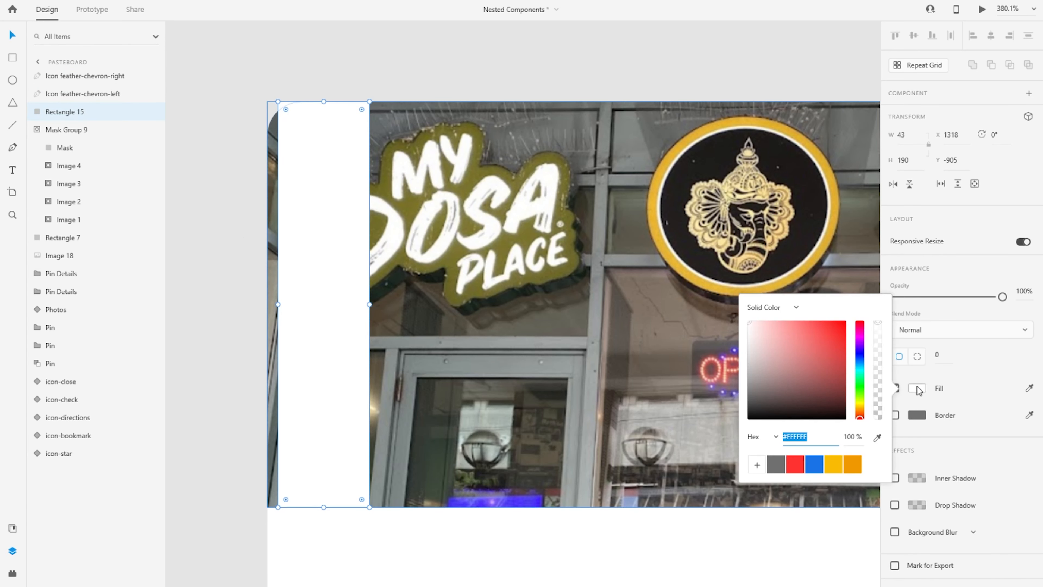
{"action": "left_click", "coordinate": [797, 307]}
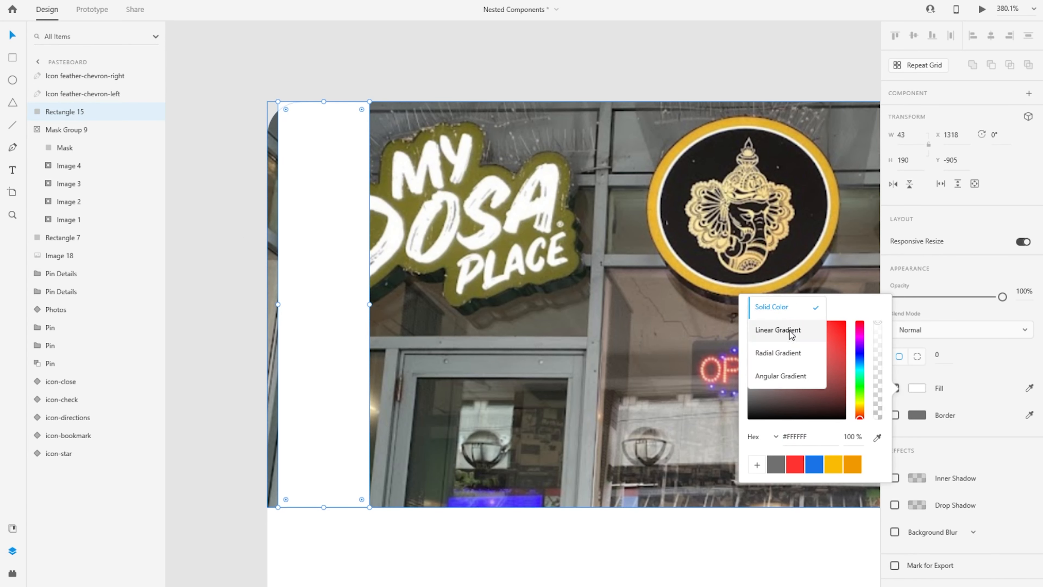
{"action": "left_click", "coordinate": [779, 332]}
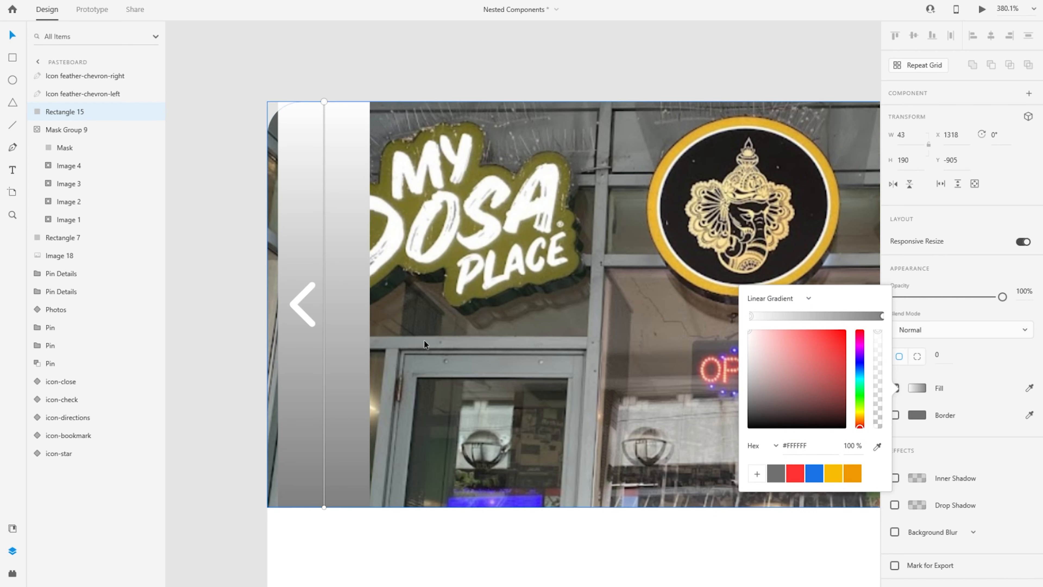
Reorient the rectangle's gradient horizontally, with the #FFFFFF stop near its right edge and the #808080 stop near its left edge
{"action": "left_click_drag", "start_coordinate": [323, 101], "coordinate": [361, 302]}
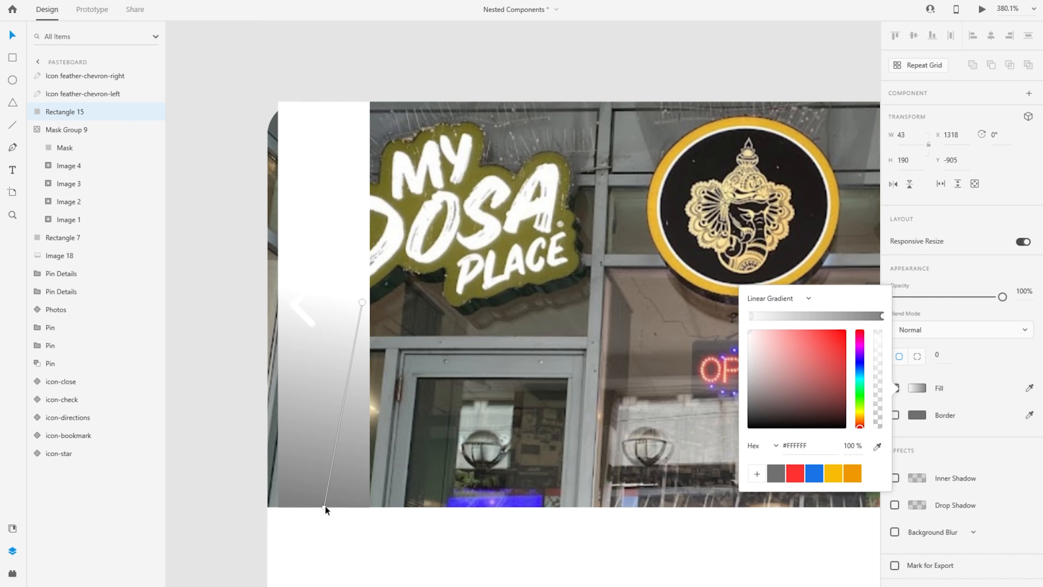
{"action": "left_click_drag", "start_coordinate": [323, 506], "coordinate": [286, 301]}
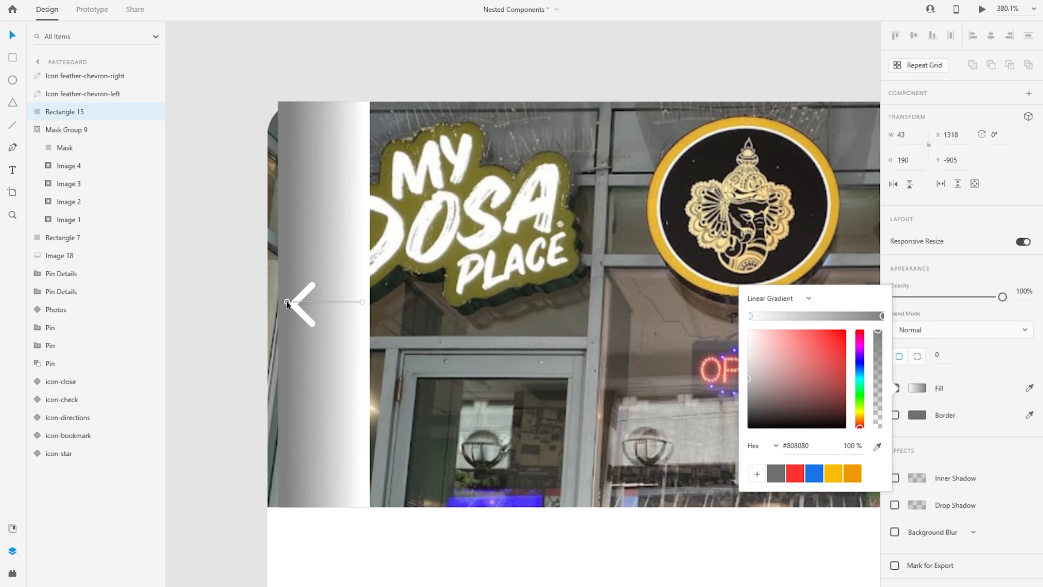
{"action": "left_click", "coordinate": [362, 302]}
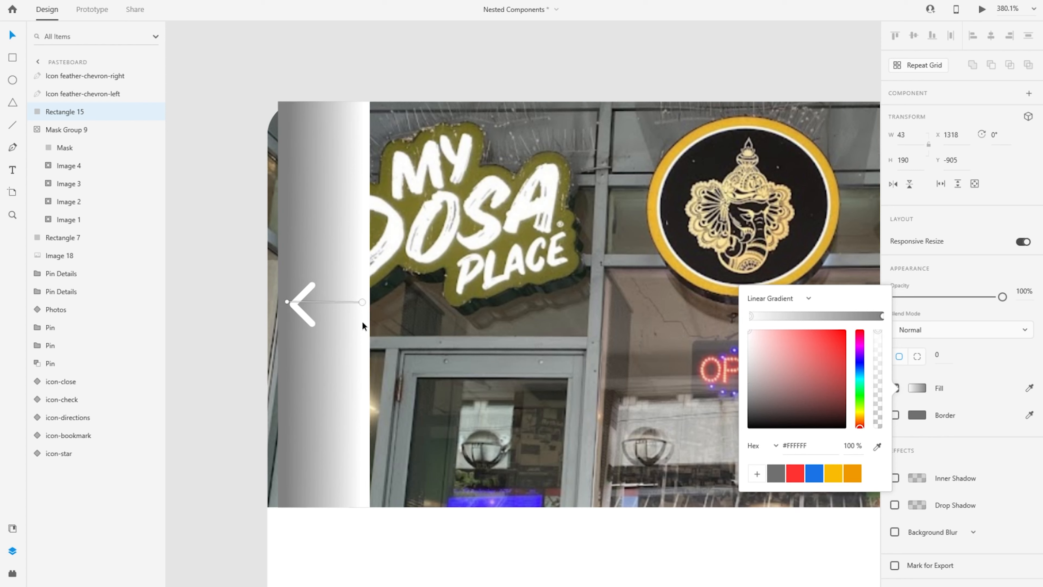
{"action": "left_click_drag", "start_coordinate": [363, 302], "coordinate": [361, 303]}
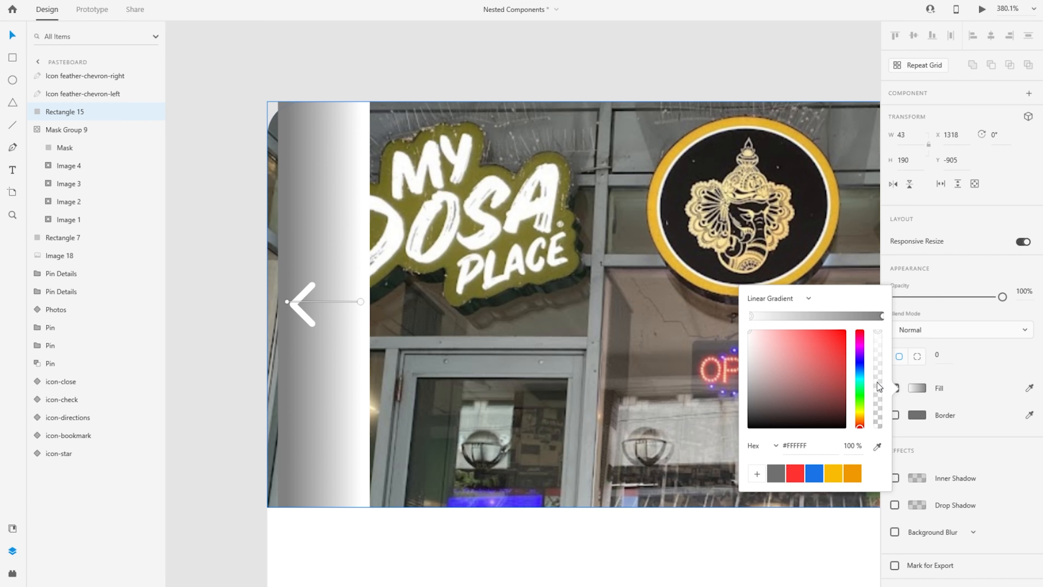
Set the gradient's right stop to #000000 at 0% opacity and its left stop to #000000 at about 83% opacity
{"action": "left_click_drag", "start_coordinate": [877, 383], "coordinate": [879, 429]}
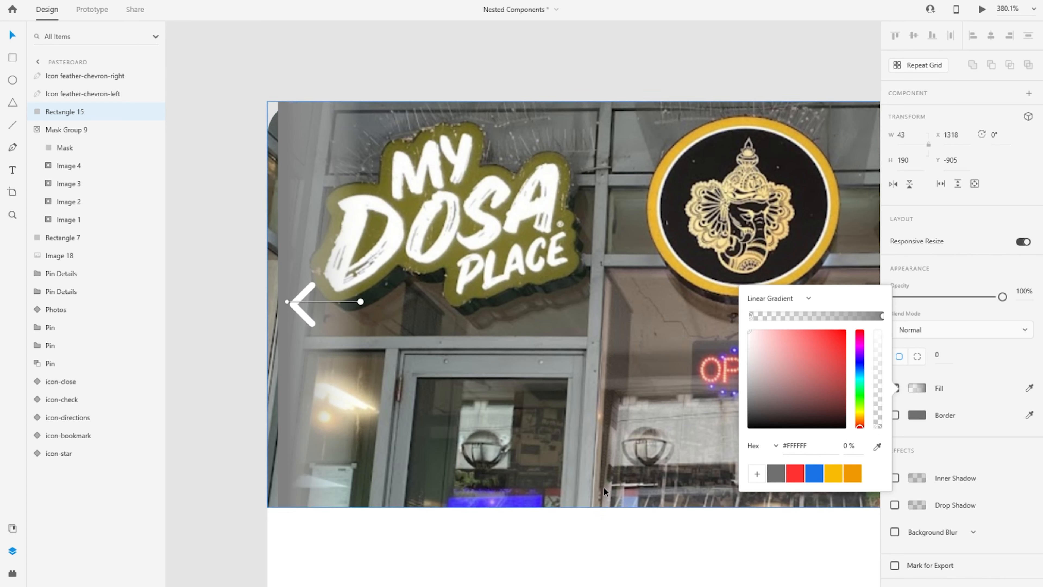
{"action": "left_click_drag", "start_coordinate": [766, 410], "coordinate": [730, 447]}
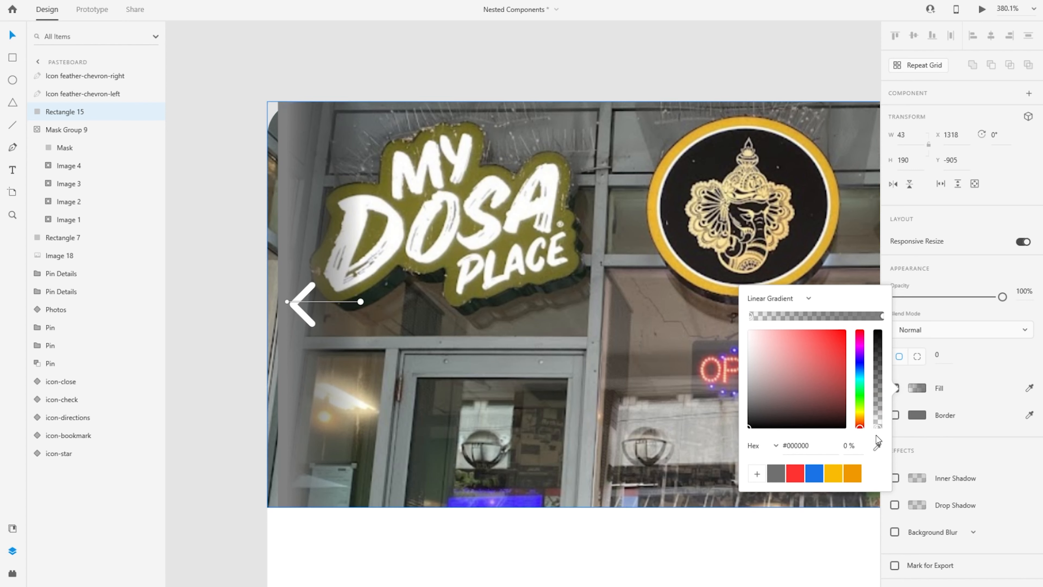
{"action": "left_click", "coordinate": [288, 298]}
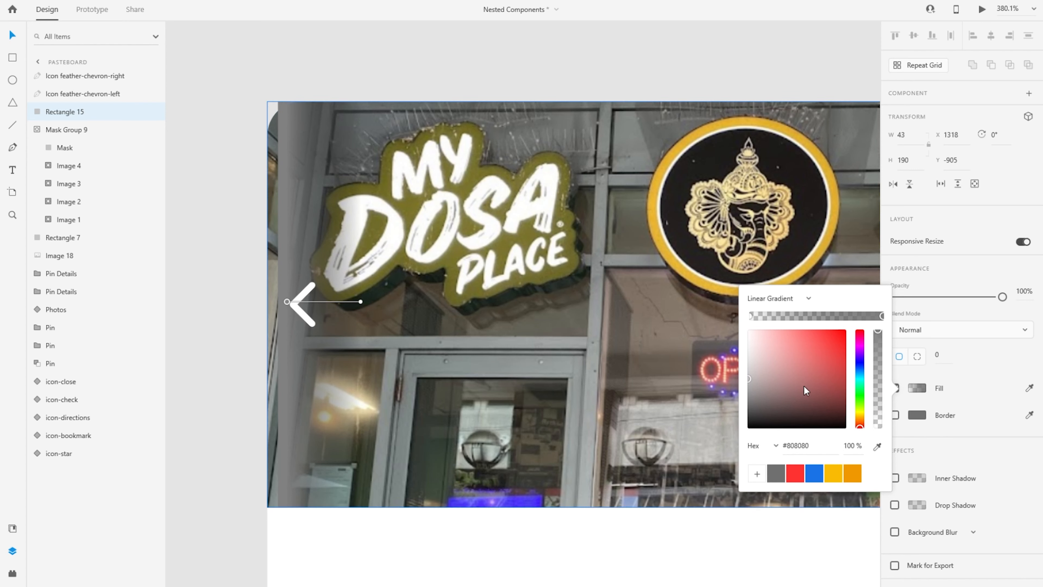
{"action": "left_click_drag", "start_coordinate": [768, 401], "coordinate": [725, 453]}
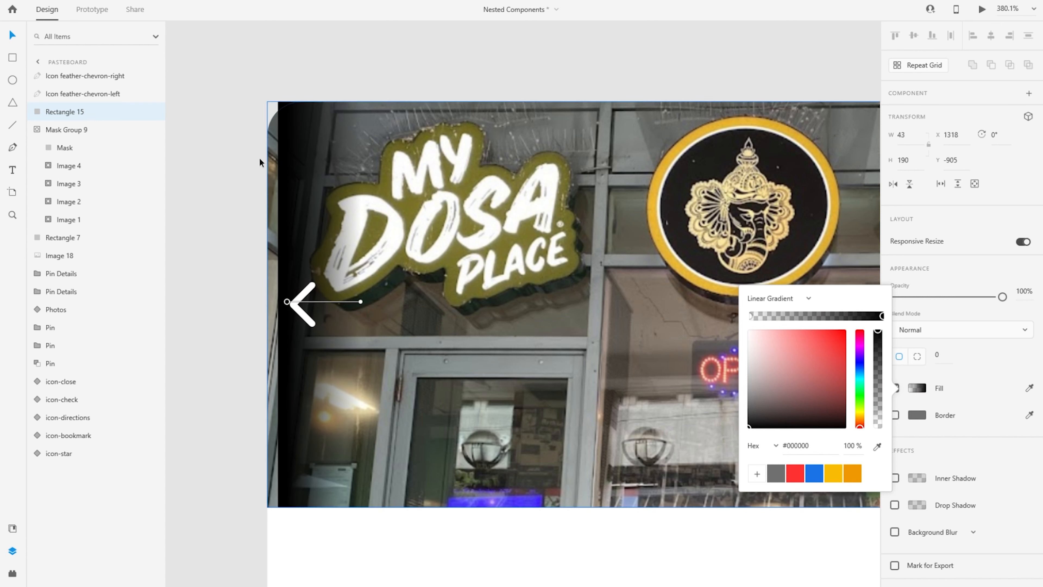
{"action": "left_click", "coordinate": [879, 344]}
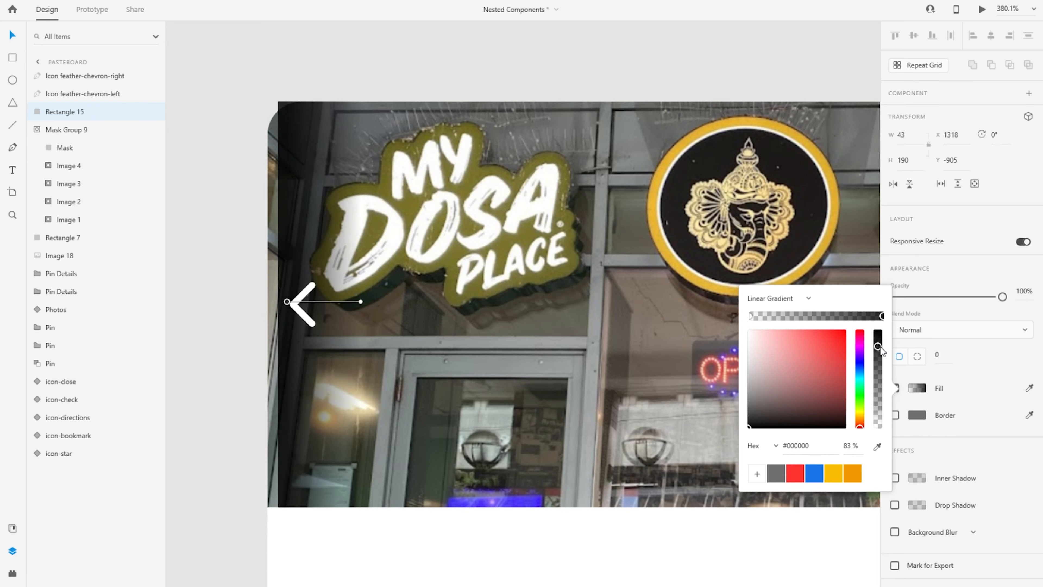
{"action": "left_click_drag", "start_coordinate": [878, 349], "coordinate": [878, 350]}
Align the chevron-left icon and the gradient rectangle on their vertical centers, and move the rectangle to the photo strip's left edge at X 1313
{"action": "left_click", "coordinate": [83, 93], "text": "shift"}
{"action": "left_click", "coordinate": [914, 36]}
{"action": "left_click", "coordinate": [336, 367]}
{"action": "left_click_drag", "start_coordinate": [336, 367], "coordinate": [325, 368]}
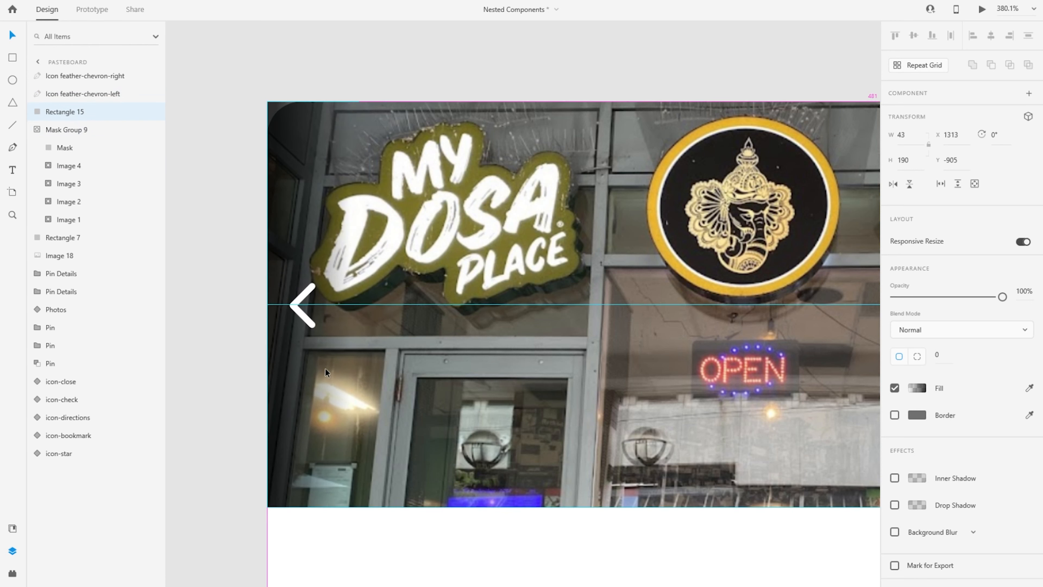
{"action": "left_click", "coordinate": [83, 93], "text": "shift"}
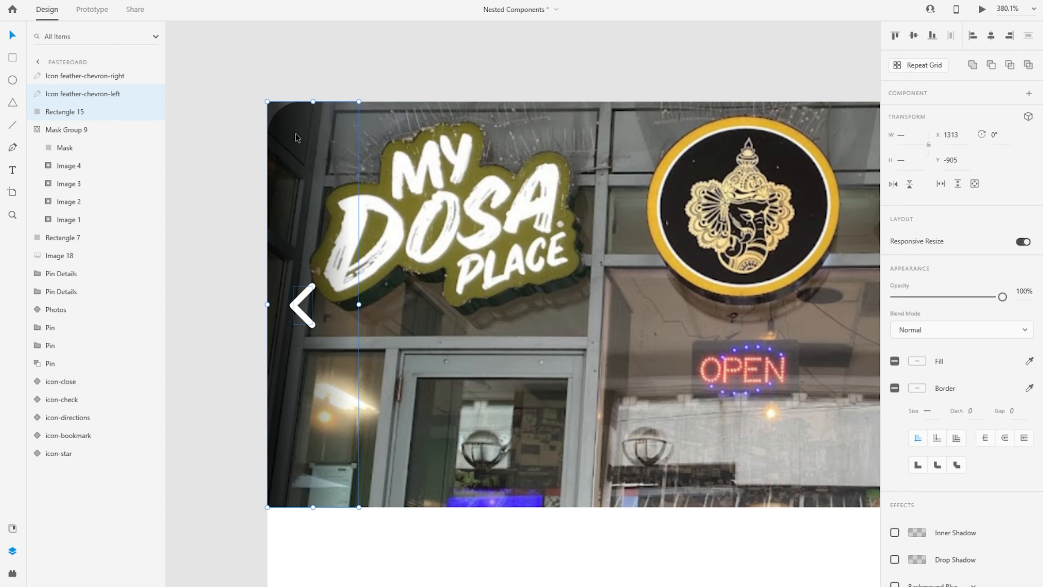
Duplicate the gradient rectangle, move the copy toward the photo strip's right end at X 1770 and flip it horizontally
{"action": "left_click", "coordinate": [304, 167]}
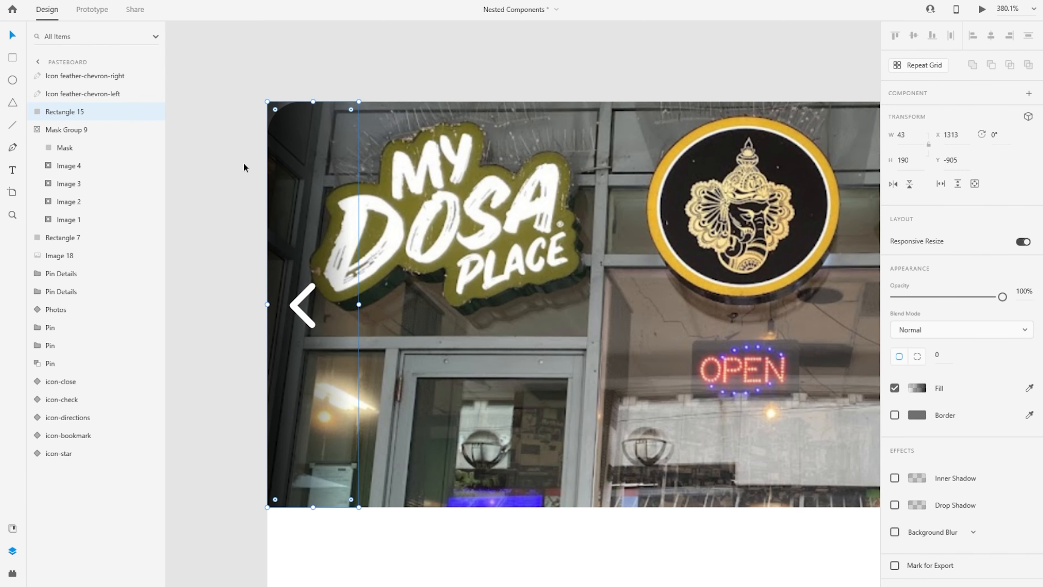
{"action": "key", "text": "ctrl+d"}
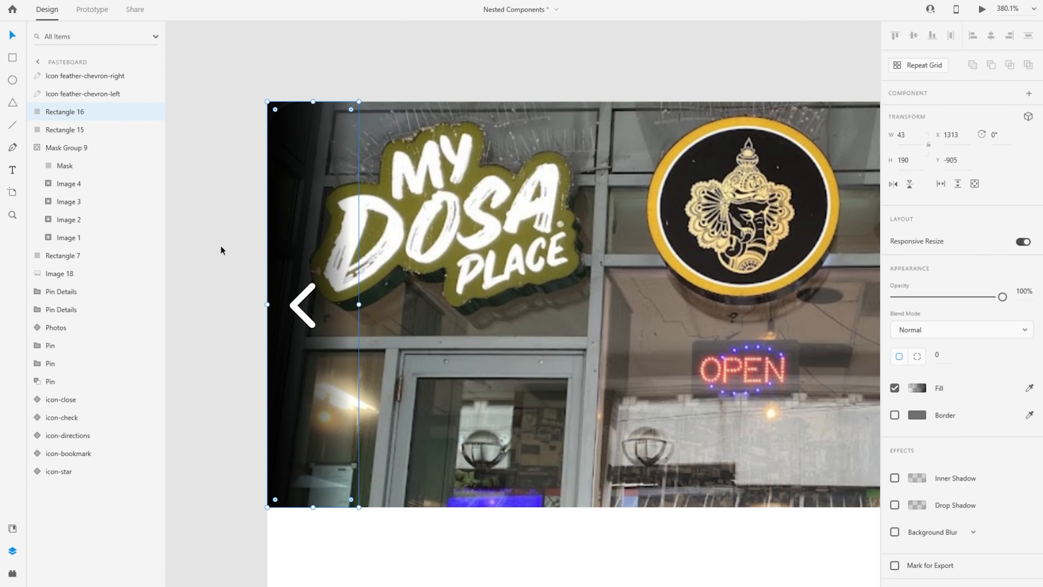
{"action": "scroll", "coordinate": [203, 246], "scroll_direction": "down", "scroll_amount": 5}
{"action": "left_click_drag", "start_coordinate": [283, 220], "coordinate": [834, 234]}
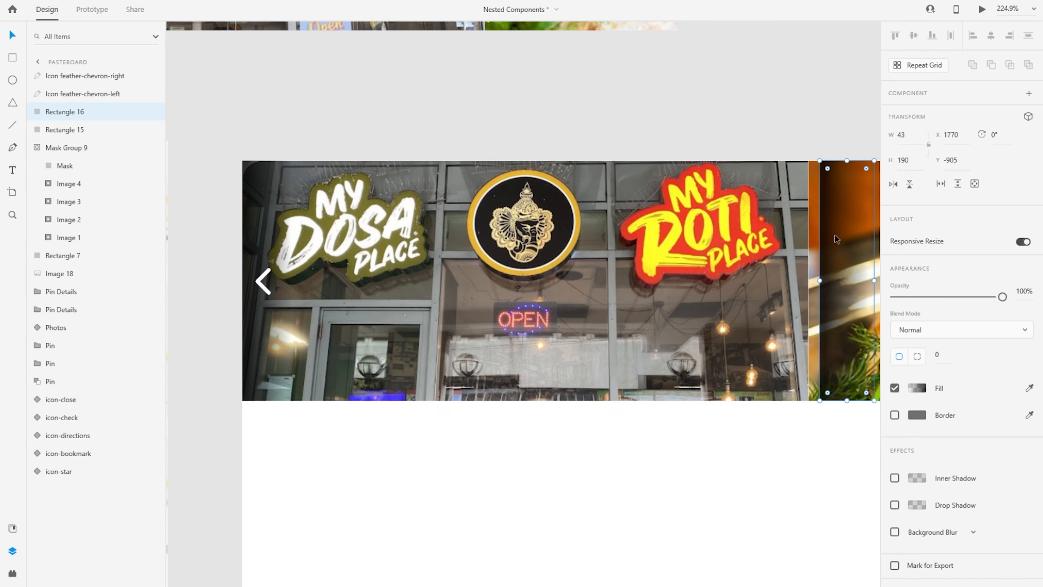
{"action": "left_click", "coordinate": [893, 183]}
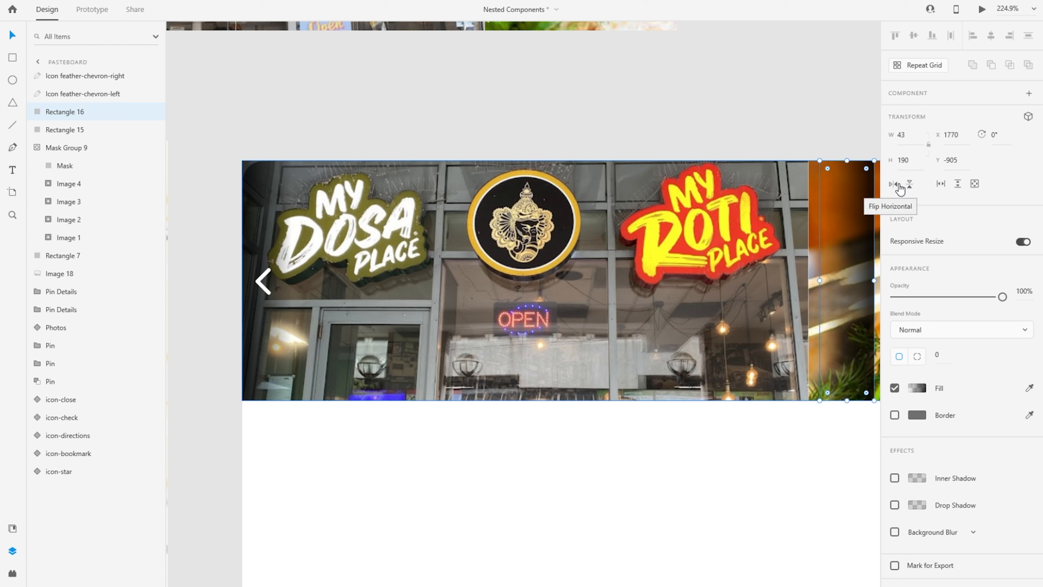
Group the original gradient rectangle with the chevron-left icon and name the group icon-left
{"action": "left_click", "coordinate": [72, 130]}
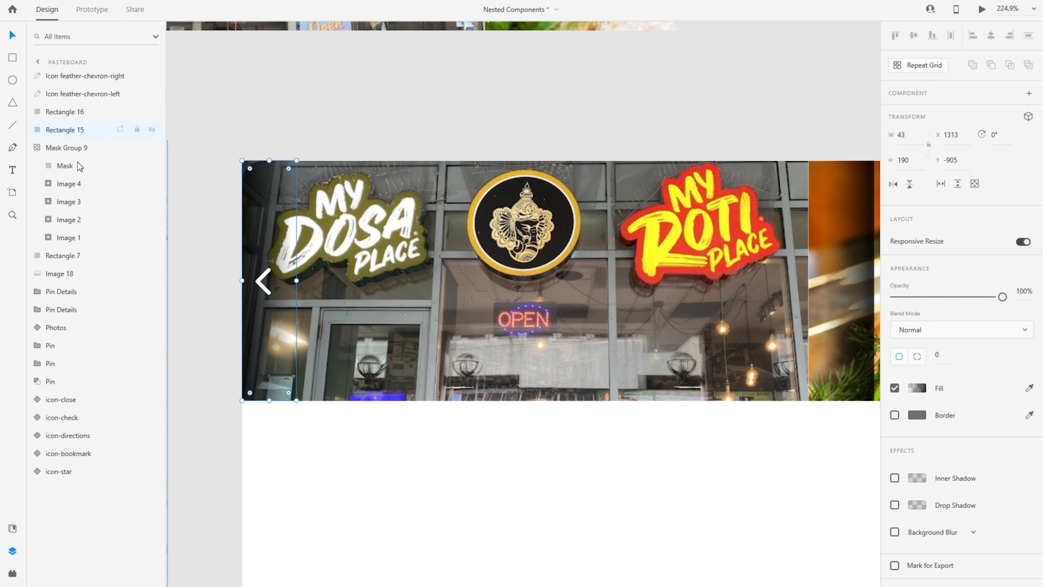
{"action": "left_click", "coordinate": [86, 95], "text": "shift"}
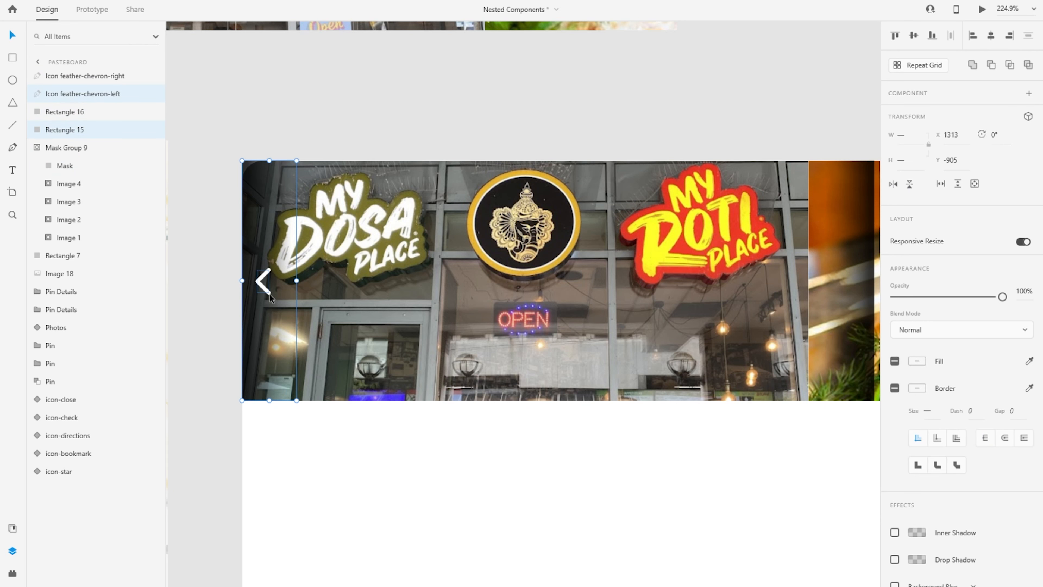
{"action": "key", "text": "ctrl+g"}
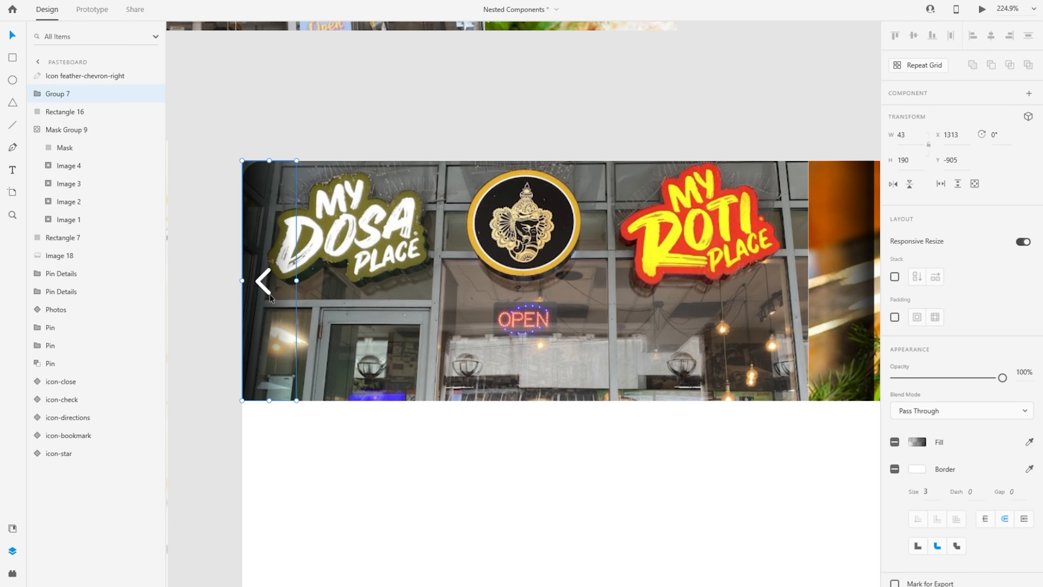
{"action": "double_click", "coordinate": [58, 94]}
{"action": "type", "text": "icon-"}
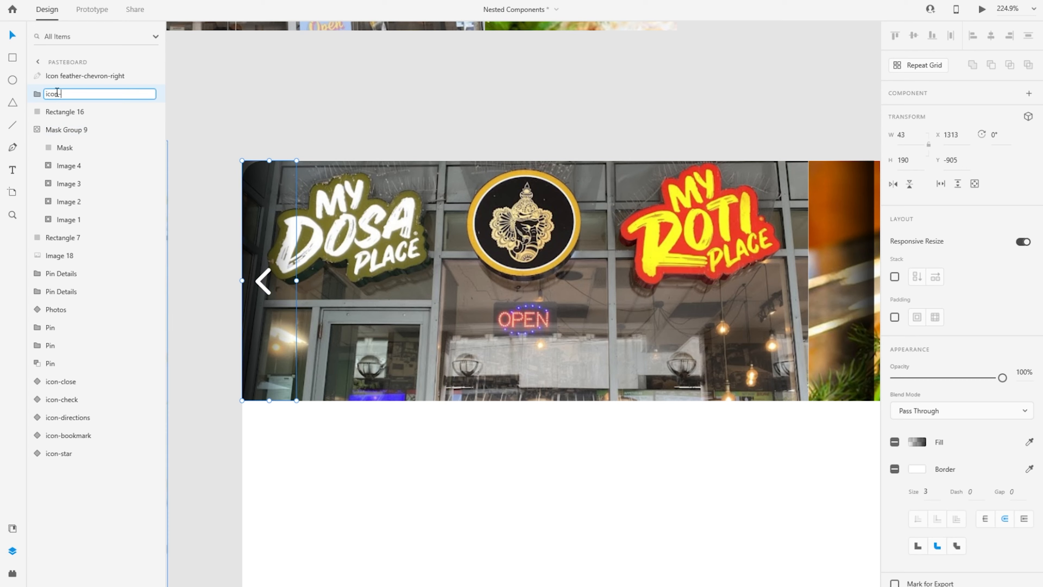
{"action": "type", "text": "left"}
{"action": "key", "text": "Return"}
Align the chevron-right icon to the copied gradient rectangle's left edge and move it inward to about X 1791.5
{"action": "left_click", "coordinate": [82, 112]}
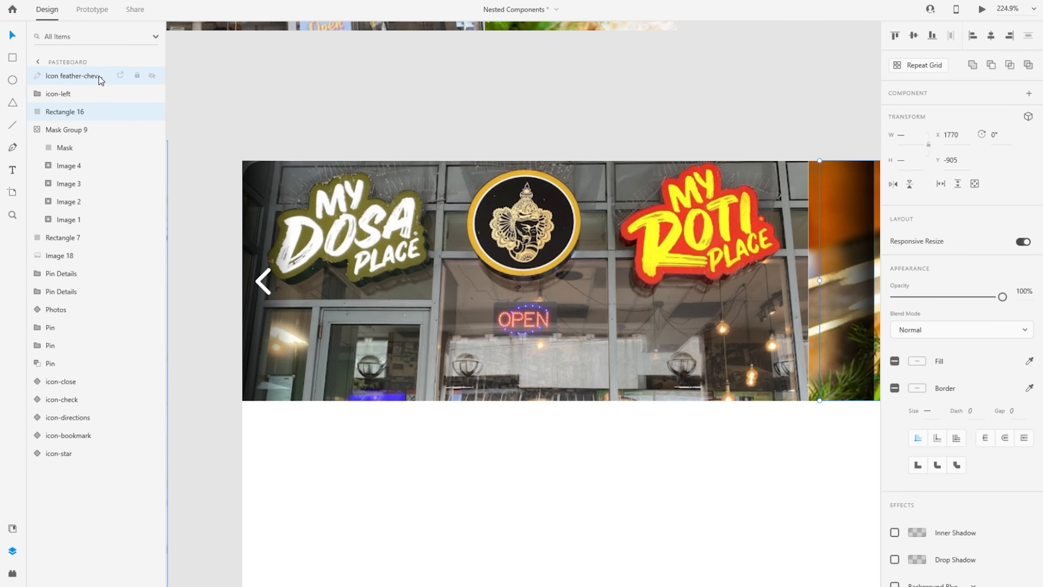
{"action": "scroll", "coordinate": [459, 105], "scroll_direction": "right", "scroll_amount": 10}
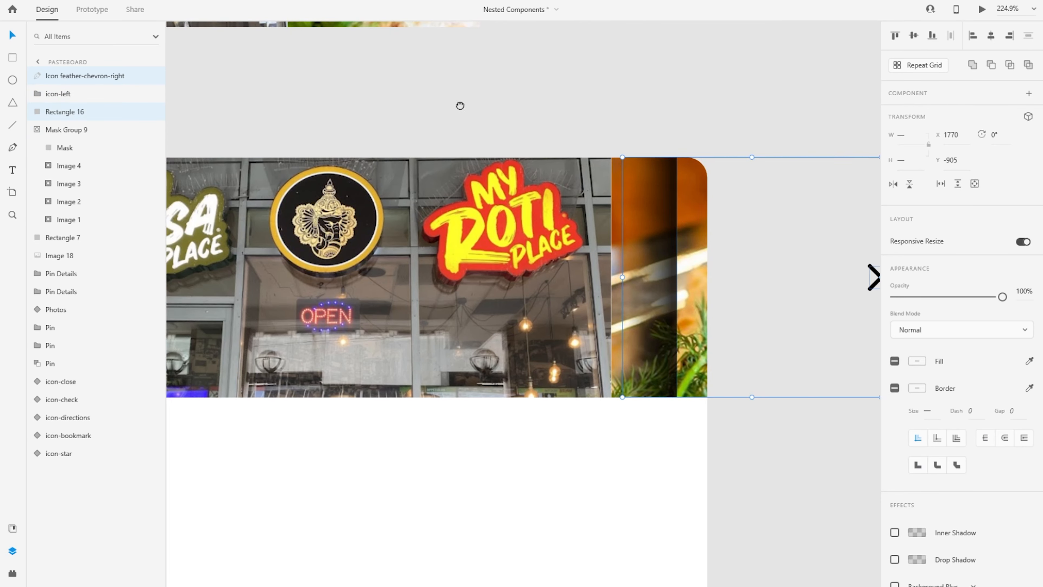
{"action": "left_click", "coordinate": [972, 37]}
{"action": "scroll", "coordinate": [411, 292], "scroll_direction": "up", "scroll_amount": 3}
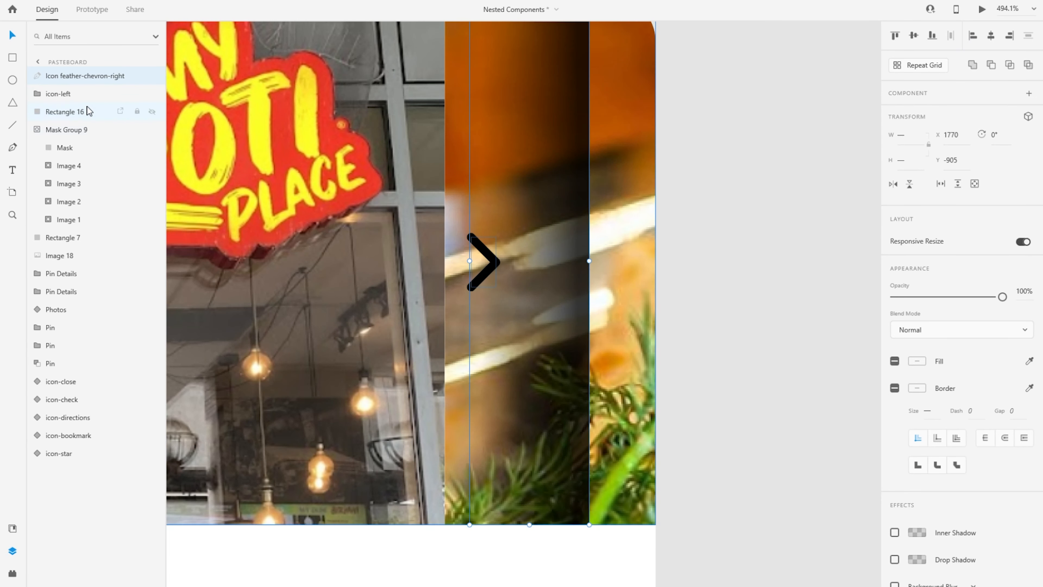
{"action": "left_click", "coordinate": [86, 110]}
{"action": "left_click", "coordinate": [85, 76]}
{"action": "left_click_drag", "start_coordinate": [495, 255], "coordinate": [552, 255]}
{"action": "key", "text": "alt"}
{"action": "left_click", "coordinate": [968, 161]}
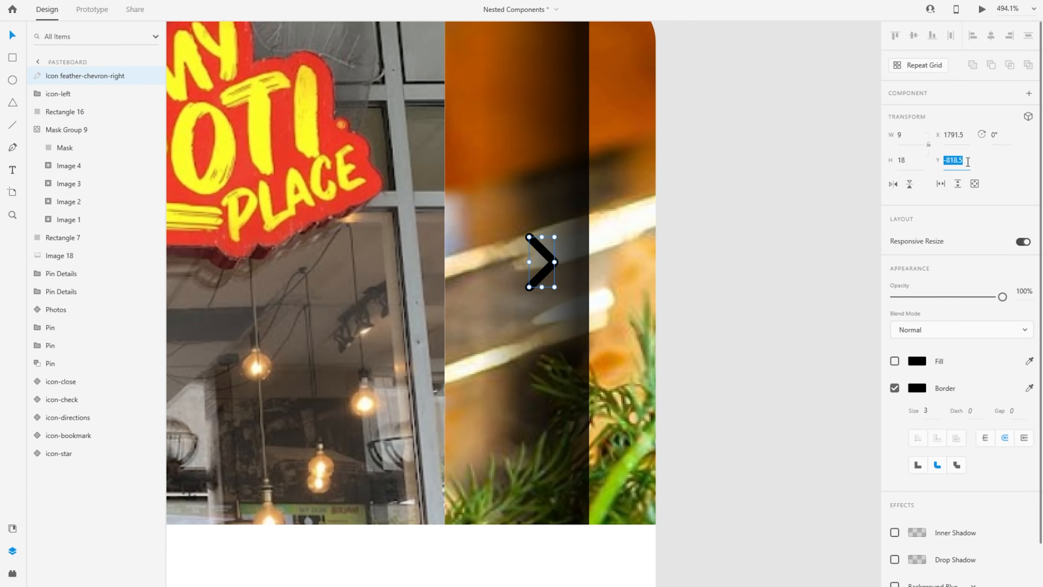
{"action": "left_click", "coordinate": [967, 160]}
{"action": "key", "text": "BackSpace"}
{"action": "key", "text": "BackSpace"}
{"action": "left_click", "coordinate": [966, 141]}
{"action": "left_click", "coordinate": [967, 143]}
{"action": "key", "text": "BackSpace"}
{"action": "key", "text": "BackSpace"}
{"action": "key", "text": "BackSpace"}
{"action": "key", "text": "ctrl+z"}
{"action": "left_click", "coordinate": [961, 155]}
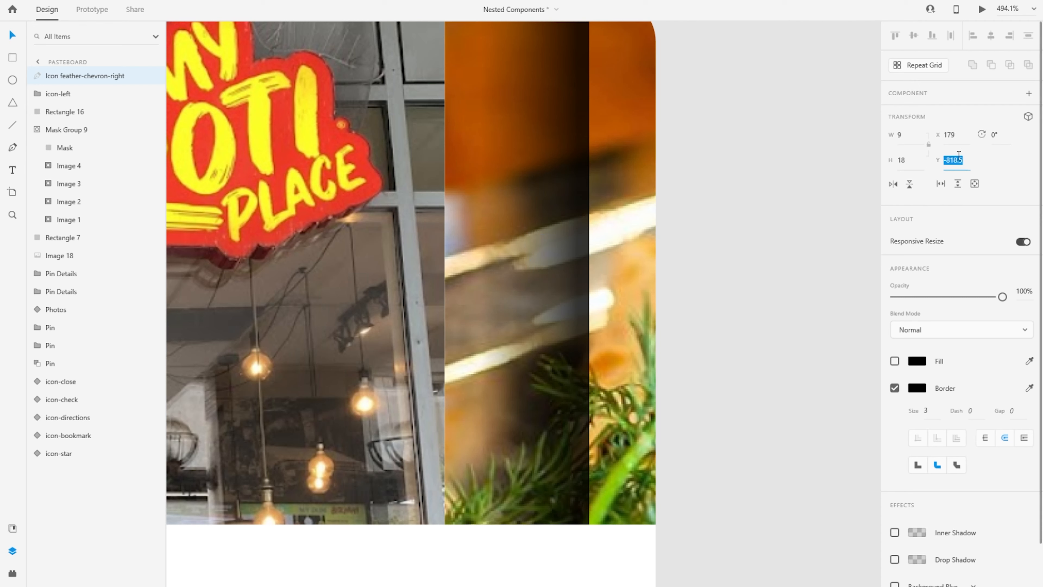
Set the chevron-right icon's position to X 1791 and Y -818, and nudge it right to X 1792
{"action": "left_click", "coordinate": [956, 136]}
{"action": "key", "text": "ctrl+z"}
{"action": "key", "text": "BackSpace"}
{"action": "key", "text": "BackSpace"}
{"action": "left_click", "coordinate": [965, 160]}
{"action": "key", "text": "BackSpace"}
{"action": "key", "text": "BackSpace"}
{"action": "key", "text": "Return"}
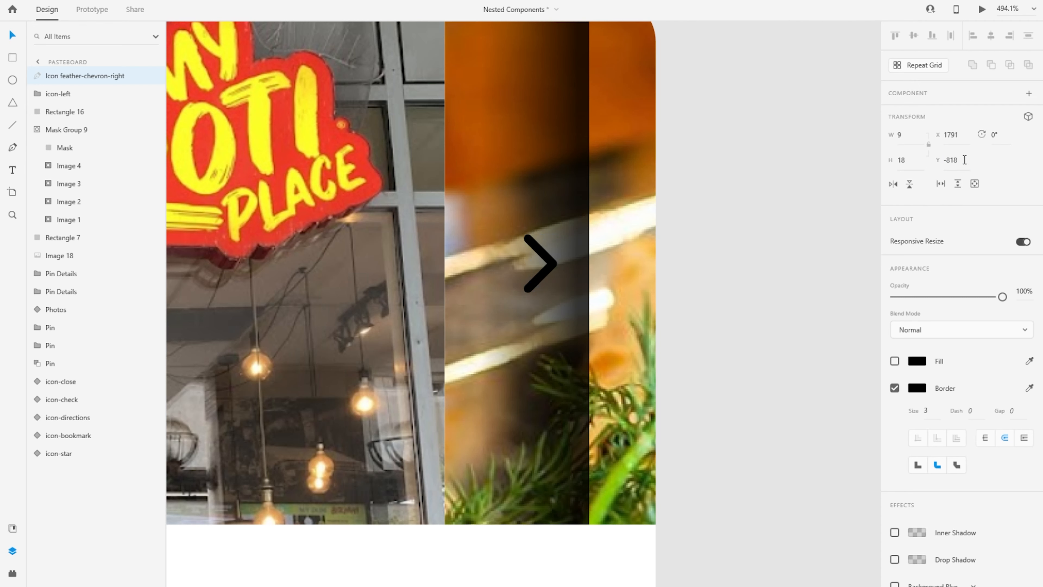
{"action": "key", "text": "alt"}
{"action": "key", "text": "Right"}
Center the chevron-right icon vertically on its gradient rectangle, group the two and name the group icon-right
{"action": "left_click", "coordinate": [98, 113], "text": "ctrl"}
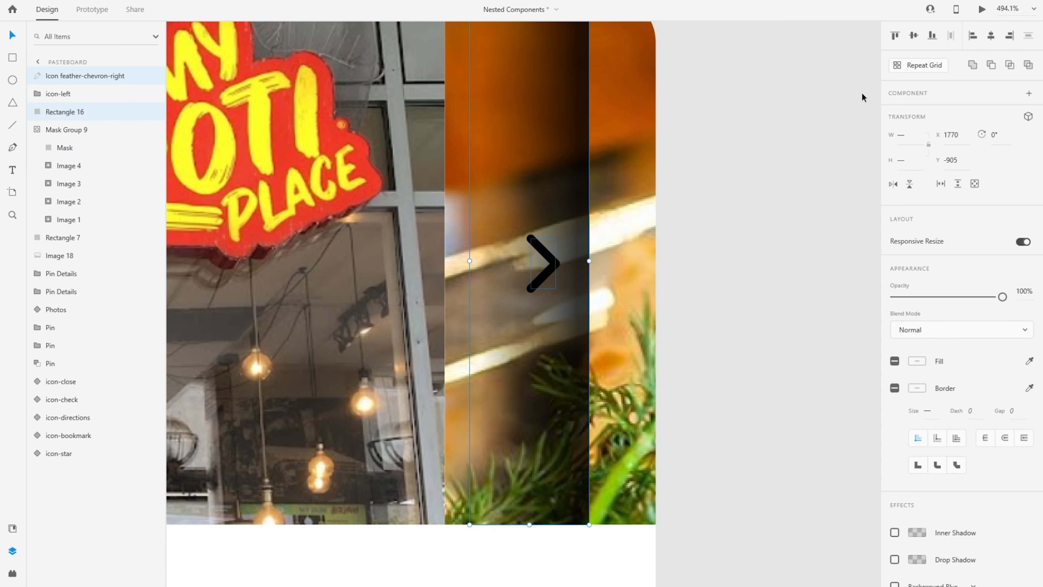
{"action": "left_click_drag", "start_coordinate": [696, 246], "coordinate": [754, 284]}
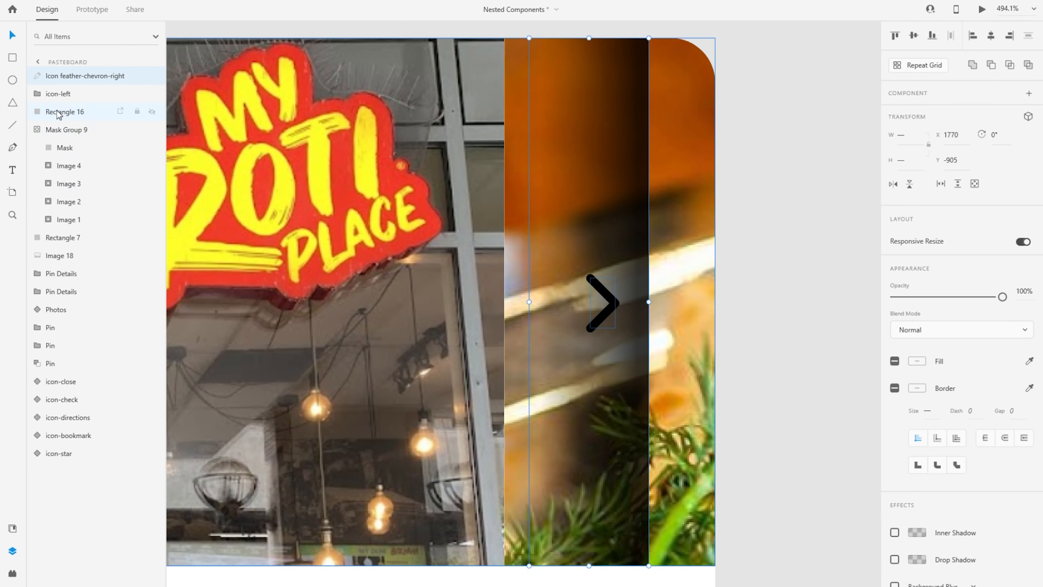
{"action": "key", "text": "ctrl+g"}
{"action": "double_click", "coordinate": [64, 76]}
{"action": "type", "text": "i"}
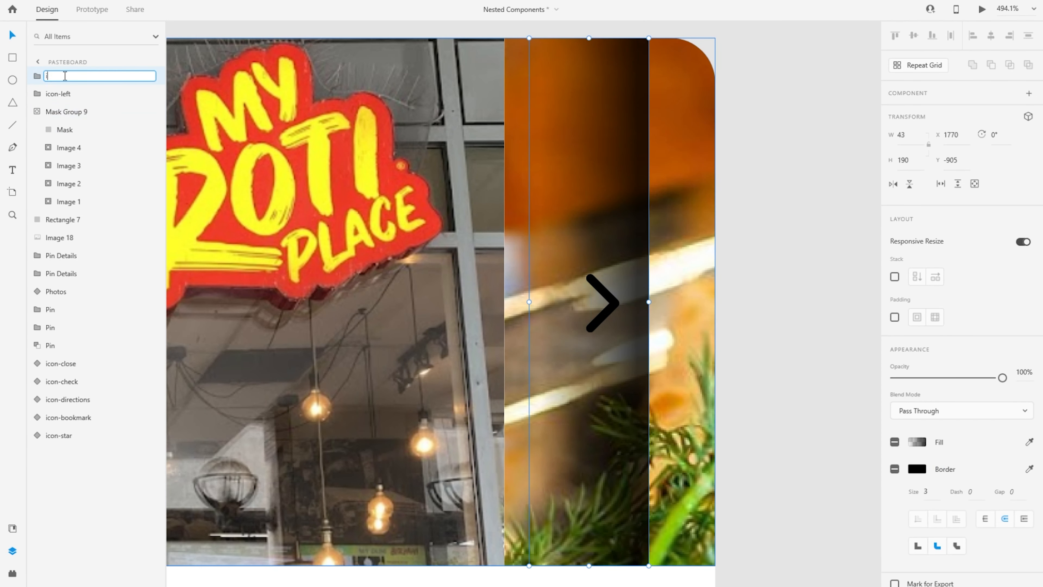
{"action": "type", "text": "con-right"}
{"action": "key", "text": "Return"}
Set the border color of the chevron-right icon inside the icon-right group to #FFFFFF
{"action": "left_click", "coordinate": [37, 76]}
{"action": "left_click", "coordinate": [62, 94]}
{"action": "left_click", "coordinate": [917, 412]}
{"action": "left_click_drag", "start_coordinate": [780, 365], "coordinate": [716, 308]}
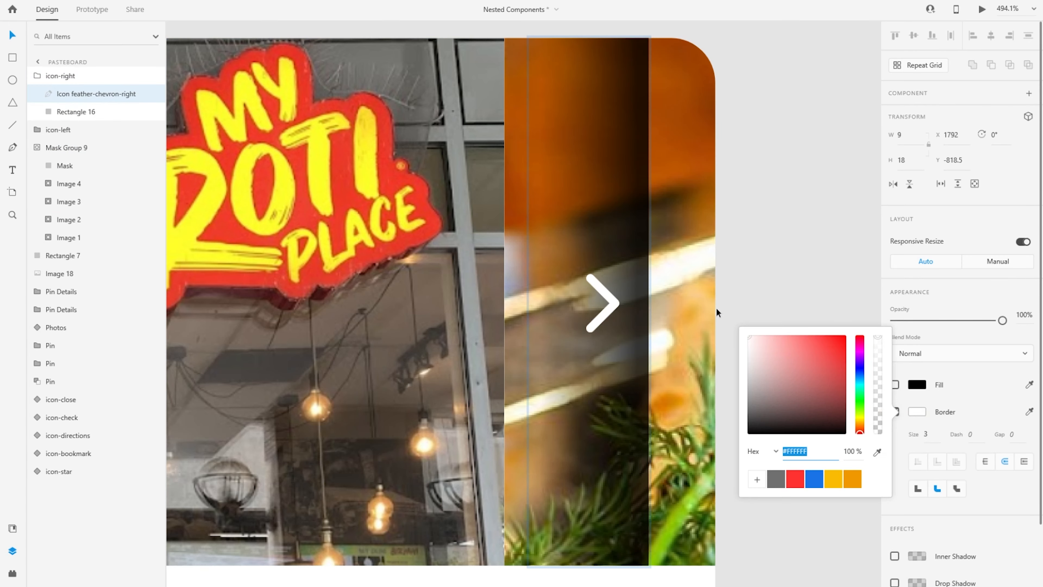
{"action": "key", "text": "Escape"}
Examine the chevron-left icon inside the icon-left group and the overall look of both arrows over the photo strip
{"action": "scroll", "coordinate": [780, 352], "scroll_direction": "down", "scroll_amount": 3}
{"action": "left_click_drag", "start_coordinate": [703, 346], "coordinate": [732, 358]}
{"action": "left_click_drag", "start_coordinate": [359, 162], "coordinate": [543, 124]}
{"action": "scroll", "coordinate": [234, 291], "scroll_direction": "up", "scroll_amount": 4}
{"action": "left_click", "coordinate": [390, 297]}
{"action": "scroll", "coordinate": [327, 303], "scroll_direction": "down", "scroll_amount": 2}
{"action": "double_click", "coordinate": [383, 297]}
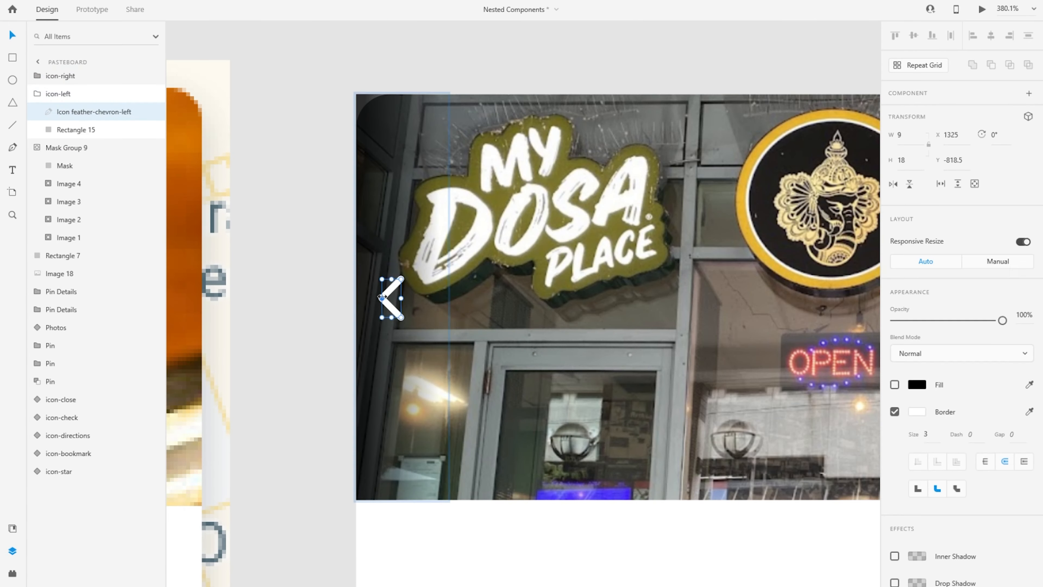
{"action": "scroll", "coordinate": [319, 291], "scroll_direction": "down", "scroll_amount": 1}
{"action": "scroll", "coordinate": [318, 292], "scroll_direction": "down", "scroll_amount": 1}
{"action": "left_click_drag", "start_coordinate": [332, 284], "coordinate": [197, 196]}
{"action": "scroll", "coordinate": [197, 195], "scroll_direction": "down", "scroll_amount": 1}
{"action": "left_click", "coordinate": [243, 177]}
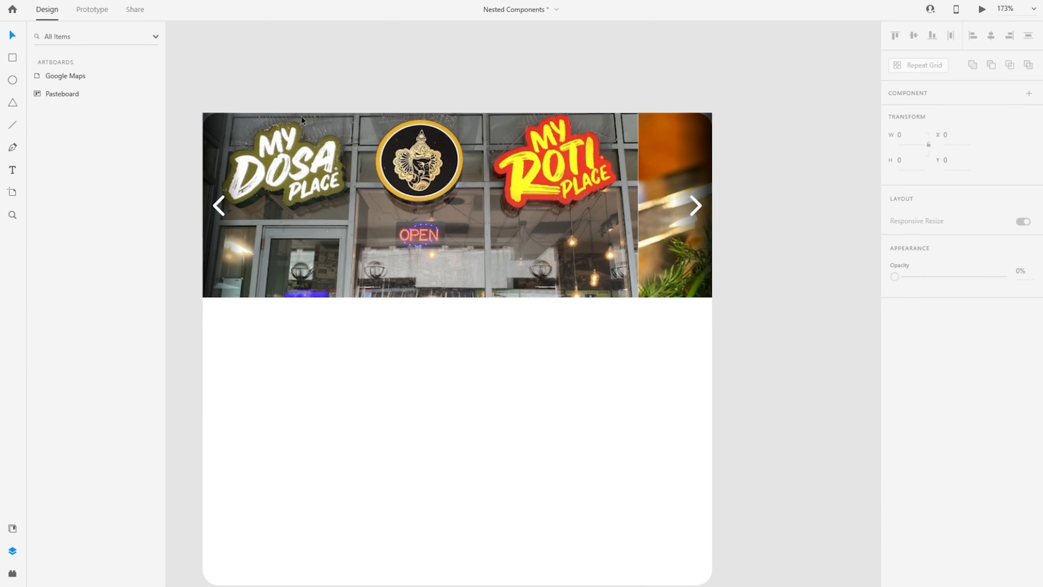
{"action": "left_click", "coordinate": [242, 177]}
Rename the photo mask group Images and make a single component from it together with the icon-left and icon-right groups
{"action": "left_click", "coordinate": [40, 93]}
{"action": "left_click", "coordinate": [80, 113], "text": "shift"}
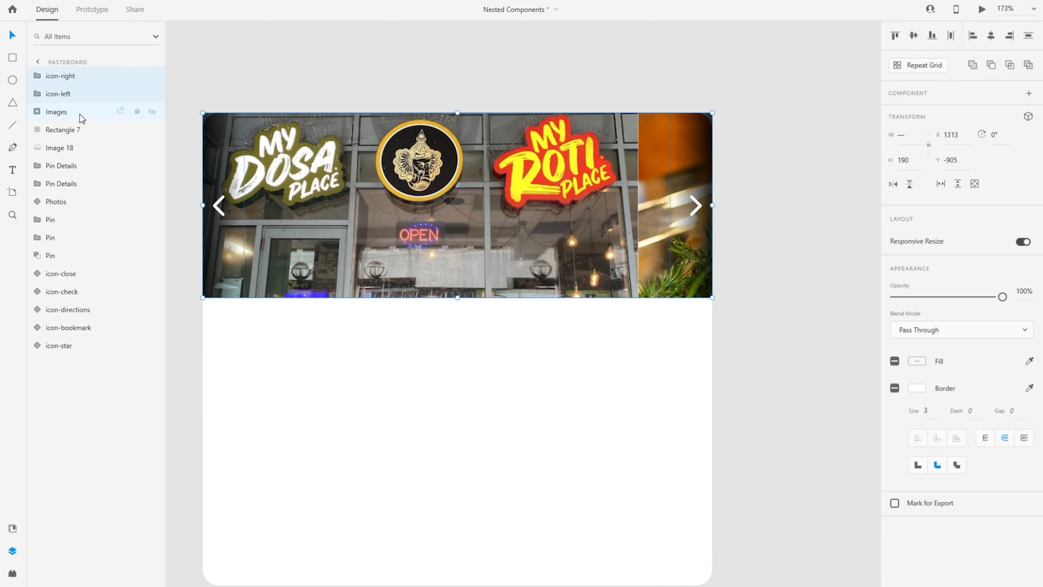
{"action": "left_click", "coordinate": [447, 311]}
{"action": "left_click", "coordinate": [62, 111]}
{"action": "left_click", "coordinate": [70, 77], "text": "shift"}
{"action": "right_click", "coordinate": [70, 79]}
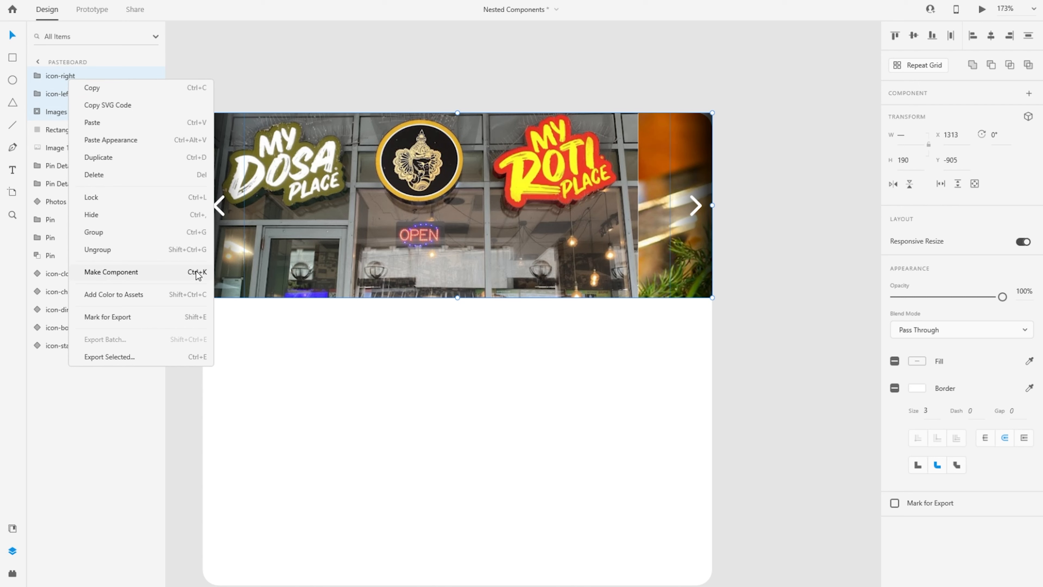
{"action": "left_click", "coordinate": [1031, 96]}
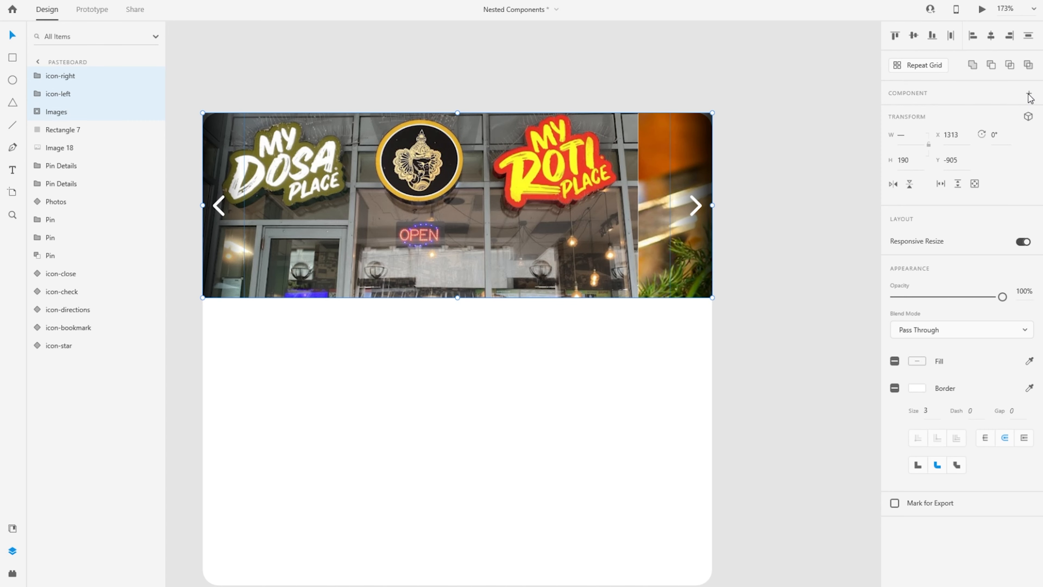
{"action": "left_click", "coordinate": [1029, 94]}
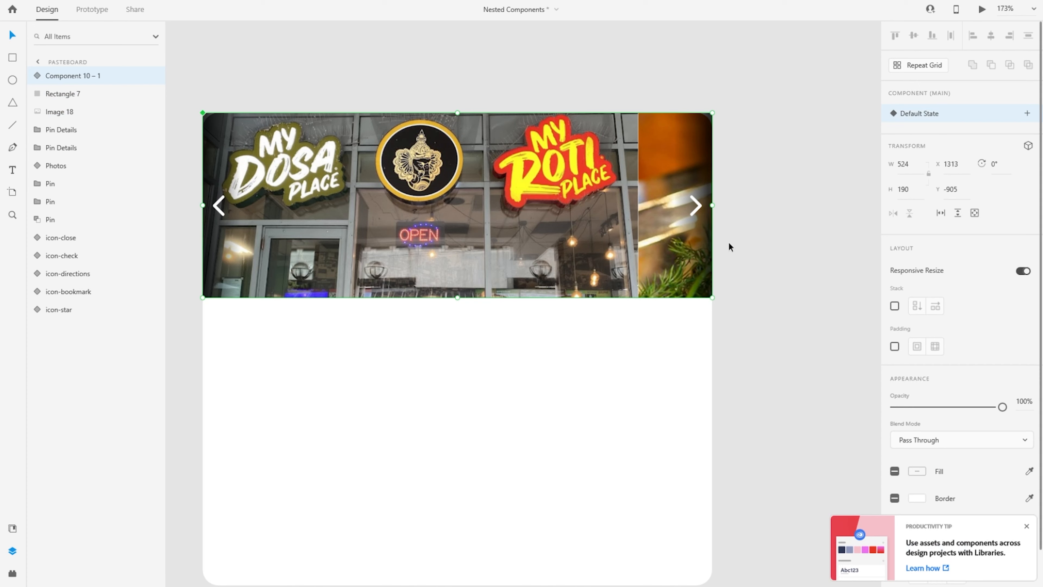
Rename the new component as Images
{"action": "double_click", "coordinate": [80, 76]}
{"action": "type", "text": "Im"}
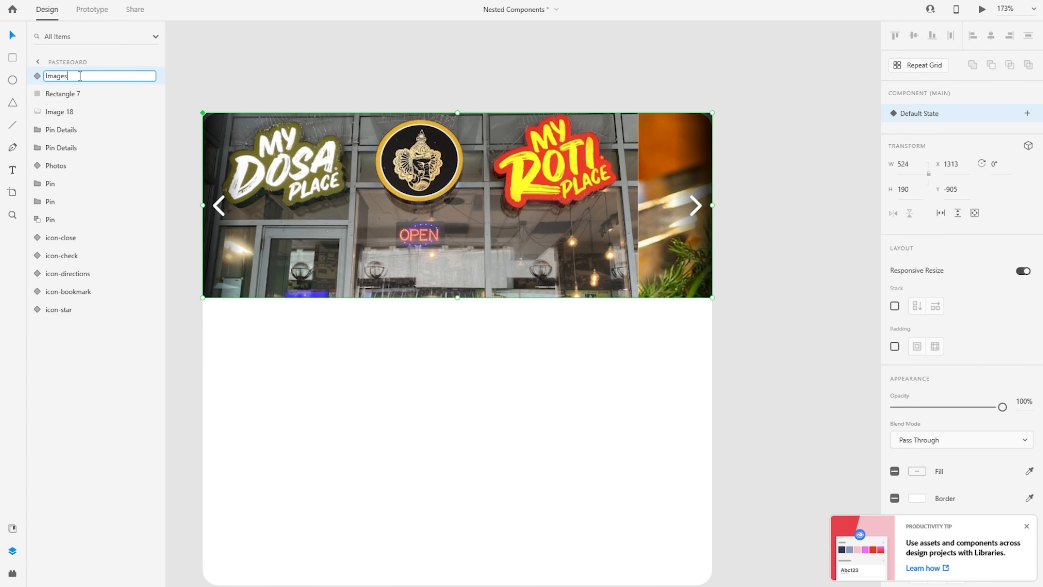
{"action": "type", "text": "ages"}
{"action": "key", "text": "Return"}
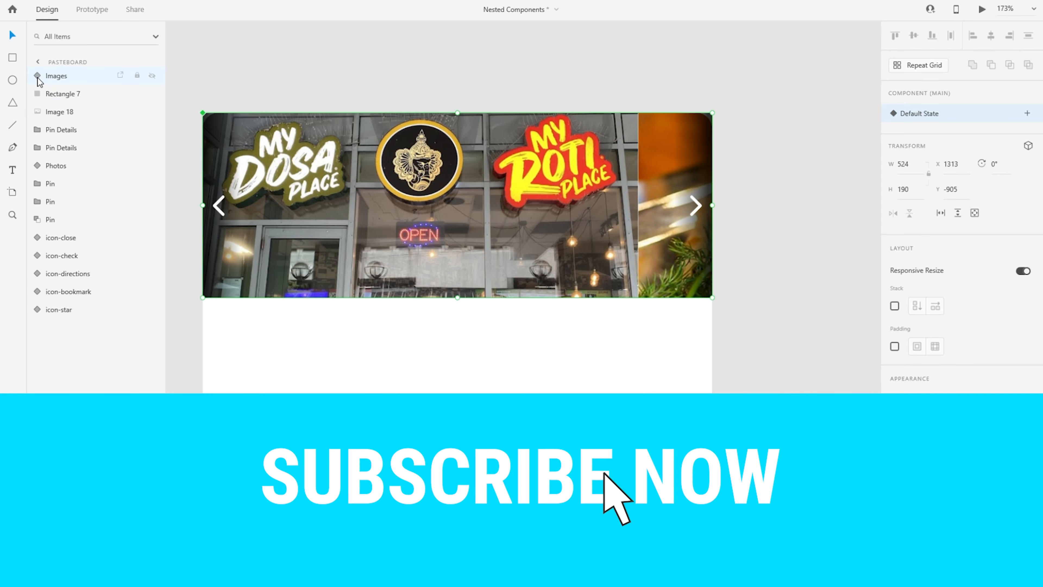
Set the opacity of the icon-left group inside the Images component to 0% in its Default State
{"action": "left_click", "coordinate": [37, 77]}
{"action": "left_click", "coordinate": [77, 112]}
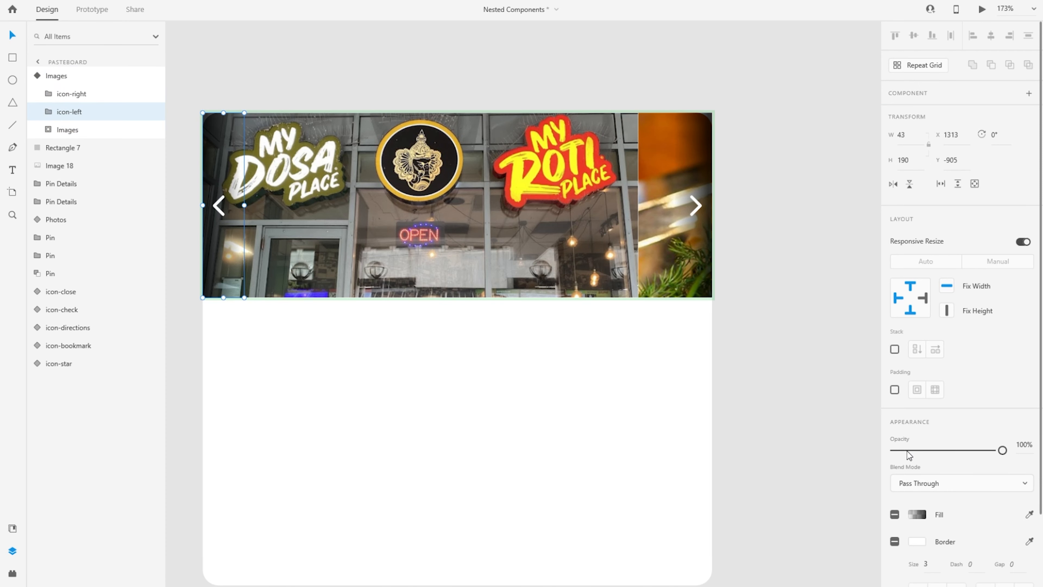
{"action": "left_click_drag", "start_coordinate": [908, 450], "coordinate": [847, 458]}
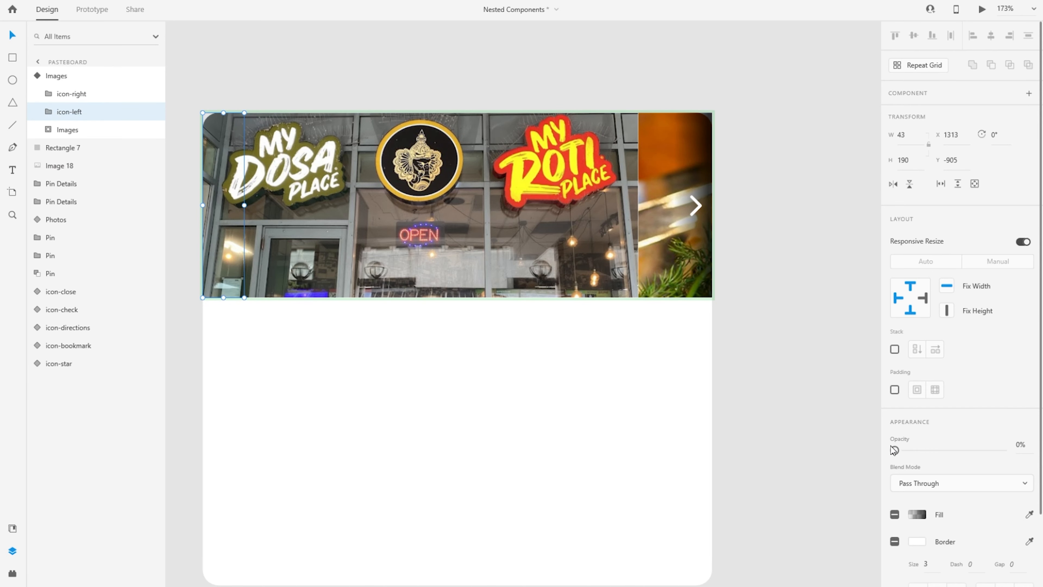
Add a new state named Image 2 to the Images component
{"action": "left_click", "coordinate": [74, 78]}
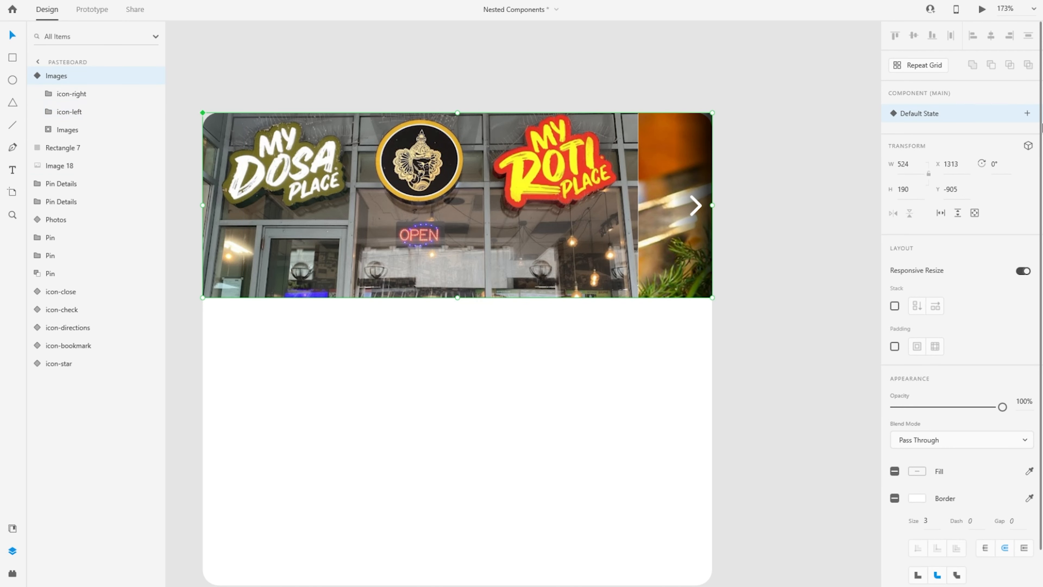
{"action": "left_click", "coordinate": [1028, 116]}
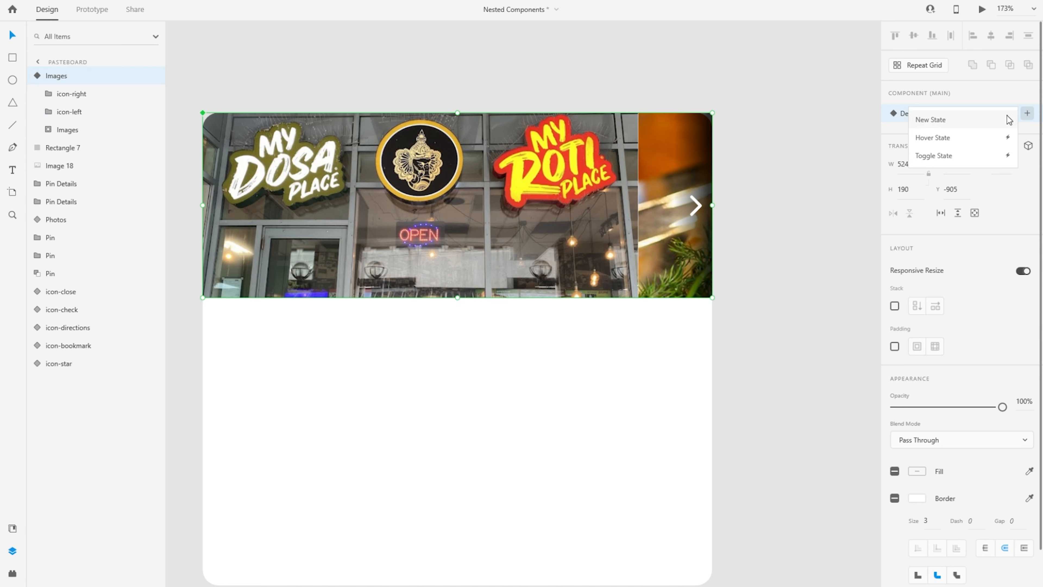
{"action": "left_click", "coordinate": [960, 122]}
{"action": "key", "text": "BackSpace"}
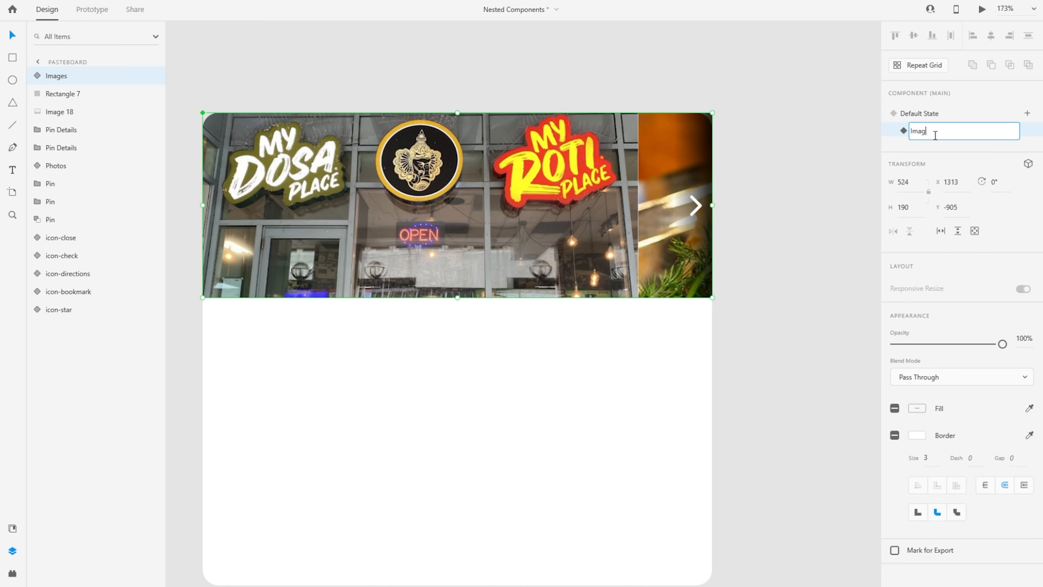
{"action": "key", "text": "Return"}
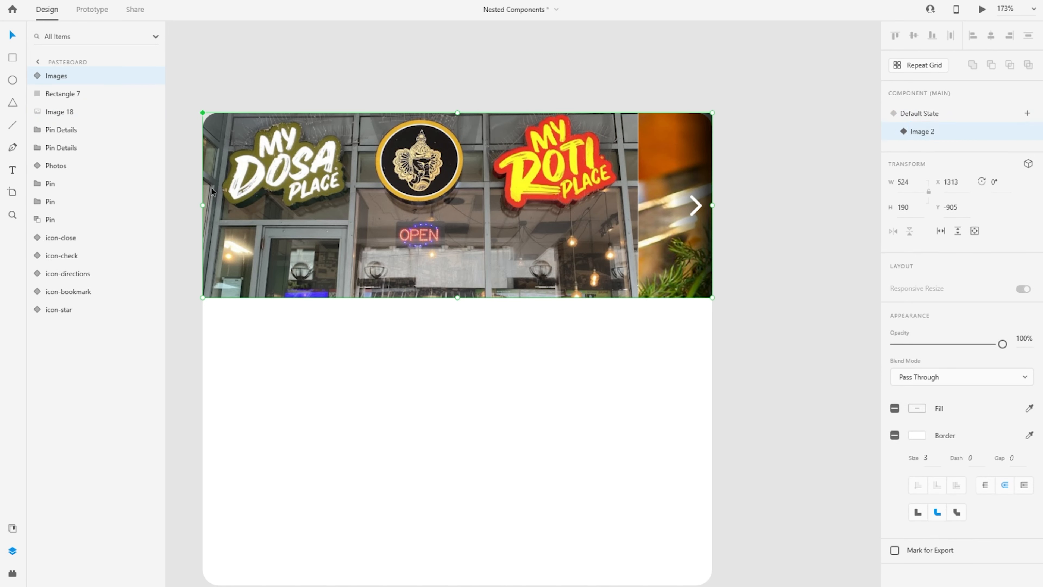
In the Image 2 state, shift Image 1 through Image 4 left to X 866 inside the mask to bring the second photo into view
{"action": "left_click", "coordinate": [38, 76]}
{"action": "left_click", "coordinate": [51, 131]}
{"action": "left_click", "coordinate": [70, 219]}
{"action": "left_click", "coordinate": [76, 167], "text": "shift"}
{"action": "scroll", "coordinate": [704, 259], "scroll_direction": "down", "scroll_amount": 5}
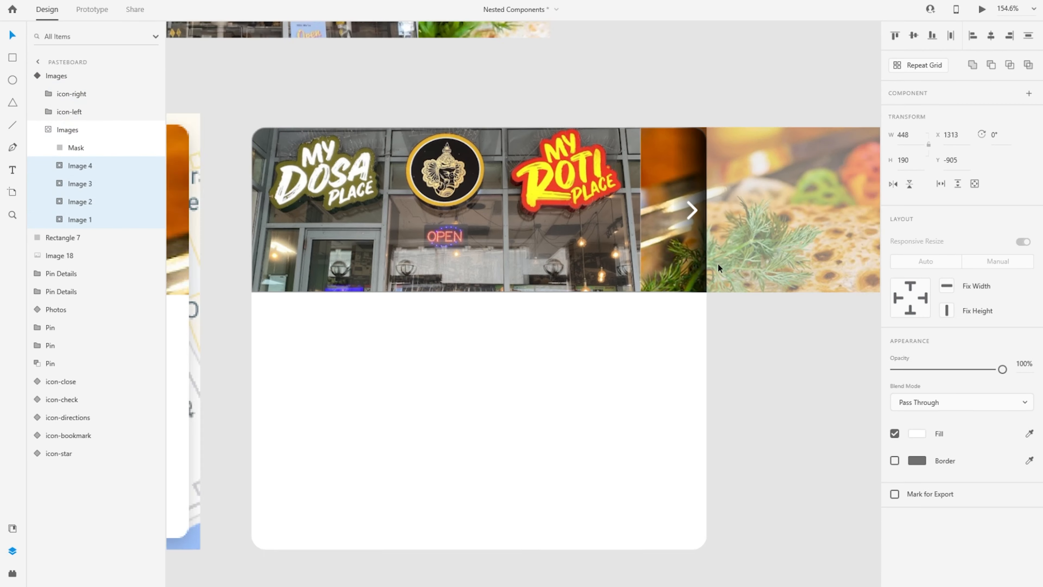
{"action": "left_click_drag", "start_coordinate": [622, 229], "coordinate": [325, 198]}
{"action": "scroll", "coordinate": [405, 219], "scroll_direction": "up", "scroll_amount": 1}
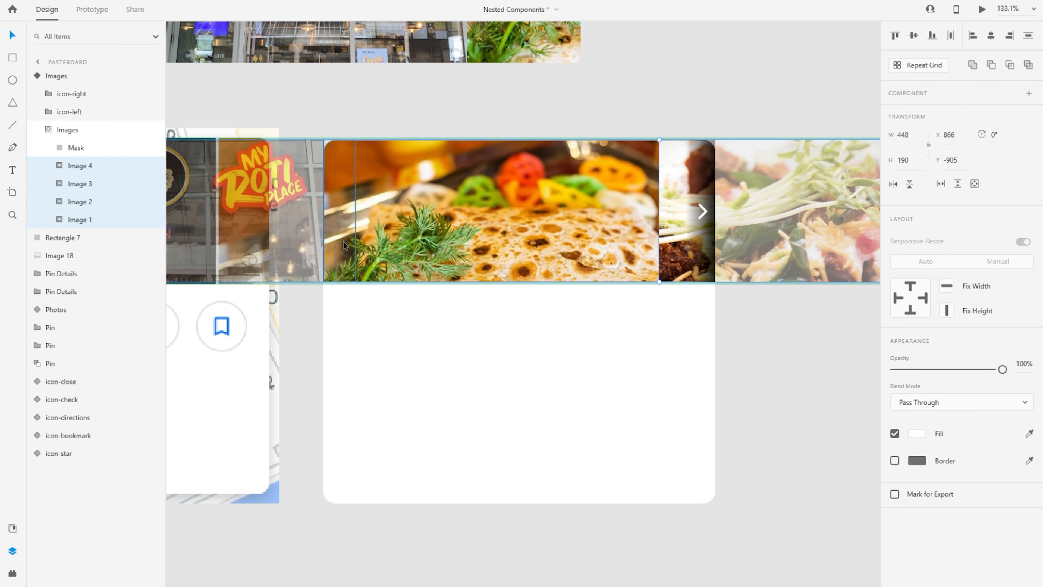
Set the opacity of the icon-left group to 100% in the Image 2 state
{"action": "left_click", "coordinate": [48, 132]}
{"action": "left_click", "coordinate": [69, 111]}
{"action": "left_click_drag", "start_coordinate": [913, 369], "coordinate": [1002, 369]}
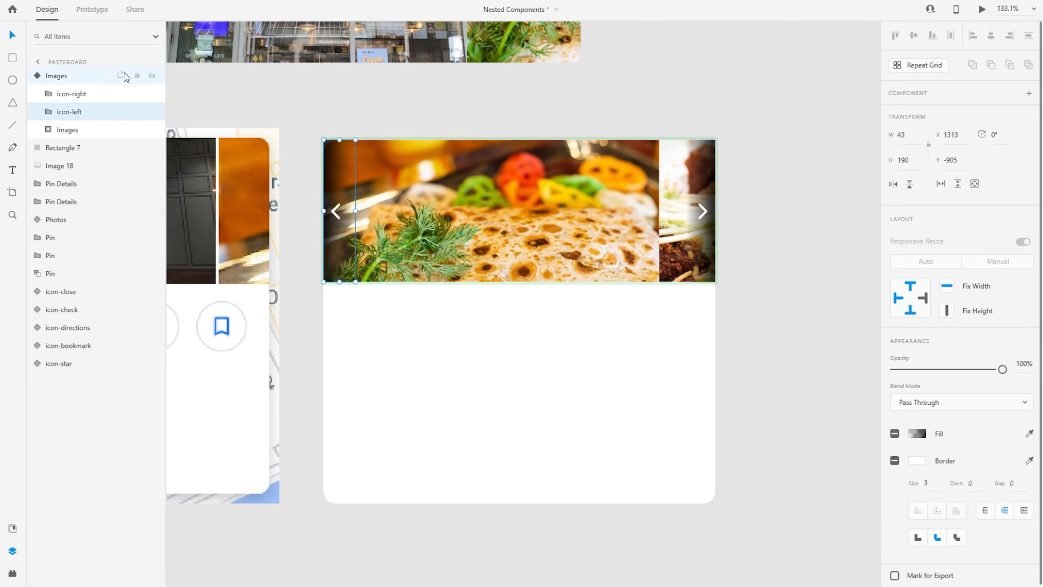
Add an Image 3 state with the photos shifted left to the third one, and add a further state named Image 4
{"action": "left_click", "coordinate": [128, 76]}
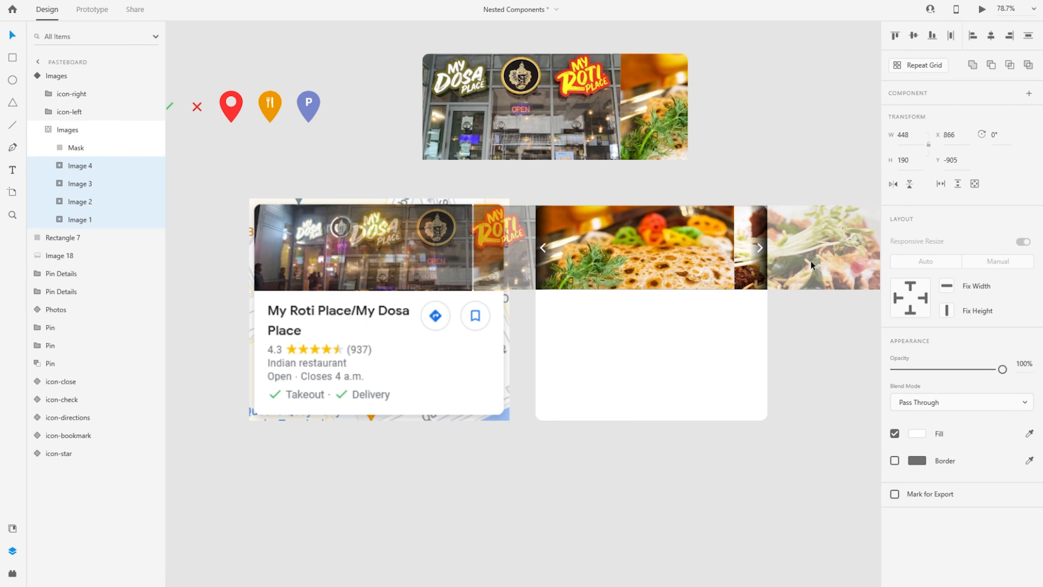
{"action": "left_click", "coordinate": [1027, 113]}
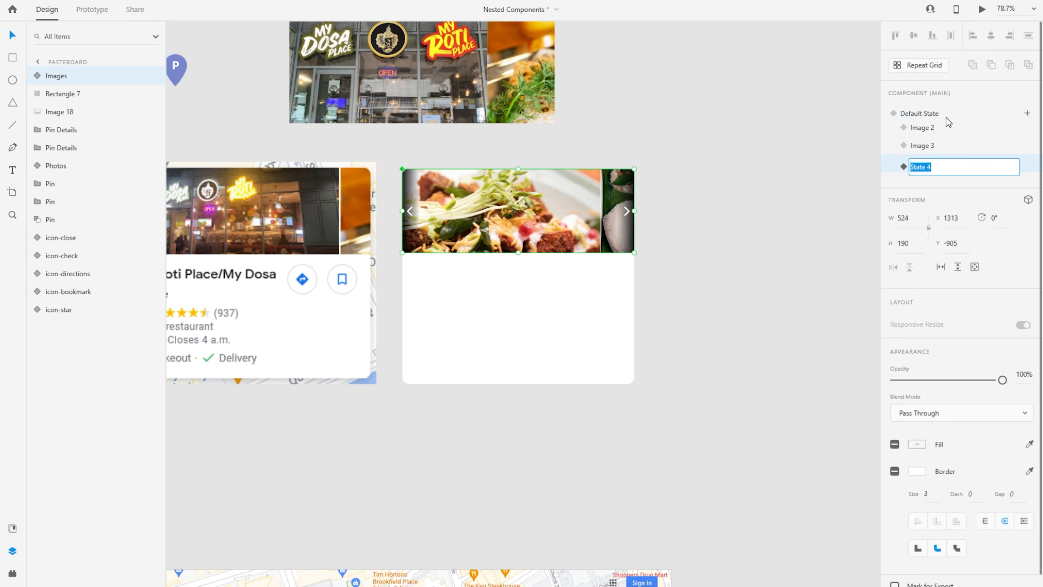
{"action": "type", "text": "Image 4"}
{"action": "key", "text": "Return"}
In the Image 4 state, shift Image 1 through Image 4 left to X 45 inside the mask to bring the last photo into view
{"action": "left_click", "coordinate": [48, 129]}
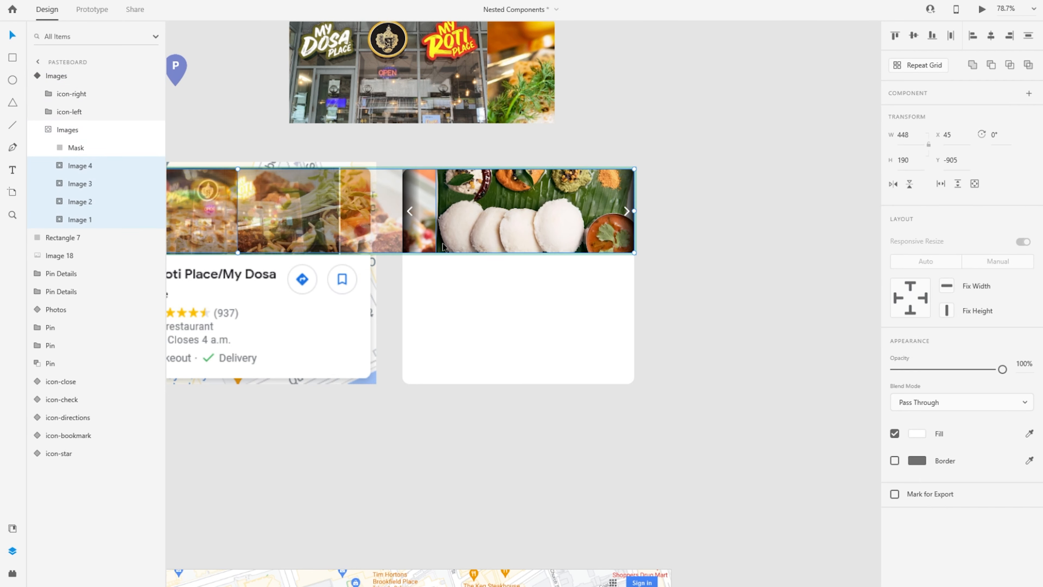
{"action": "left_click", "coordinate": [66, 78]}
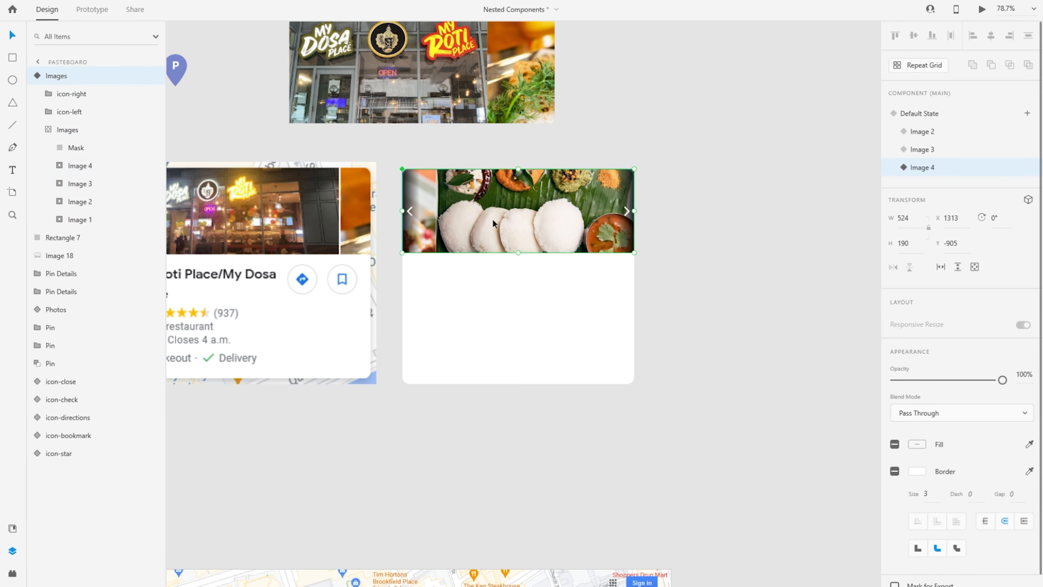
{"action": "scroll", "coordinate": [481, 228], "scroll_direction": "up", "scroll_amount": 5}
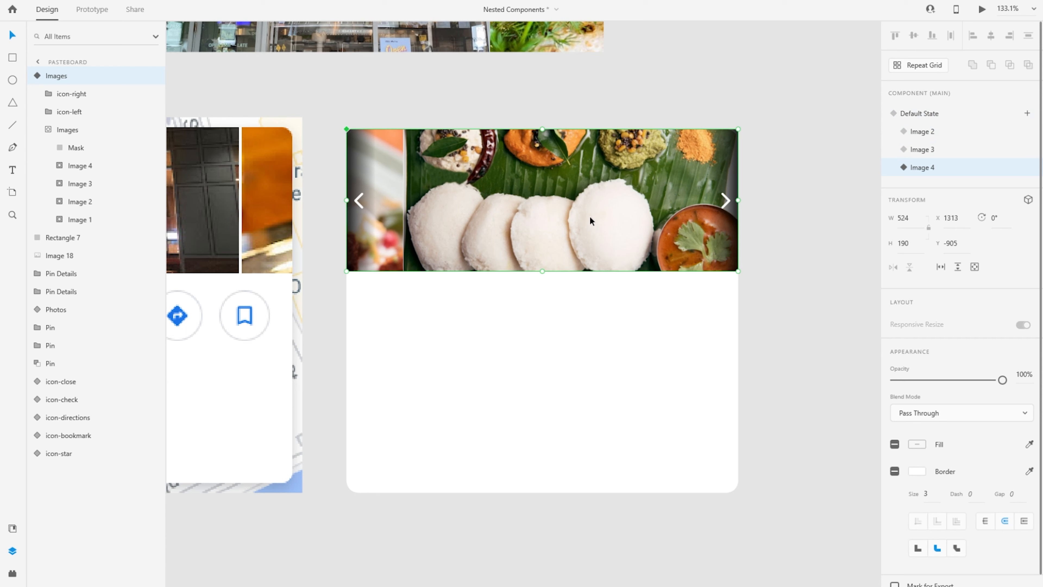
Set the opacity of the icon-right group to 0% in the Image 4 state
{"action": "left_click", "coordinate": [71, 95]}
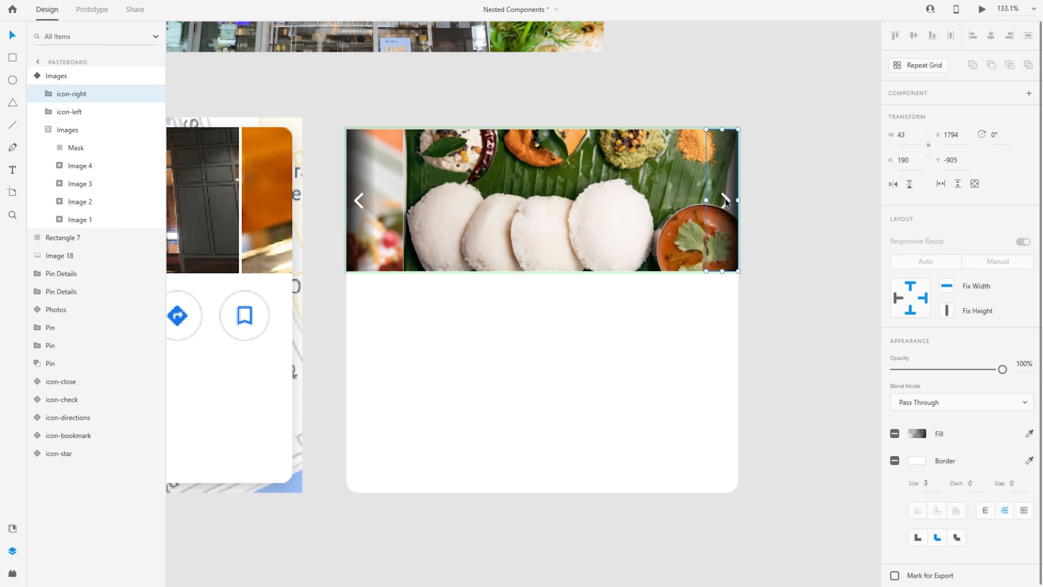
{"action": "left_click_drag", "start_coordinate": [1002, 369], "coordinate": [853, 377]}
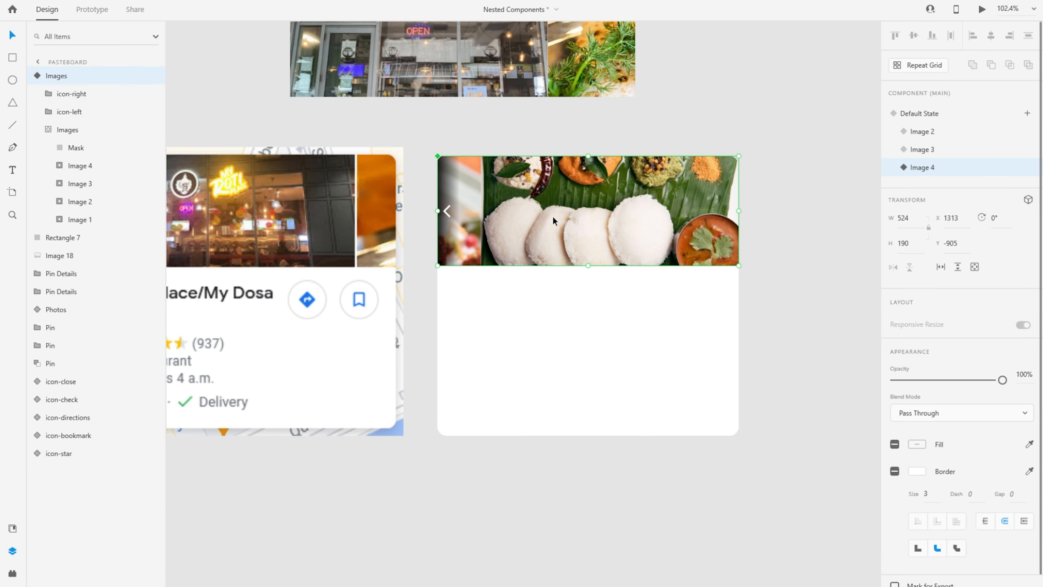
Review the photos and arrows shown in the component's Default State, Image 2, Image 3 and Image 4 states
{"action": "scroll", "coordinate": [364, 175], "scroll_direction": "down", "scroll_amount": 2}
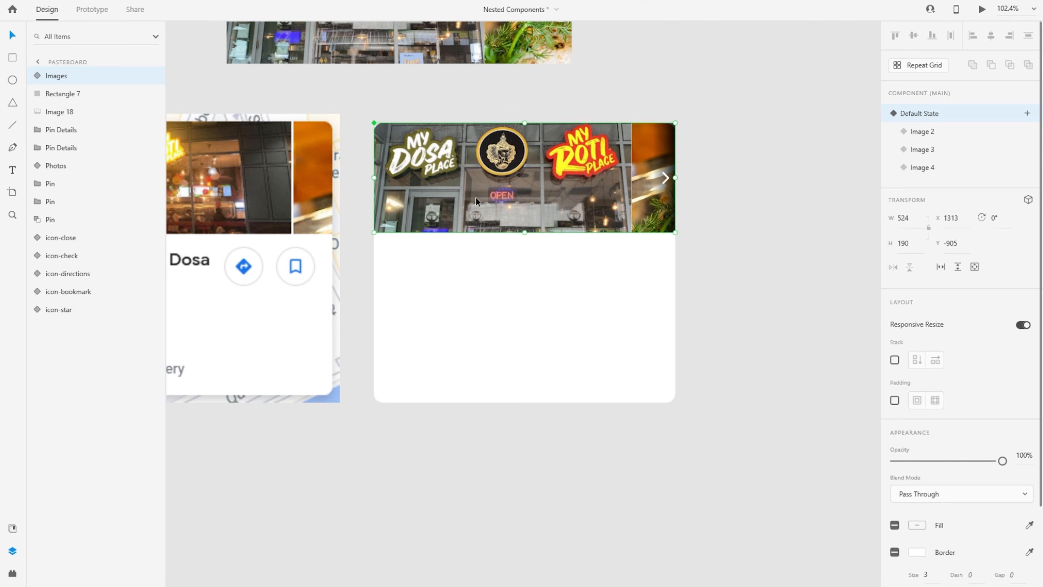
{"action": "left_click", "coordinate": [952, 134]}
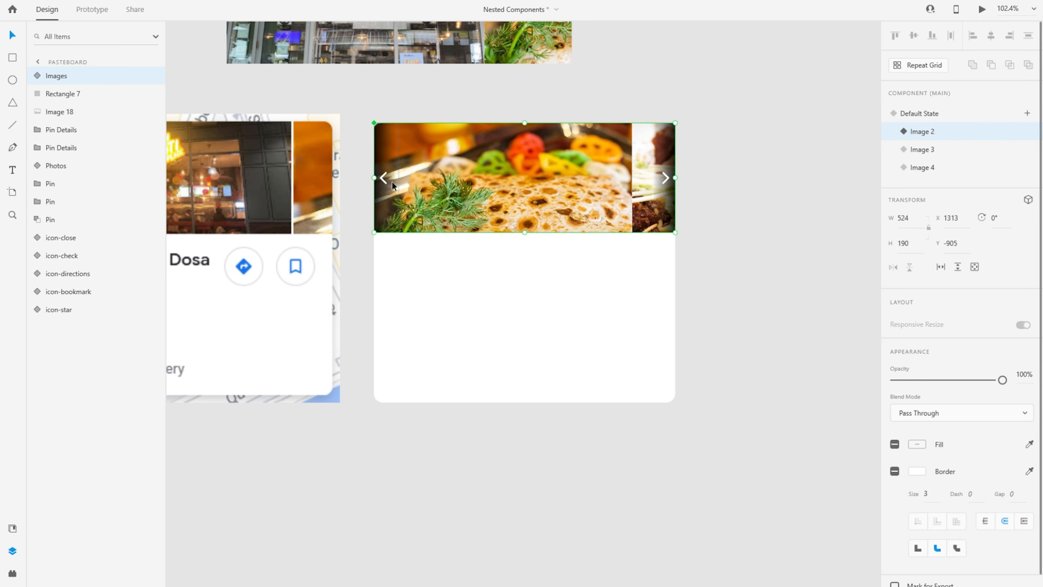
{"action": "left_click", "coordinate": [919, 151]}
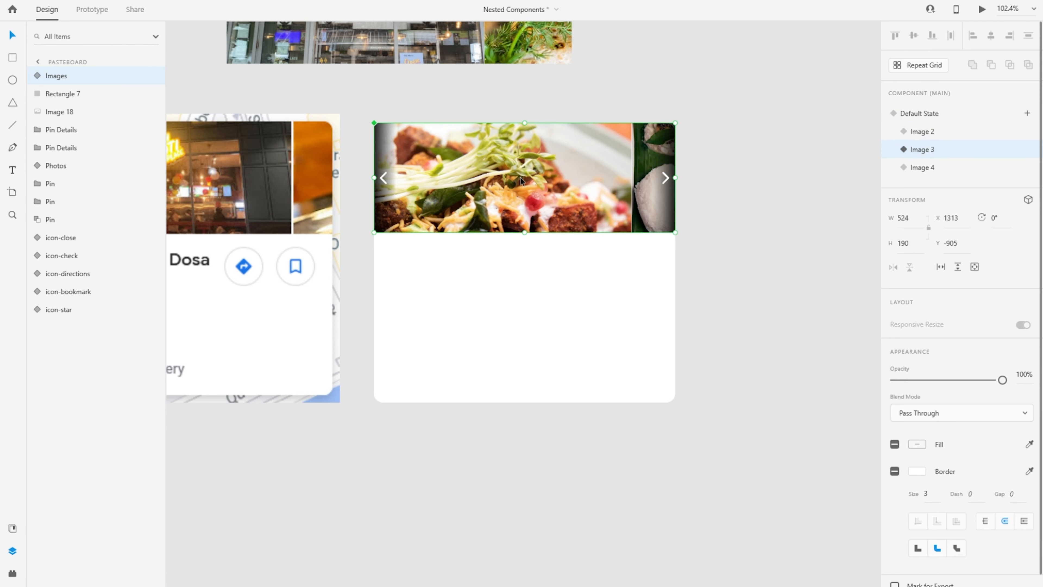
{"action": "left_click", "coordinate": [929, 165]}
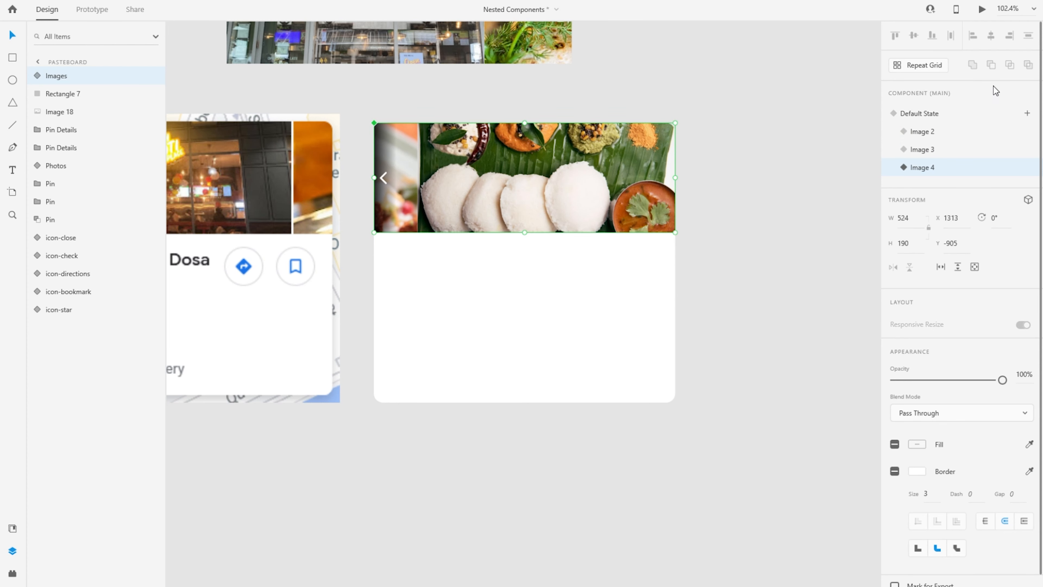
In the Default State, add a tap interaction to the icon-right group with Auto-Animate as its action type
{"action": "left_click", "coordinate": [945, 119]}
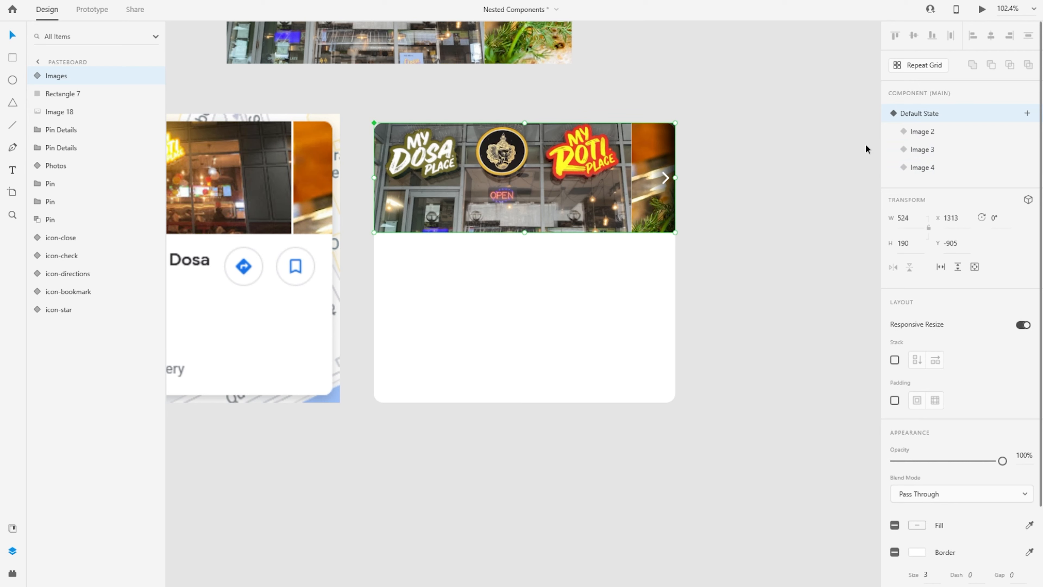
{"action": "left_click", "coordinate": [90, 11]}
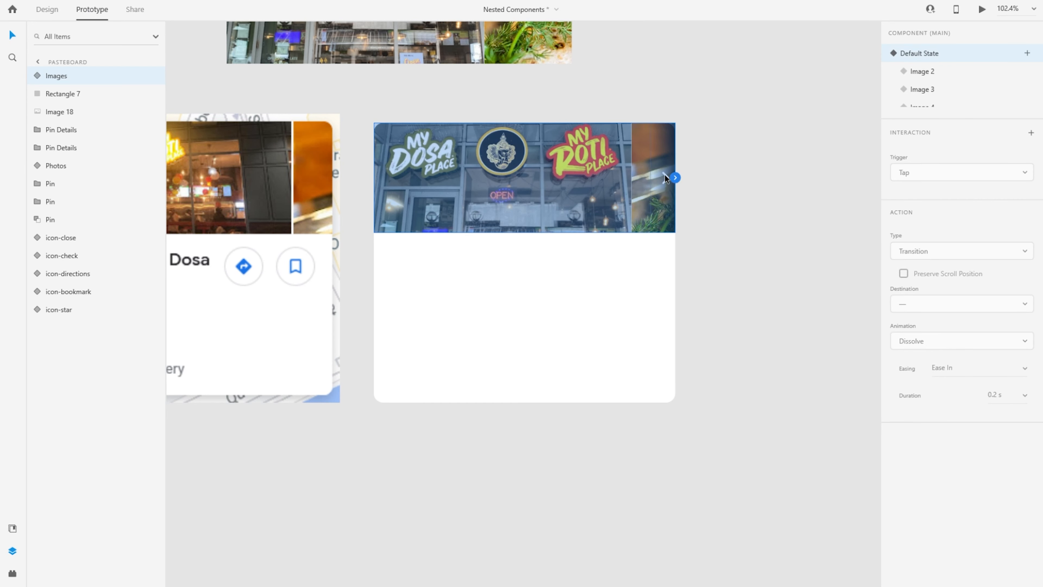
{"action": "left_click", "coordinate": [37, 72]}
{"action": "left_click", "coordinate": [74, 93]}
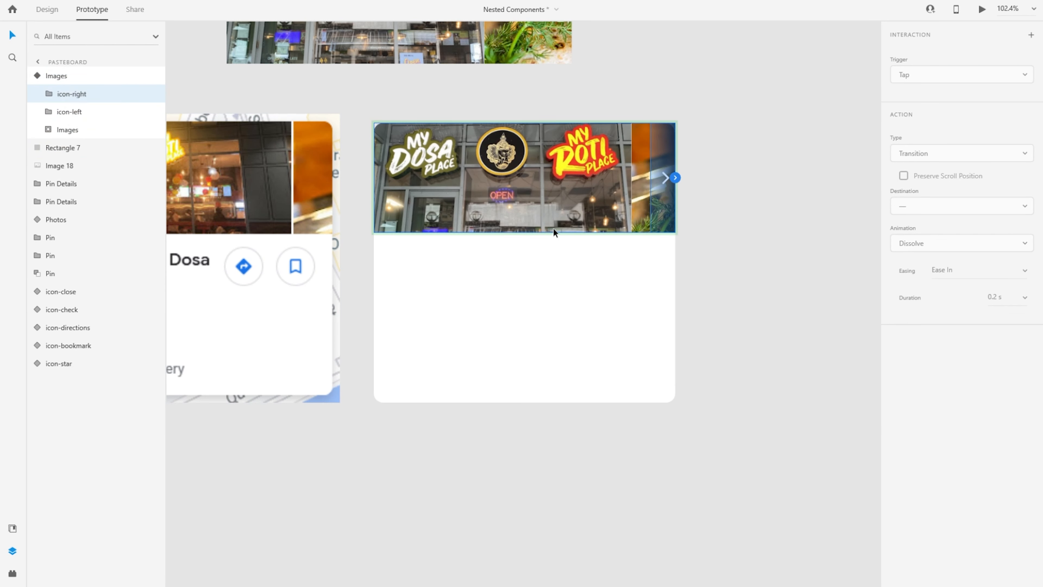
{"action": "left_click", "coordinate": [673, 179]}
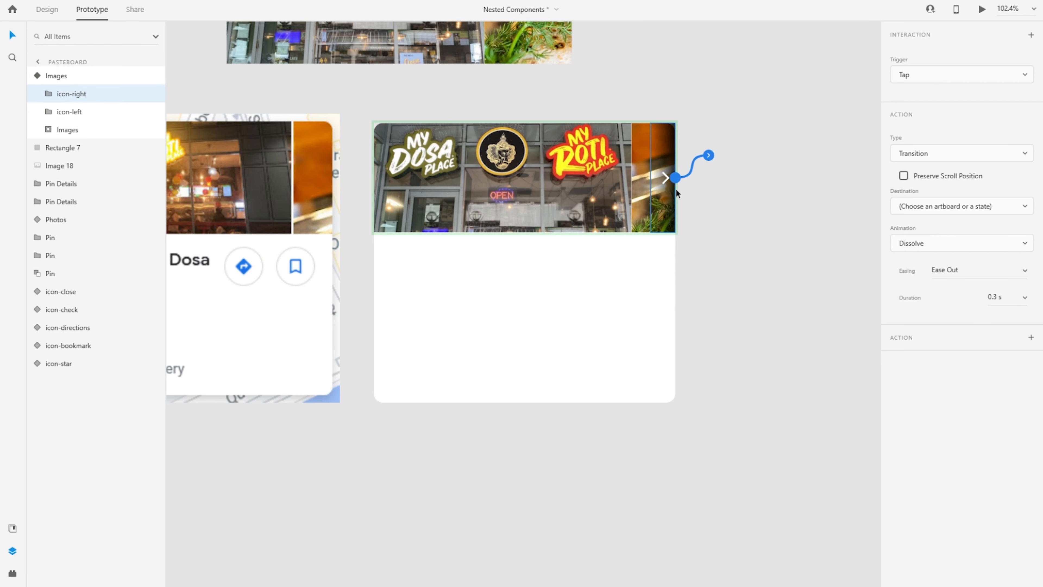
{"action": "left_click", "coordinate": [952, 154]}
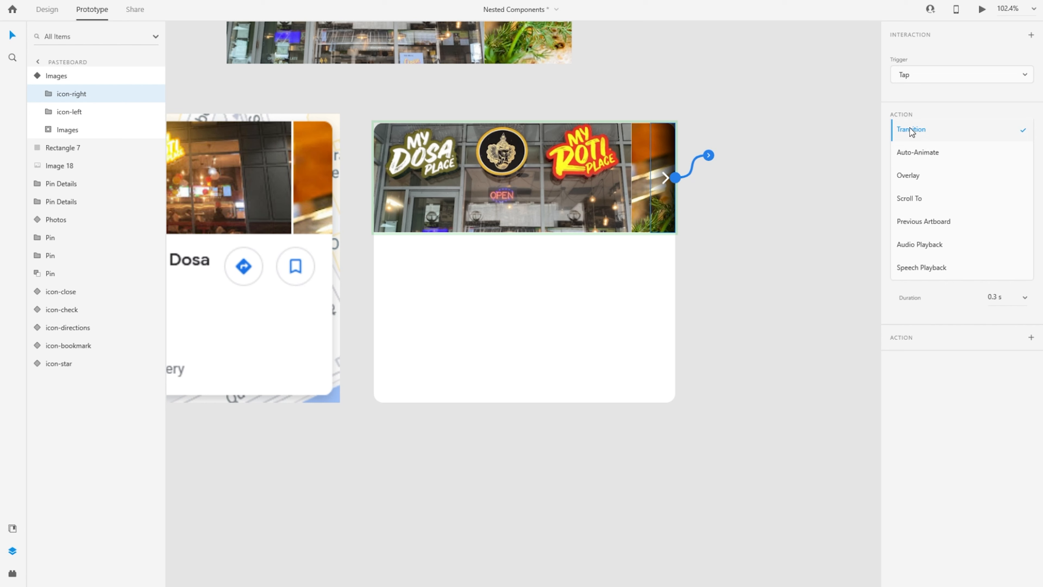
{"action": "left_click", "coordinate": [916, 151]}
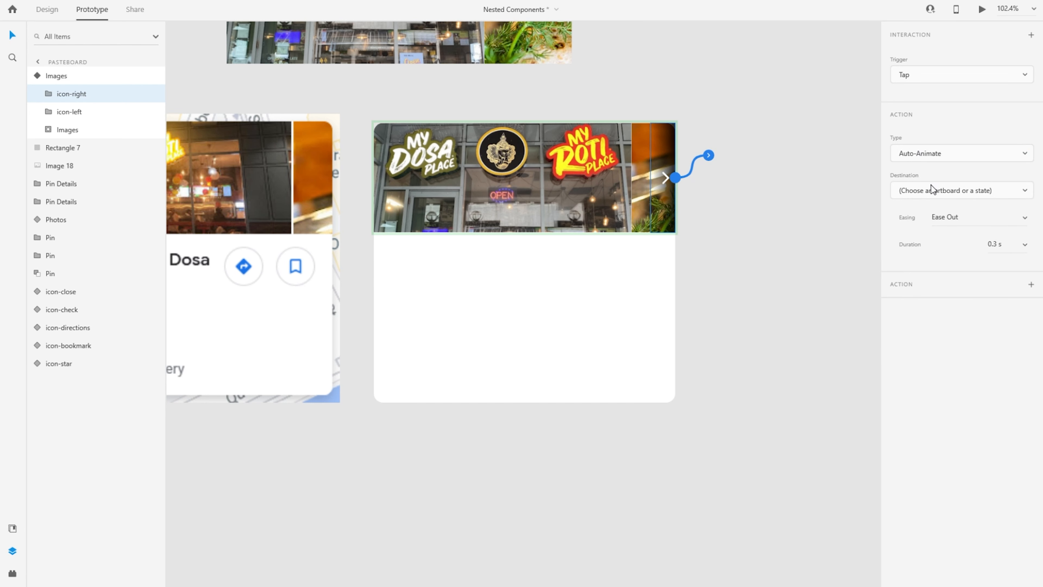
Set the Default State's icon-right interaction to destination Image 2 with Ease In-Out easing and a 0.6 s duration
{"action": "left_click", "coordinate": [980, 193]}
{"action": "left_click", "coordinate": [919, 228]}
{"action": "left_click", "coordinate": [1024, 219]}
{"action": "left_click", "coordinate": [974, 266]}
{"action": "left_click", "coordinate": [1027, 246]}
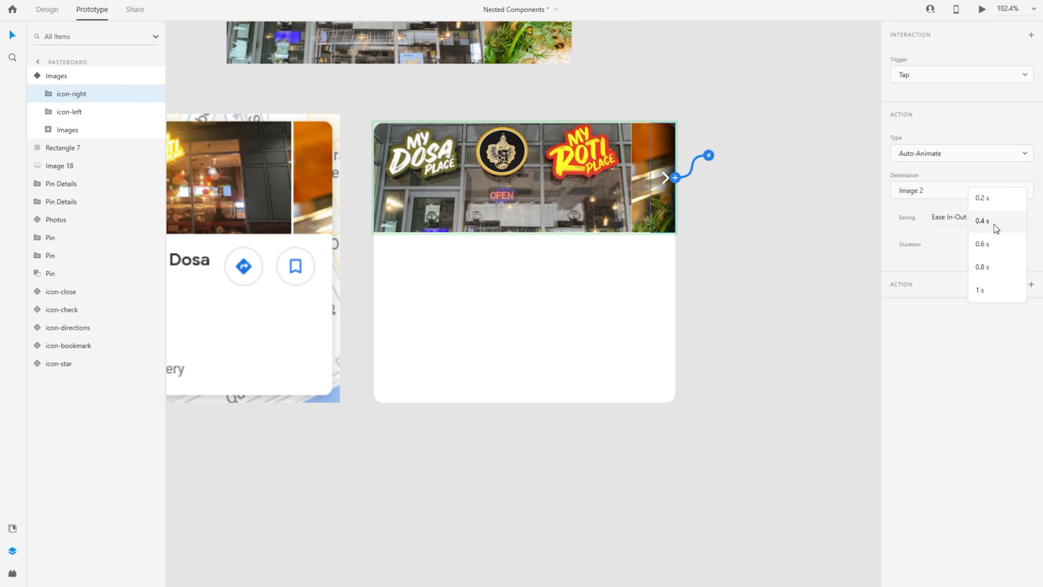
{"action": "left_click", "coordinate": [994, 224]}
{"action": "left_click", "coordinate": [1026, 246]}
{"action": "left_click", "coordinate": [996, 270]}
In the Image 2 state, add a tap Auto-Animate interaction from icon-left back to the Default State
{"action": "left_click", "coordinate": [61, 77]}
{"action": "left_click", "coordinate": [920, 76]}
{"action": "left_click", "coordinate": [69, 112]}
{"action": "left_click", "coordinate": [1031, 36]}
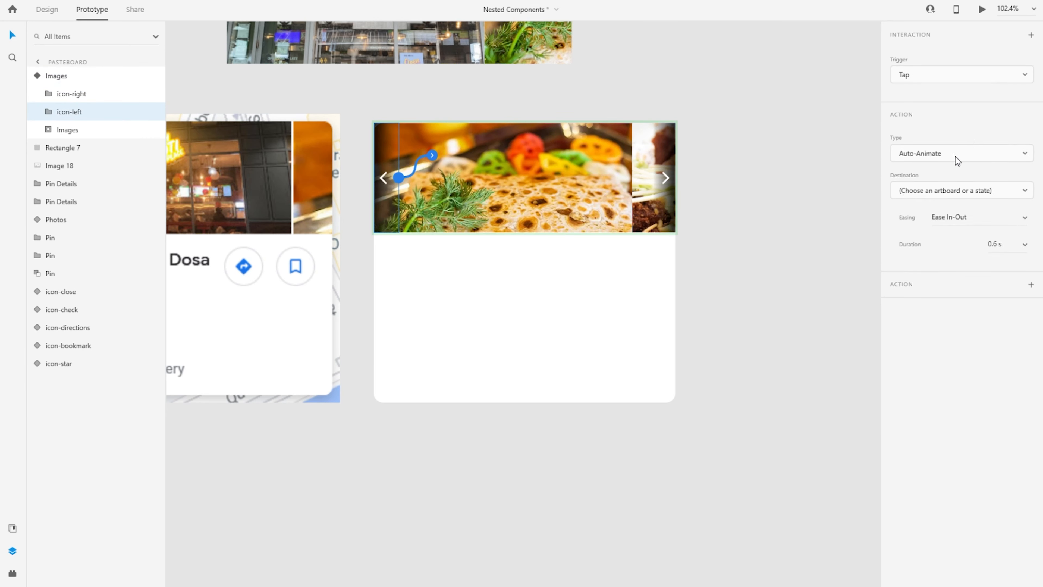
{"action": "left_click", "coordinate": [957, 190]}
{"action": "left_click", "coordinate": [929, 208]}
In the Image 2 state, add a tap Auto-Animate interaction from icon-right to Image 3
{"action": "left_click", "coordinate": [70, 94]}
{"action": "left_click", "coordinate": [1031, 36]}
{"action": "left_click", "coordinate": [961, 190]}
In the Image 3 state, link icon-left to Image 2 and icon-right to Image 4 with Auto-Animate on tap
{"action": "left_click", "coordinate": [57, 76]}
{"action": "left_click", "coordinate": [922, 89]}
{"action": "double_click", "coordinate": [384, 178]}
{"action": "left_click", "coordinate": [665, 178]}
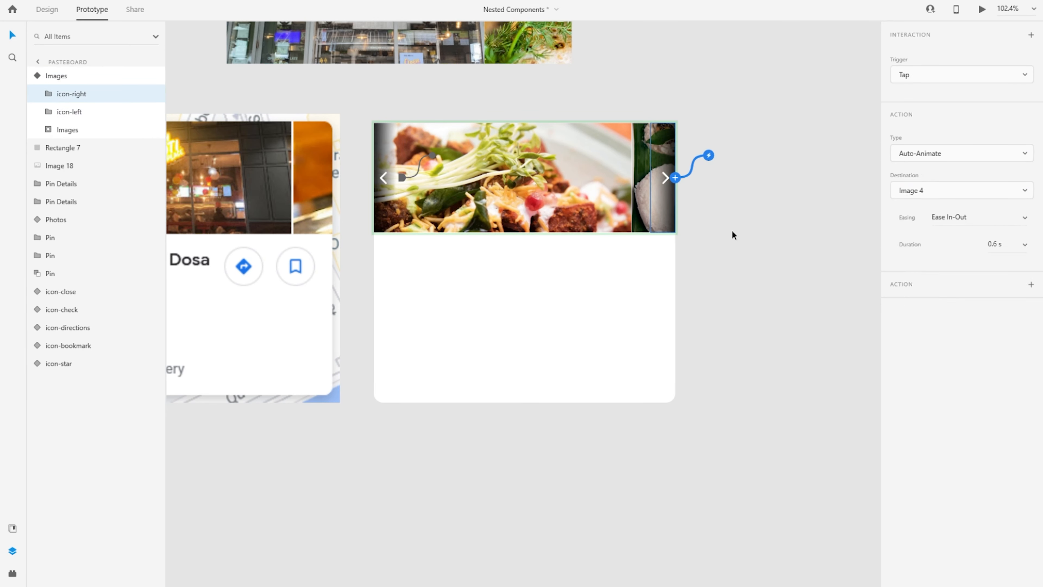
In the Image 4 state, link icon-left back to Image 3 with Auto-Animate on tap, then return to design mode
{"action": "left_click", "coordinate": [922, 107]}
{"action": "left_click", "coordinate": [398, 177]}
{"action": "left_click", "coordinate": [47, 9]}
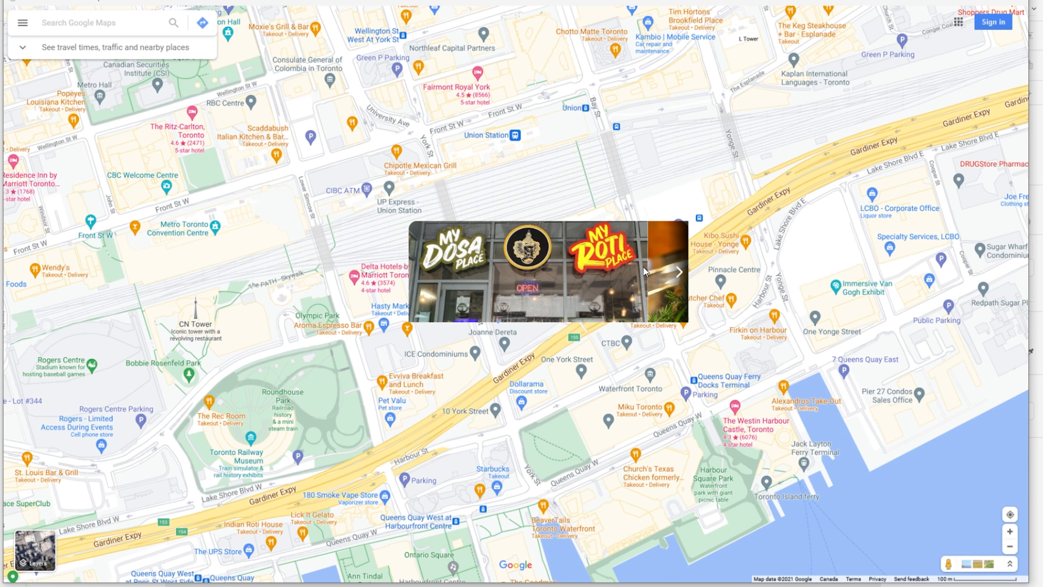
Test the carousel in the preview by advancing through the photos to the last one and back to the first
{"action": "left_click", "coordinate": [678, 271]}
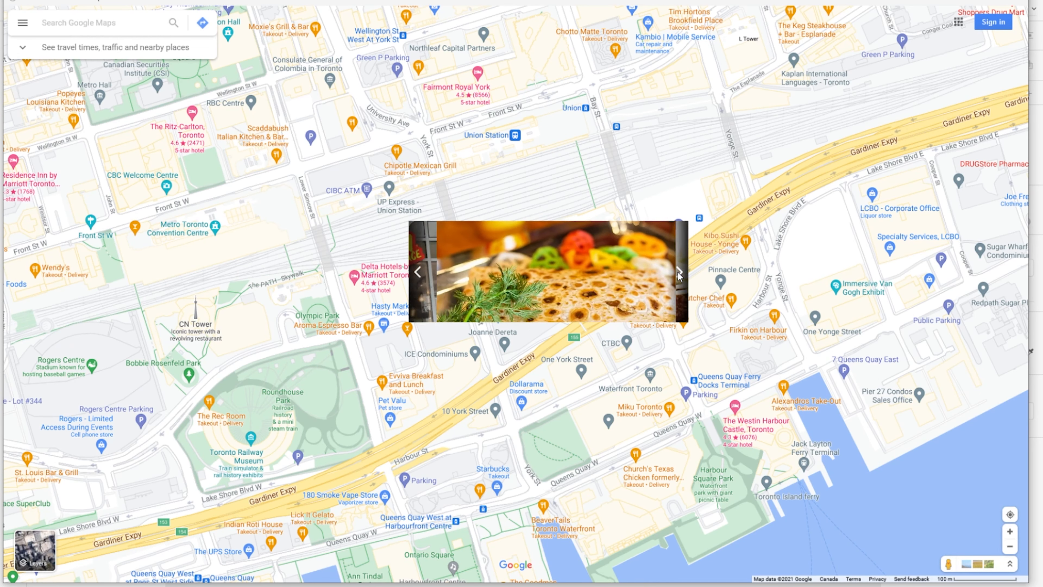
{"action": "left_click", "coordinate": [678, 272]}
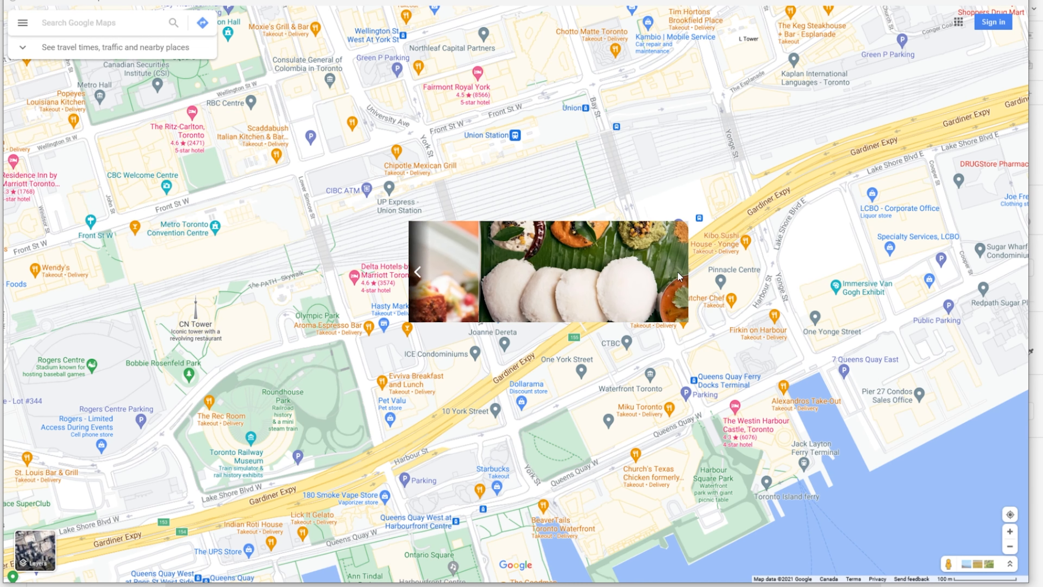
{"action": "left_click", "coordinate": [419, 273]}
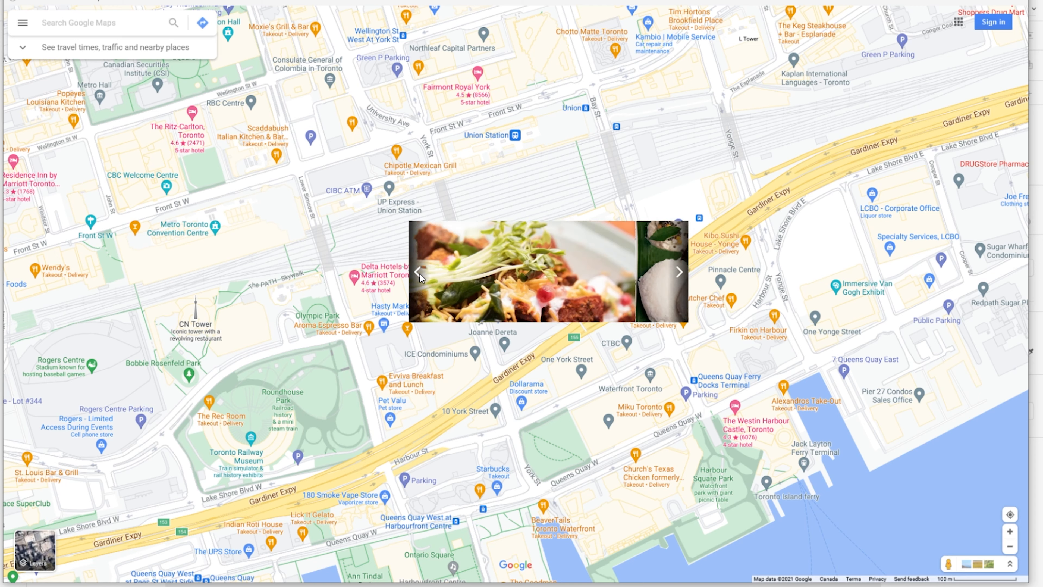
{"action": "left_click", "coordinate": [419, 273]}
{"action": "left_click", "coordinate": [419, 272]}
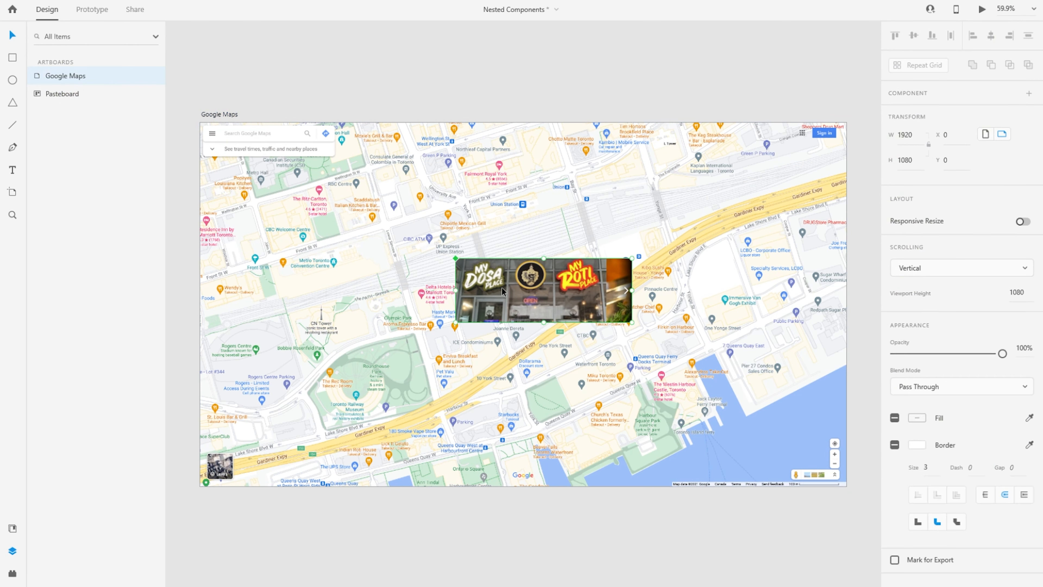
Move the Images component from the Google Maps artboard back onto the white card at X 2460, Y -925
{"action": "left_click_drag", "start_coordinate": [501, 287], "coordinate": [739, 118]}
{"action": "left_click_drag", "start_coordinate": [786, 72], "coordinate": [277, 165]}
{"action": "left_click_drag", "start_coordinate": [275, 200], "coordinate": [610, 146]}
{"action": "scroll", "coordinate": [703, 150], "scroll_direction": "up", "scroll_amount": 5}
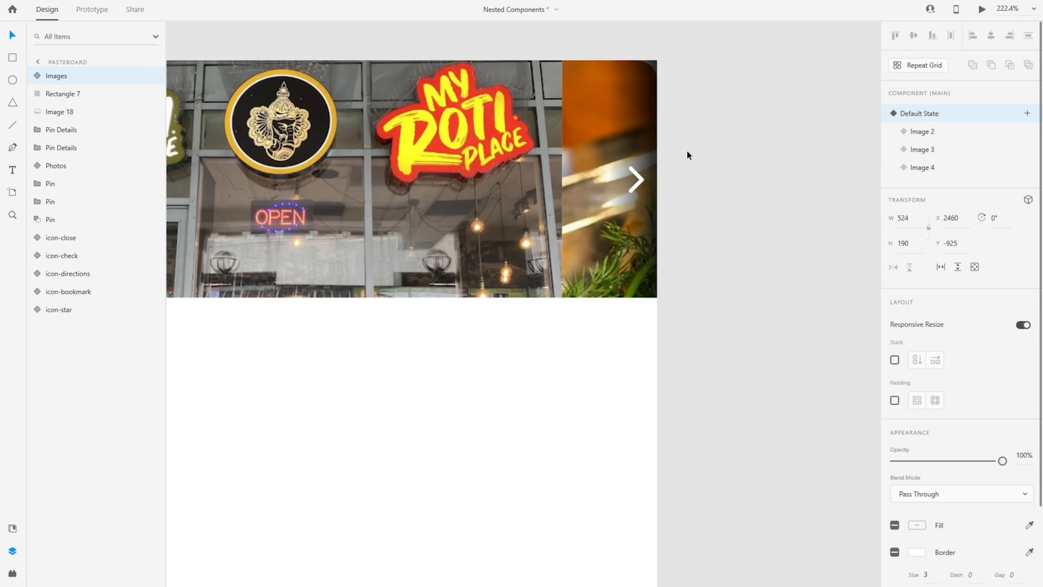
{"action": "scroll", "coordinate": [687, 151], "scroll_direction": "down", "scroll_amount": 1}
{"action": "left_click_drag", "start_coordinate": [719, 141], "coordinate": [813, 133]}
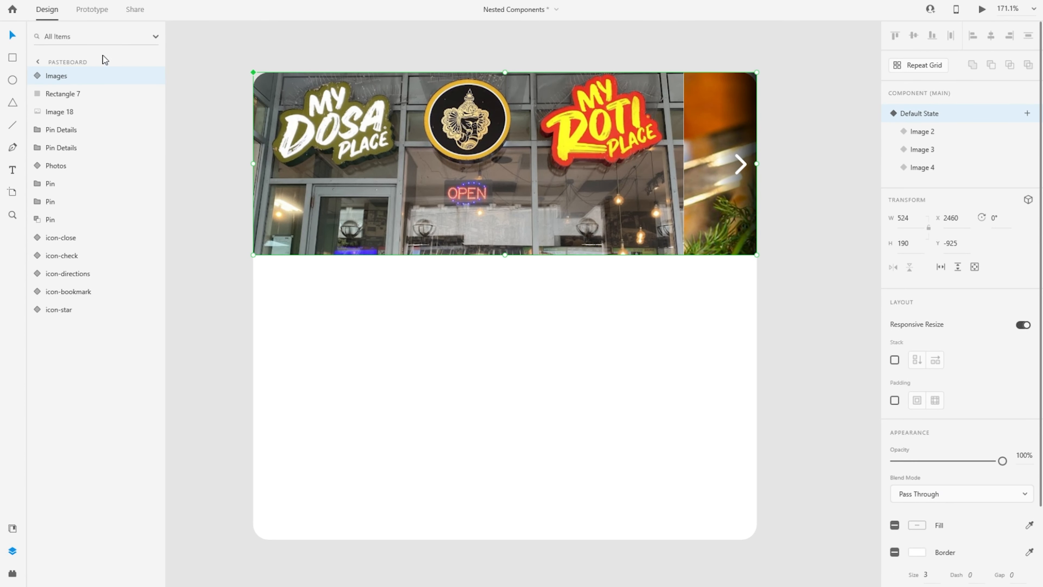
Duplicate the Mask shape from the nested Images group and place the copy above icon-right directly inside the component
{"action": "left_click", "coordinate": [40, 76]}
{"action": "left_click", "coordinate": [65, 131]}
{"action": "left_click", "coordinate": [61, 148]}
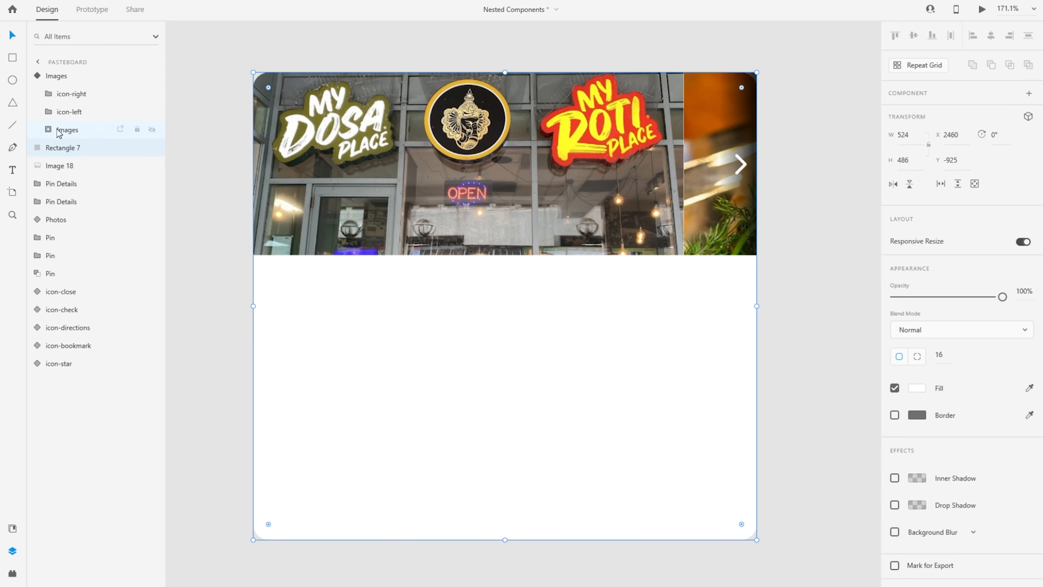
{"action": "left_click", "coordinate": [60, 131]}
{"action": "left_click", "coordinate": [82, 166]}
{"action": "left_click", "coordinate": [80, 148]}
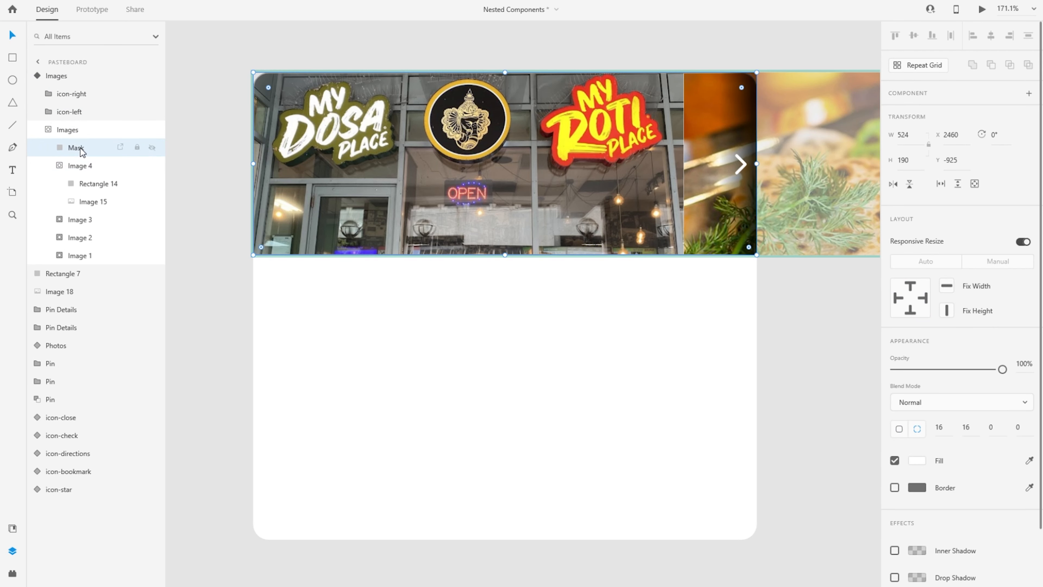
{"action": "left_click", "coordinate": [61, 165]}
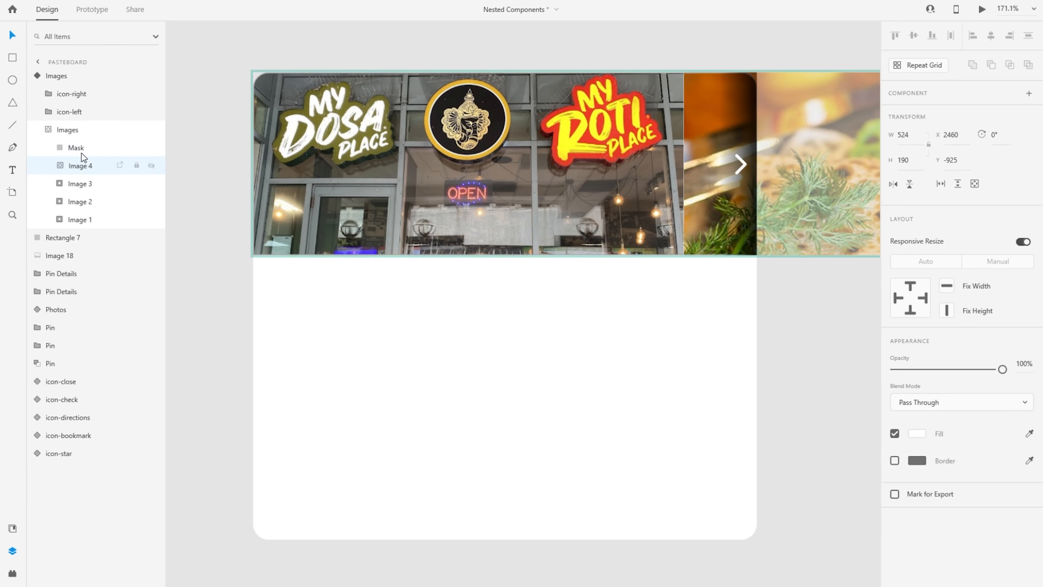
{"action": "left_click", "coordinate": [82, 151]}
{"action": "left_click_drag", "start_coordinate": [73, 147], "coordinate": [50, 109]}
{"action": "left_click", "coordinate": [50, 109]}
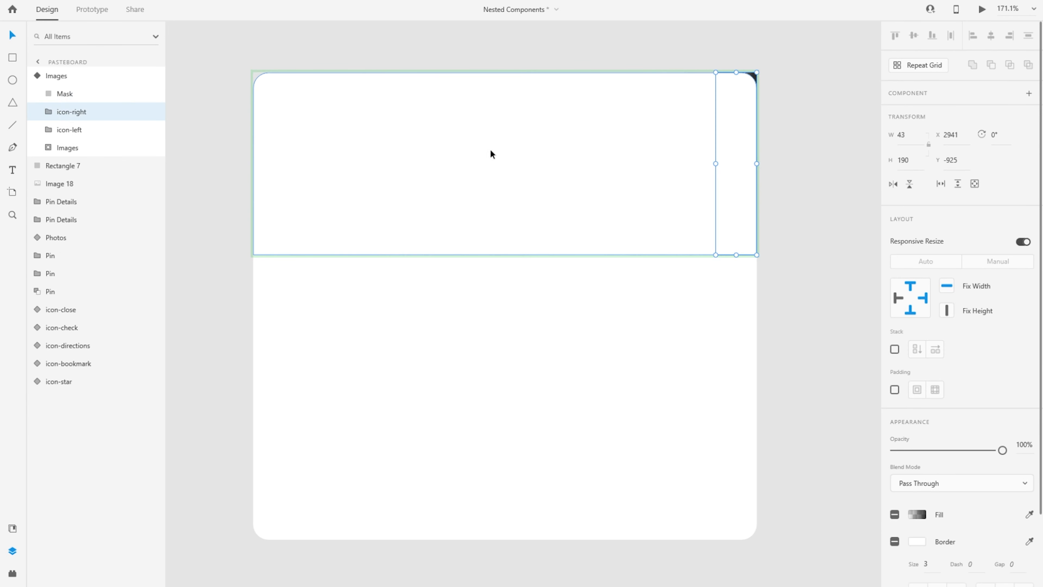
Mask the icon-right, icon-left and Images layers with the copied Mask shape and check every component state
{"action": "left_click", "coordinate": [80, 148], "text": "shift"}
{"action": "right_click", "coordinate": [78, 149]}
{"action": "left_click", "coordinate": [144, 324]}
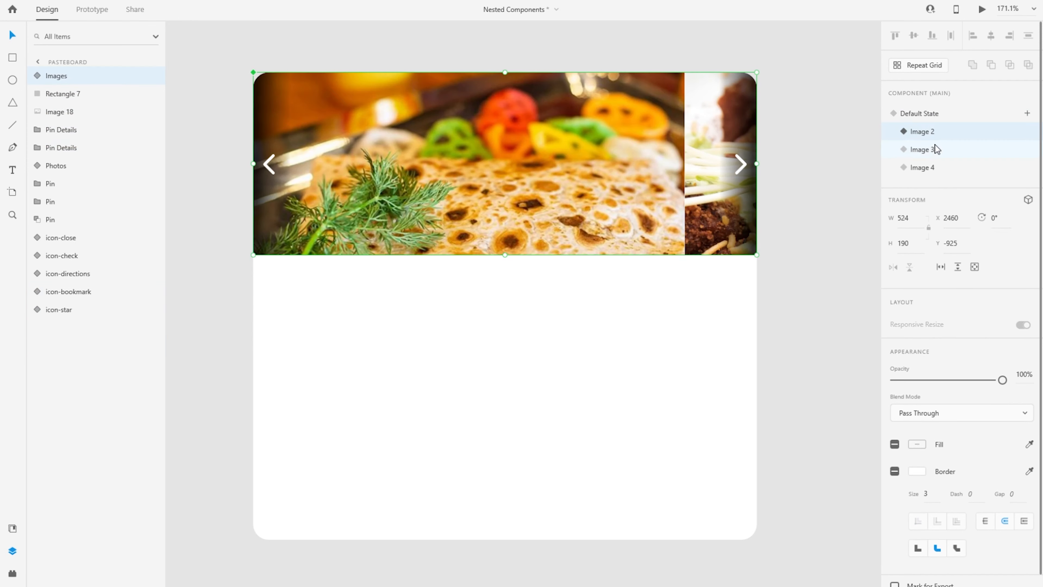
{"action": "left_click", "coordinate": [933, 153]}
{"action": "left_click", "coordinate": [931, 168]}
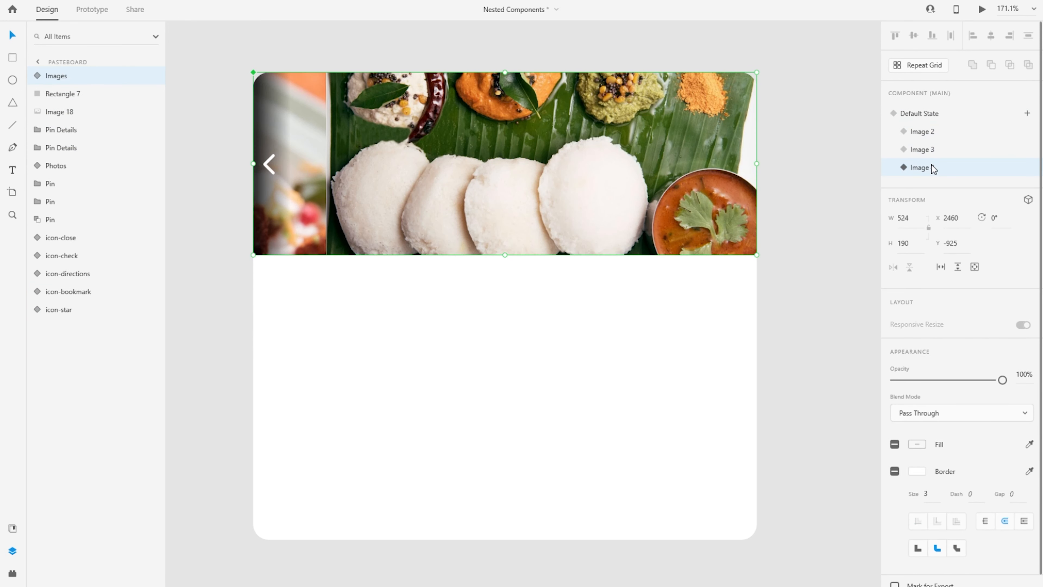
{"action": "left_click", "coordinate": [936, 111]}
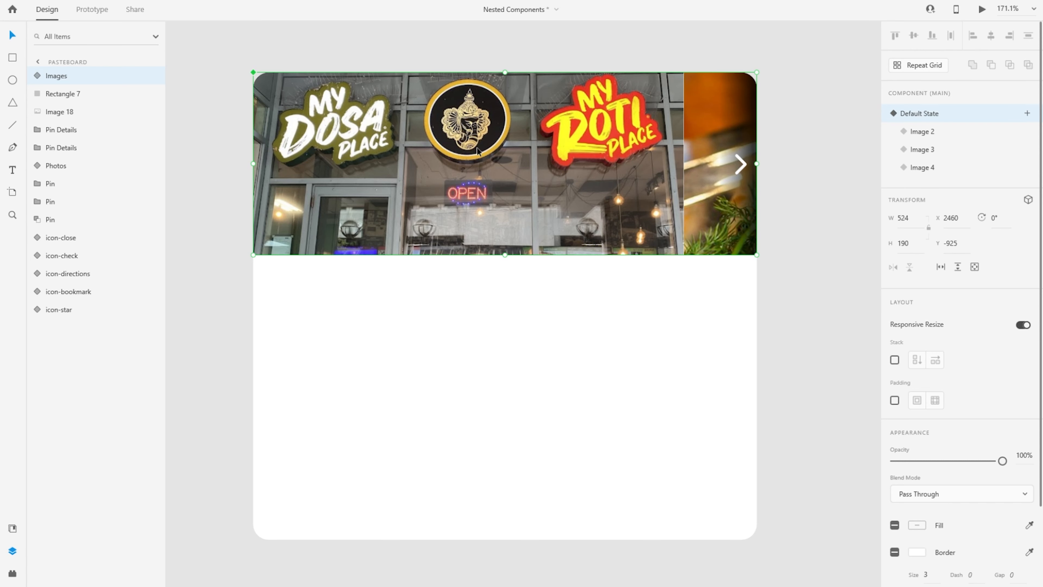
Move the main Images component off the white card to X 1824, Y -1423
{"action": "scroll", "coordinate": [582, 196], "scroll_direction": "down", "scroll_amount": 6}
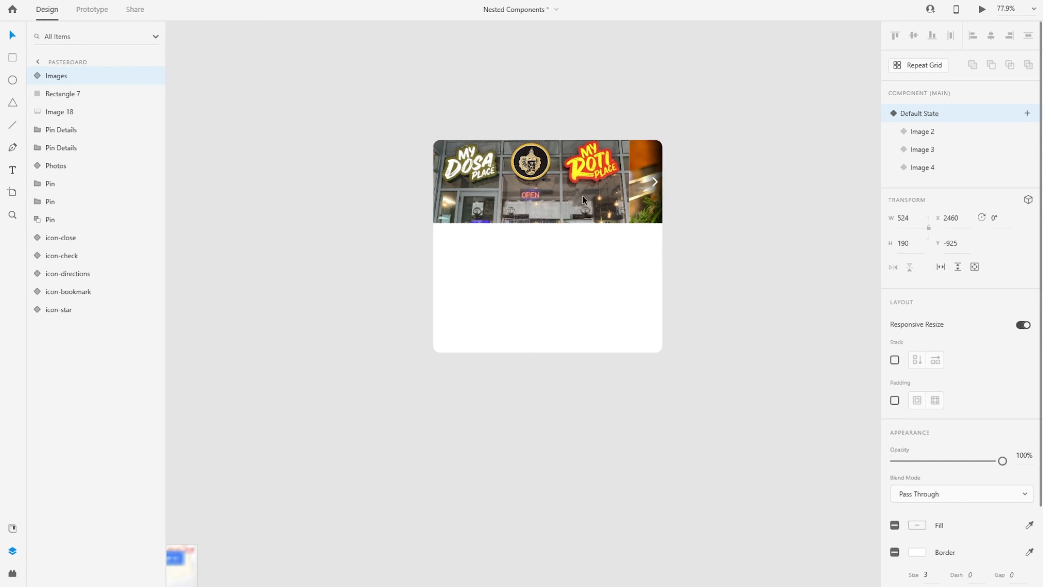
{"action": "left_click_drag", "start_coordinate": [423, 142], "coordinate": [584, 198]}
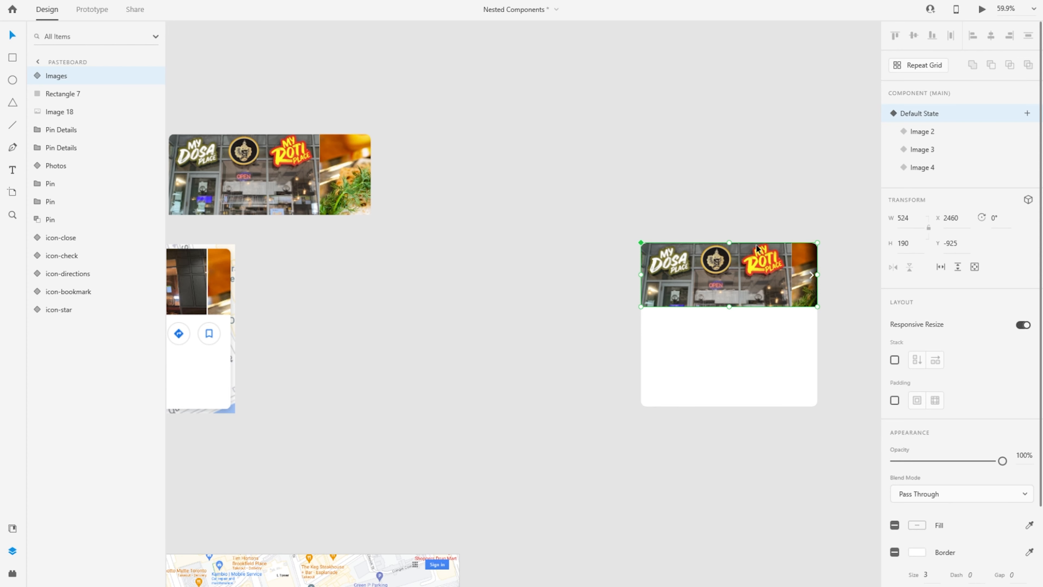
{"action": "left_click_drag", "start_coordinate": [735, 276], "coordinate": [511, 117]}
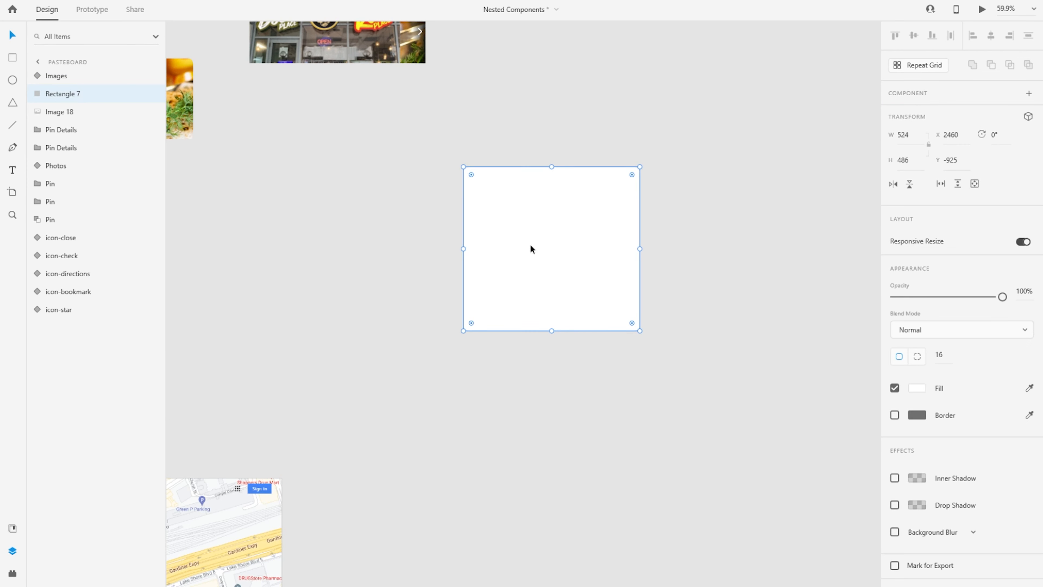
Duplicate the main Images component as an instance on the white card at X 2460, Y -925
{"action": "left_click_drag", "start_coordinate": [354, 145], "coordinate": [419, 213]}
{"action": "left_click", "coordinate": [373, 93]}
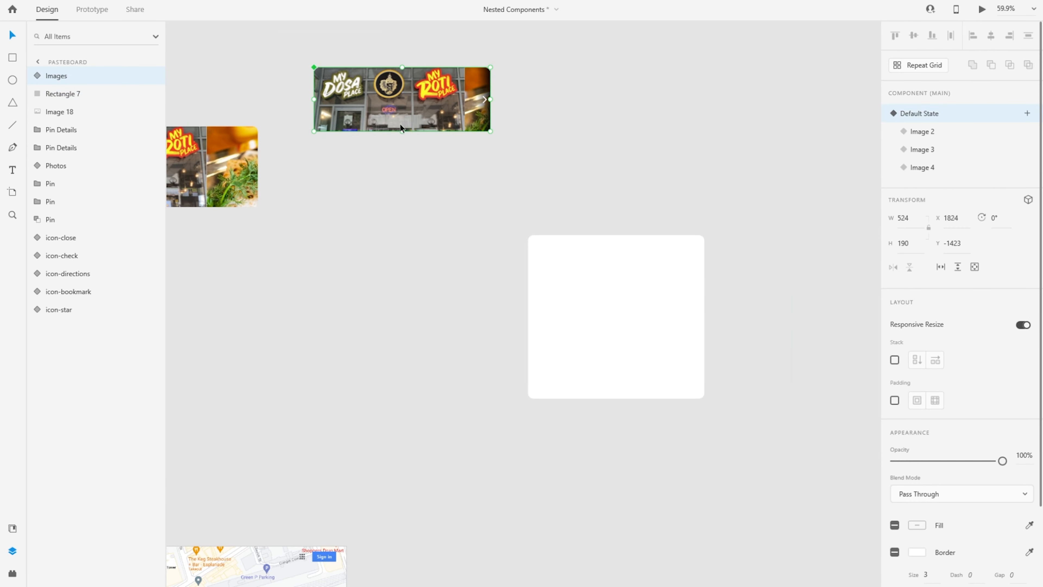
{"action": "left_click_drag", "start_coordinate": [389, 94], "coordinate": [600, 263]}
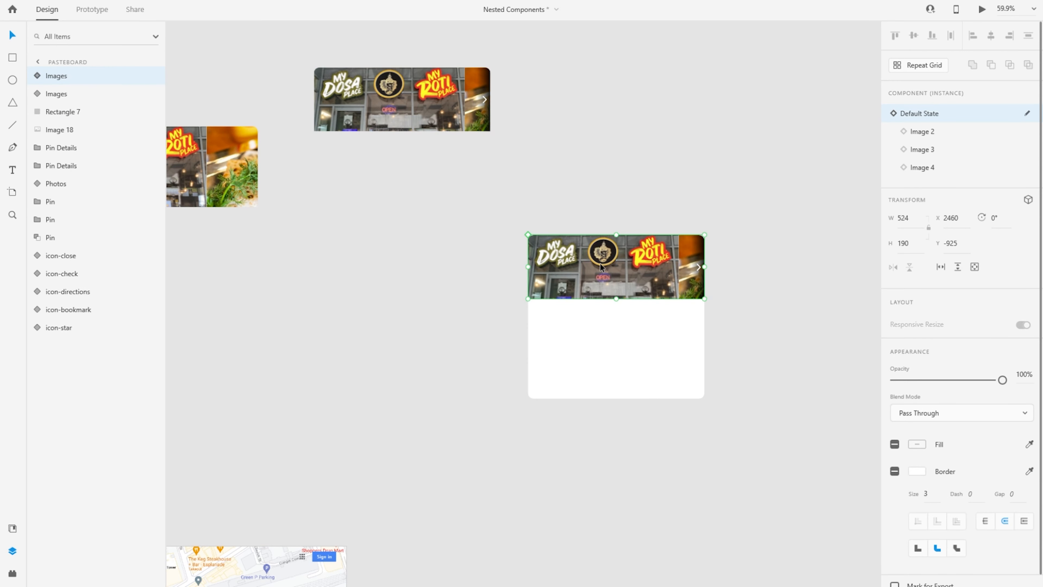
Compare the carousel instance on the card with the main Images component and the reference pin card's details
{"action": "scroll", "coordinate": [669, 285], "scroll_direction": "up", "scroll_amount": 5}
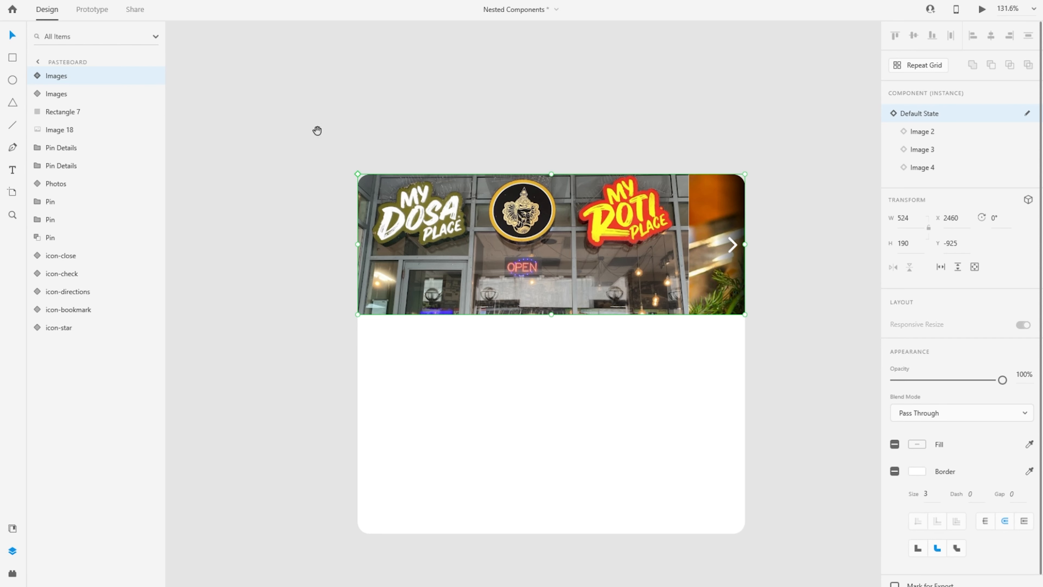
{"action": "left_click_drag", "start_coordinate": [316, 131], "coordinate": [777, 453]}
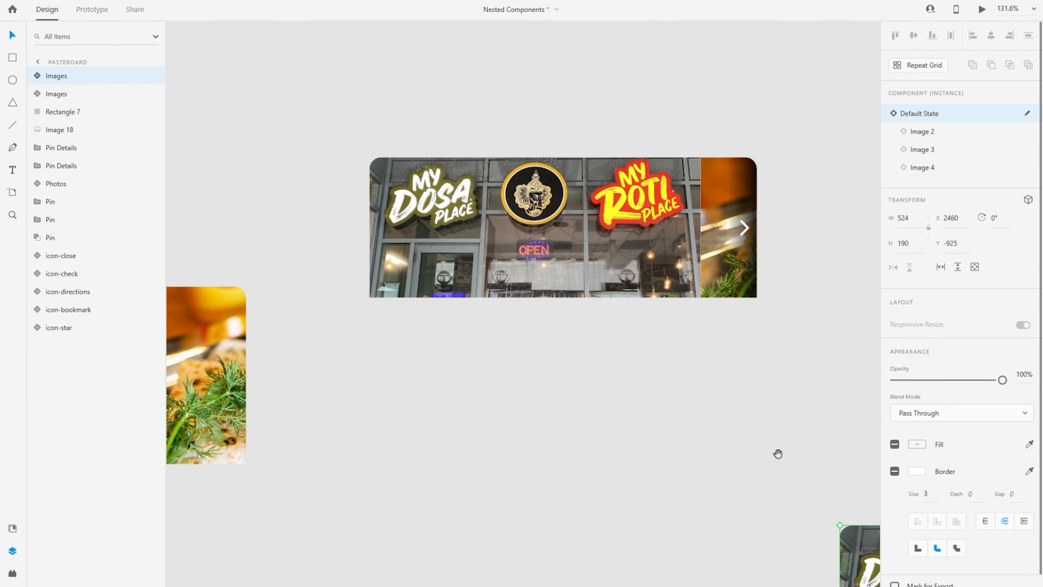
{"action": "left_click", "coordinate": [540, 214]}
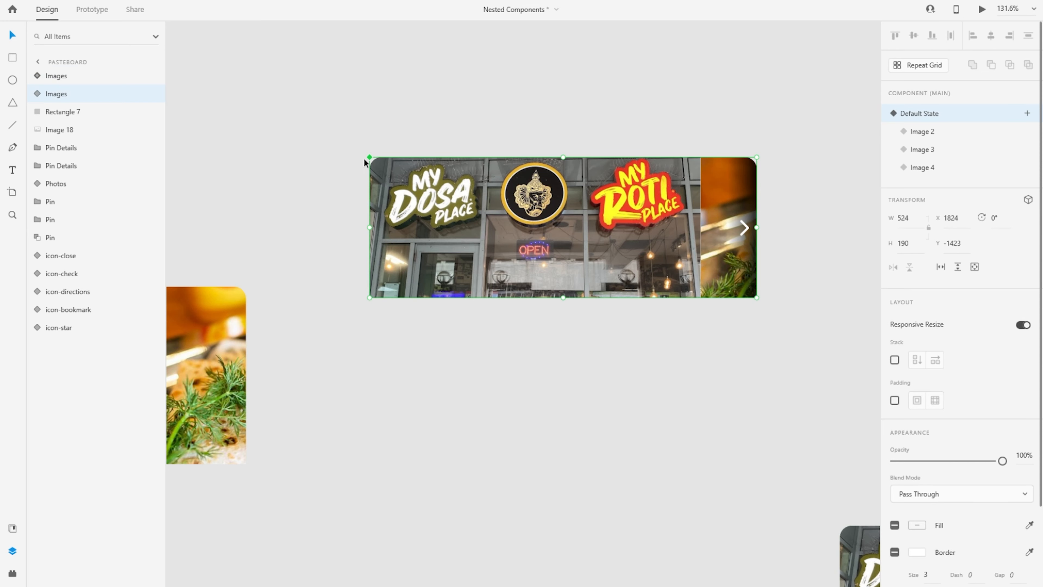
{"action": "left_click_drag", "start_coordinate": [729, 460], "coordinate": [216, 59]}
{"action": "left_click", "coordinate": [411, 341]}
{"action": "scroll", "coordinate": [594, 320], "scroll_direction": "down", "scroll_amount": 2}
{"action": "scroll", "coordinate": [595, 323], "scroll_direction": "down", "scroll_amount": 2}
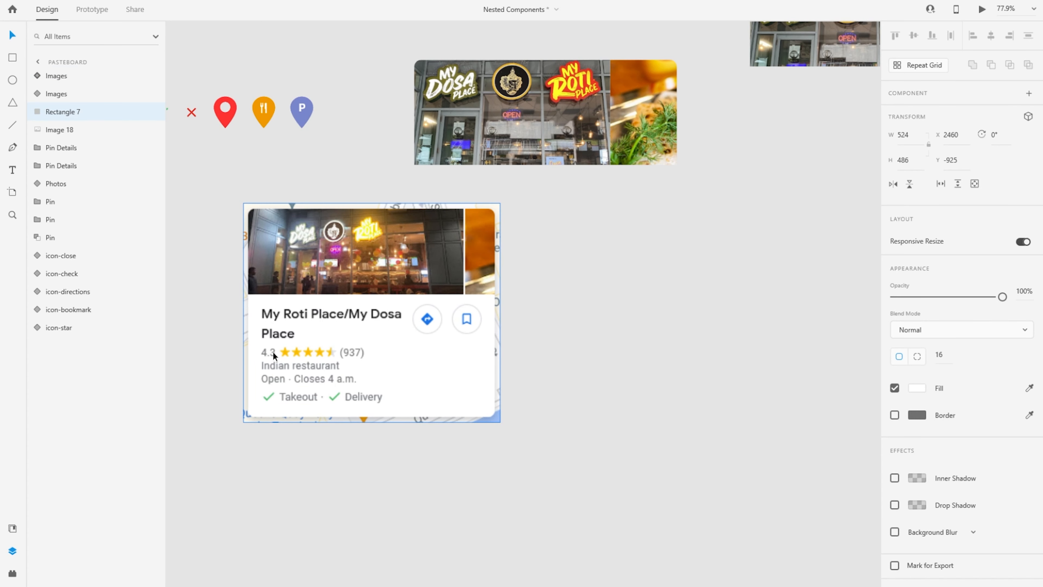
Add the title "My Roti Place/ My Dosa Place" in Roboto Bold 26 to the card, with bookmark and directions icon instances beside it
{"action": "left_click_drag", "start_coordinate": [652, 345], "coordinate": [219, 284]}
{"action": "scroll", "coordinate": [369, 283], "scroll_direction": "up", "scroll_amount": 2}
{"action": "left_click", "coordinate": [384, 283]}
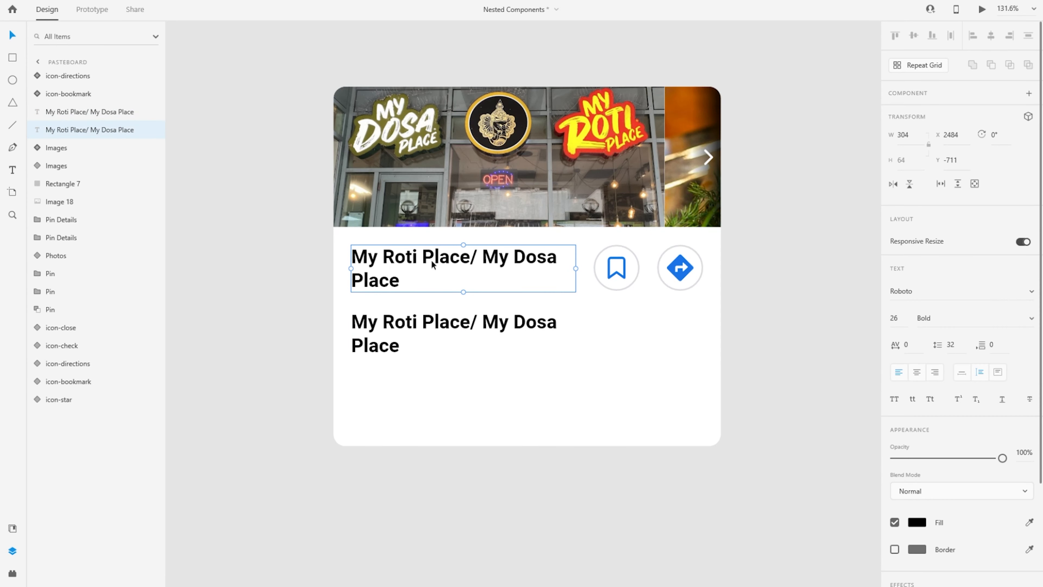
{"action": "left_click", "coordinate": [610, 274]}
{"action": "left_click", "coordinate": [681, 267]}
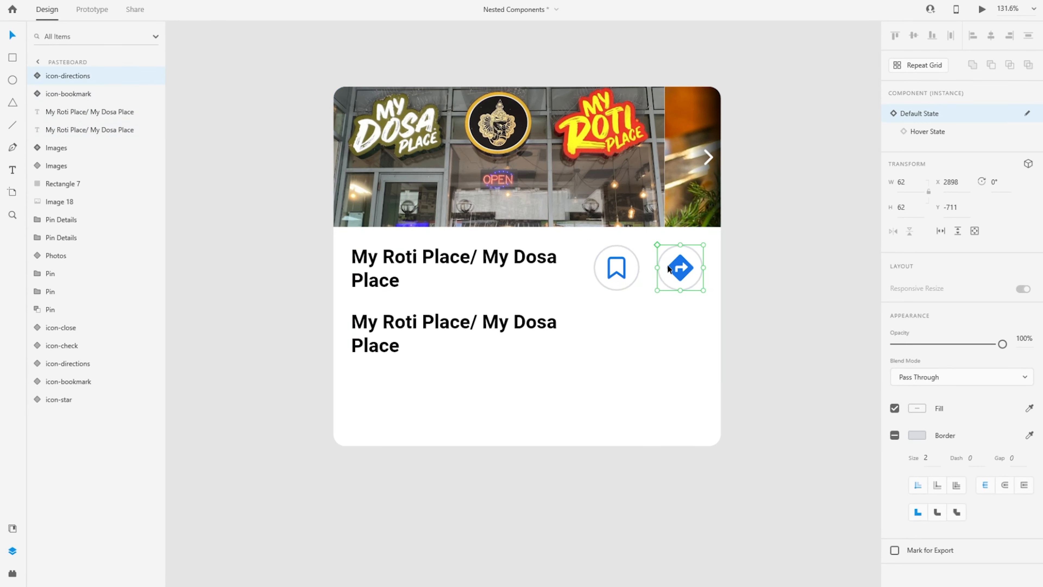
{"action": "left_click", "coordinate": [621, 267]}
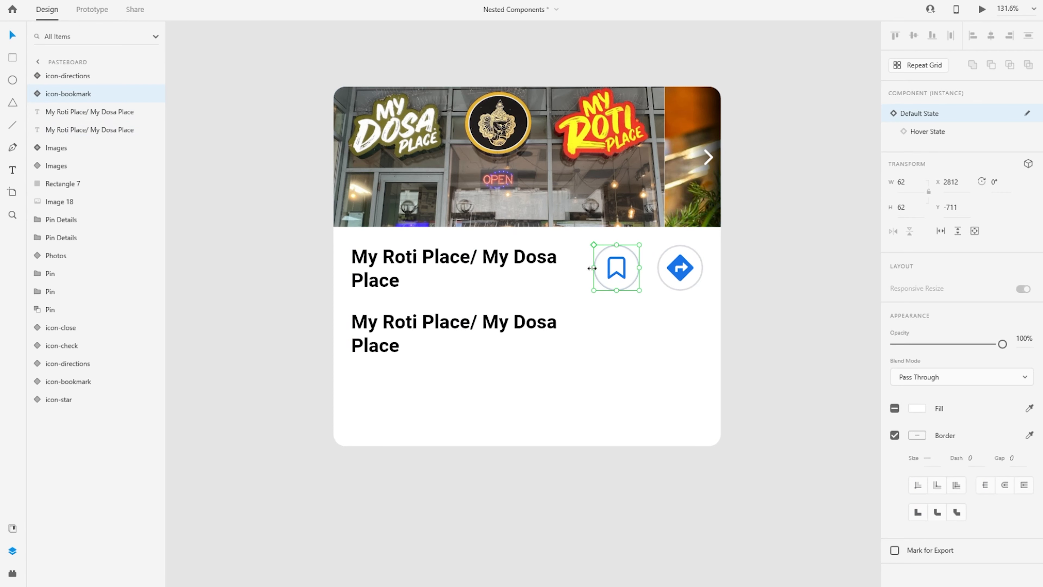
{"action": "left_click", "coordinate": [672, 269]}
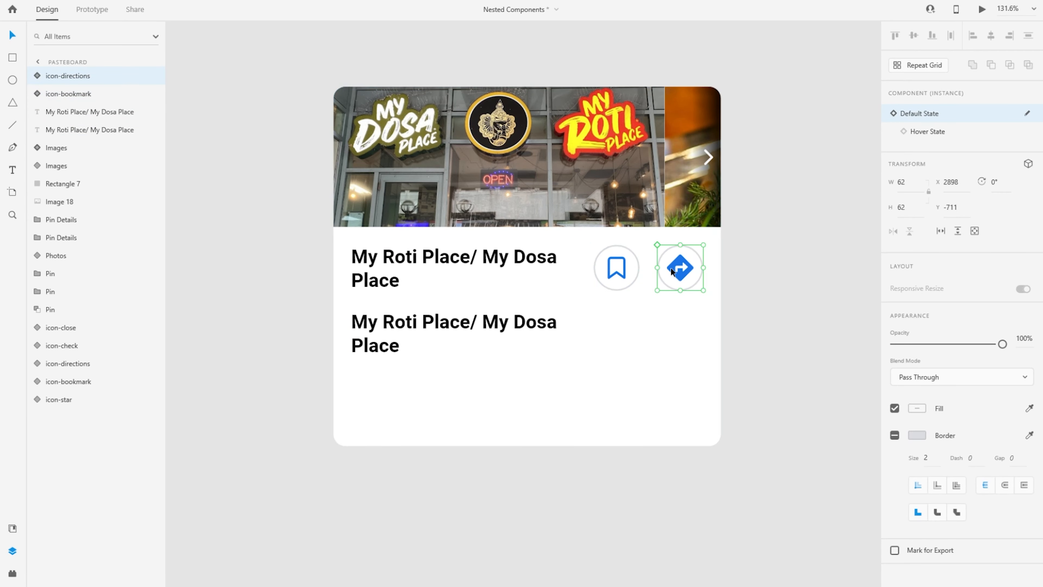
Change the duplicate title text below the heading to "4.3" in Roboto Regular, size 18
{"action": "key", "text": "ctrl+z"}
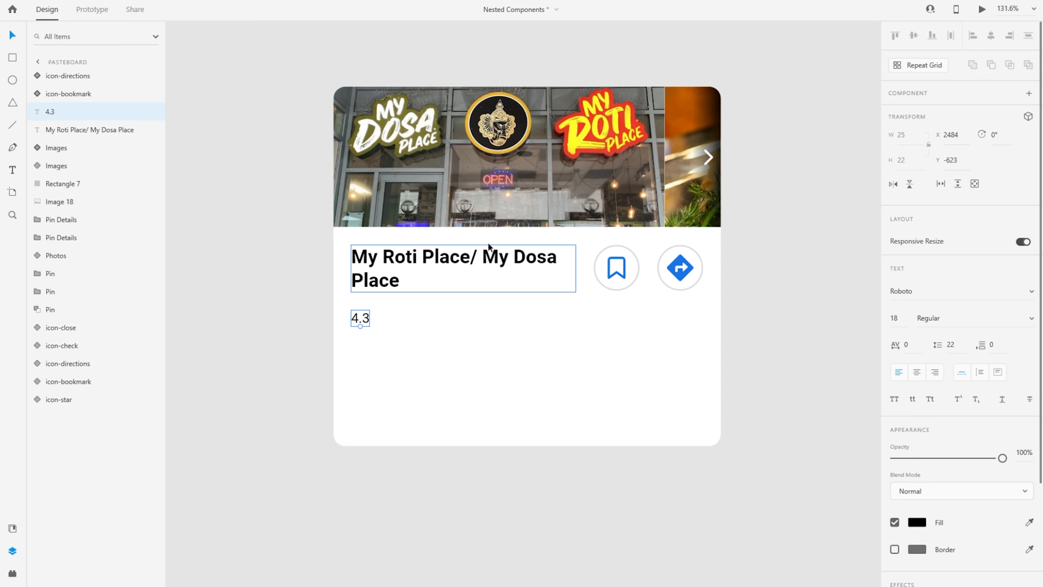
{"action": "scroll", "coordinate": [526, 204], "scroll_direction": "up", "scroll_amount": 3}
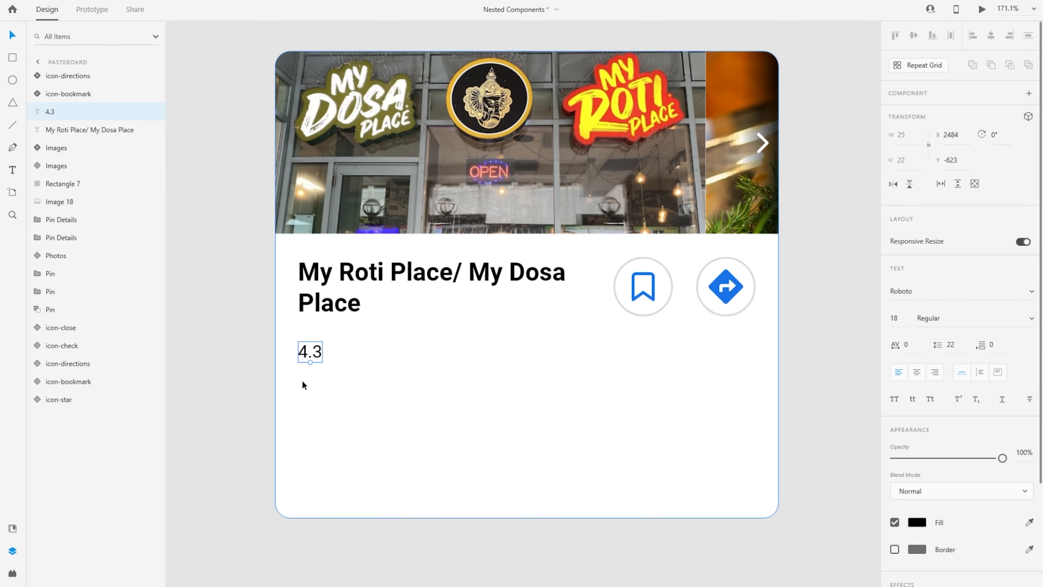
{"action": "scroll", "coordinate": [254, 324], "scroll_direction": "up", "scroll_amount": 1}
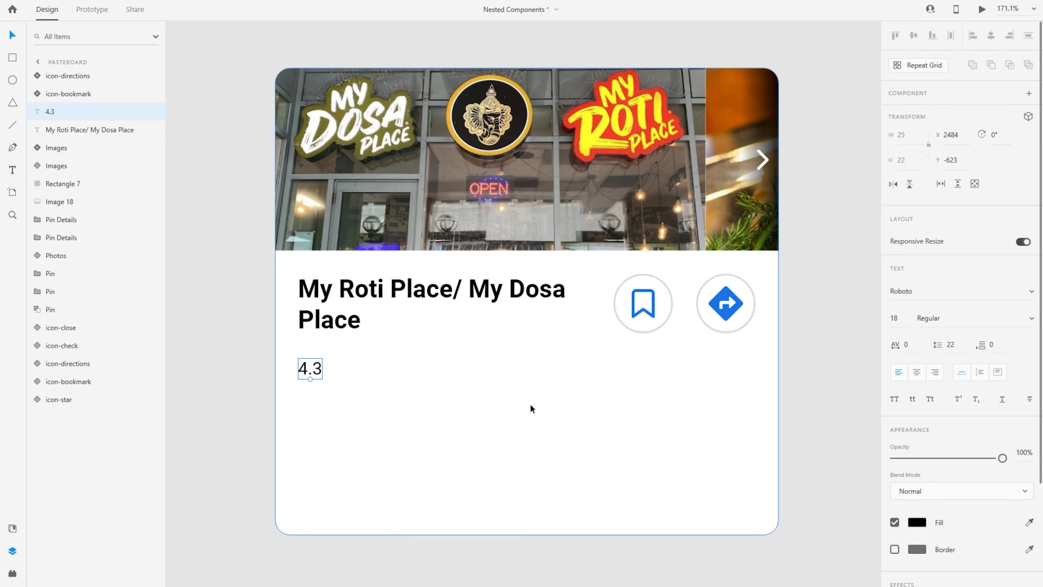
{"action": "scroll", "coordinate": [621, 379], "scroll_direction": "down", "scroll_amount": 2}
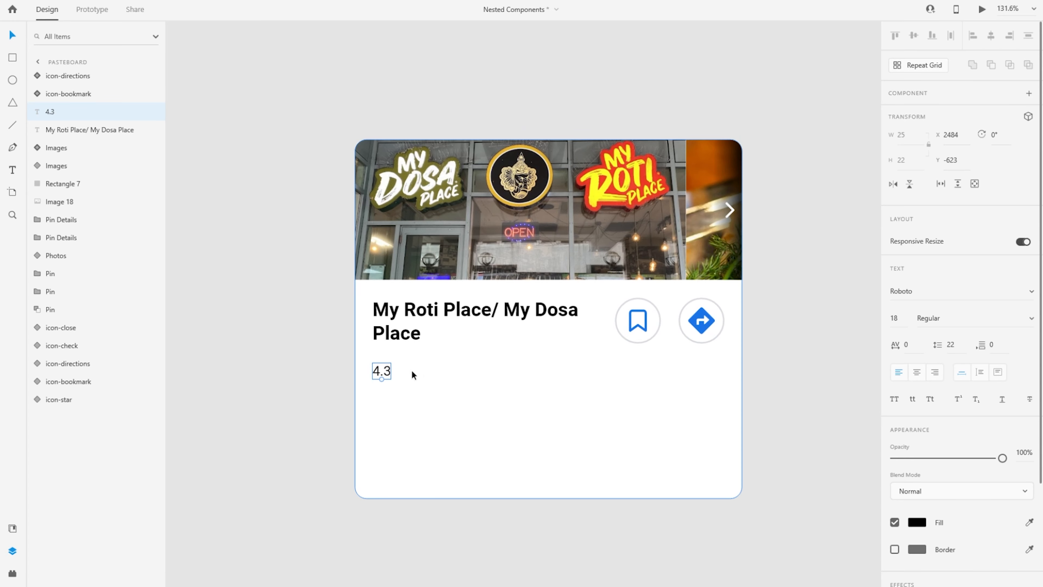
{"action": "scroll", "coordinate": [600, 362], "scroll_direction": "down", "scroll_amount": 5}
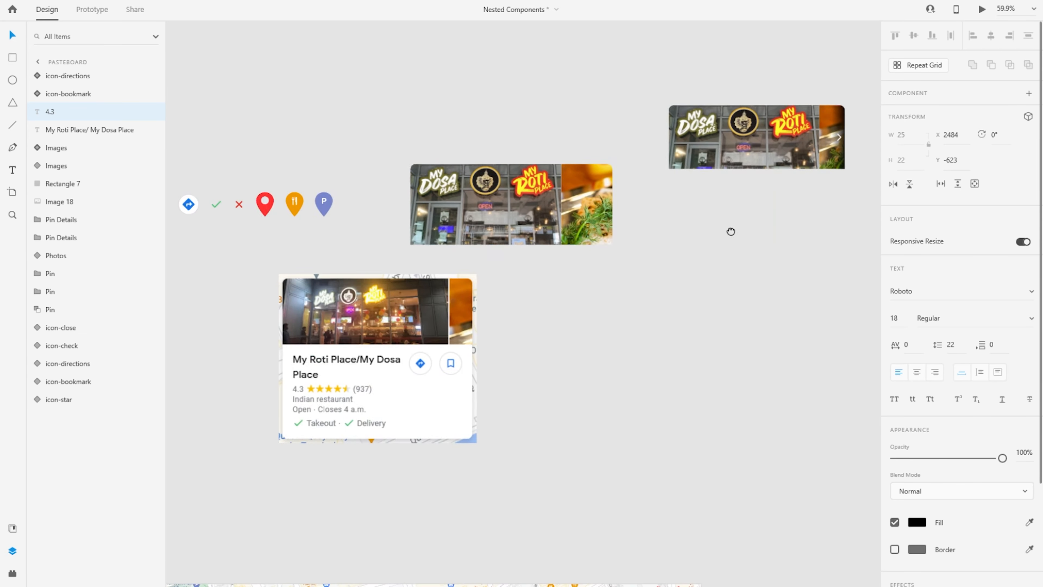
Place an icon-star instance beside the 4.3 text on the card and switch it to the Filled state
{"action": "left_click", "coordinate": [324, 222]}
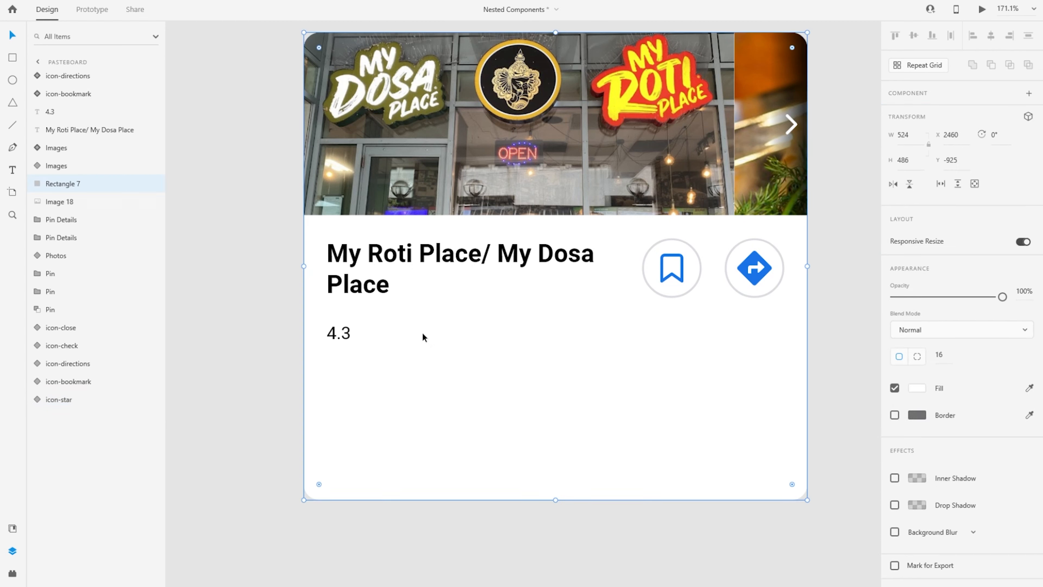
{"action": "key", "text": "ctrl+v"}
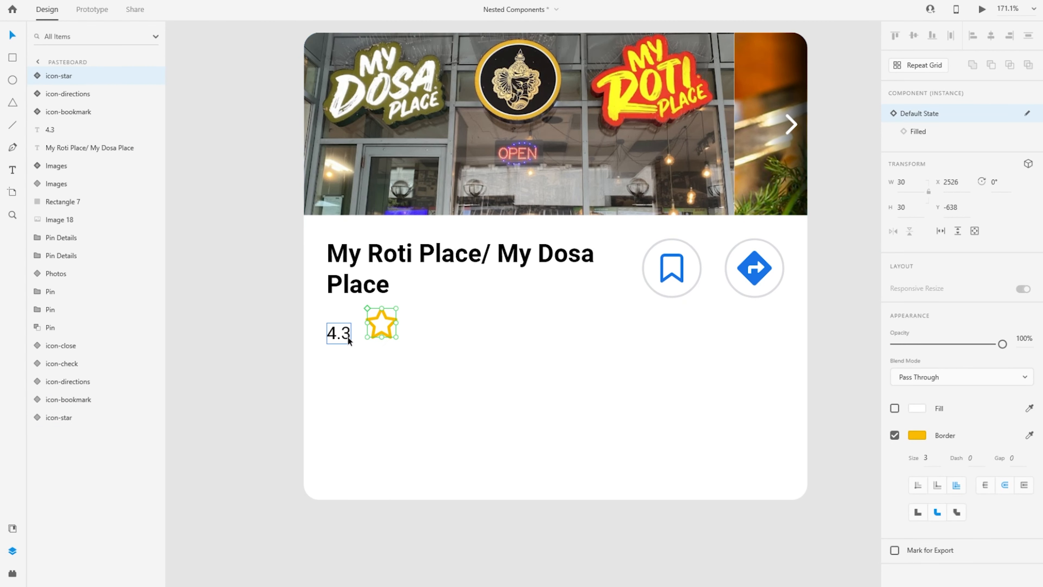
{"action": "left_click_drag", "start_coordinate": [381, 332], "coordinate": [381, 338]}
{"action": "left_click", "coordinate": [918, 131]}
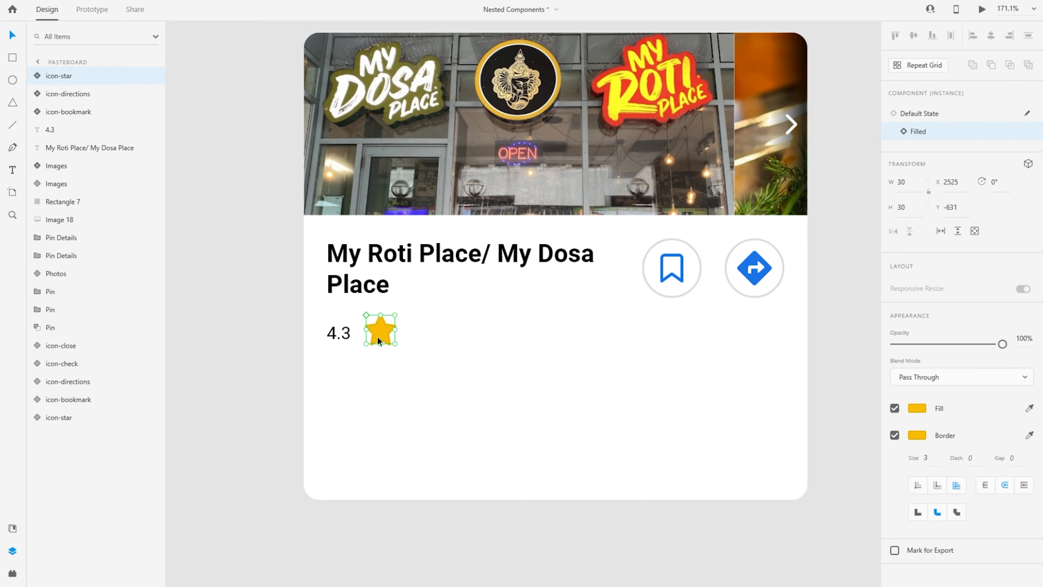
{"action": "left_click", "coordinate": [941, 115]}
{"action": "left_click", "coordinate": [934, 132]}
{"action": "left_click", "coordinate": [934, 114]}
{"action": "left_click", "coordinate": [934, 128]}
Duplicate the star into an evenly spaced row of five, with four Filled and the last in Default State
{"action": "left_click_drag", "start_coordinate": [381, 328], "coordinate": [525, 328]}
{"action": "left_click", "coordinate": [384, 329], "text": "shift"}
{"action": "left_click", "coordinate": [479, 332]}
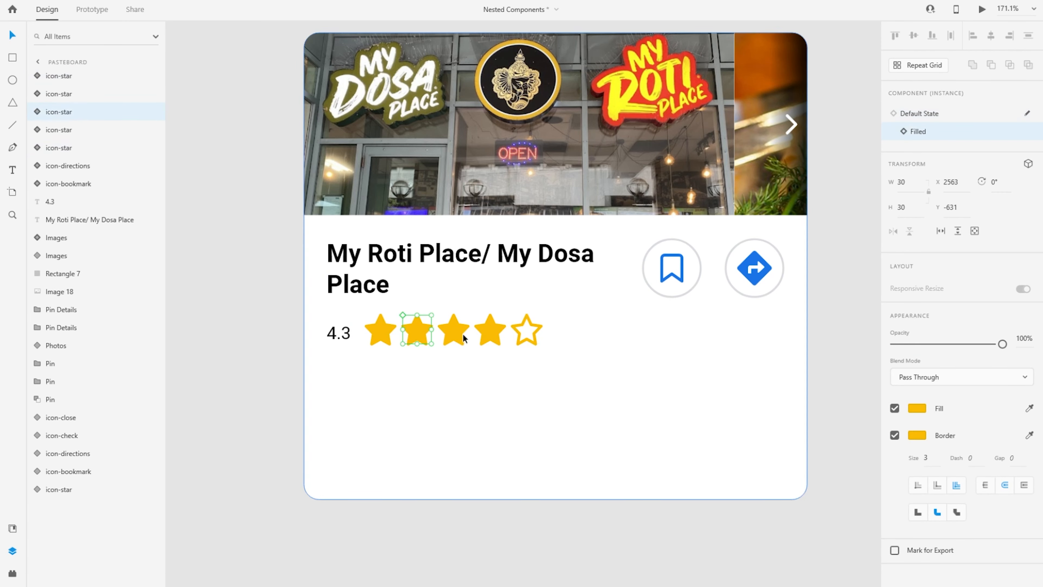
{"action": "left_click", "coordinate": [490, 332]}
{"action": "left_click", "coordinate": [529, 339]}
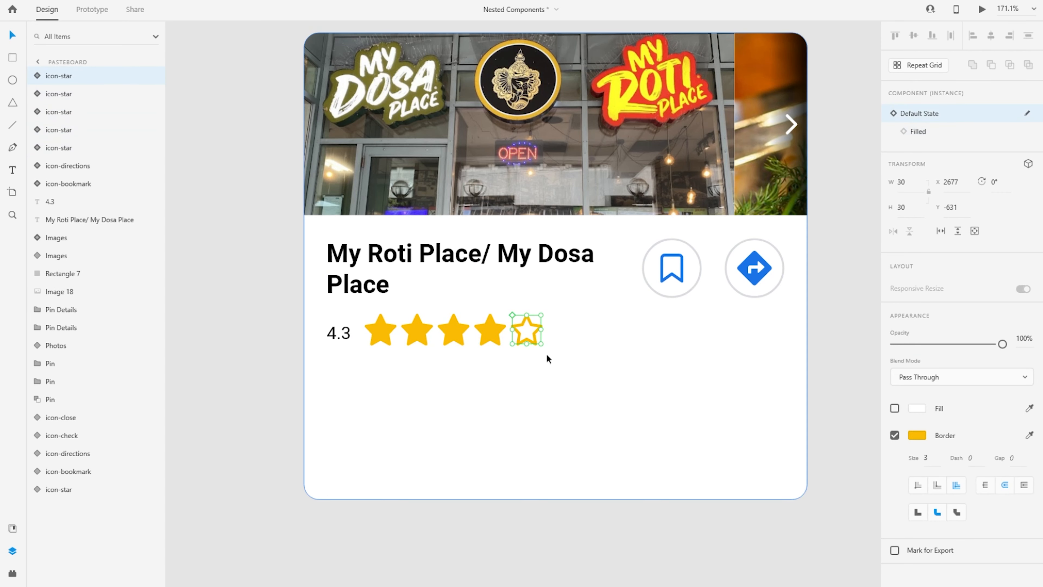
Duplicate the 4.3 text to the end of the star row and change the copy to "(7652)"
{"action": "left_click", "coordinate": [339, 340]}
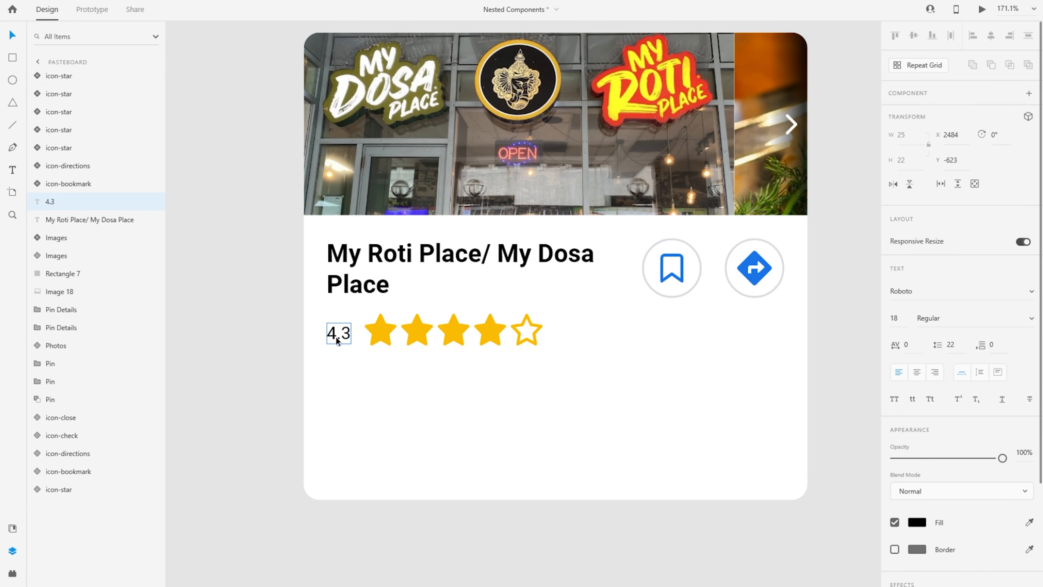
{"action": "left_click_drag", "start_coordinate": [331, 337], "coordinate": [559, 335]}
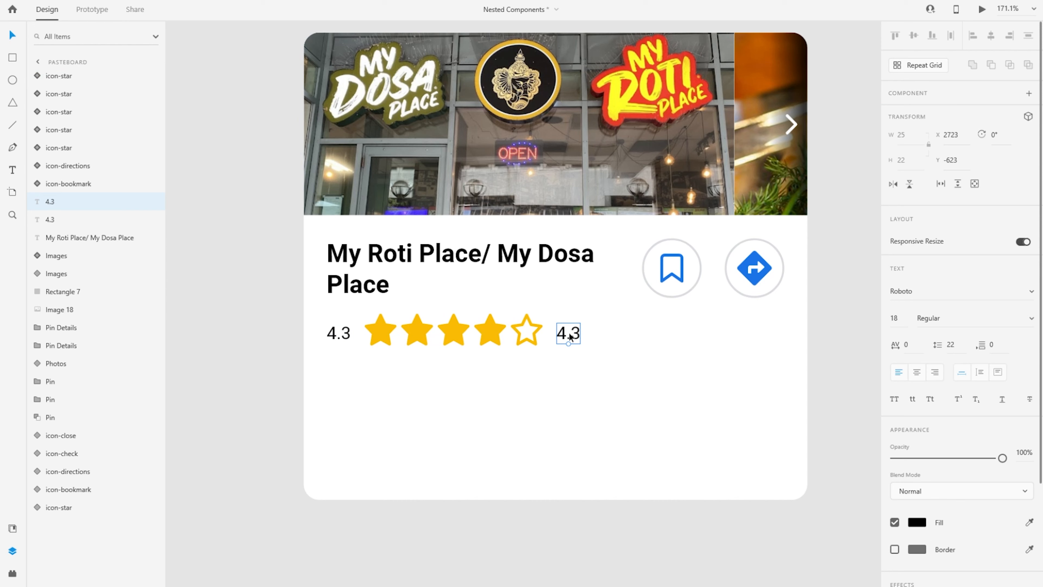
{"action": "double_click", "coordinate": [569, 333]}
{"action": "type", "text": "(7652)"}
Group the 4.3 text, the five stars and the (7652) text, and name the group "Rating"
{"action": "left_click", "coordinate": [340, 333]}
{"action": "left_click", "coordinate": [380, 332], "text": "shift"}
{"action": "left_click", "coordinate": [423, 332], "text": "shift"}
{"action": "left_click", "coordinate": [455, 332], "text": "shift"}
{"action": "left_click", "coordinate": [490, 332], "text": "shift"}
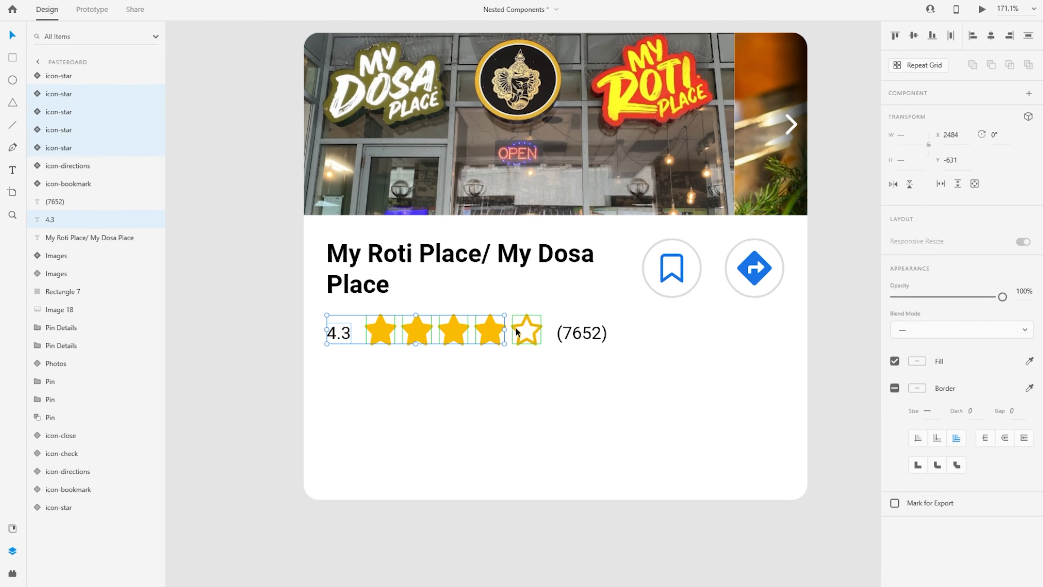
{"action": "left_click", "coordinate": [524, 331], "text": "shift"}
{"action": "left_click", "coordinate": [575, 333], "text": "shift"}
{"action": "key", "text": "ctrl+g"}
{"action": "double_click", "coordinate": [57, 75]}
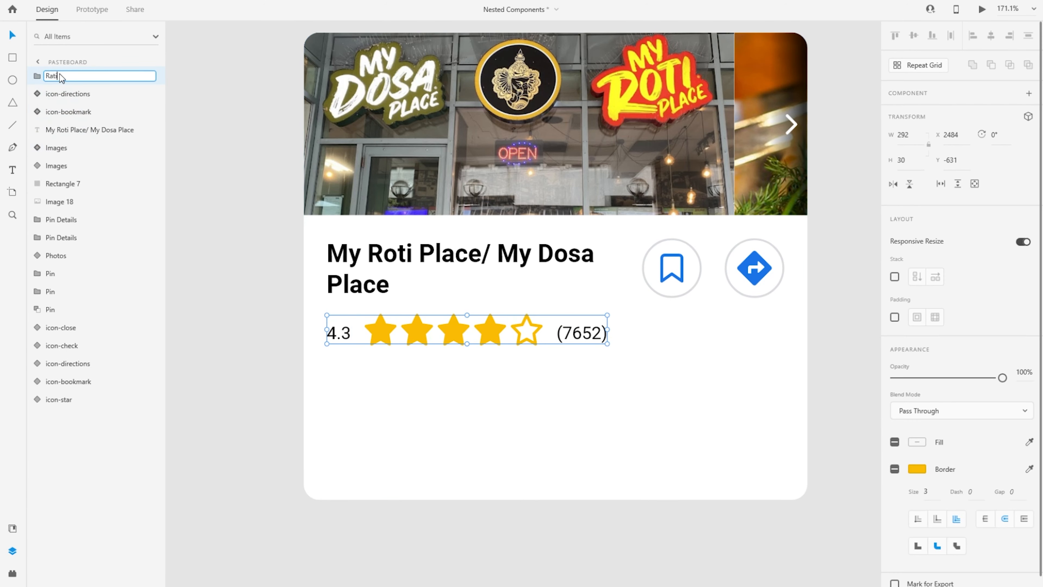
{"action": "type", "text": "Rating"}
{"action": "key", "text": "Return"}
Duplicate the (7652) text out of the Rating group, place it below the rating row and change it to "Indian Restaurant"
{"action": "scroll", "coordinate": [549, 385], "scroll_direction": "down", "scroll_amount": 9}
{"action": "left_click", "coordinate": [390, 288]}
{"action": "left_click_drag", "start_coordinate": [476, 201], "coordinate": [543, 141]}
{"action": "scroll", "coordinate": [629, 331], "scroll_direction": "up", "scroll_amount": 3}
{"action": "left_click_drag", "start_coordinate": [407, 296], "coordinate": [463, 292]}
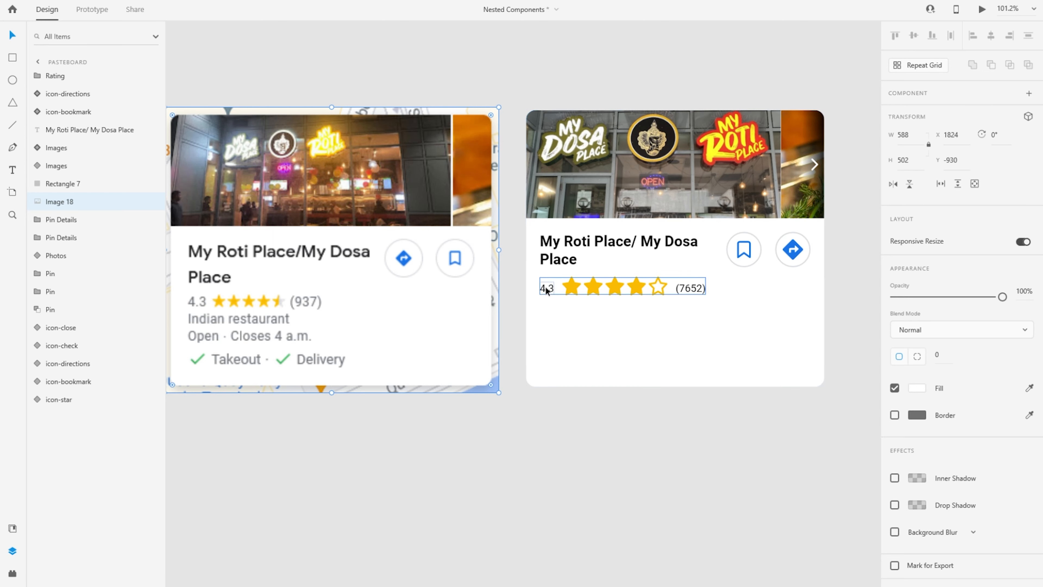
{"action": "left_click", "coordinate": [628, 294]}
{"action": "scroll", "coordinate": [813, 303], "scroll_direction": "up", "scroll_amount": 5}
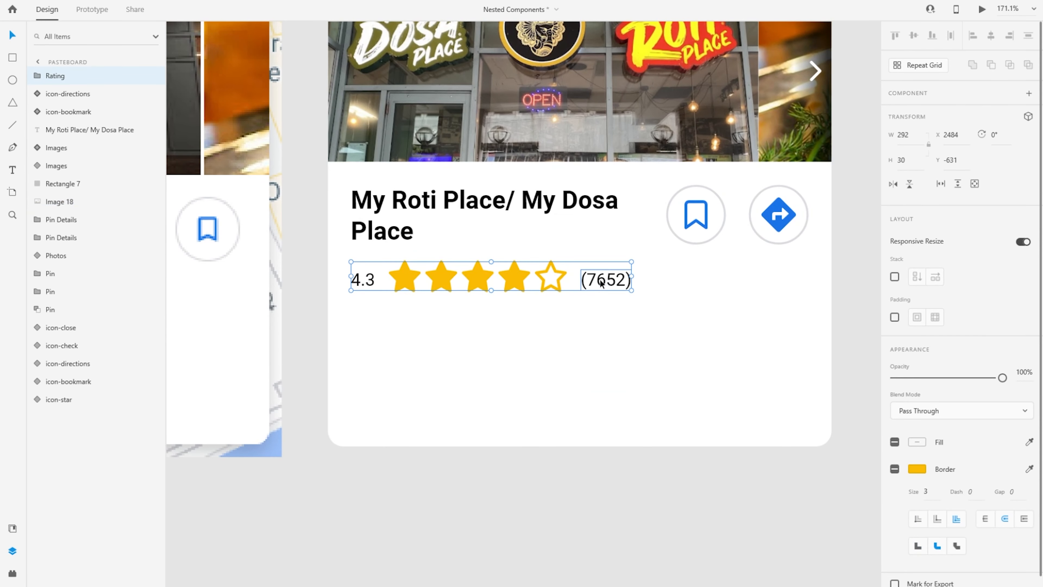
{"action": "double_click", "coordinate": [602, 282]}
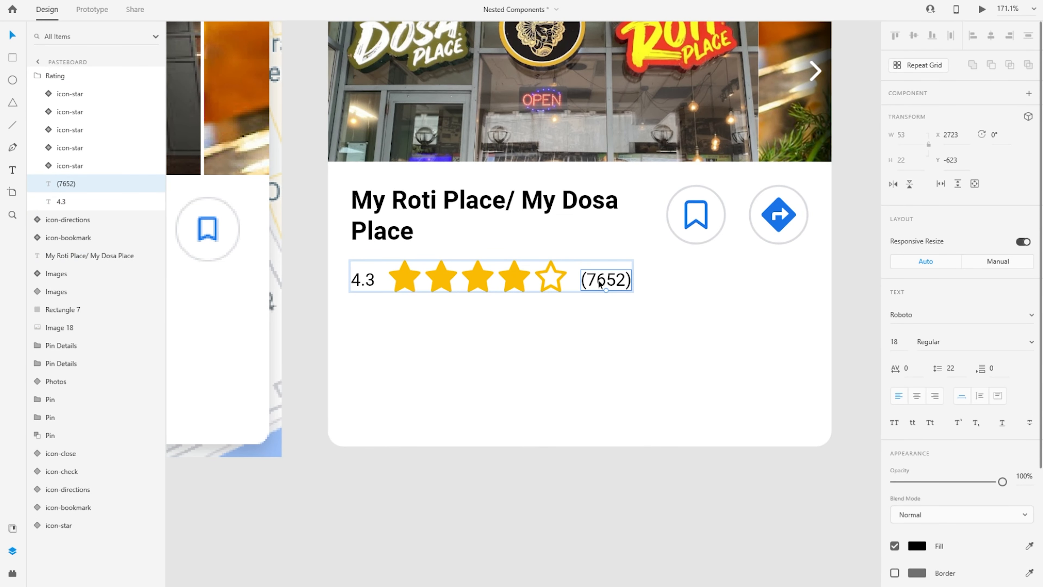
{"action": "key", "text": "ctrl+d"}
{"action": "left_click_drag", "start_coordinate": [68, 184], "coordinate": [65, 70]}
{"action": "left_click", "coordinate": [82, 88]}
{"action": "left_click_drag", "start_coordinate": [595, 282], "coordinate": [365, 317]}
{"action": "double_click", "coordinate": [365, 317]}
{"action": "type", "text": "Indian Restaurant"}
{"action": "key", "text": "Escape"}
Duplicate the Indian Restaurant text directly below itself and change the copy to "Open"
{"action": "left_click_drag", "start_coordinate": [529, 387], "coordinate": [489, 390]}
{"action": "left_click_drag", "start_coordinate": [379, 320], "coordinate": [377, 358]}
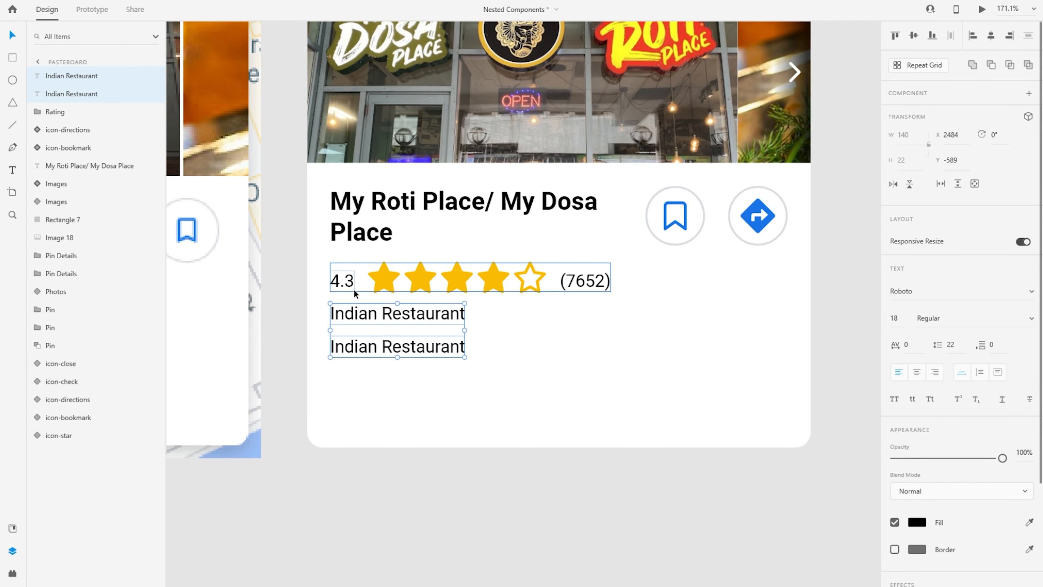
{"action": "double_click", "coordinate": [387, 356]}
{"action": "type", "text": "Open"}
{"action": "key", "text": "Escape"}
Duplicate the Open text beside itself, change the copy to "." and nudge it up to act as a mid-height separator dot
{"action": "scroll", "coordinate": [350, 352], "scroll_direction": "up", "scroll_amount": 2}
{"action": "left_click_drag", "start_coordinate": [290, 333], "coordinate": [351, 334]}
{"action": "double_click", "coordinate": [353, 333]}
{"action": "type", "text": "."}
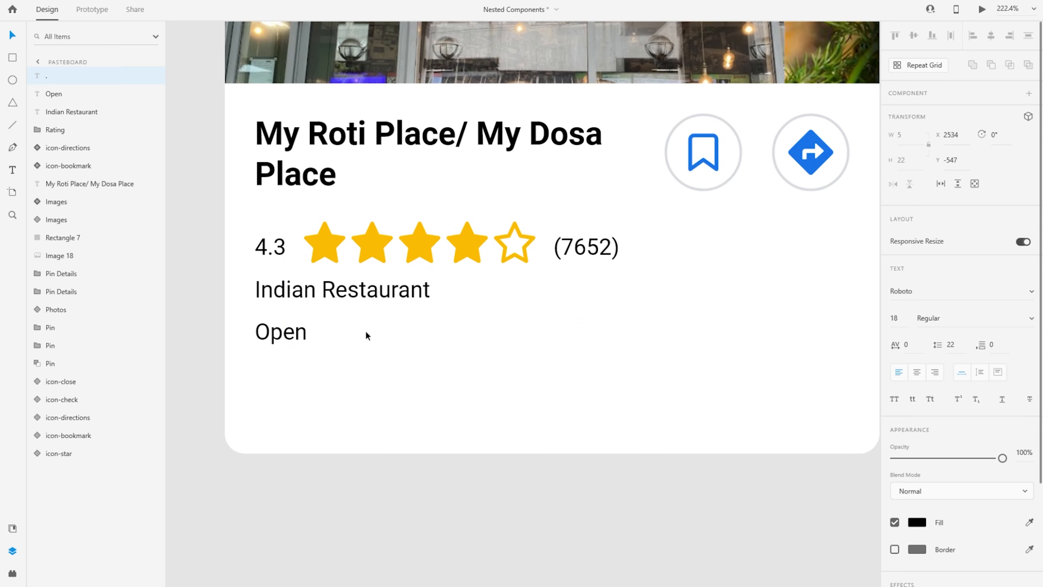
{"action": "key", "text": "Escape"}
{"action": "key", "text": "Up"}
{"action": "key", "text": "Up"}
{"action": "key", "text": "Up"}
{"action": "key", "text": "Up"}
Duplicate the Open text past the separator dot and change the copy to "Closes 4 am."
{"action": "left_click_drag", "start_coordinate": [287, 332], "coordinate": [365, 331]}
{"action": "double_click", "coordinate": [365, 331]}
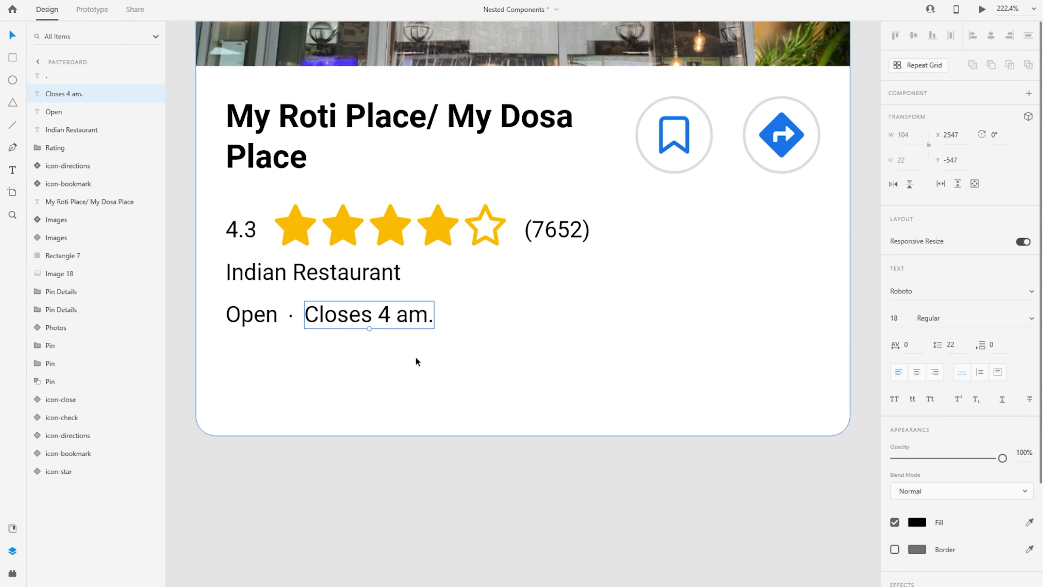
{"action": "key", "text": "Escape"}
{"action": "key", "text": "Escape"}
Copy the main icon-check and icon-close components and place their instances on the card below the opening hours
{"action": "scroll", "coordinate": [416, 361], "scroll_direction": "down", "scroll_amount": 5}
{"action": "left_click_drag", "start_coordinate": [362, 417], "coordinate": [519, 420]}
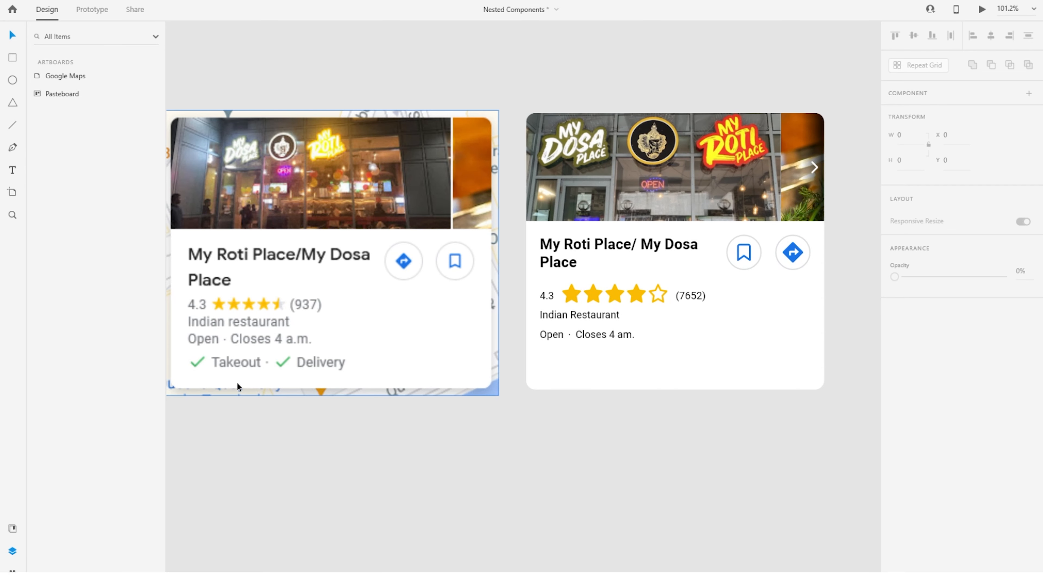
{"action": "left_click_drag", "start_coordinate": [754, 372], "coordinate": [645, 387]}
{"action": "scroll", "coordinate": [821, 399], "scroll_direction": "down", "scroll_amount": 5}
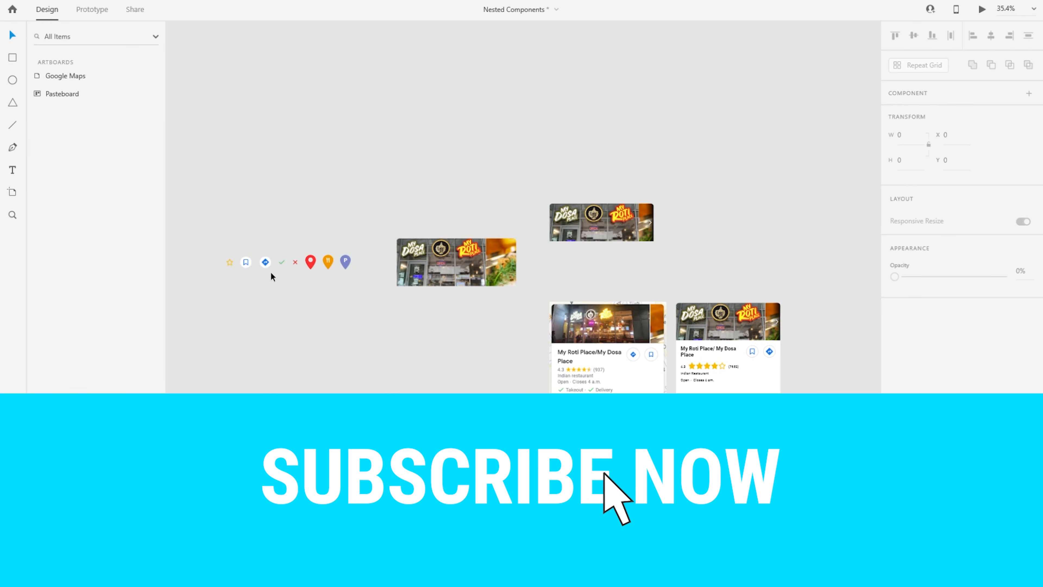
{"action": "scroll", "coordinate": [272, 265], "scroll_direction": "up", "scroll_amount": 5}
{"action": "left_click_drag", "start_coordinate": [280, 240], "coordinate": [321, 262]}
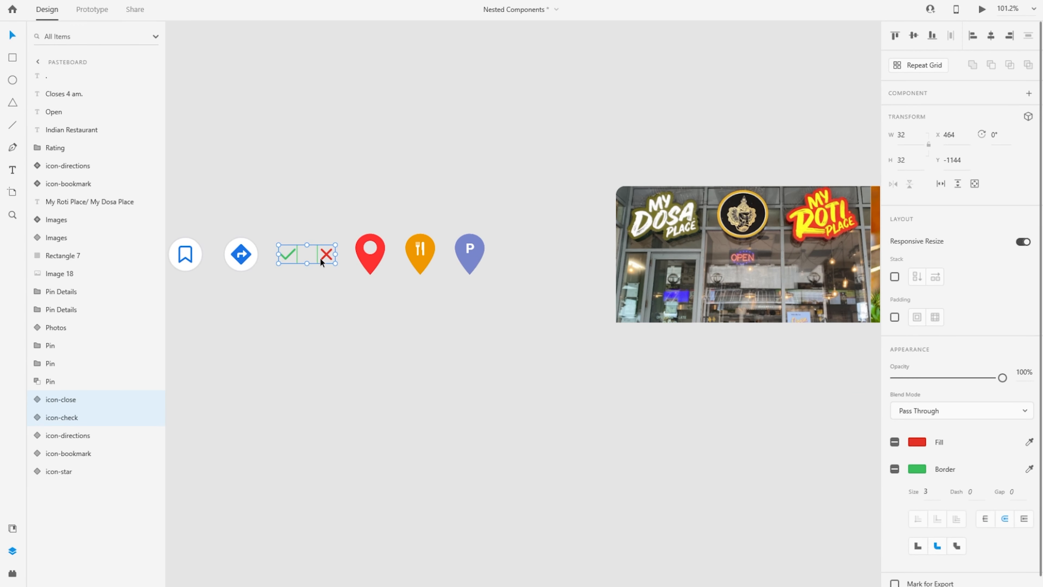
{"action": "left_click", "coordinate": [305, 280]}
{"action": "left_click", "coordinate": [327, 254]}
{"action": "left_click", "coordinate": [290, 254]}
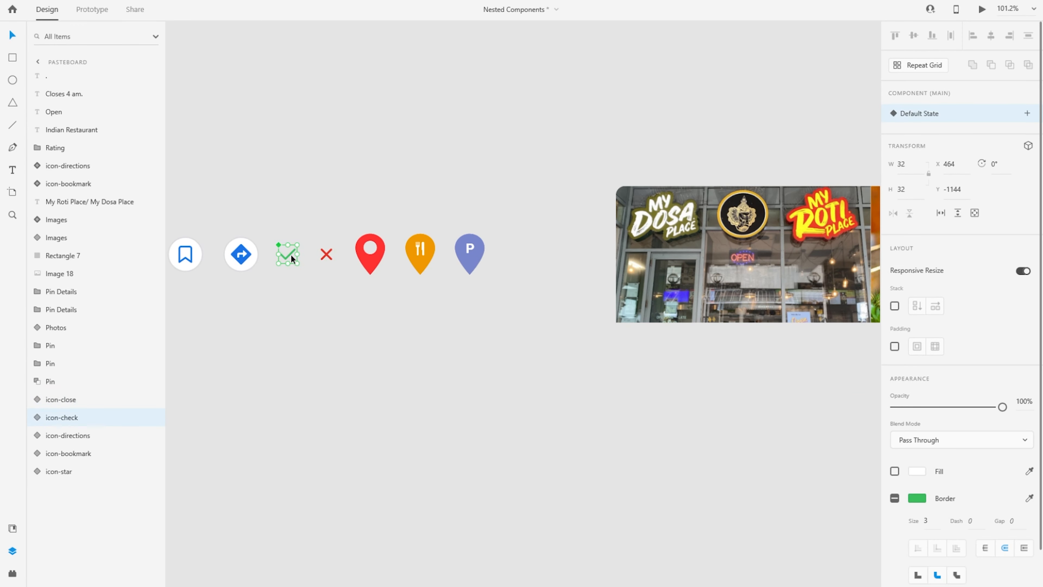
{"action": "left_click", "coordinate": [327, 253], "text": "shift"}
{"action": "left_click", "coordinate": [604, 449]}
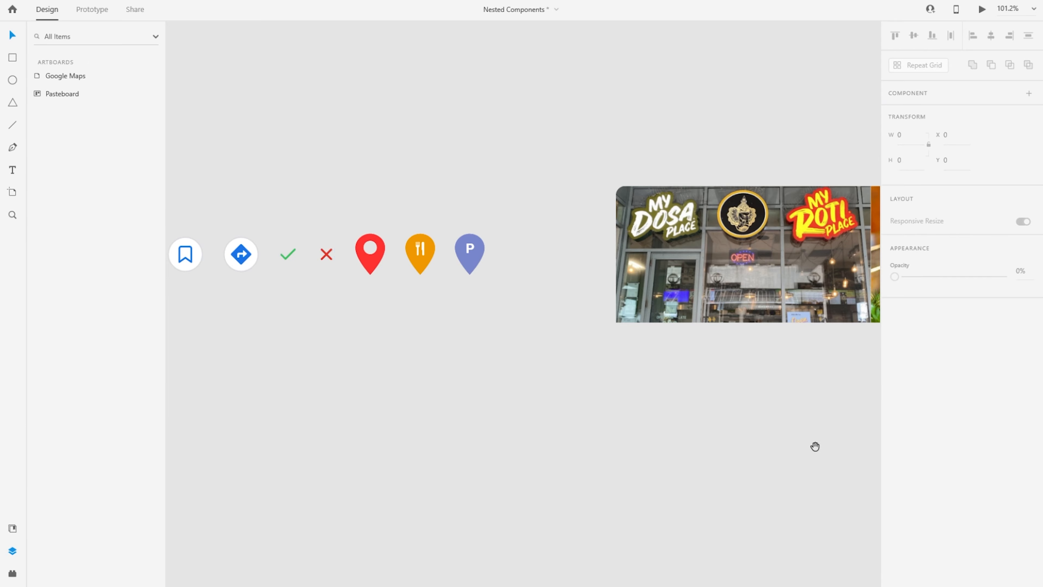
{"action": "left_click_drag", "start_coordinate": [757, 410], "coordinate": [710, 404]}
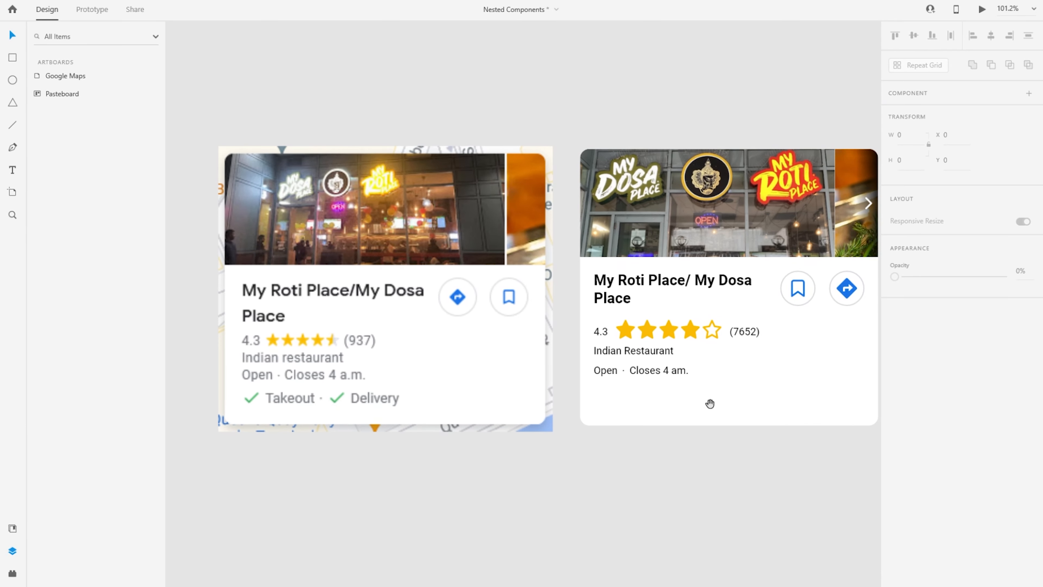
{"action": "left_click_drag", "start_coordinate": [669, 457], "coordinate": [494, 429]}
{"action": "scroll", "coordinate": [467, 373], "scroll_direction": "up", "scroll_amount": 5}
{"action": "key", "text": "ctrl+v"}
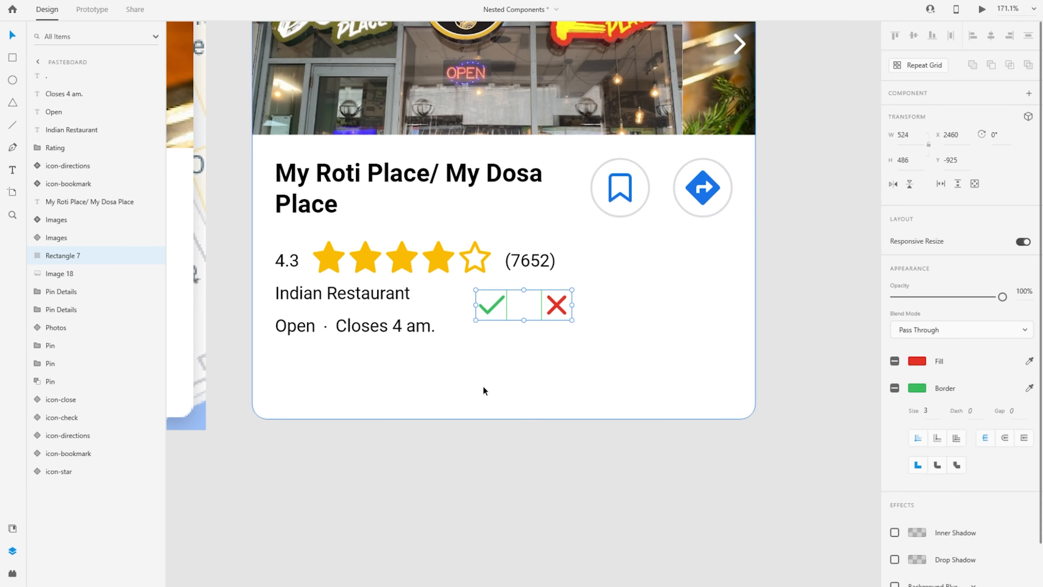
{"action": "left_click_drag", "start_coordinate": [494, 304], "coordinate": [501, 380]}
Align the check icon under the Open text and add a duplicated text label reading "Takeout" beside it
{"action": "left_click", "coordinate": [301, 334]}
{"action": "key", "text": "ctrl+d"}
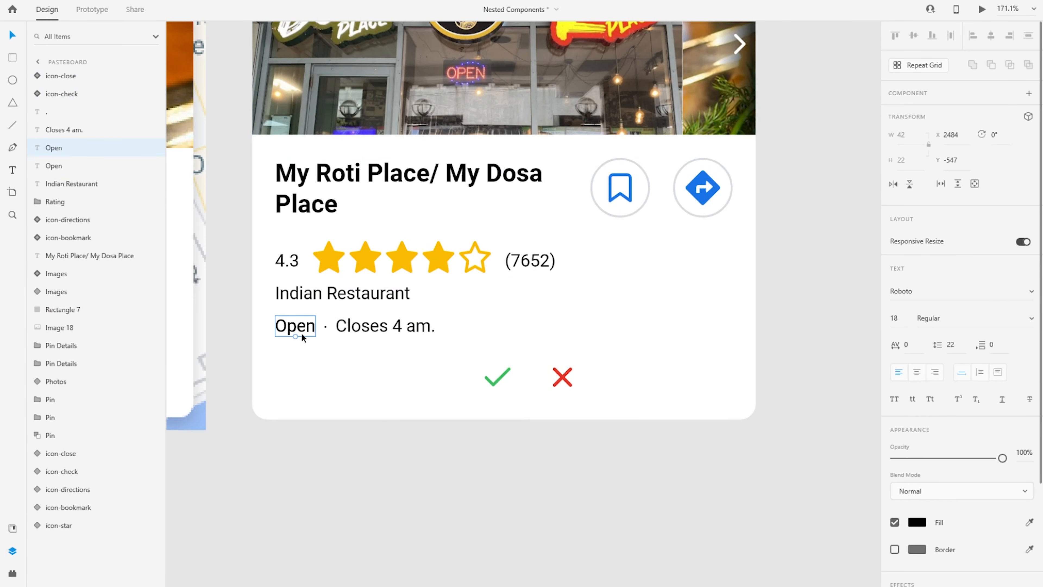
{"action": "left_click_drag", "start_coordinate": [301, 335], "coordinate": [301, 376]}
{"action": "left_click", "coordinate": [498, 377]}
{"action": "left_click_drag", "start_coordinate": [497, 376], "coordinate": [291, 374]}
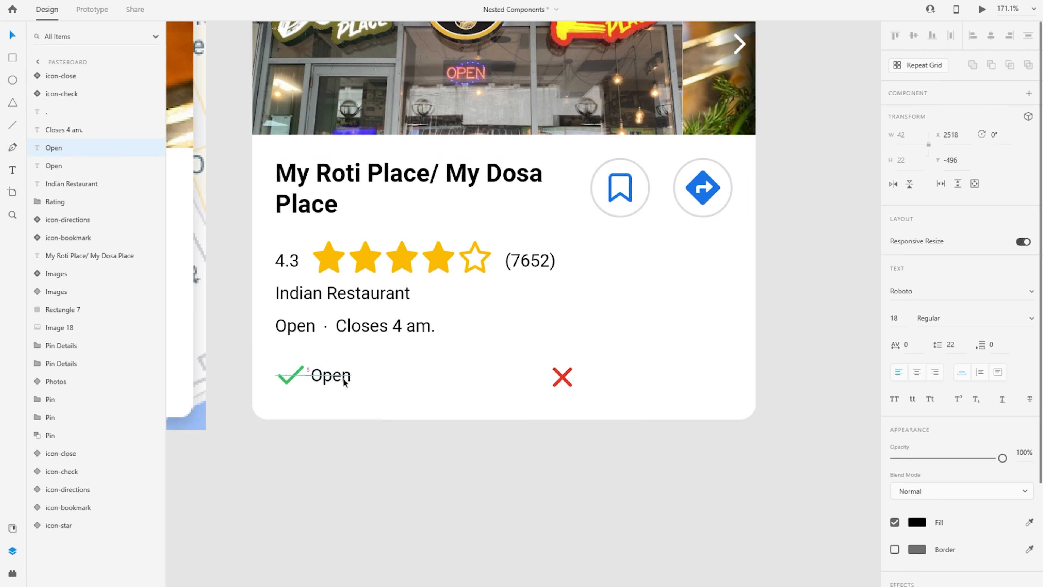
{"action": "double_click", "coordinate": [334, 359]}
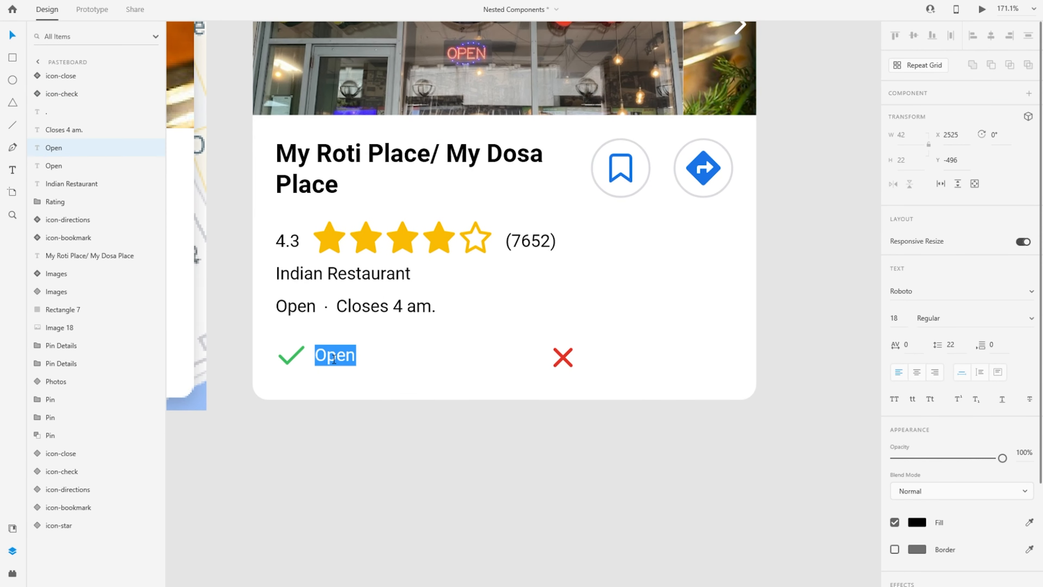
{"action": "type", "text": "Takeout"}
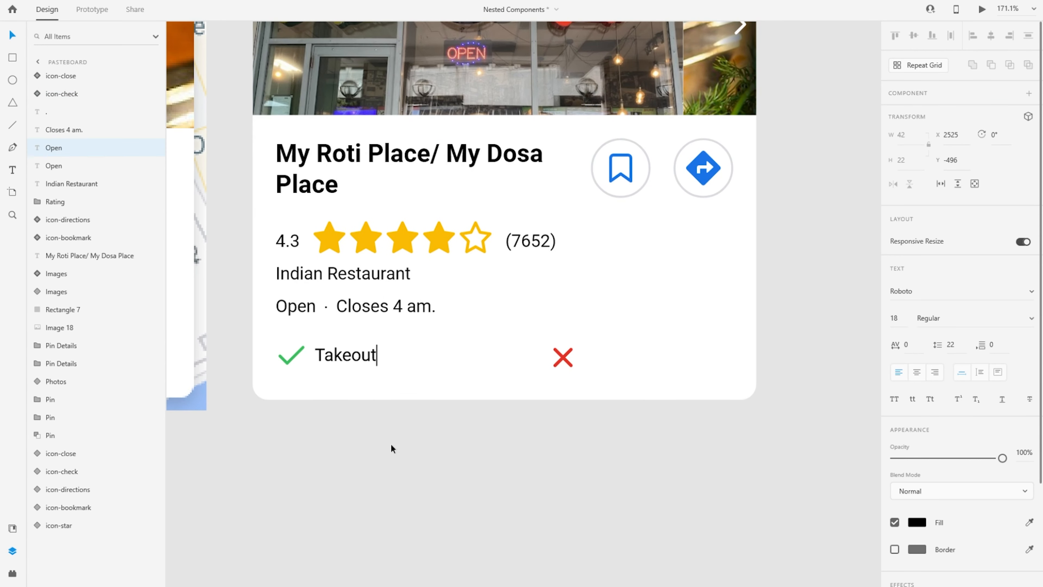
{"action": "key", "text": "Escape"}
Duplicate the check icon and Takeout label further along the row, even out the spacing and change the copied label to "Delivery"
{"action": "left_click_drag", "start_coordinate": [358, 356], "coordinate": [495, 355]}
{"action": "left_click", "coordinate": [289, 366]}
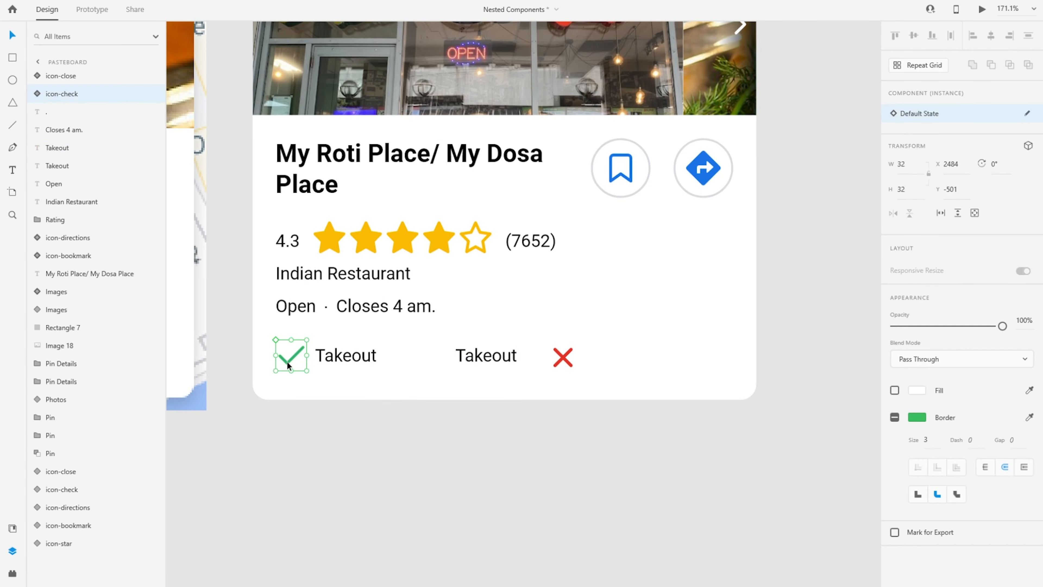
{"action": "left_click_drag", "start_coordinate": [290, 364], "coordinate": [414, 363]}
{"action": "left_click_drag", "start_coordinate": [484, 356], "coordinate": [468, 357]}
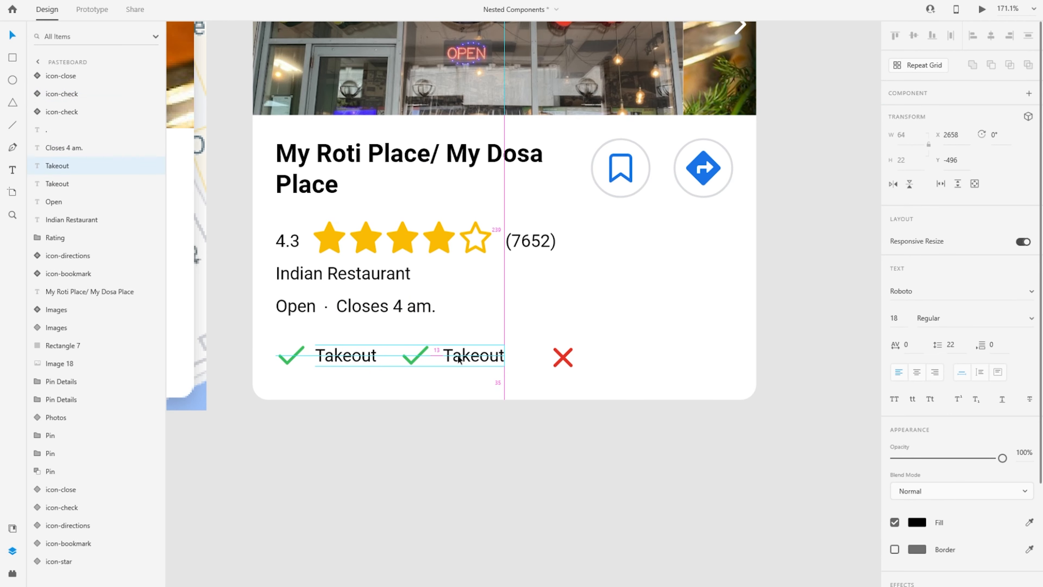
{"action": "left_click_drag", "start_coordinate": [351, 362], "coordinate": [350, 363]}
{"action": "left_click_drag", "start_coordinate": [415, 361], "coordinate": [413, 362]}
{"action": "left_click_drag", "start_coordinate": [459, 355], "coordinate": [458, 354]}
{"action": "double_click", "coordinate": [458, 354]}
{"action": "type", "text": "Delivery"}
Move the red close icon next to Delivery and add a duplicated text label reading "Dine In" after it
{"action": "left_click", "coordinate": [564, 357]}
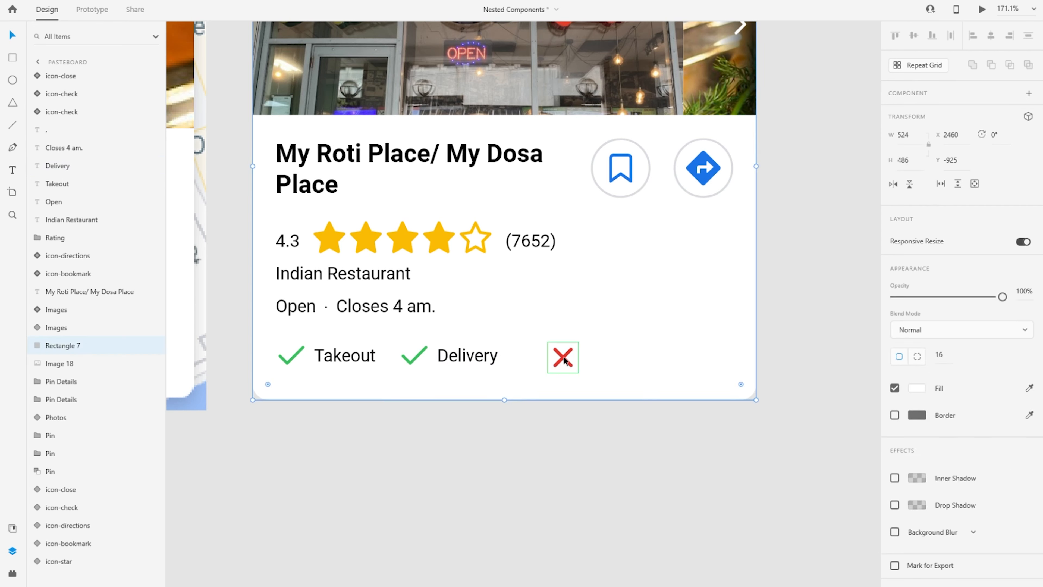
{"action": "left_click_drag", "start_coordinate": [563, 358], "coordinate": [535, 359]}
{"action": "left_click", "coordinate": [465, 355]}
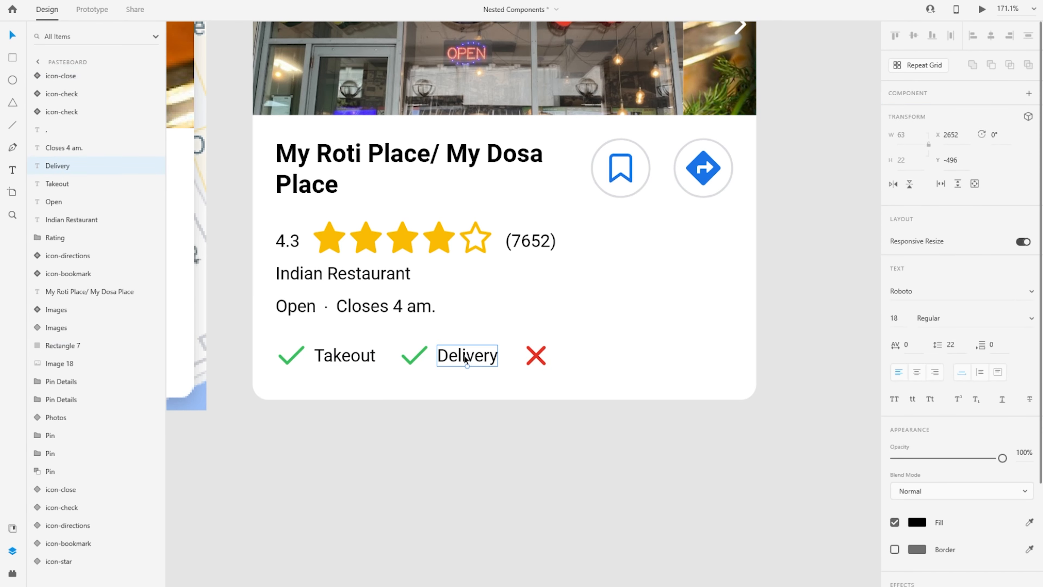
{"action": "left_click_drag", "start_coordinate": [466, 355], "coordinate": [583, 356]}
{"action": "double_click", "coordinate": [583, 356]}
{"action": "type", "text": "Dine In"}
{"action": "key", "text": "Escape"}
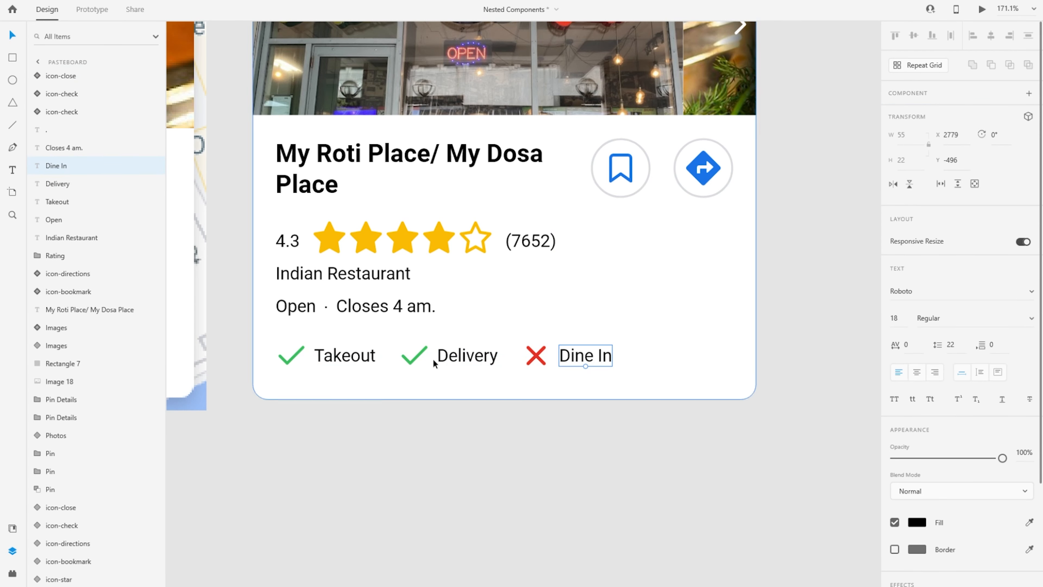
Group each icon with its label and name the groups "Take out", "Delivery" and "Dine In"
{"action": "left_click", "coordinate": [345, 355]}
{"action": "left_click", "coordinate": [284, 352], "text": "shift"}
{"action": "key", "text": "ctrl+g"}
{"action": "left_click", "coordinate": [456, 357]}
{"action": "left_click", "coordinate": [414, 356], "text": "shift"}
{"action": "key", "text": "ctrl+g"}
{"action": "double_click", "coordinate": [58, 94]}
{"action": "type", "text": "Delivery"}
{"action": "double_click", "coordinate": [64, 77]}
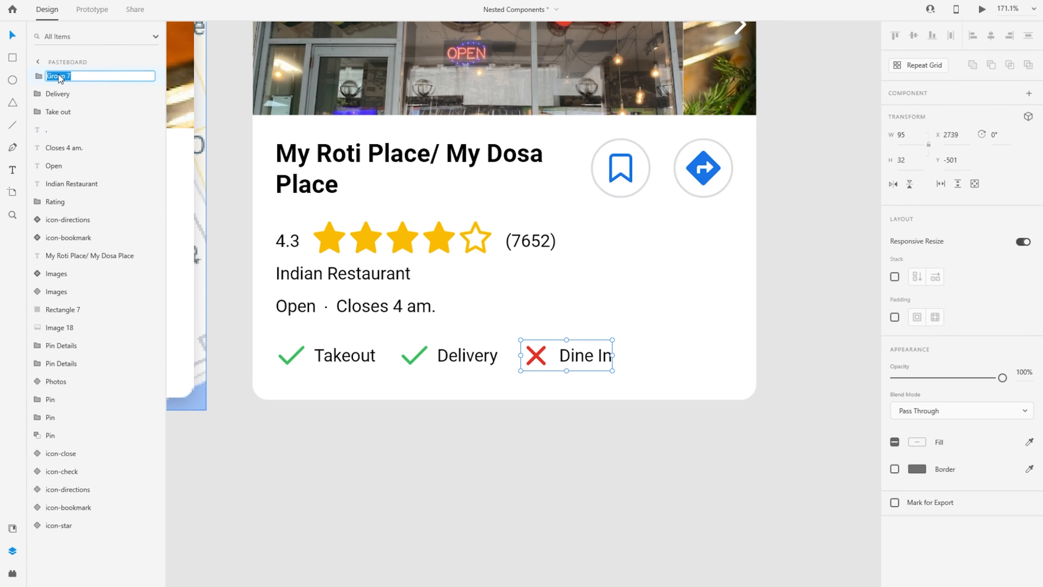
{"action": "type", "text": "Dine In"}
Group the Take out, Delivery and Dine In groups together and name the new group "Options"
{"action": "left_click", "coordinate": [54, 113], "text": "shift"}
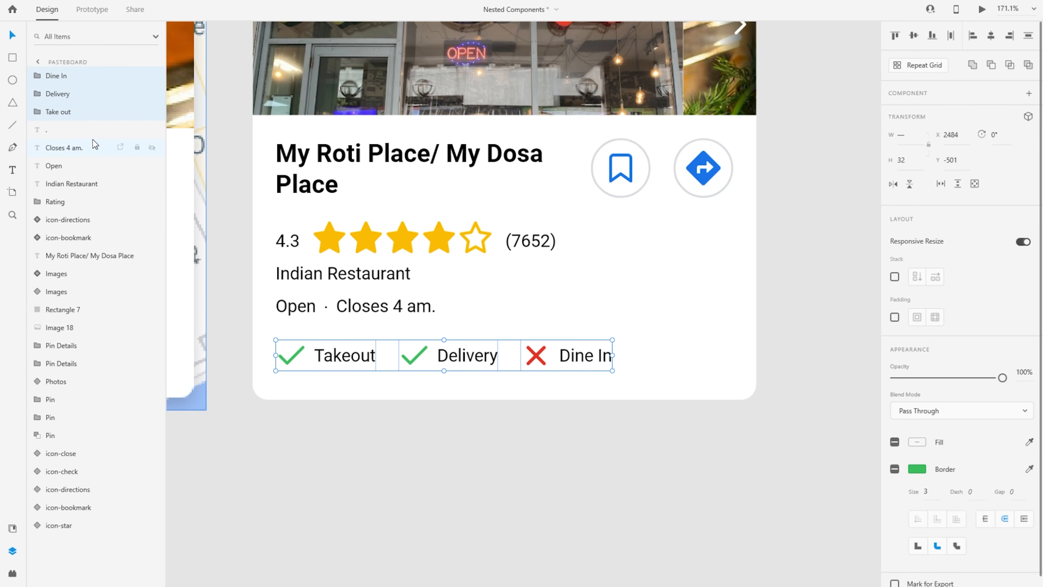
{"action": "key", "text": "ctrl+g"}
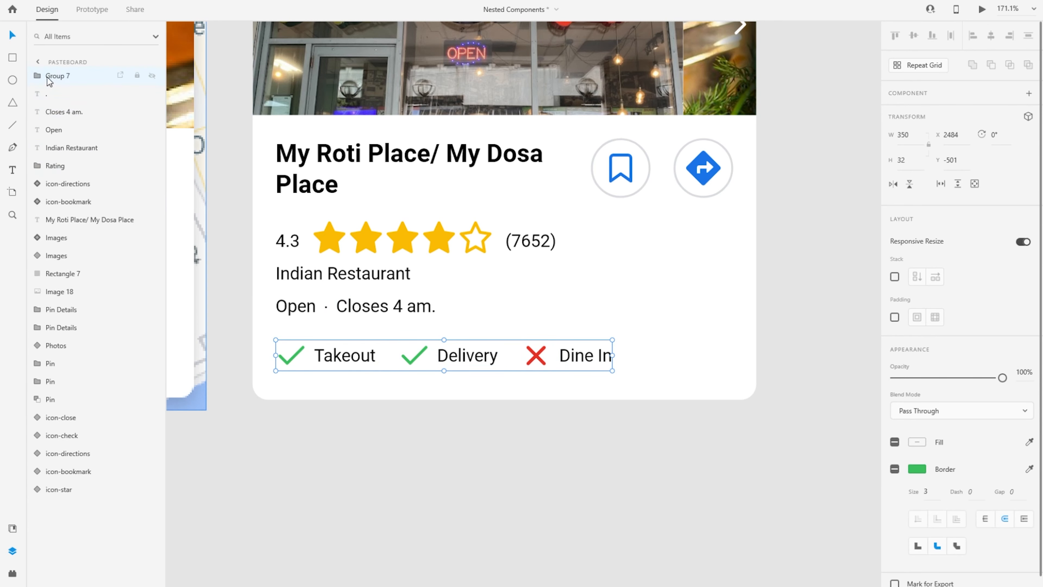
{"action": "double_click", "coordinate": [57, 77]}
{"action": "type", "text": "Option"}
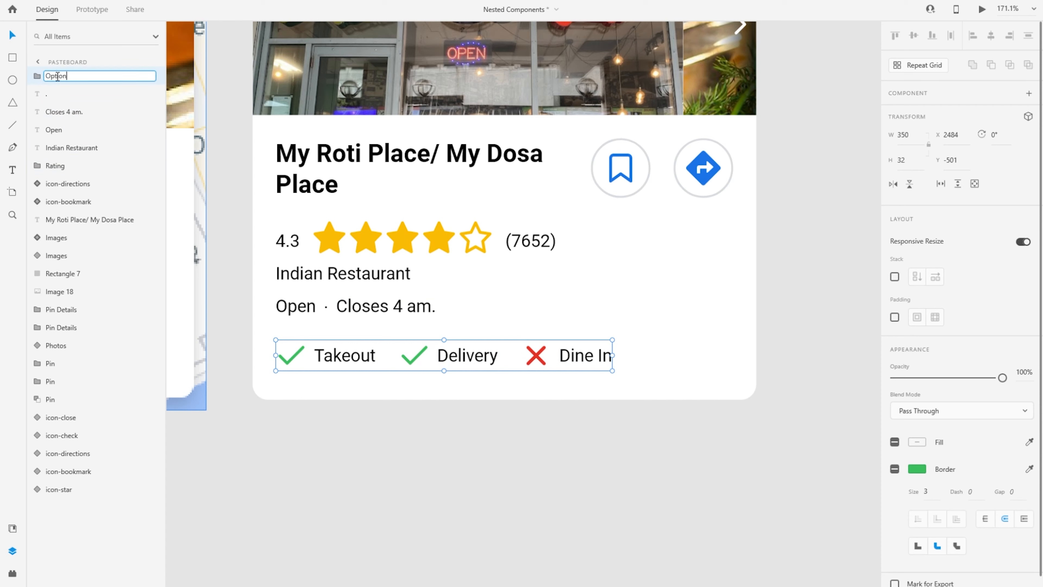
{"action": "type", "text": "s"}
{"action": "key", "text": "Return"}
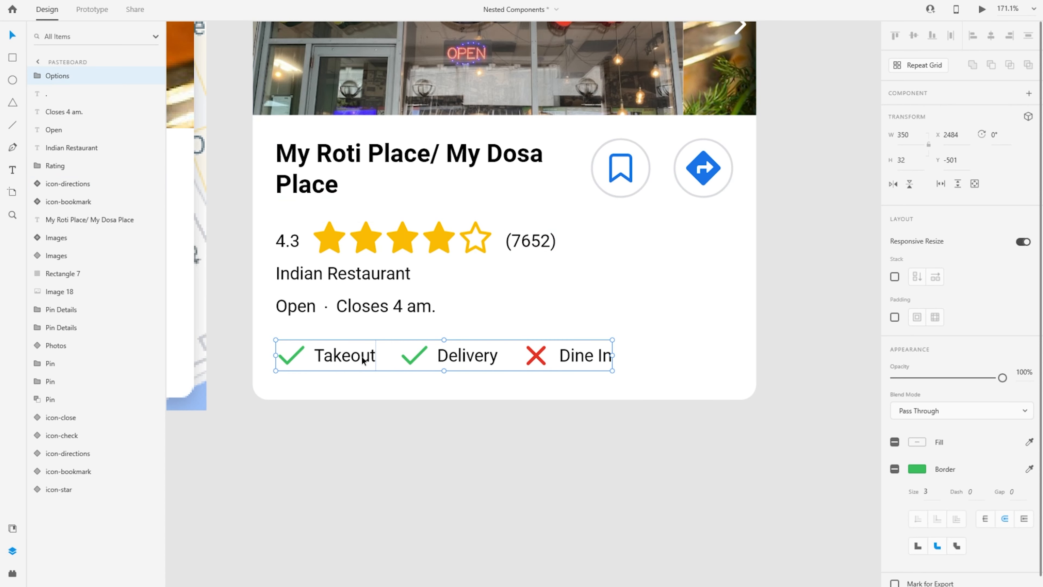
Group the carousel, title, bookmark and directions icons, details, options and white background rectangle, and name the group "Pin Details"
{"action": "scroll", "coordinate": [583, 359], "scroll_direction": "up", "scroll_amount": 1}
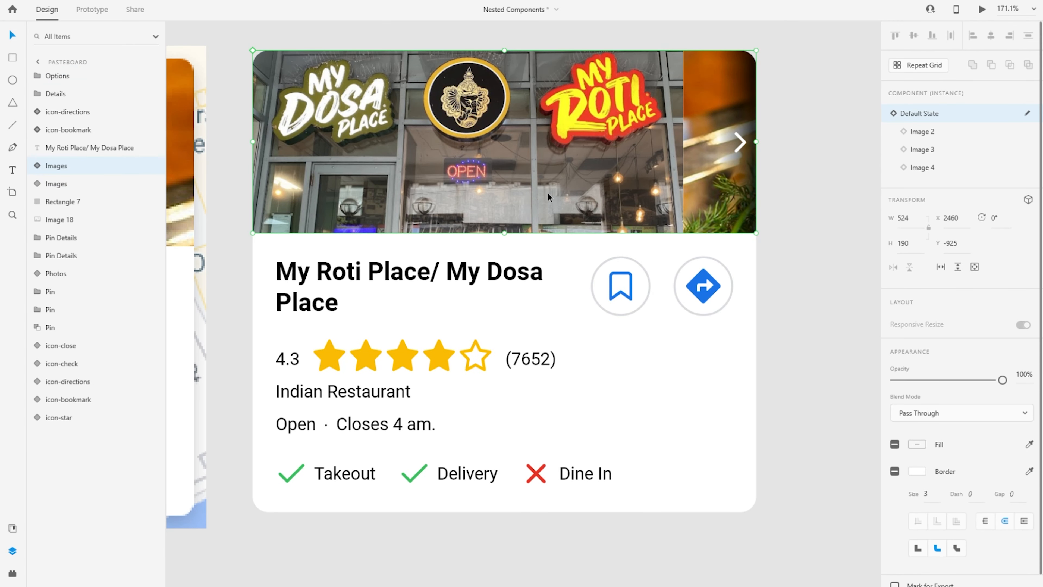
{"action": "left_click", "coordinate": [412, 280], "text": "shift"}
{"action": "left_click", "coordinate": [620, 288], "text": "shift"}
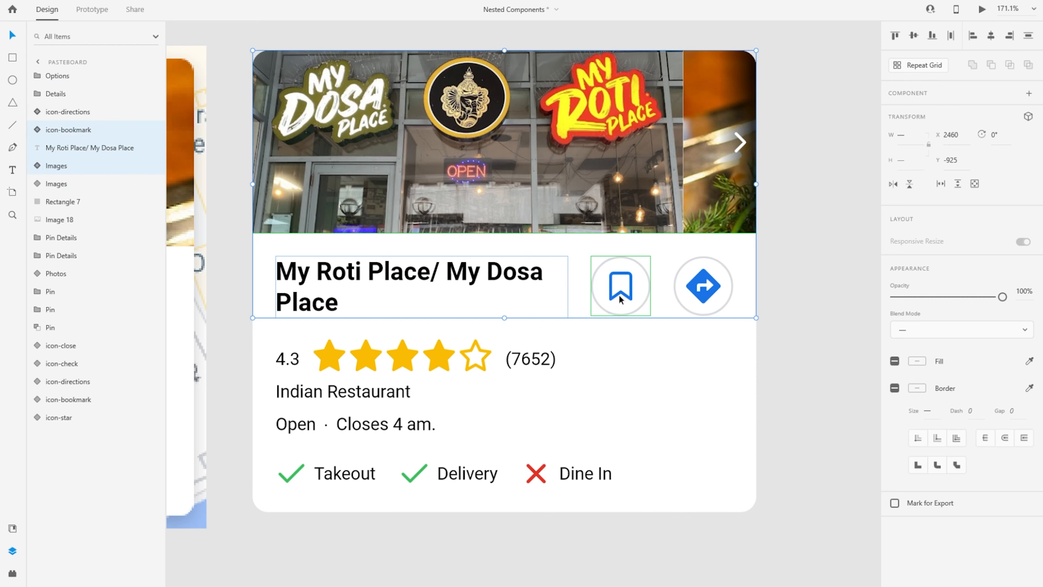
{"action": "left_click", "coordinate": [702, 292], "text": "shift"}
{"action": "left_click", "coordinate": [388, 373], "text": "shift"}
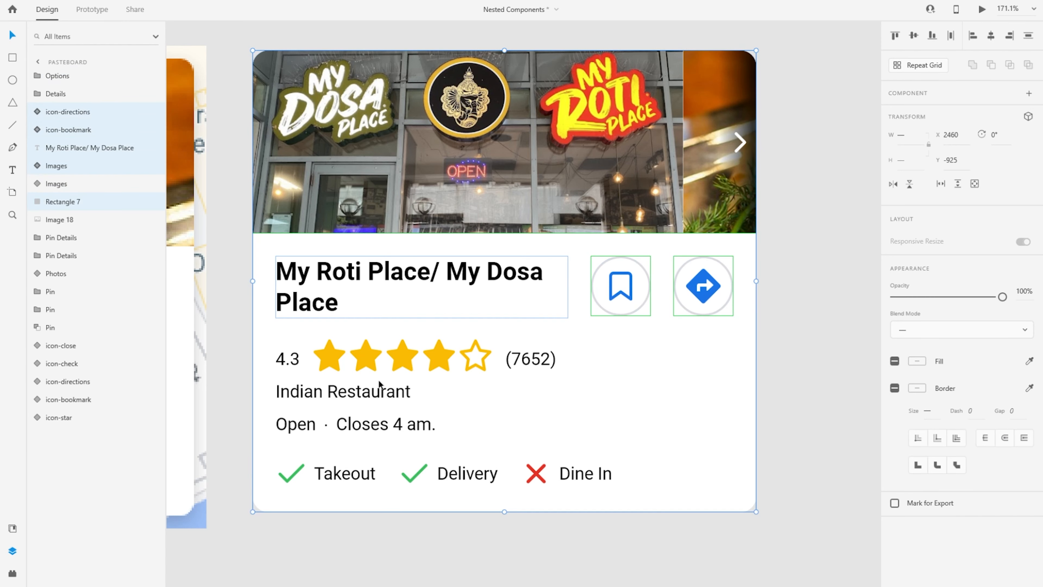
{"action": "left_click", "coordinate": [375, 392], "text": "shift"}
{"action": "left_click", "coordinate": [376, 481], "text": "shift"}
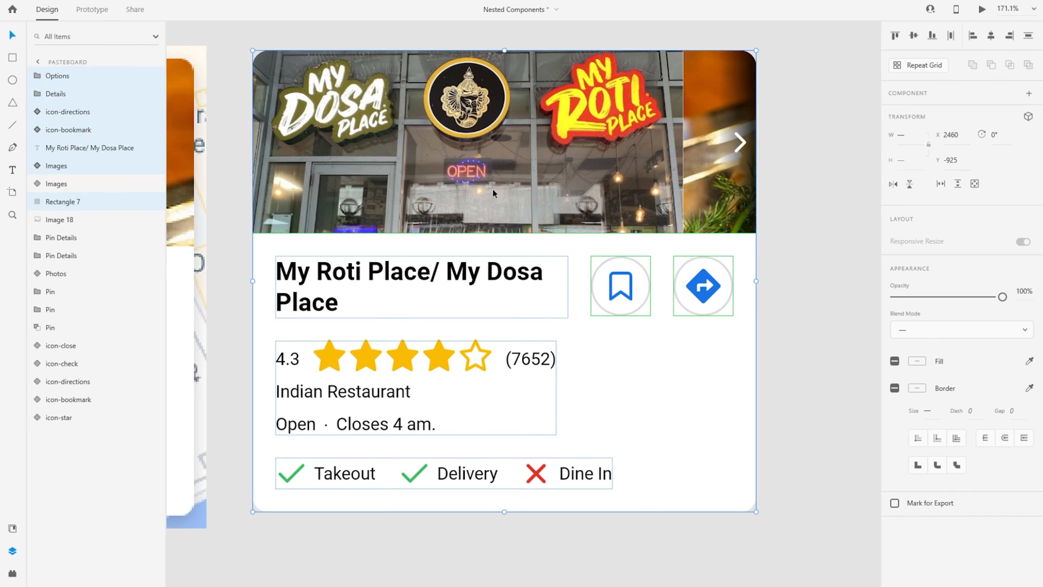
{"action": "key", "text": "ctrl+bracketright"}
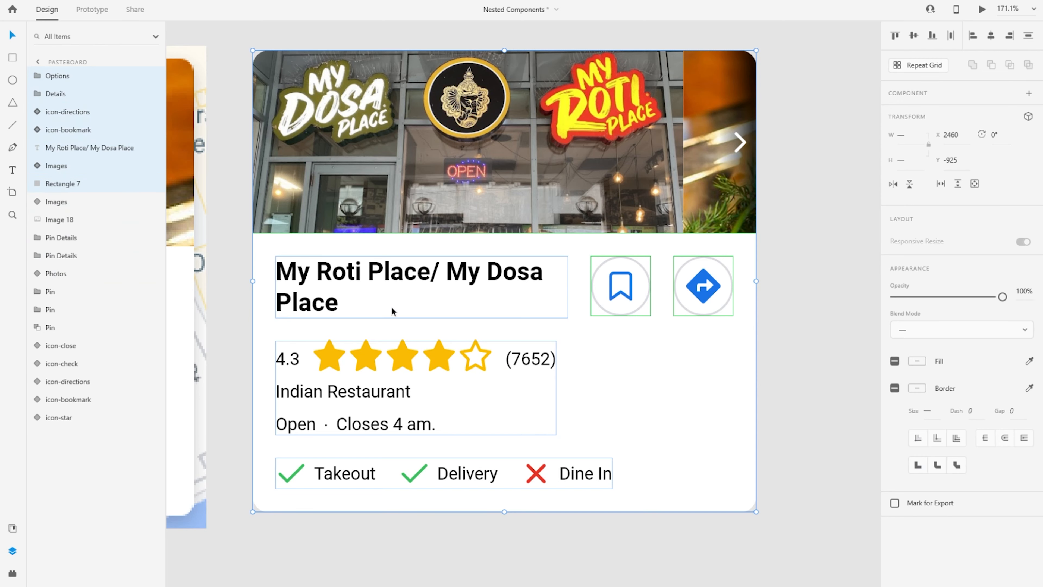
{"action": "key", "text": "ctrl+g"}
{"action": "double_click", "coordinate": [68, 77]}
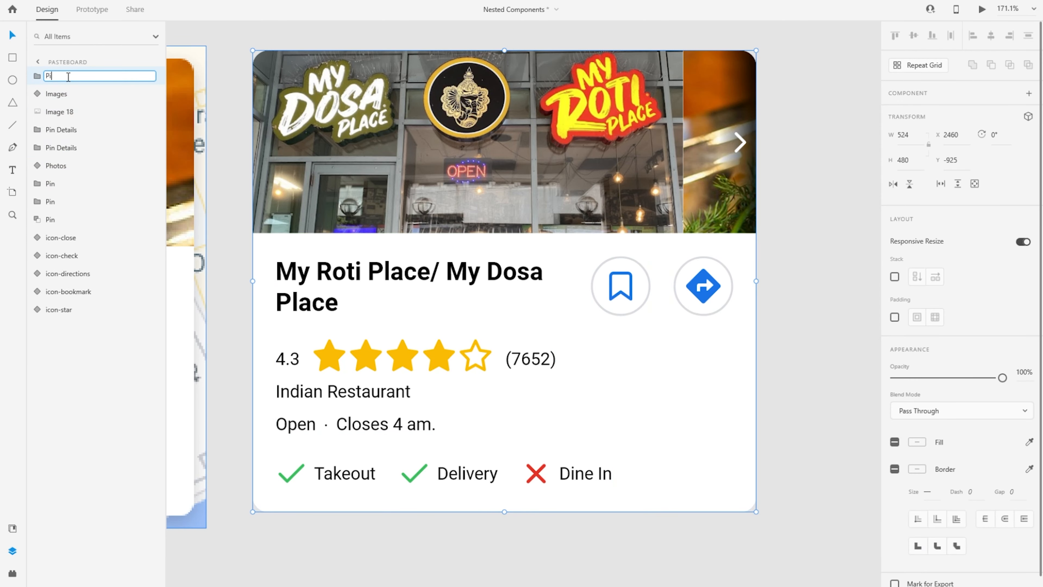
{"action": "type", "text": "Pin Details"}
{"action": "key", "text": "Return"}
Delete the reference screenshot of the Google Maps card beside the rebuilt card
{"action": "scroll", "coordinate": [714, 312], "scroll_direction": "down", "scroll_amount": 5}
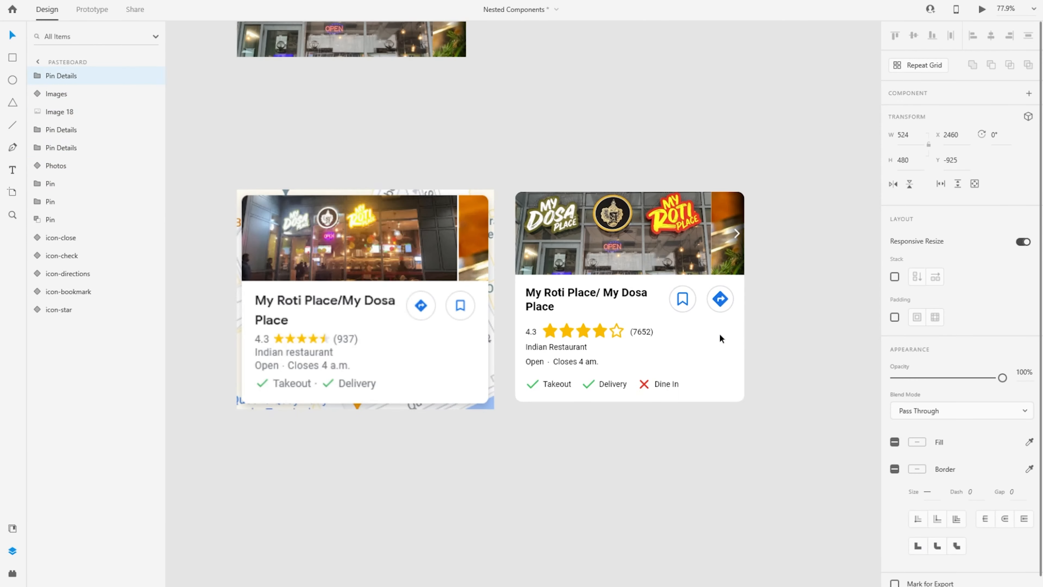
{"action": "left_click", "coordinate": [383, 304]}
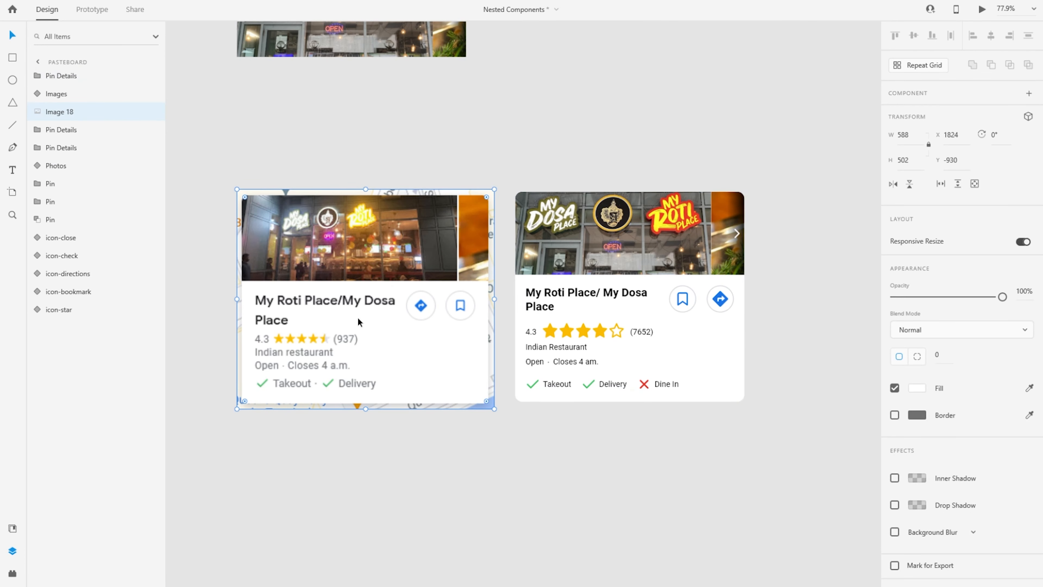
{"action": "key", "text": "Delete"}
Move the Pin Details card to the space above the Google Maps artboard, below the icon row, at X 625, Y -872
{"action": "left_click_drag", "start_coordinate": [369, 270], "coordinate": [410, 320]}
{"action": "left_click_drag", "start_coordinate": [650, 328], "coordinate": [536, 293]}
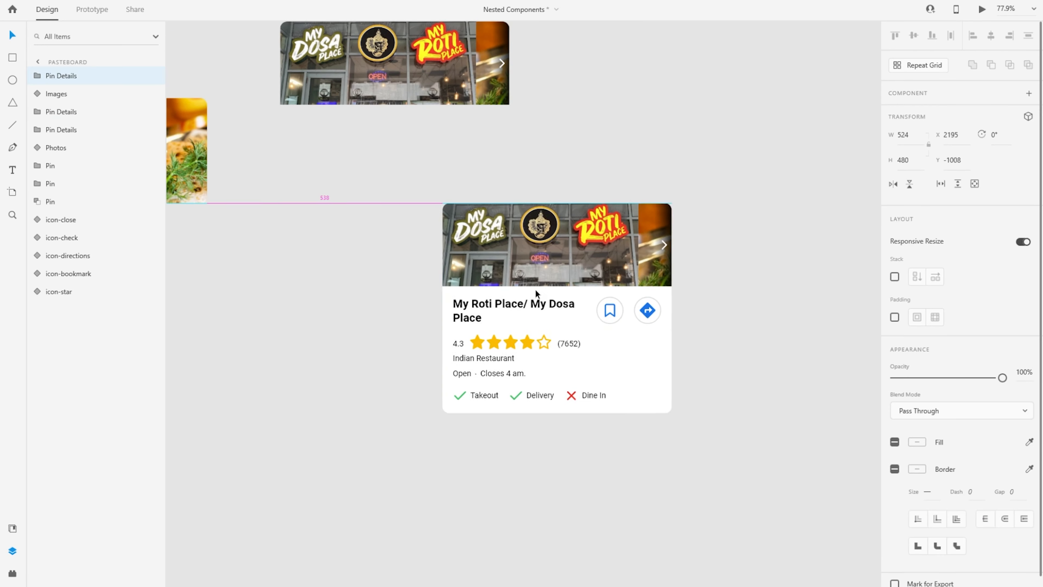
{"action": "scroll", "coordinate": [676, 331], "scroll_direction": "down", "scroll_amount": 6}
{"action": "left_click_drag", "start_coordinate": [677, 331], "coordinate": [436, 352]}
{"action": "scroll", "coordinate": [422, 406], "scroll_direction": "up", "scroll_amount": 1}
{"action": "left_click_drag", "start_coordinate": [422, 407], "coordinate": [472, 340]}
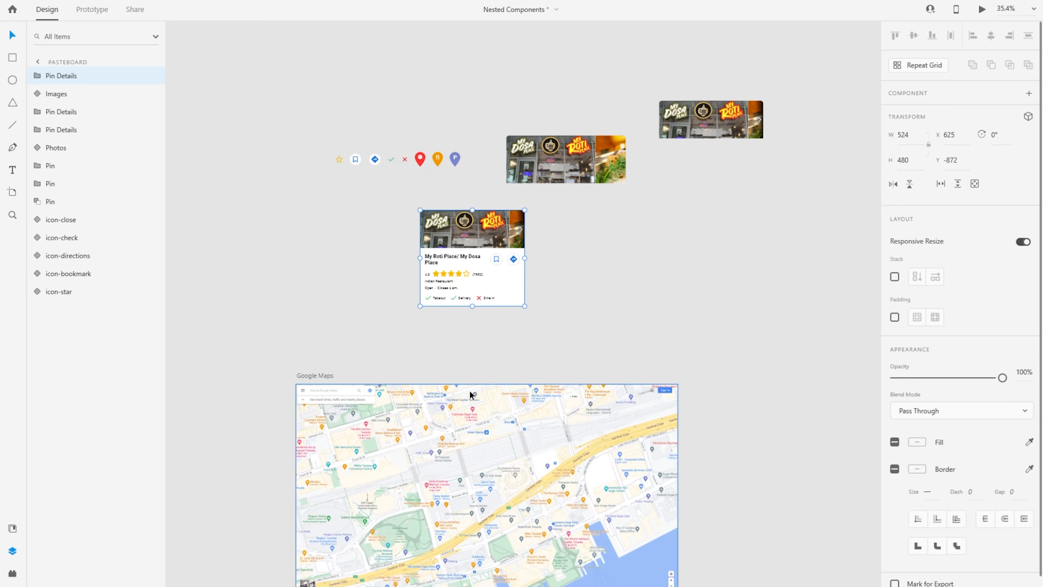
{"action": "scroll", "coordinate": [472, 396], "scroll_direction": "up", "scroll_amount": 1}
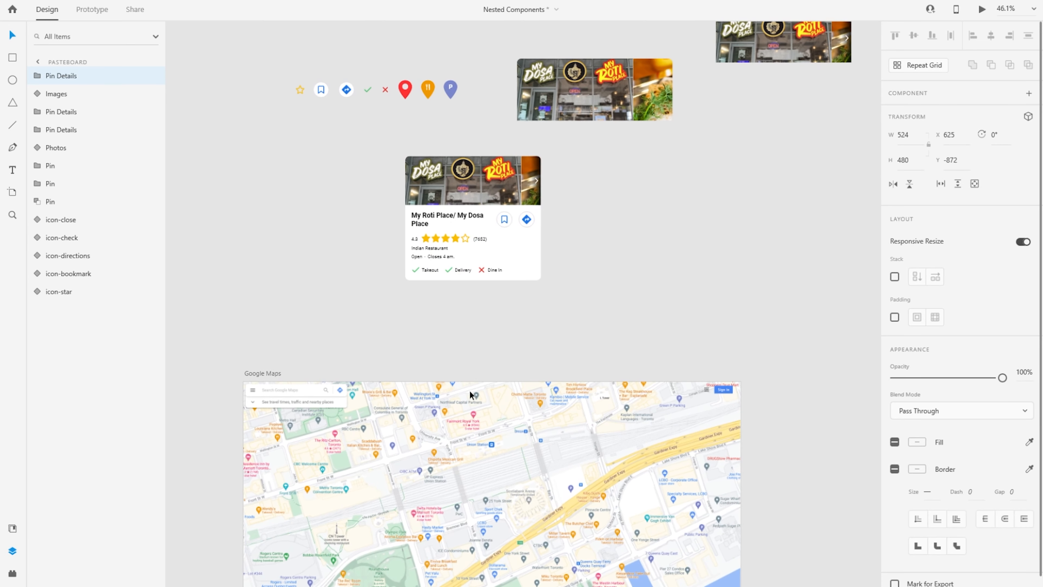
Move the orange restaurant pin from the icon row to just below the Pin Details card, centred horizontally on it
{"action": "left_click", "coordinate": [426, 93]}
{"action": "left_click", "coordinate": [455, 217]}
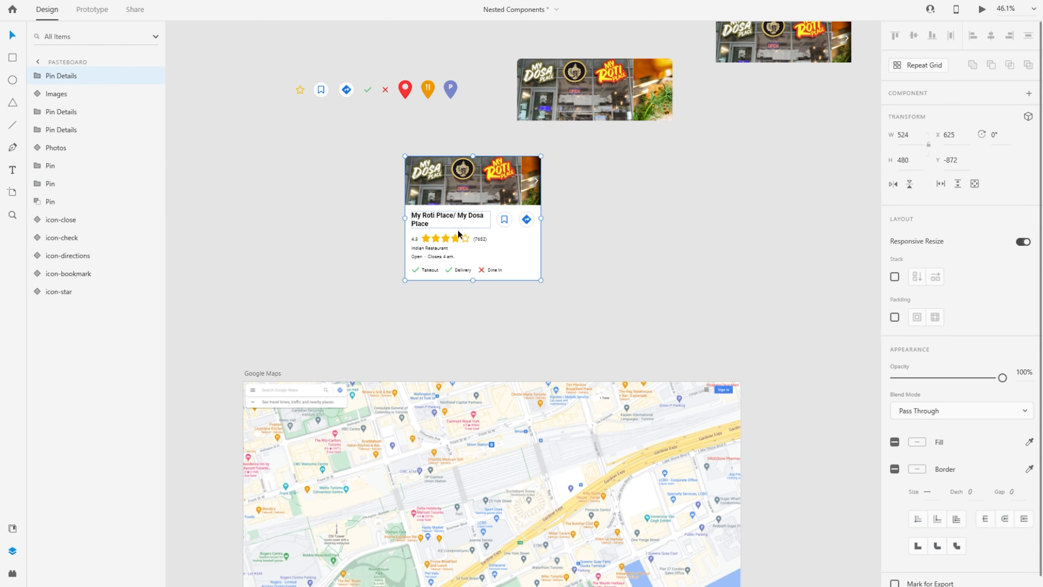
{"action": "left_click", "coordinate": [429, 93]}
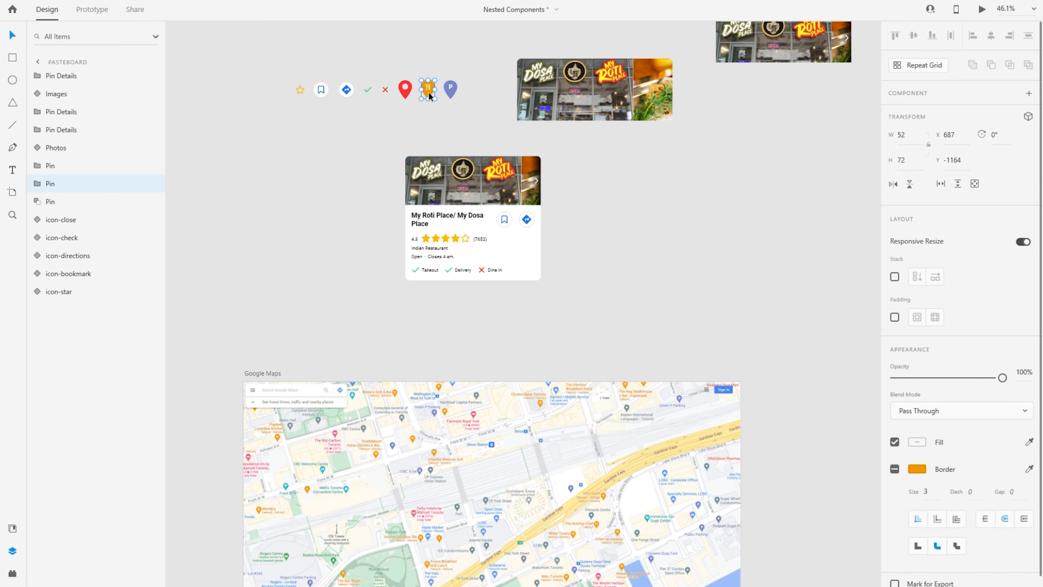
{"action": "scroll", "coordinate": [431, 82], "scroll_direction": "up", "scroll_amount": 5}
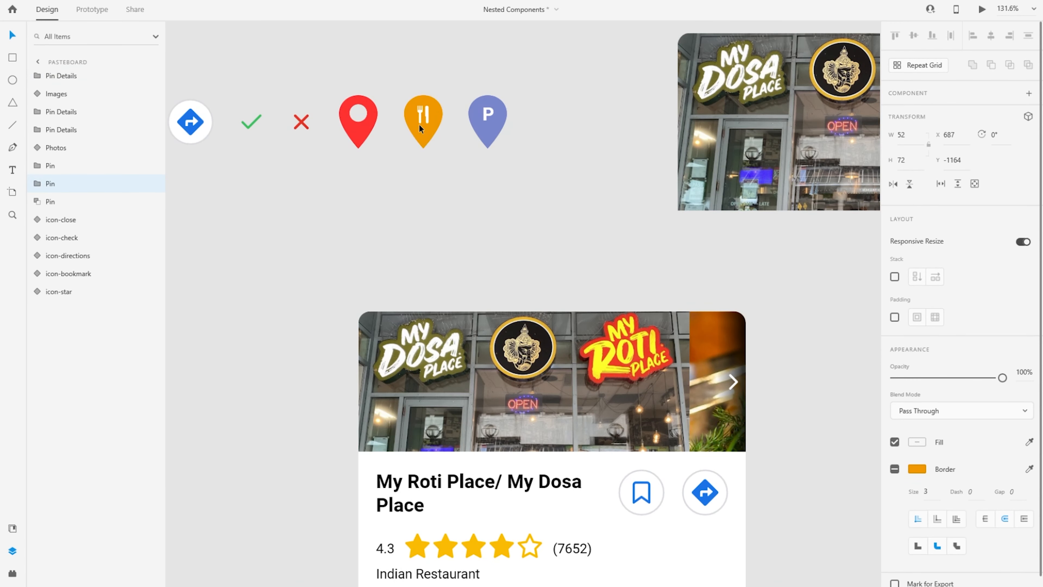
{"action": "scroll", "coordinate": [421, 134], "scroll_direction": "down", "scroll_amount": 2}
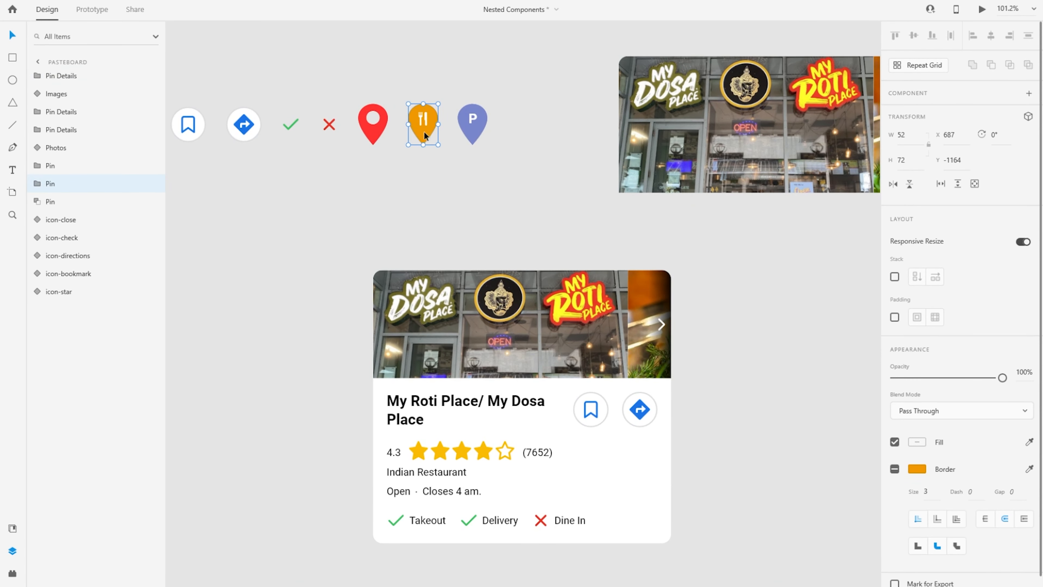
{"action": "scroll", "coordinate": [423, 131], "scroll_direction": "down", "scroll_amount": 3}
{"action": "left_click_drag", "start_coordinate": [423, 130], "coordinate": [505, 384]}
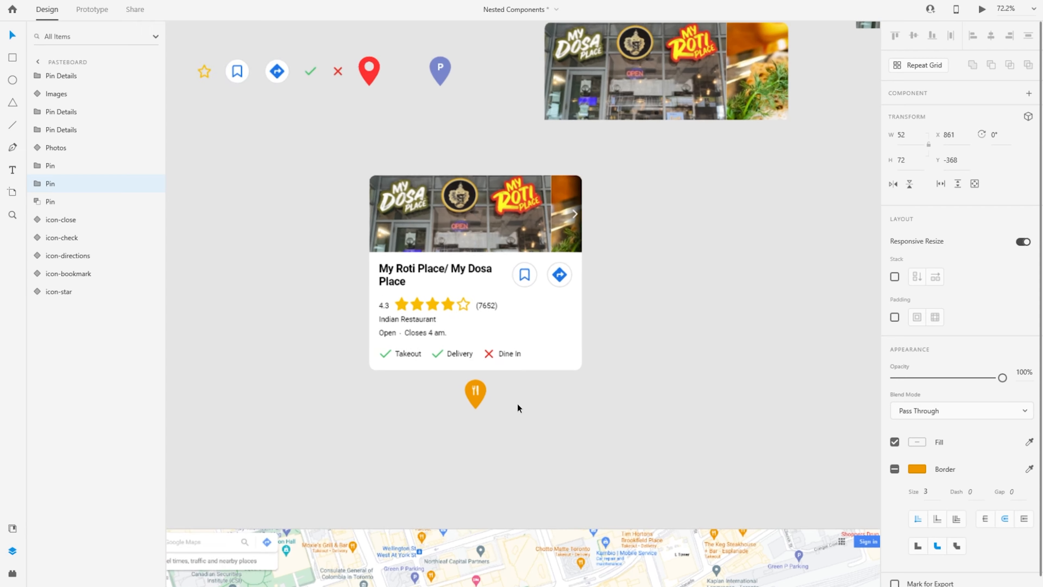
Nudge the orange pin up to Y -376, leaving a 16 px gap beneath the card
{"action": "scroll", "coordinate": [518, 404], "scroll_direction": "up", "scroll_amount": 3}
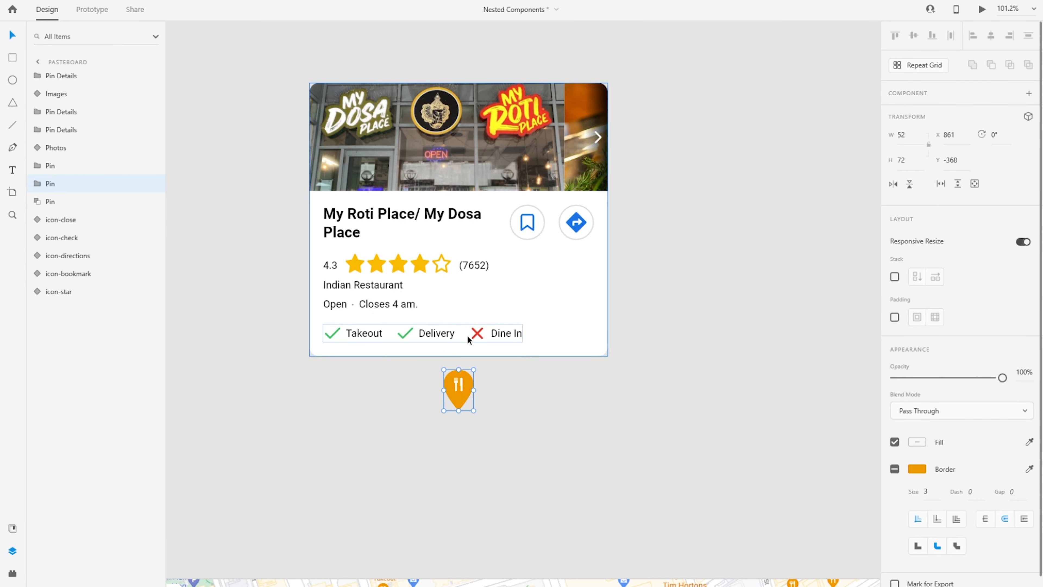
{"action": "key", "text": "Up"}
{"action": "key", "text": "Up"}
{"action": "key", "text": "Up"}
{"action": "key", "text": "Up"}
{"action": "key", "text": "Up"}
{"action": "key", "text": "Up"}
{"action": "key", "text": "Up"}
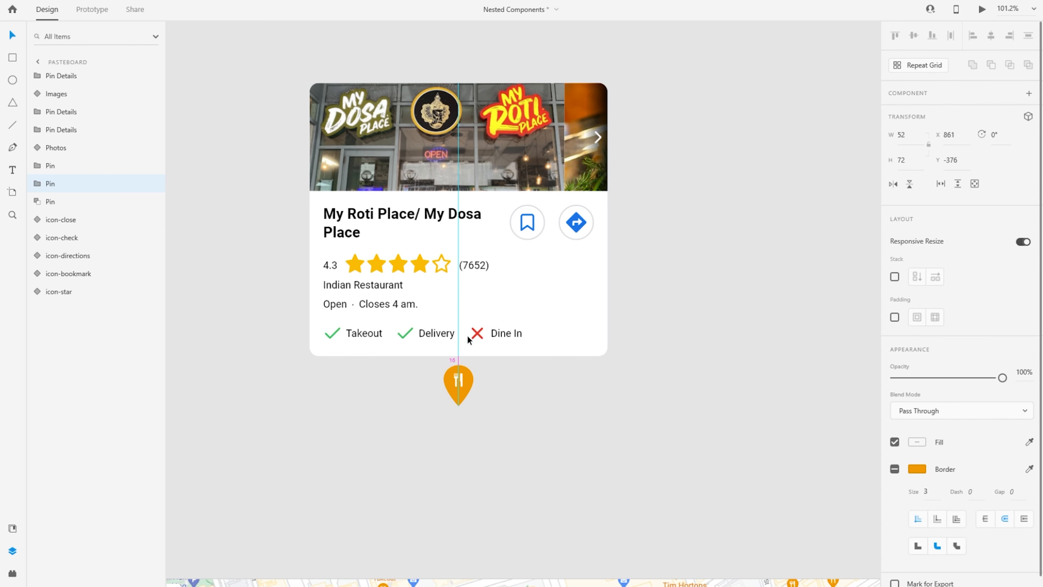
Make a component from the Pin Details card and the orange pin together, and name it "Restaurant"
{"action": "scroll", "coordinate": [464, 329], "scroll_direction": "up", "scroll_amount": 1}
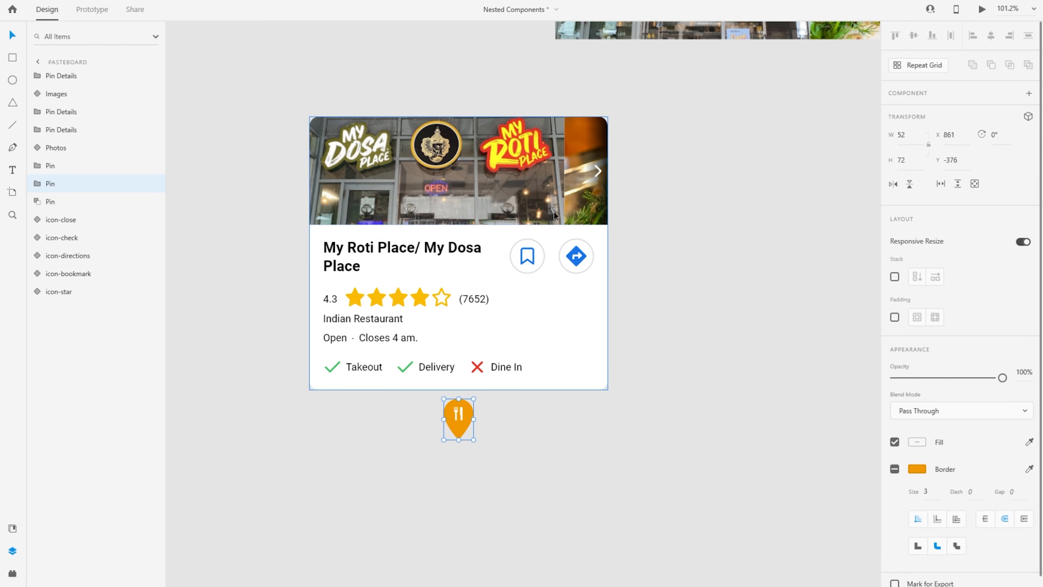
{"action": "left_click", "coordinate": [451, 197]}
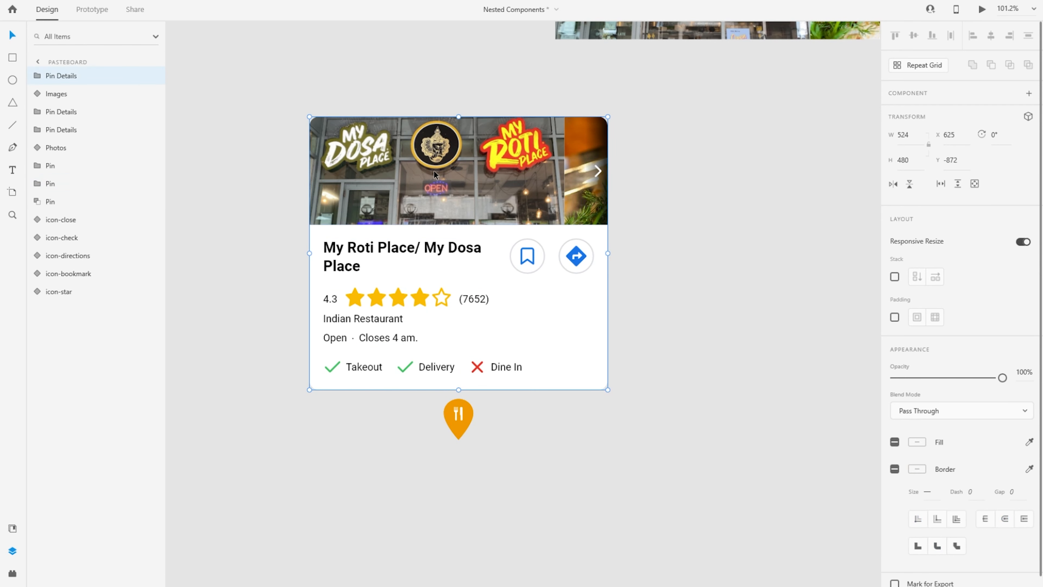
{"action": "left_click", "coordinate": [42, 78]}
{"action": "left_click", "coordinate": [75, 187]}
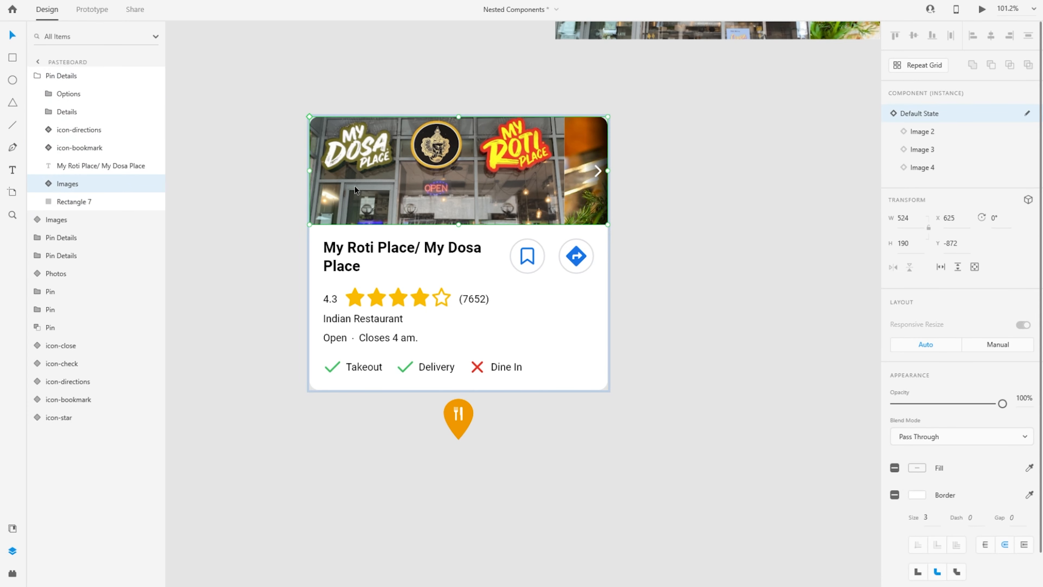
{"action": "left_click", "coordinate": [40, 77]}
{"action": "left_click", "coordinate": [458, 414], "text": "shift"}
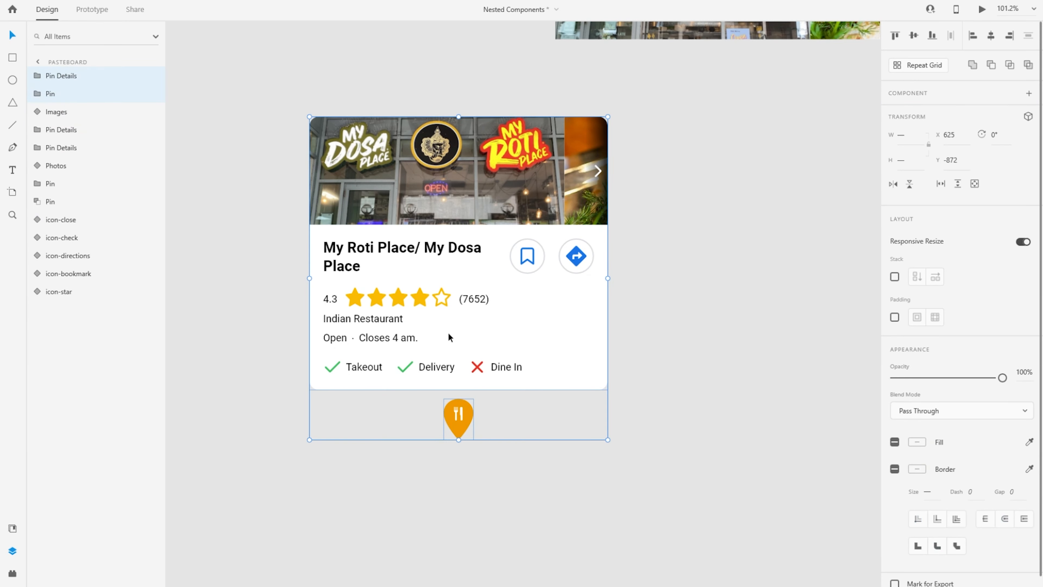
{"action": "left_click", "coordinate": [1026, 95]}
{"action": "double_click", "coordinate": [70, 77]}
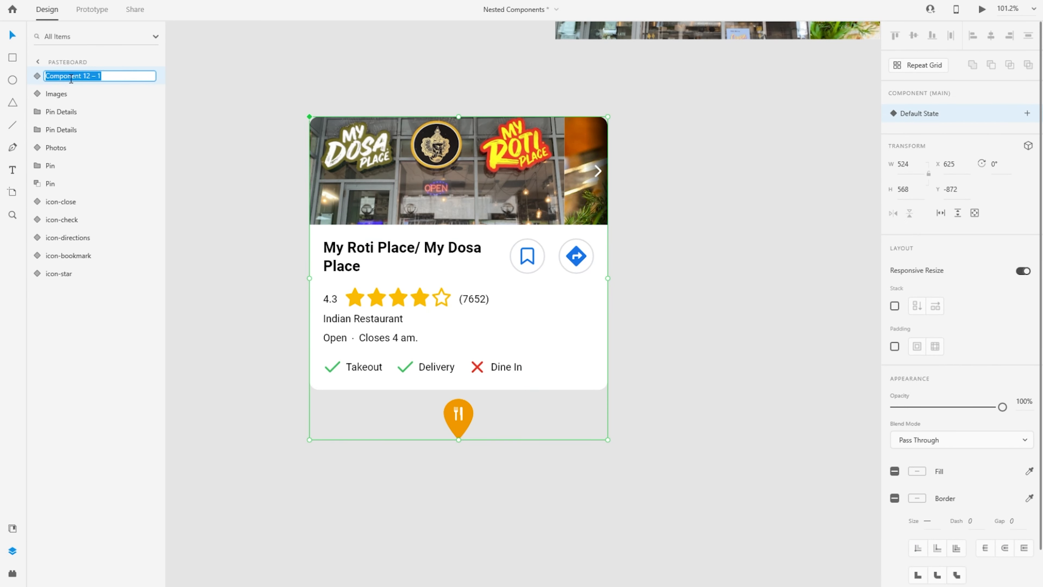
{"action": "type", "text": "Restaurant"}
{"action": "key", "text": "Return"}
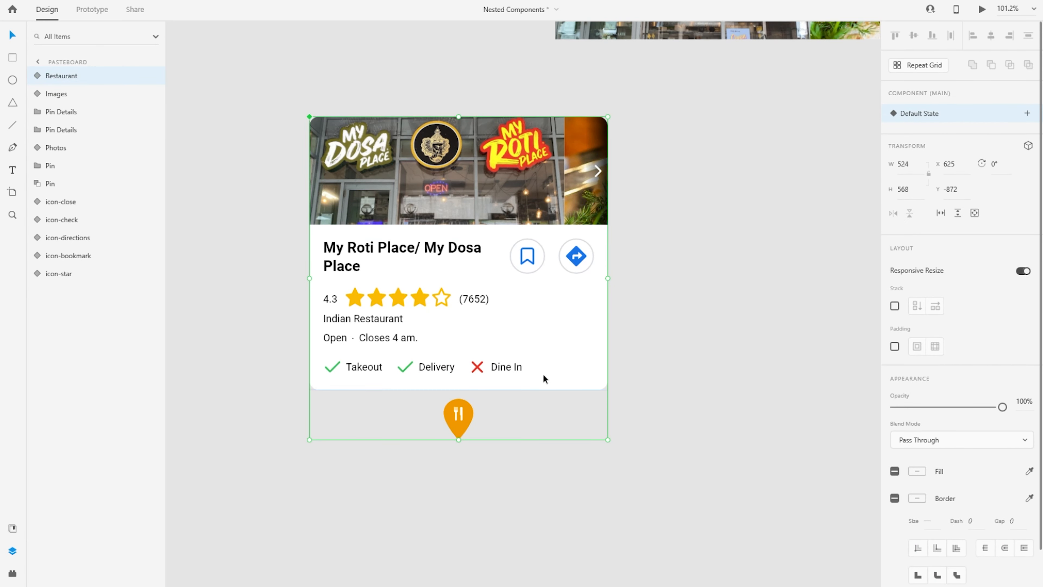
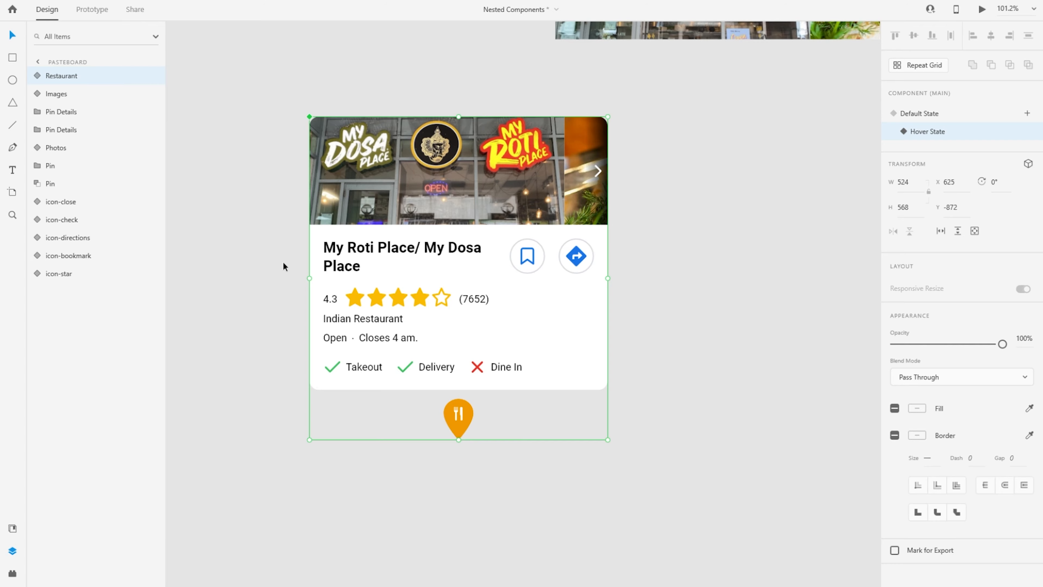
Examine the Restaurant component's Hover State and how its card and pin compare with the Google Maps artboard
{"action": "scroll", "coordinate": [283, 262], "scroll_direction": "down", "scroll_amount": 4}
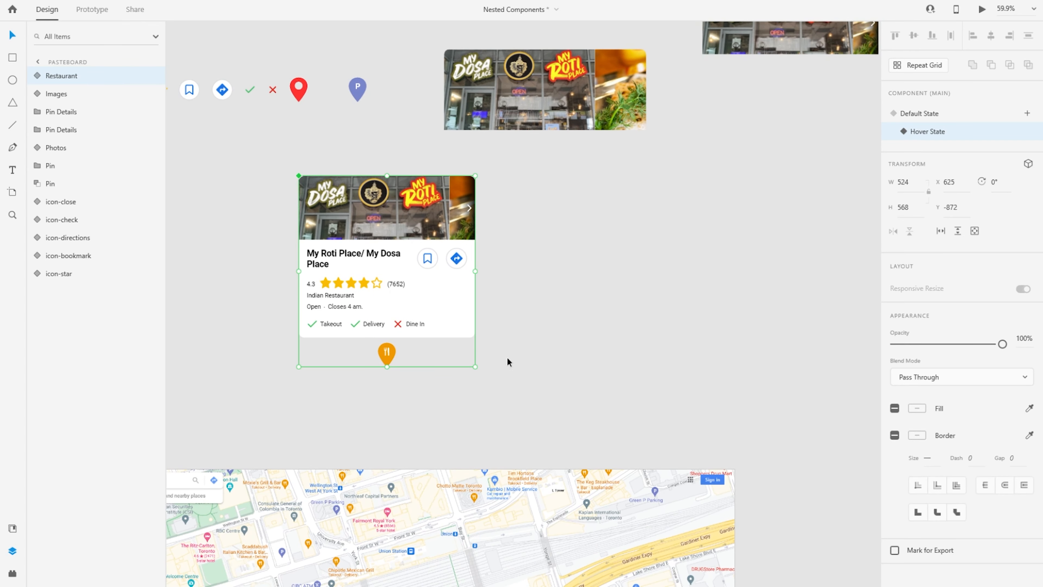
{"action": "left_click_drag", "start_coordinate": [455, 417], "coordinate": [547, 154]}
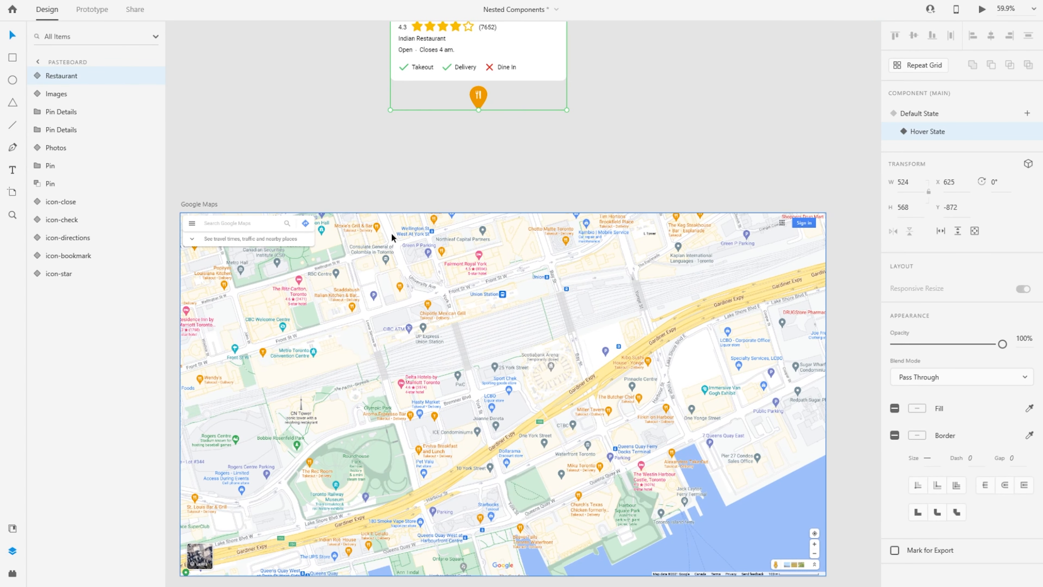
{"action": "scroll", "coordinate": [475, 238], "scroll_direction": "down", "scroll_amount": 2}
{"action": "left_click", "coordinate": [263, 212]}
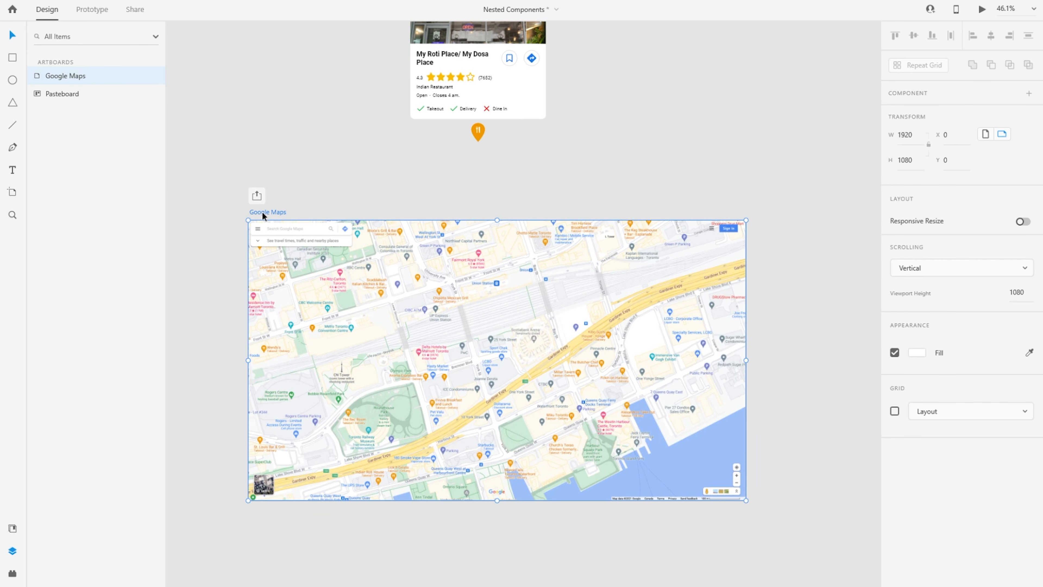
{"action": "left_click", "coordinate": [479, 91]}
{"action": "scroll", "coordinate": [427, 173], "scroll_direction": "up", "scroll_amount": 2}
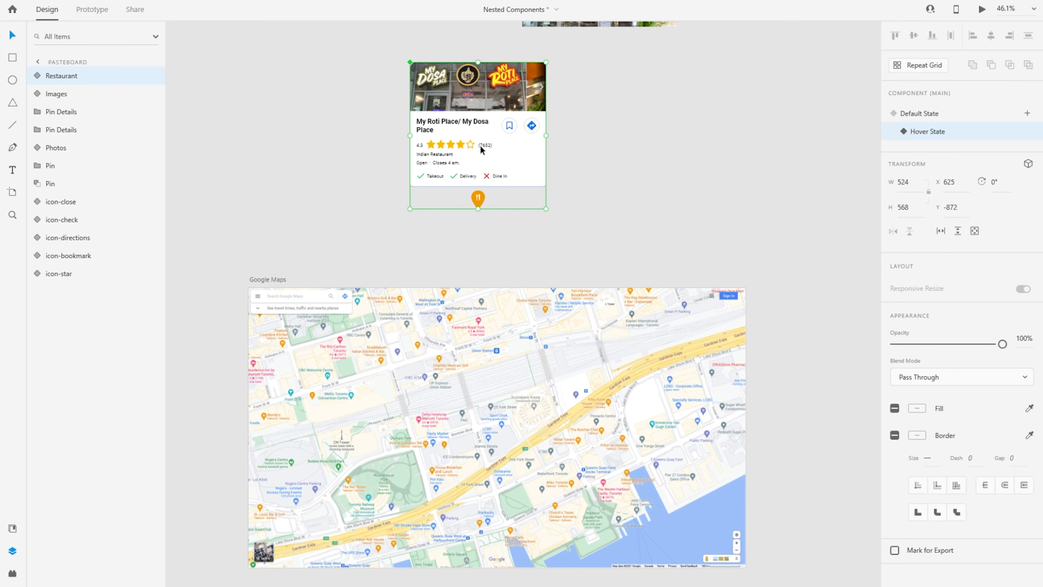
{"action": "scroll", "coordinate": [482, 141], "scroll_direction": "up", "scroll_amount": 4}
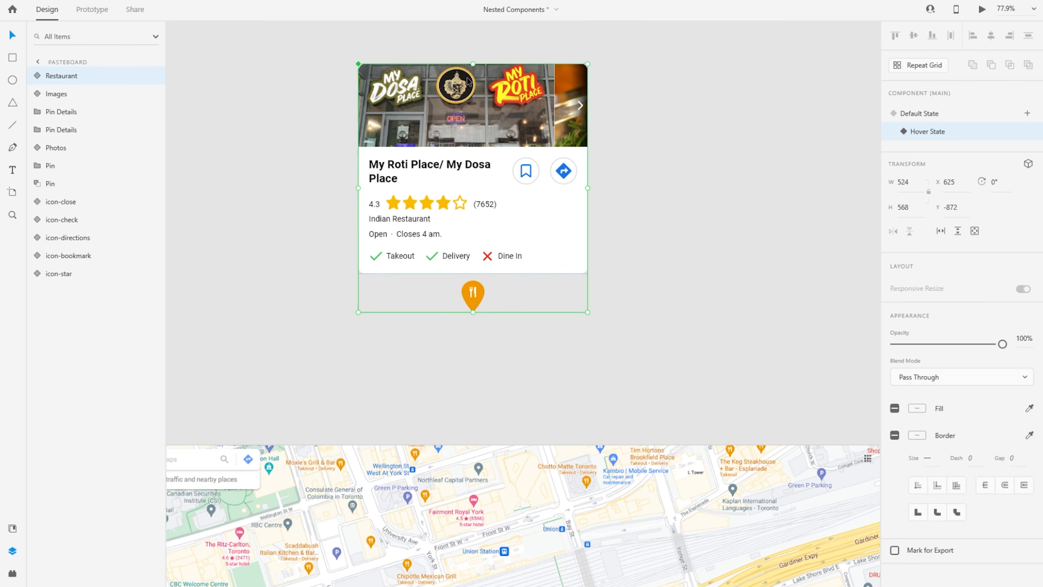
{"action": "scroll", "coordinate": [455, 90], "scroll_direction": "up", "scroll_amount": 2}
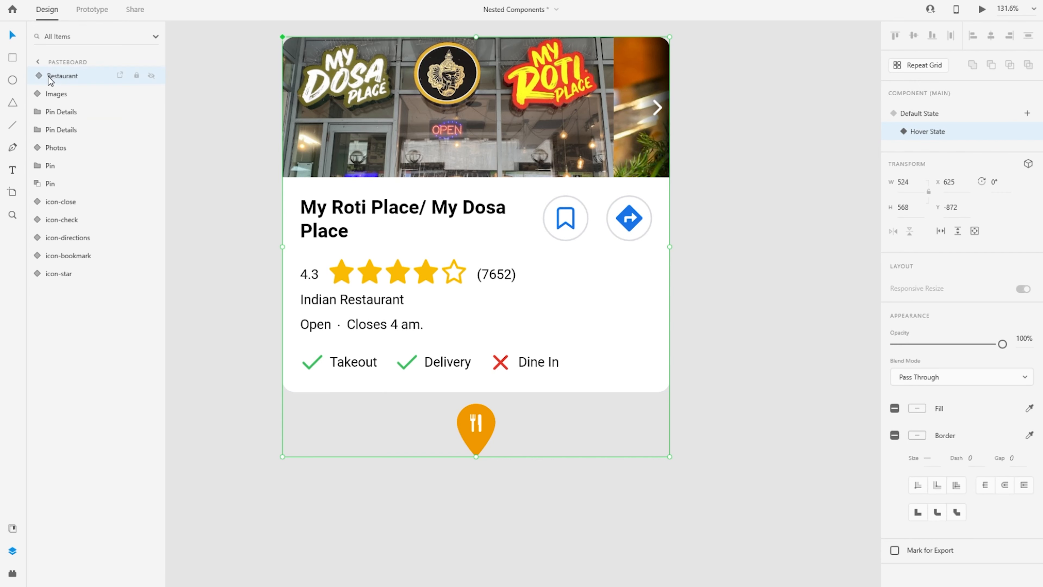
Examine the layers nested in the Restaurant component's Hover State, including the pin, Pin Details group, Images, and directions icon
{"action": "left_click", "coordinate": [40, 76]}
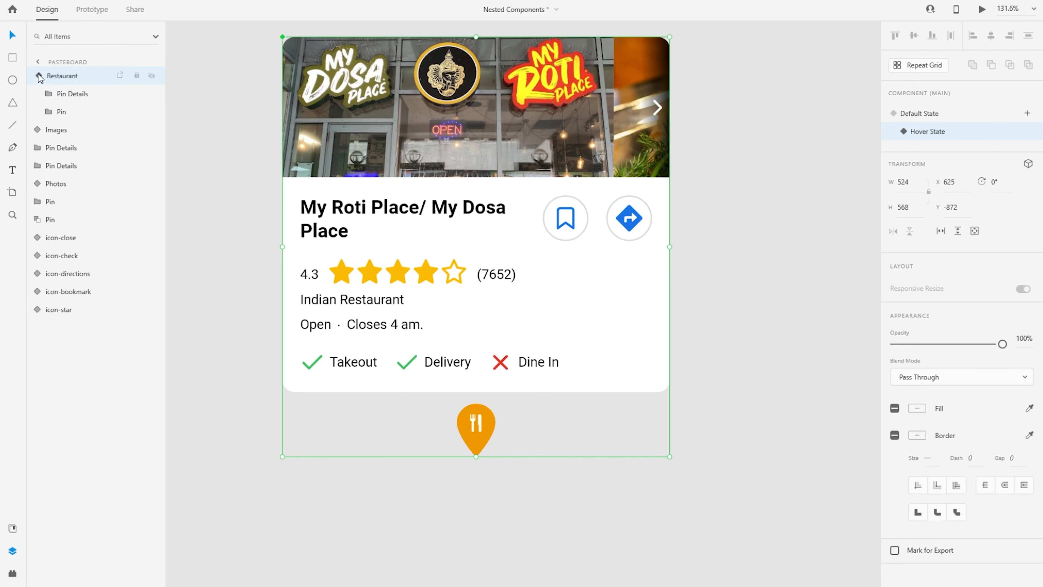
{"action": "left_click", "coordinate": [58, 113]}
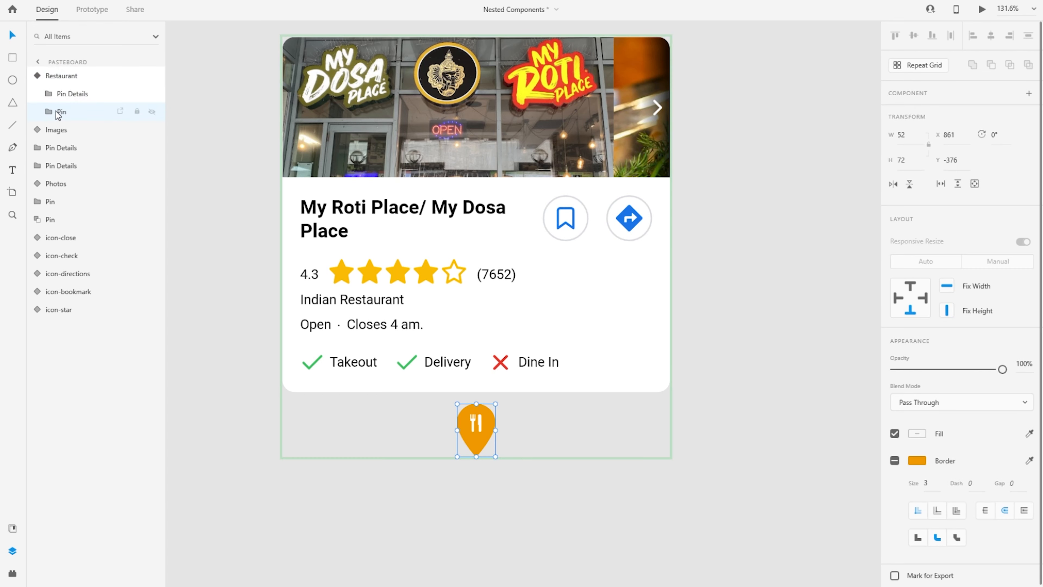
{"action": "left_click", "coordinate": [50, 94]}
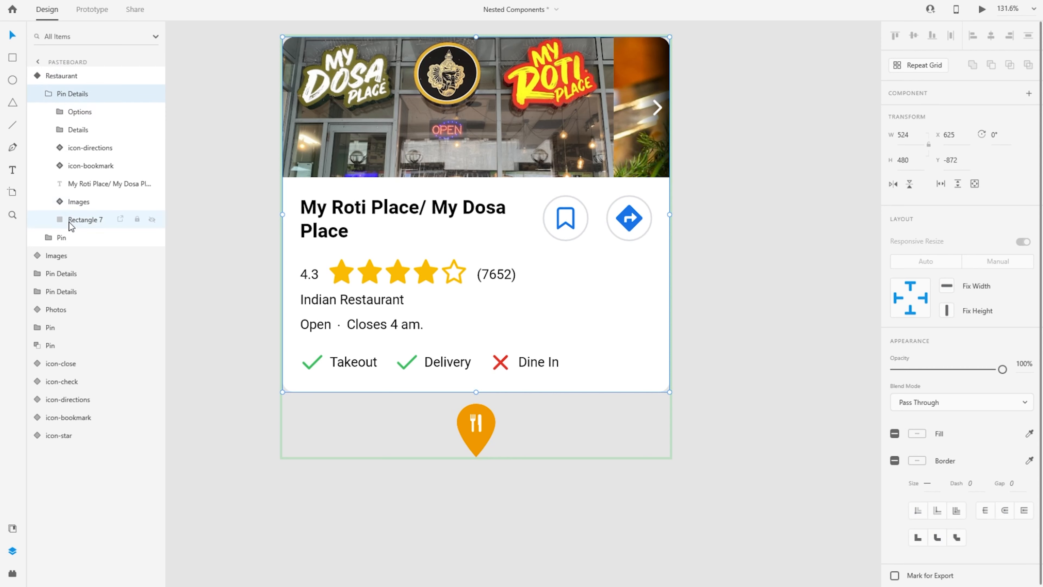
{"action": "left_click", "coordinate": [76, 201]}
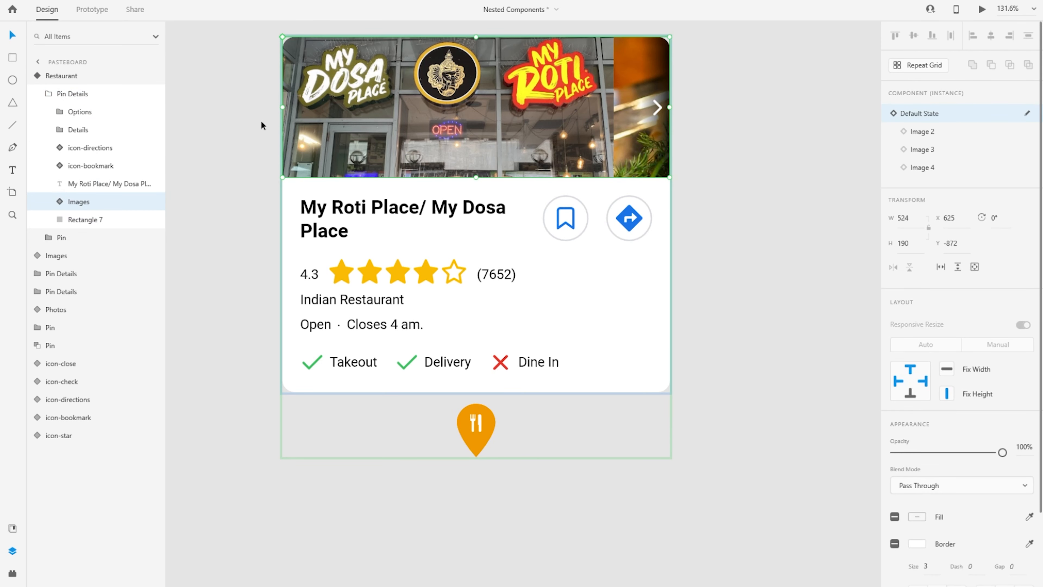
{"action": "left_click", "coordinate": [73, 167]}
{"action": "left_click", "coordinate": [75, 148]}
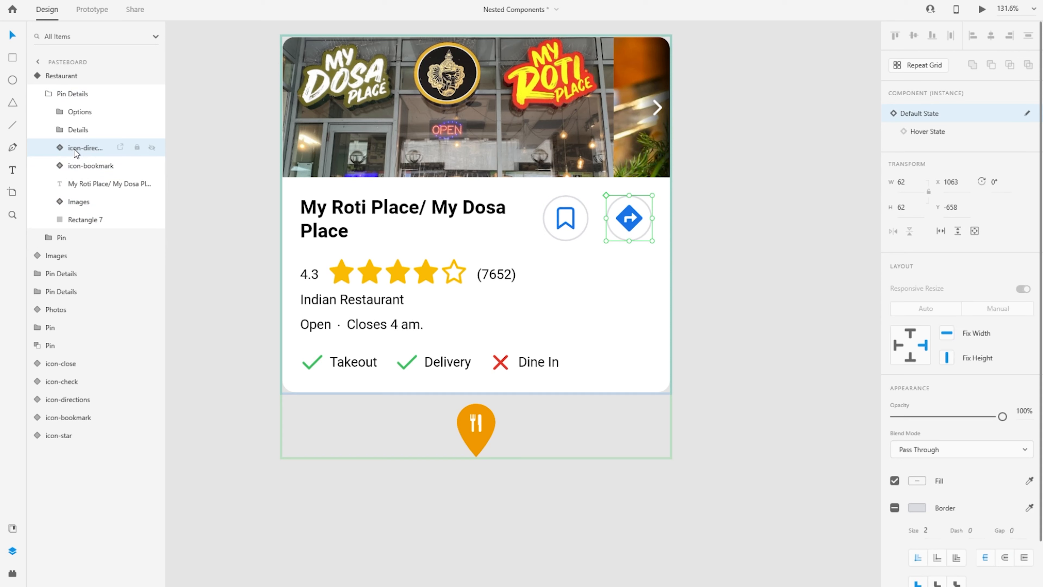
{"action": "left_click", "coordinate": [66, 78]}
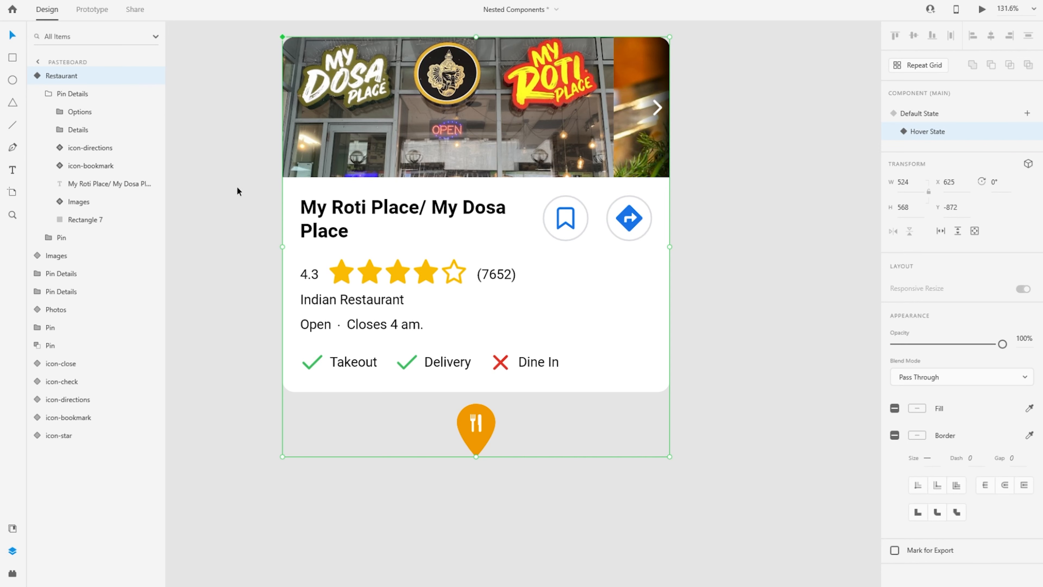
Add a drop shadow to the card's background rectangle in the Restaurant component's Hover State and adjust its Y offset
{"action": "left_click_drag", "start_coordinate": [242, 107], "coordinate": [267, 120]}
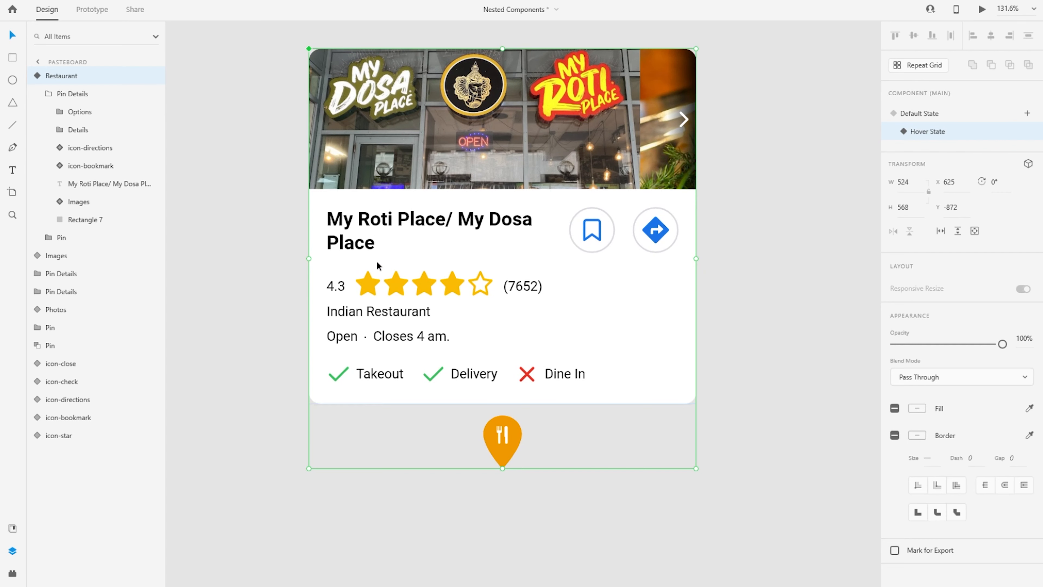
{"action": "left_click", "coordinate": [971, 508]}
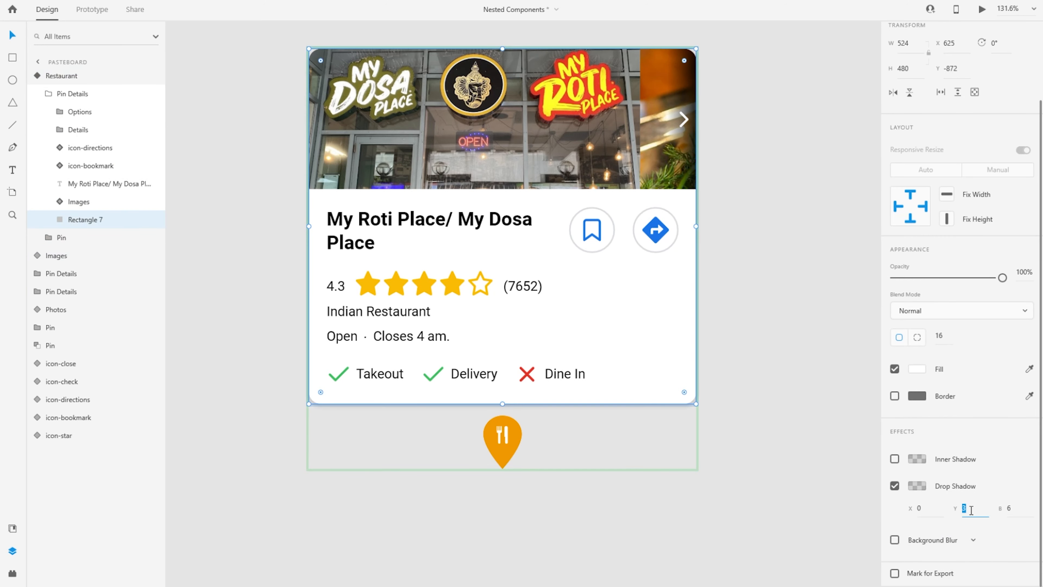
{"action": "left_click", "coordinate": [67, 76]}
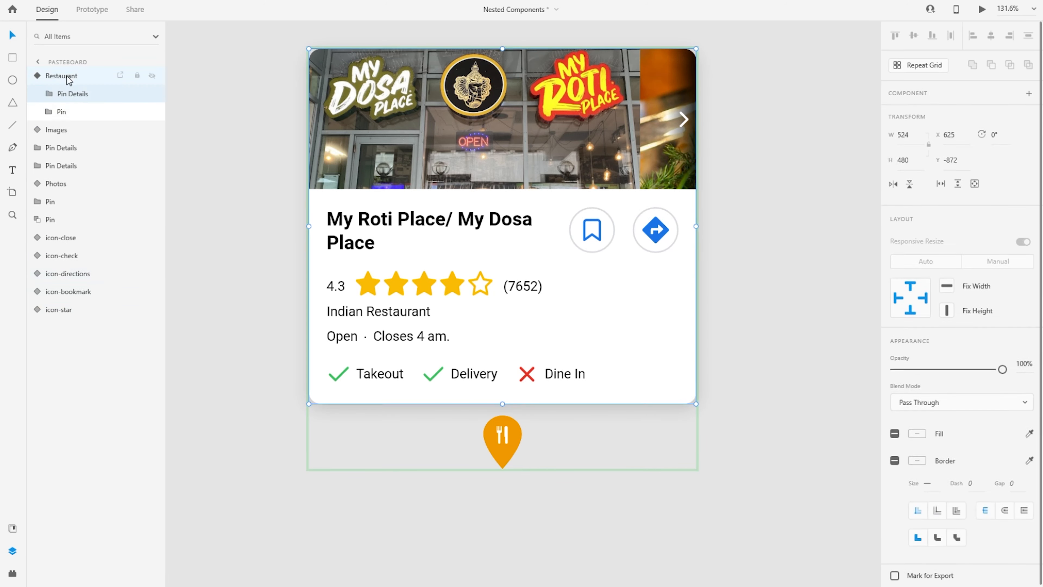
Compare the Restaurant component's Default State and Hover State, and leave the component set to its Default State
{"action": "left_click", "coordinate": [263, 314]}
{"action": "left_click", "coordinate": [560, 341]}
{"action": "scroll", "coordinate": [784, 311], "scroll_direction": "down", "scroll_amount": 3}
{"action": "left_click", "coordinate": [969, 117]}
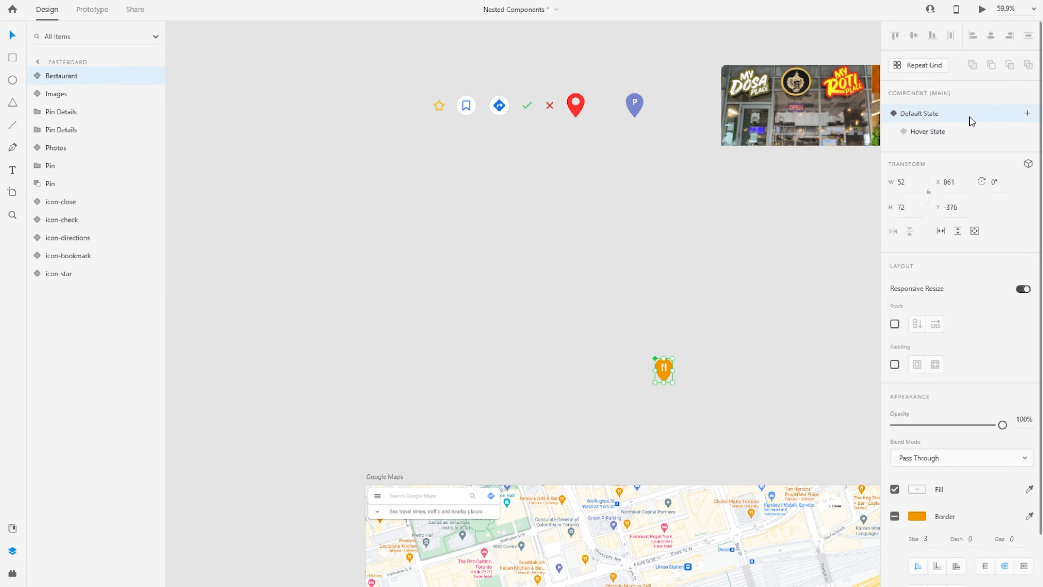
{"action": "left_click", "coordinate": [954, 130]}
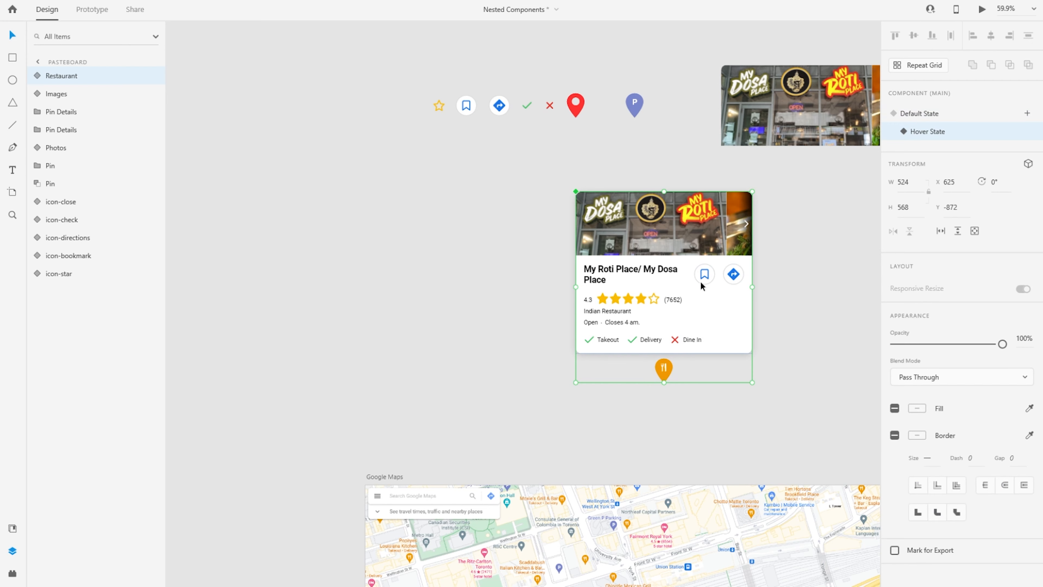
{"action": "left_click", "coordinate": [938, 113]}
Place a copy of the Restaurant pin on the Google Maps artboard near the Queens Quay ferry terminal, at X 1389, Y 636
{"action": "left_click_drag", "start_coordinate": [746, 345], "coordinate": [559, 94]}
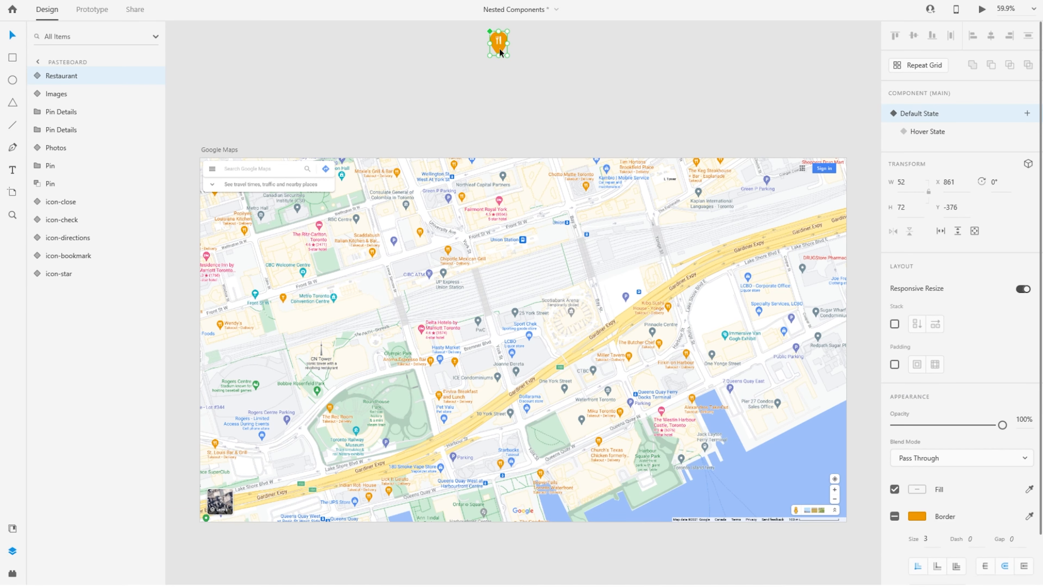
{"action": "left_click_drag", "start_coordinate": [499, 49], "coordinate": [666, 338], "text": "alt"}
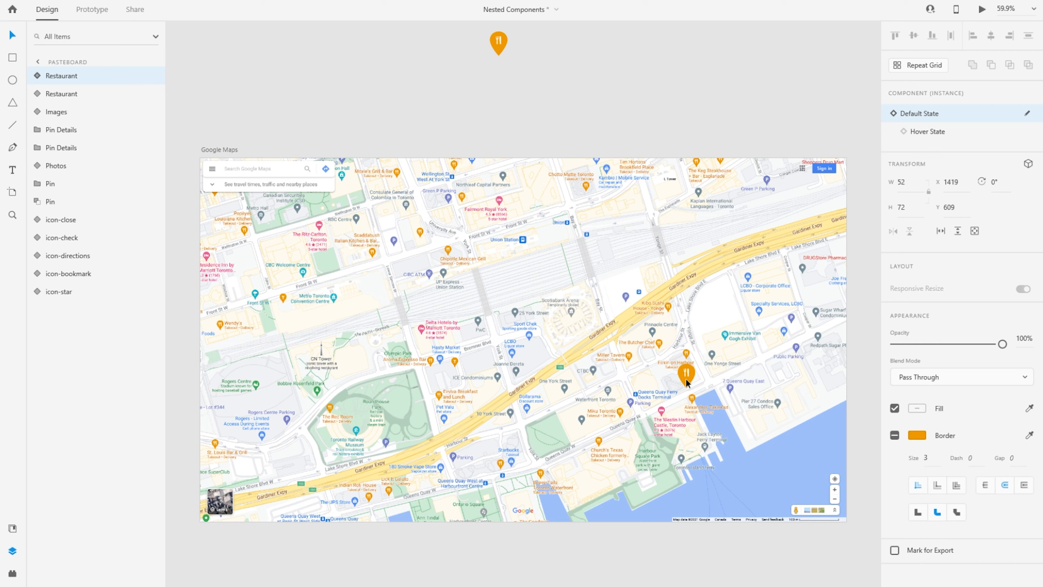
{"action": "left_click_drag", "start_coordinate": [674, 386], "coordinate": [676, 389], "text": "alt"}
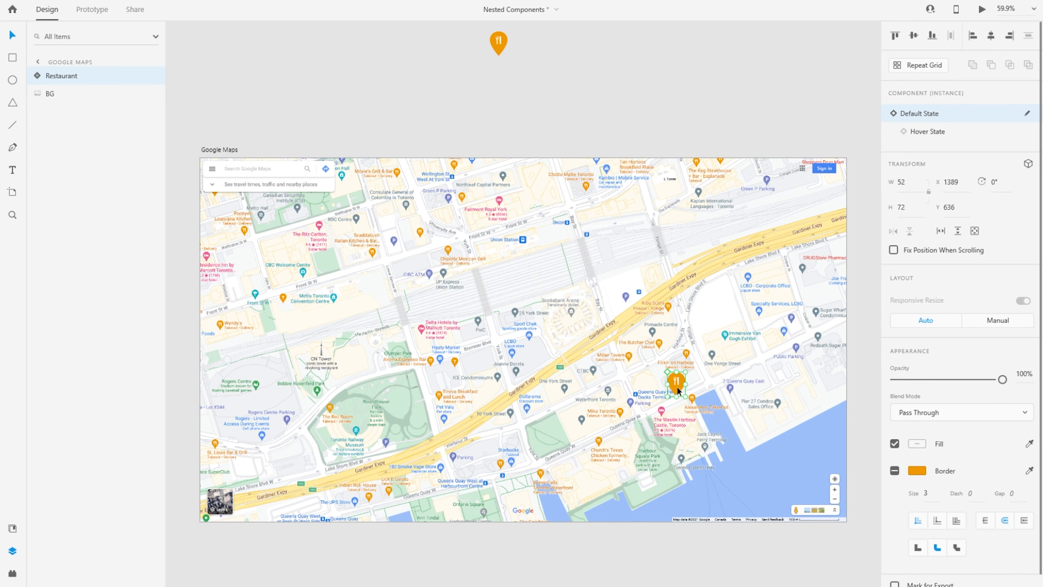
Preview the Google Maps artboard and test the Restaurant pin's hover interaction
{"action": "left_click", "coordinate": [220, 149]}
{"action": "scroll", "coordinate": [220, 146], "scroll_direction": "down", "scroll_amount": 1}
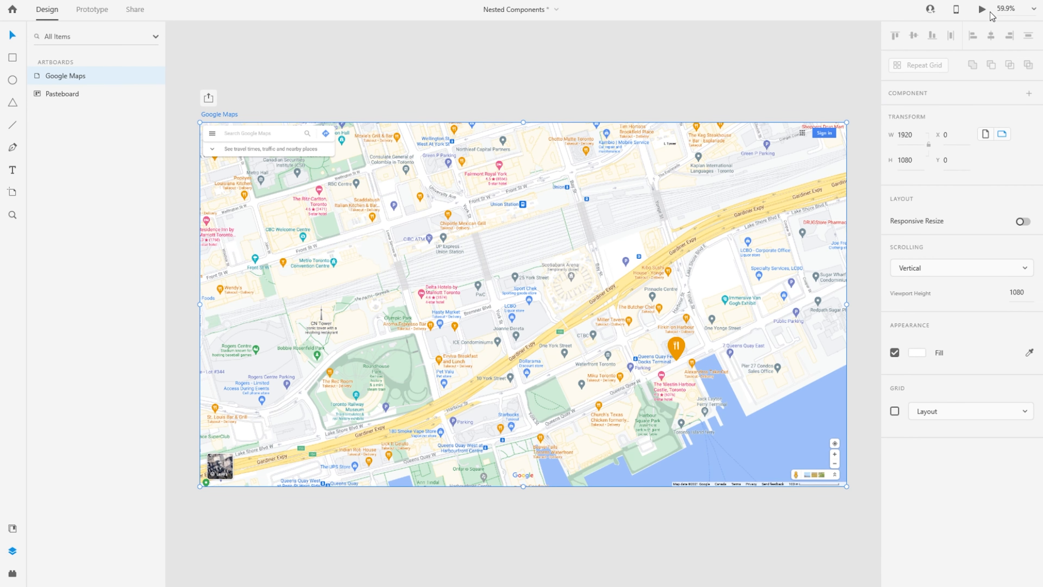
{"action": "left_click", "coordinate": [982, 10]}
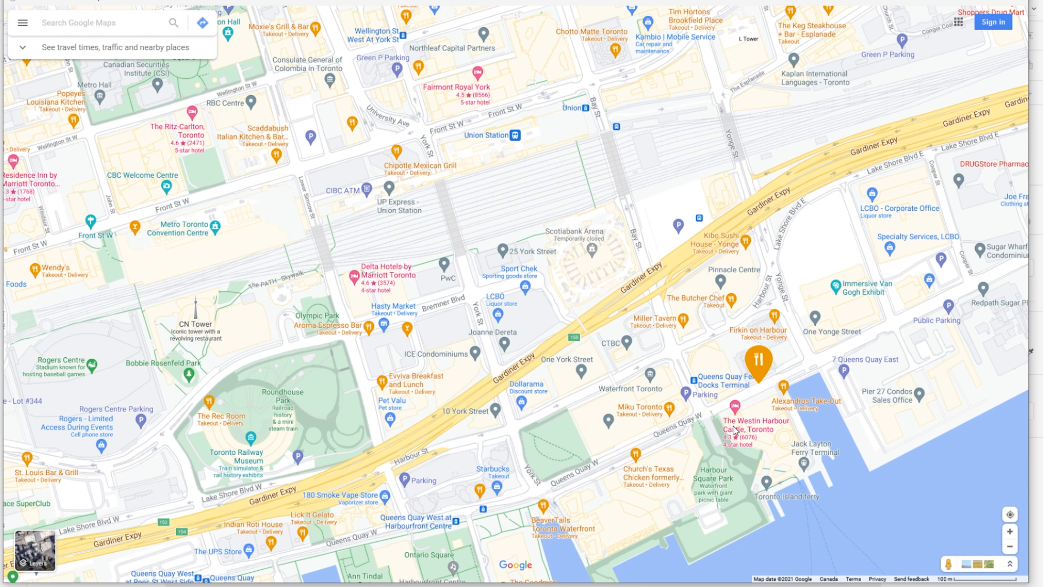
{"action": "left_click", "coordinate": [756, 379]}
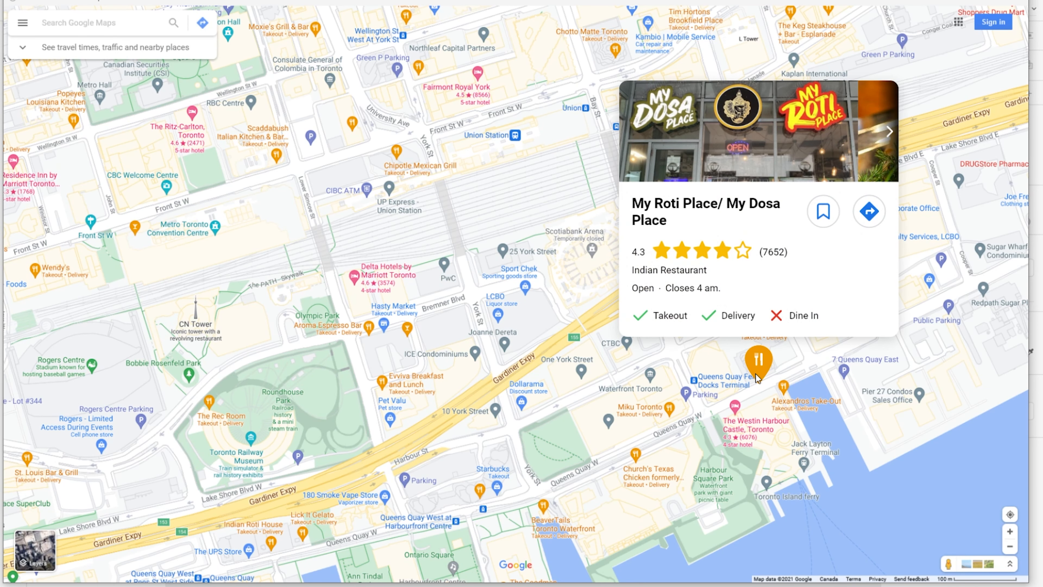
{"action": "mouse_move", "coordinate": [758, 353]}
Test the restaurant card's nested interactions in the preview by paging its photos forward and back and trying the bookmark icon
{"action": "left_click", "coordinate": [889, 132]}
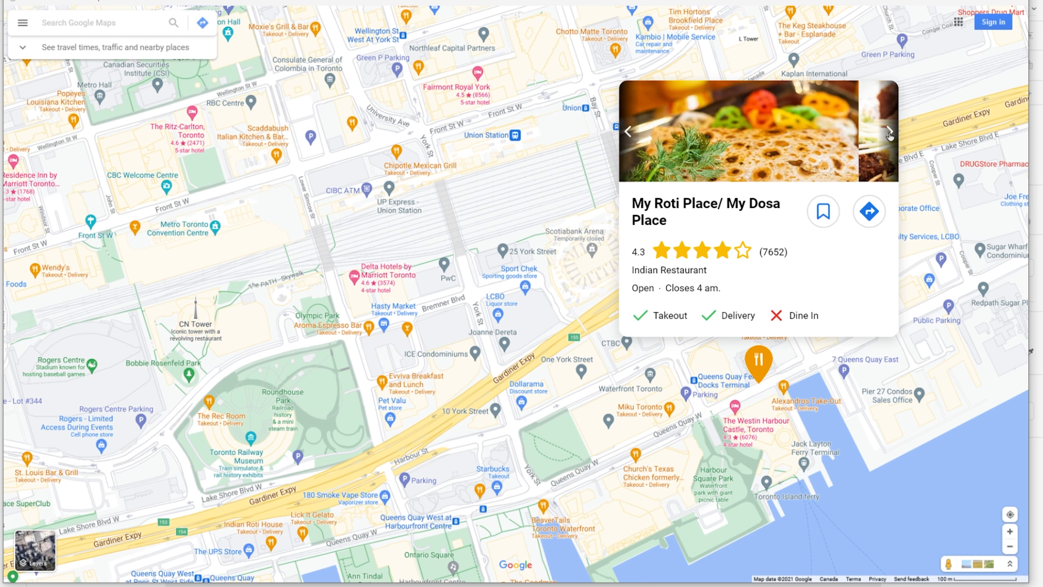
{"action": "left_click", "coordinate": [889, 133]}
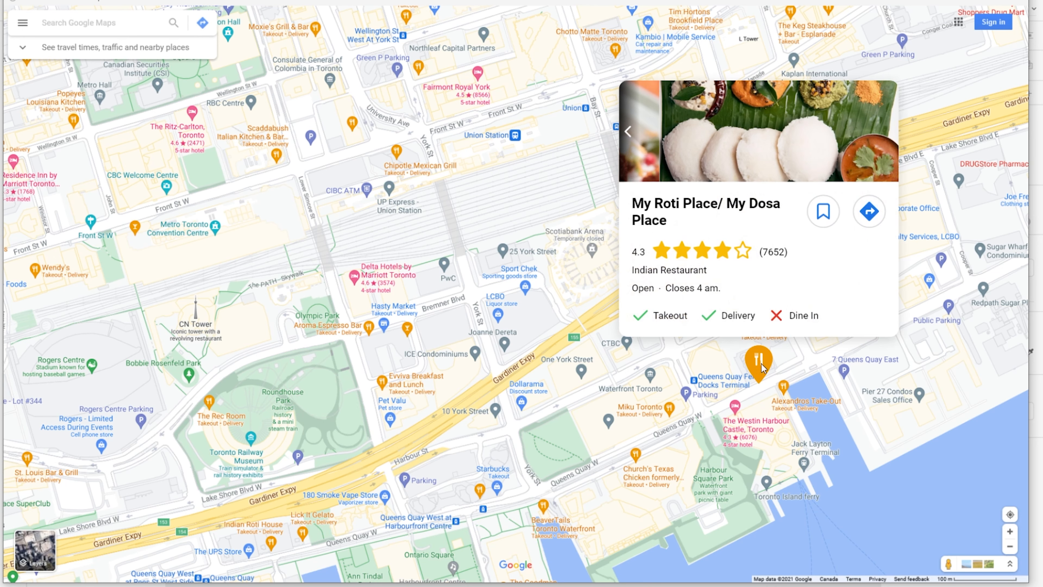
{"action": "left_click", "coordinate": [628, 132]}
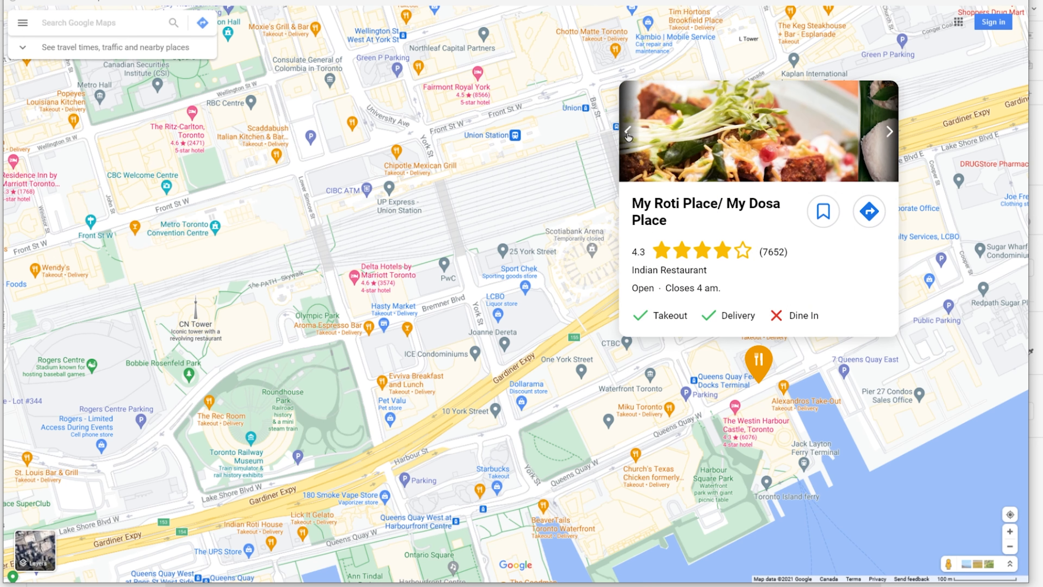
{"action": "left_click", "coordinate": [628, 132]}
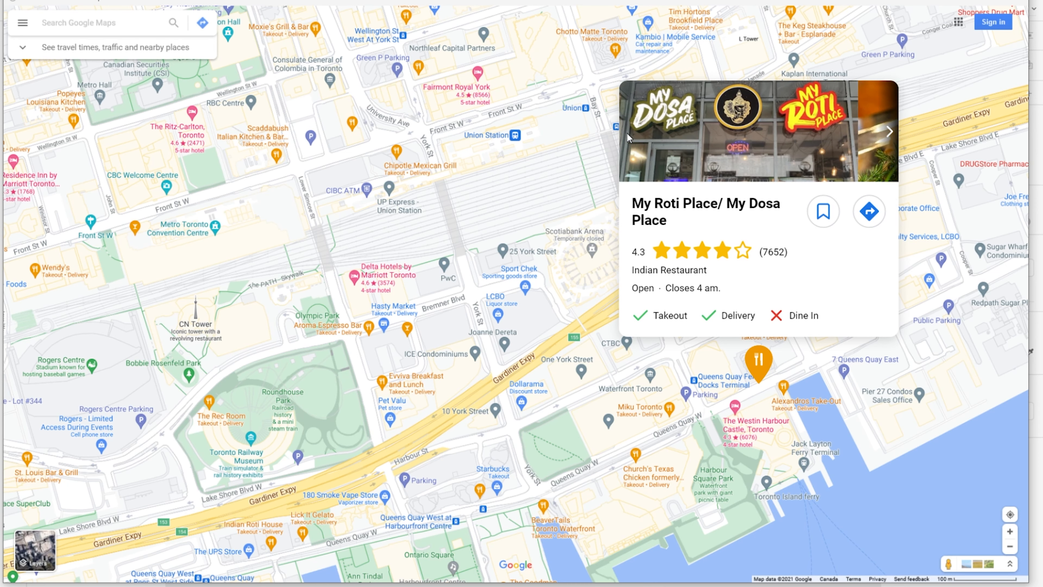
{"action": "left_click", "coordinate": [824, 213]}
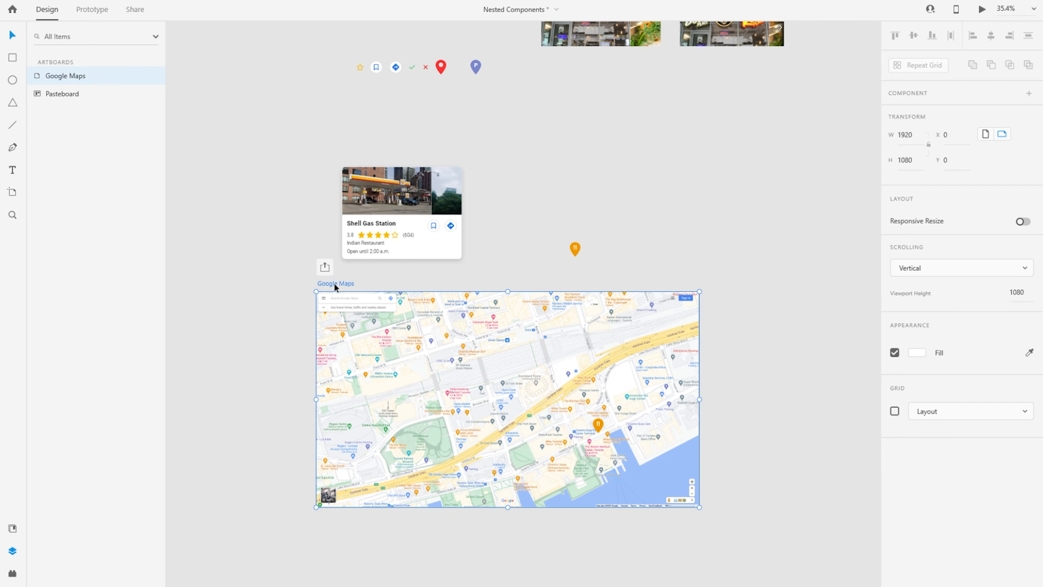
Change the category text on the Shell Gas Station card to "Gas Station"
{"action": "scroll", "coordinate": [335, 283], "scroll_direction": "up", "scroll_amount": 3}
{"action": "scroll", "coordinate": [341, 311], "scroll_direction": "up", "scroll_amount": 6}
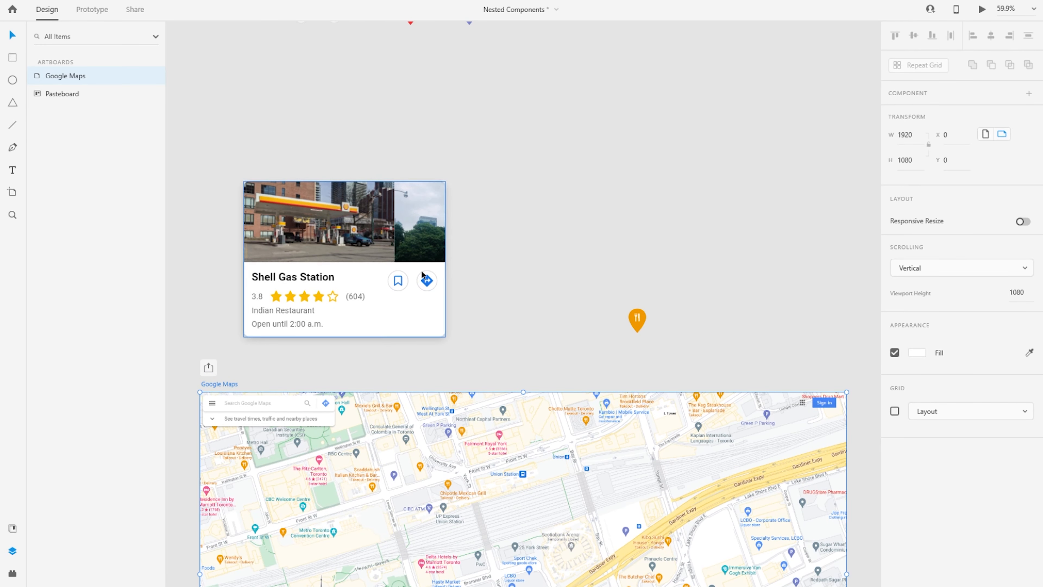
{"action": "left_click", "coordinate": [422, 274]}
{"action": "double_click", "coordinate": [270, 310]}
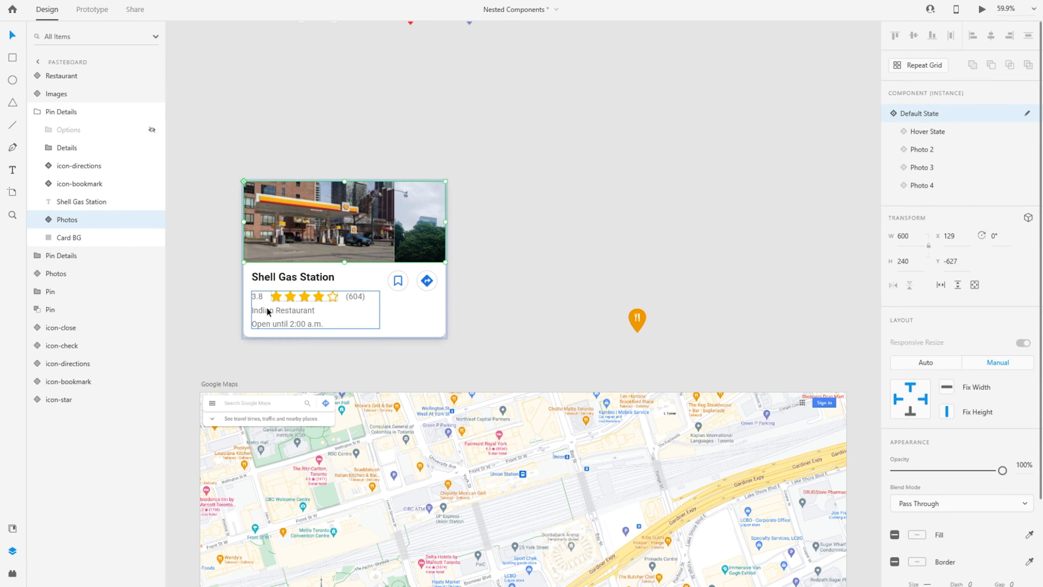
{"action": "double_click", "coordinate": [271, 310]}
{"action": "type", "text": "Gas Station"}
{"action": "key", "text": "Escape"}
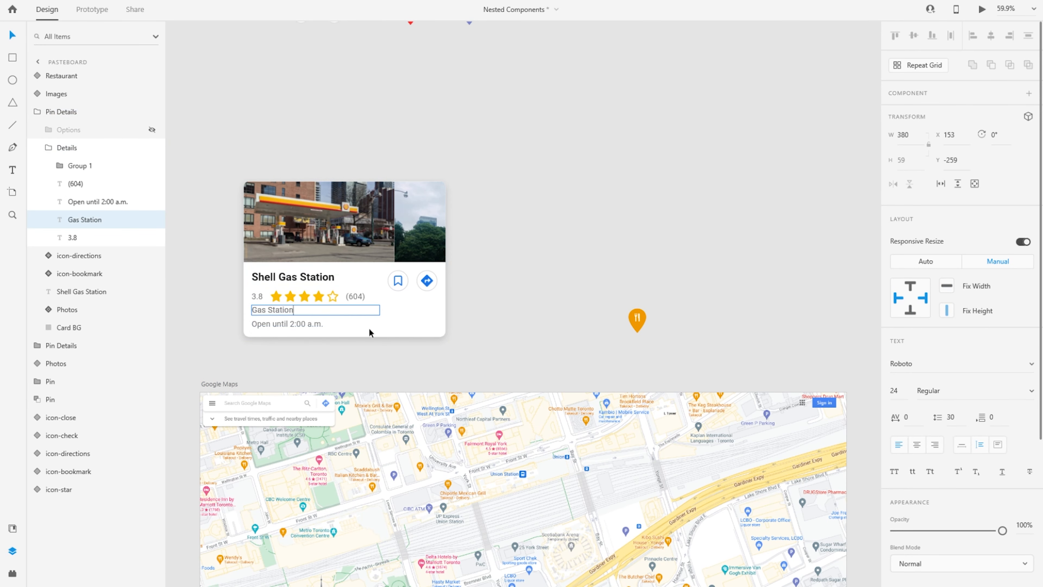
Examine the Shell Gas Station card's layers, including the details, the Photos component's mask group and arrows, and the directions icon
{"action": "left_click", "coordinate": [394, 333]}
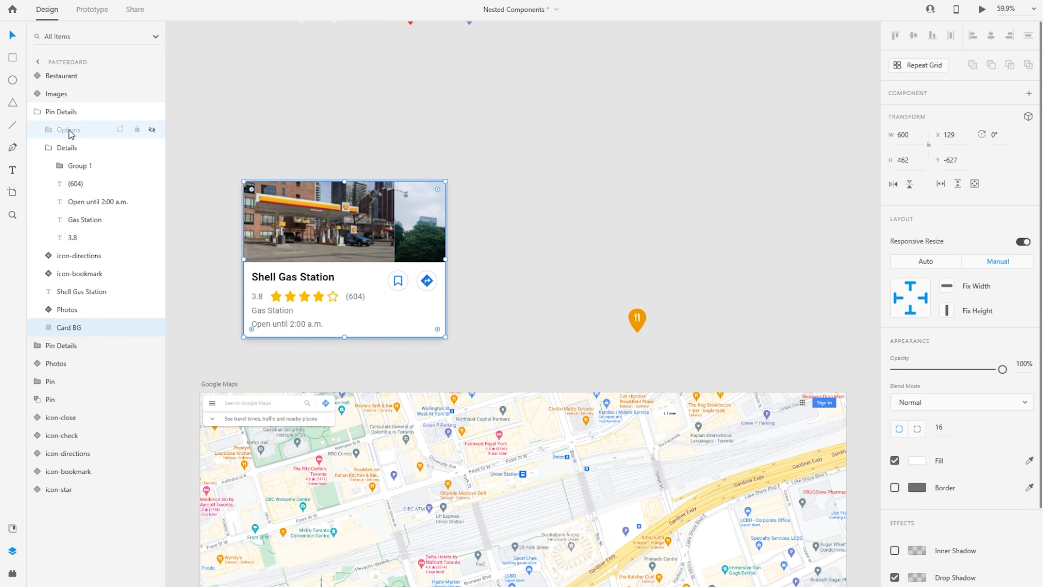
{"action": "left_click", "coordinate": [62, 147]}
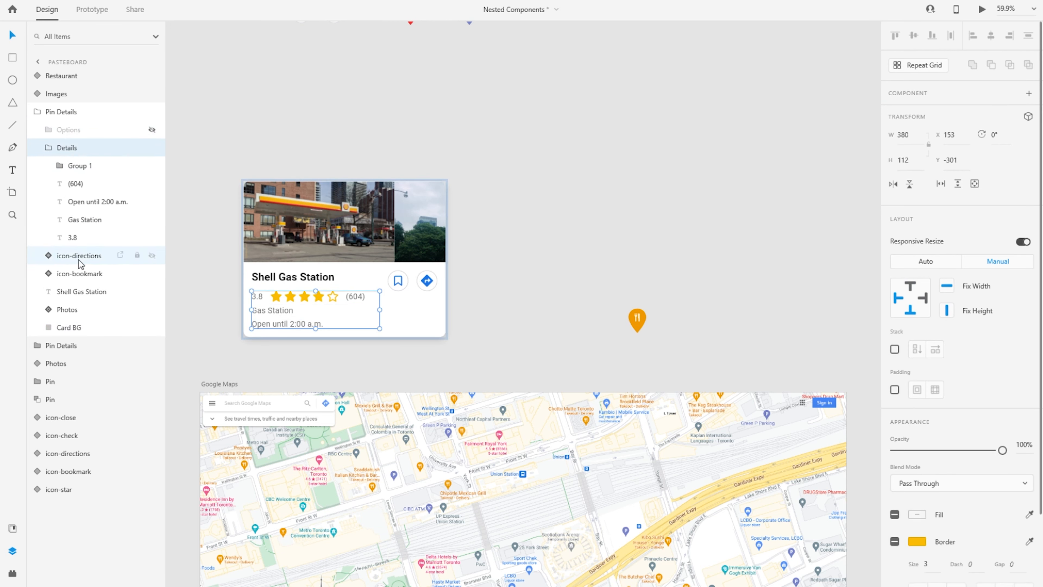
{"action": "left_click", "coordinate": [61, 310]}
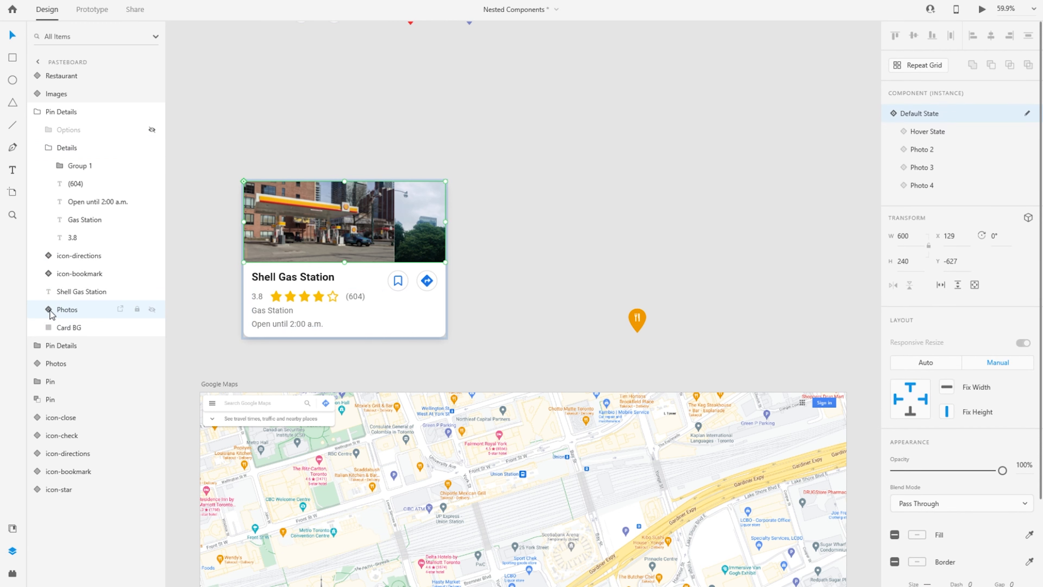
{"action": "left_click", "coordinate": [44, 309]}
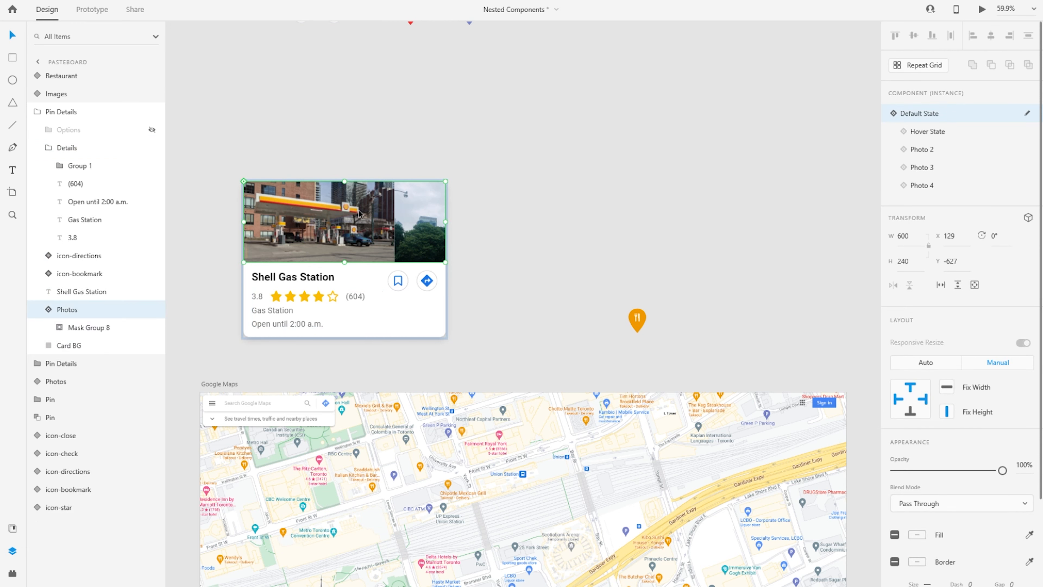
{"action": "left_click", "coordinate": [53, 328]}
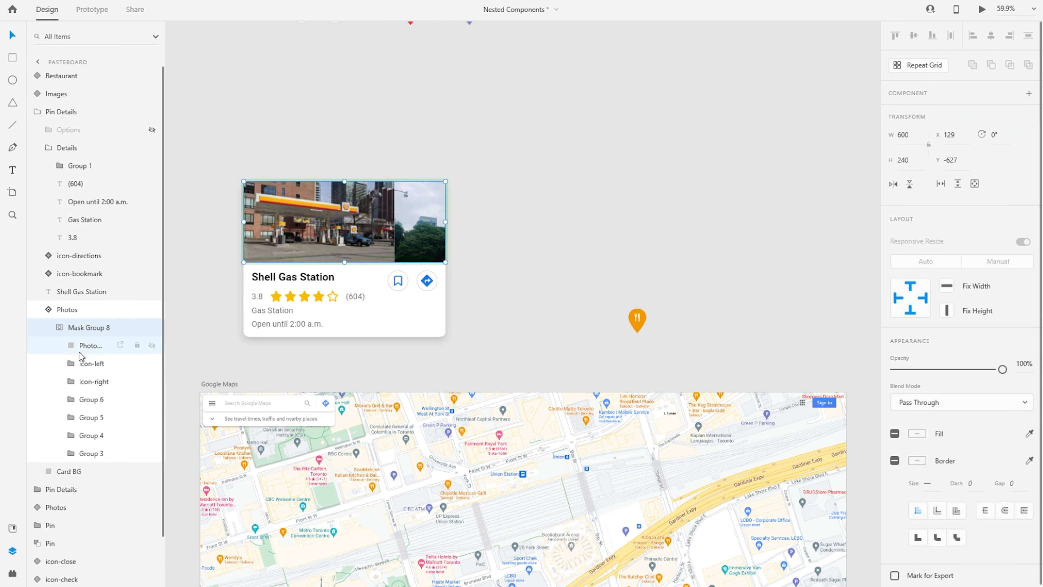
{"action": "left_click", "coordinate": [89, 363]}
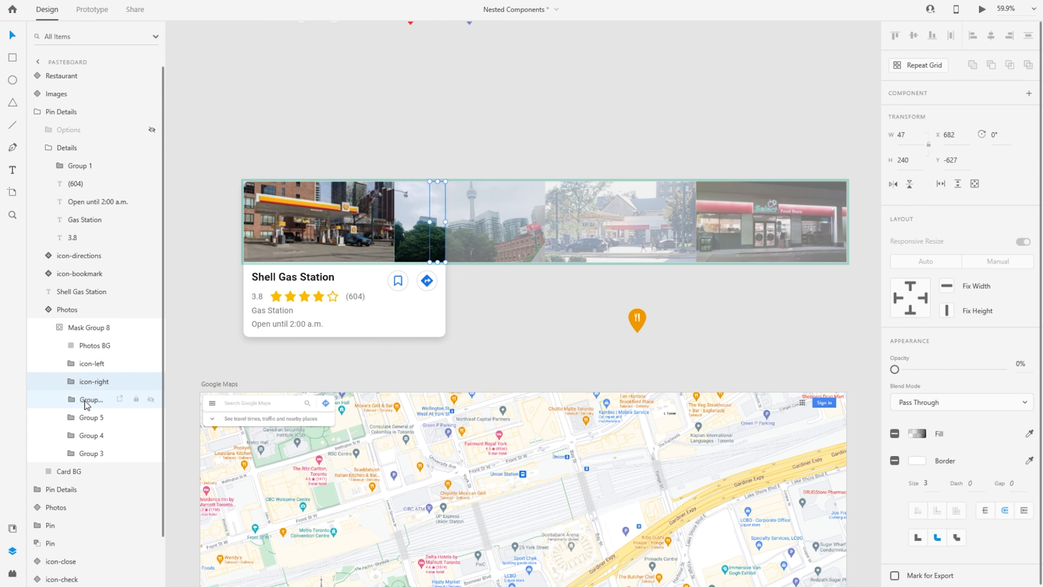
{"action": "left_click", "coordinate": [88, 435]}
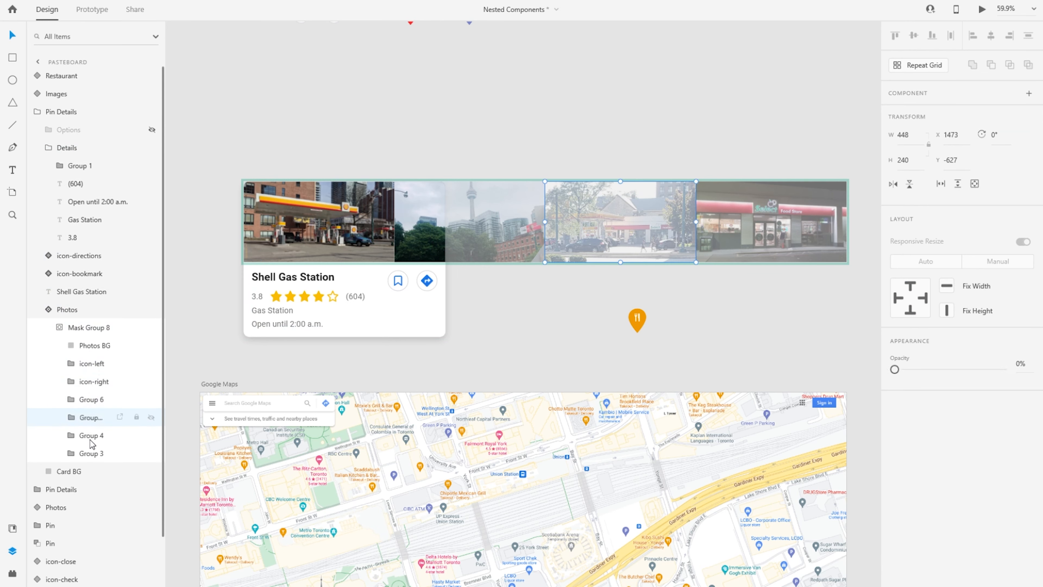
{"action": "left_click", "coordinate": [49, 310]}
{"action": "left_click", "coordinate": [78, 255]}
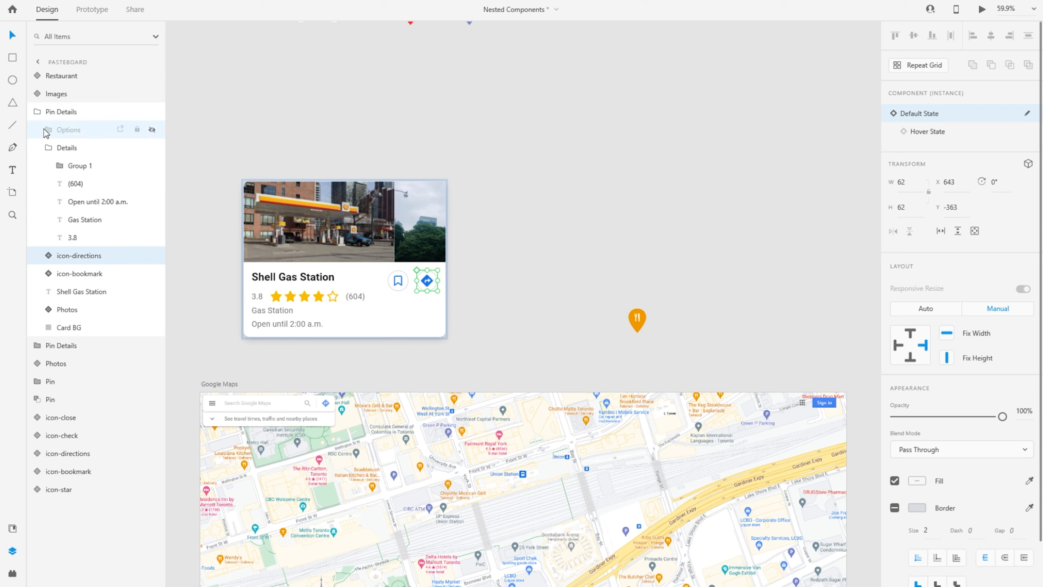
Move the Shell Gas Station Pin Details card up and away from the Google Maps artboard, to X 192, Y -774
{"action": "left_click", "coordinate": [72, 113]}
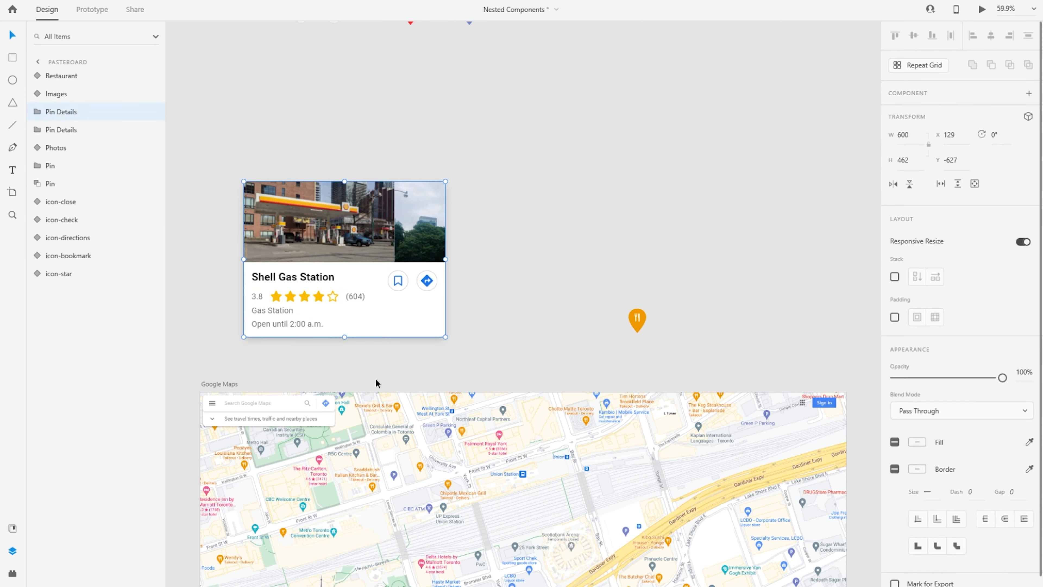
{"action": "left_click_drag", "start_coordinate": [374, 271], "coordinate": [395, 222]}
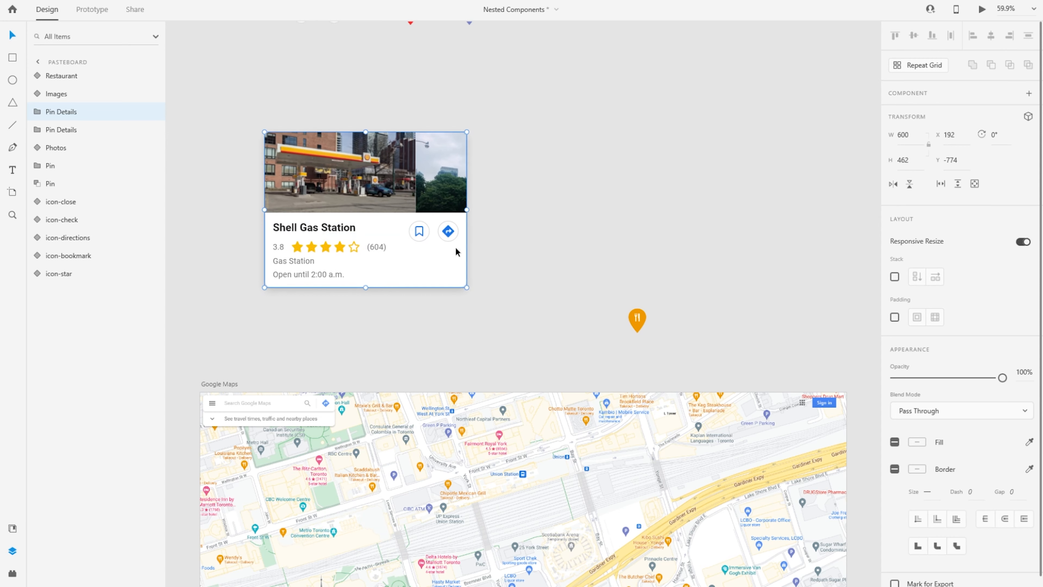
Centre the purple P pin beneath the Shell Gas Station card at X 466, Y -296 and combine both into a component
{"action": "scroll", "coordinate": [495, 183], "scroll_direction": "up", "scroll_amount": 3}
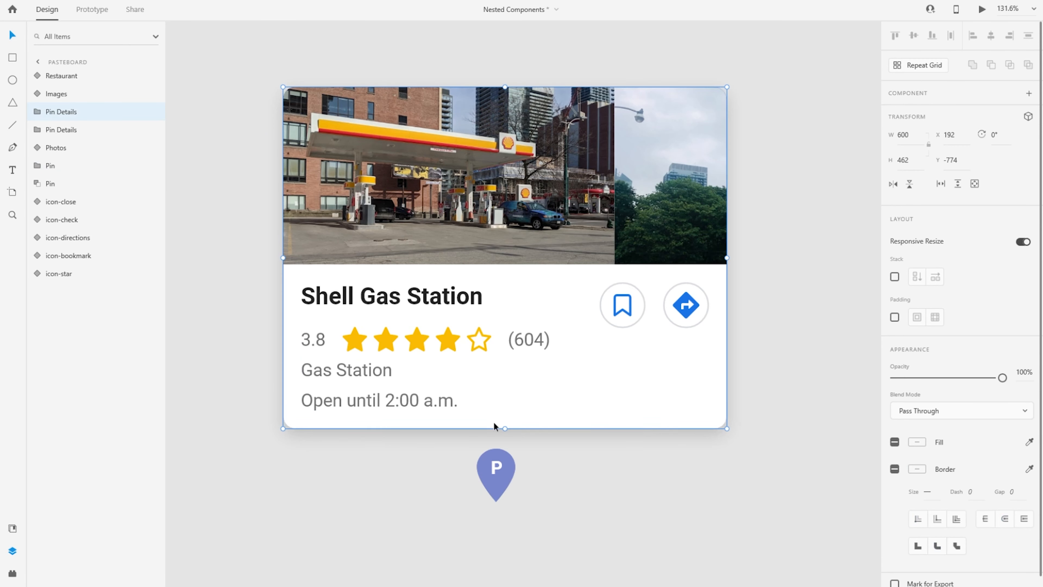
{"action": "left_click_drag", "start_coordinate": [497, 466], "coordinate": [508, 458]}
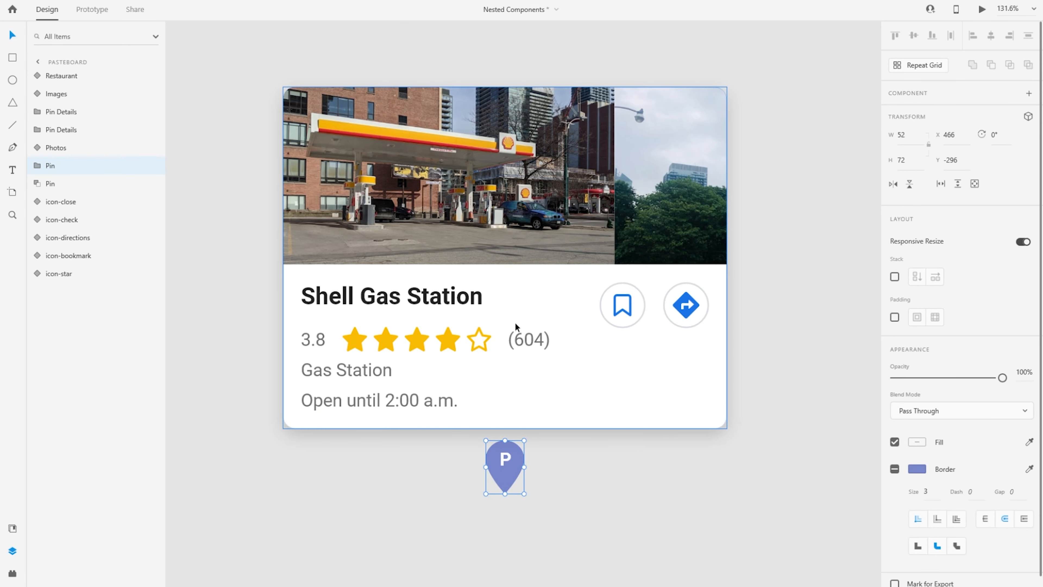
{"action": "left_click", "coordinate": [479, 341], "text": "ctrl"}
{"action": "left_click", "coordinate": [530, 405], "text": "ctrl"}
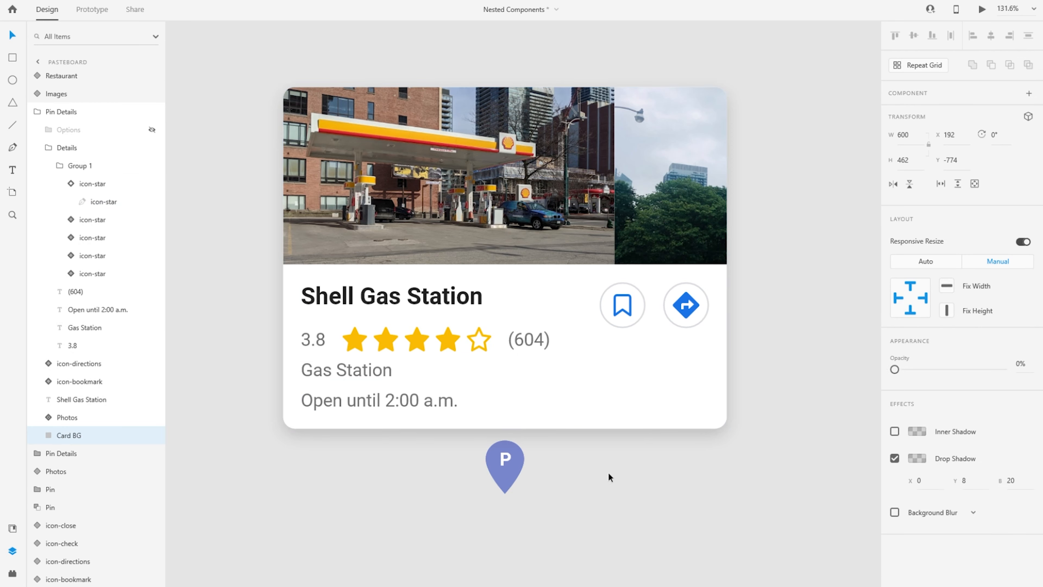
{"action": "key", "text": "Escape"}
{"action": "left_click", "coordinate": [512, 472], "text": "shift"}
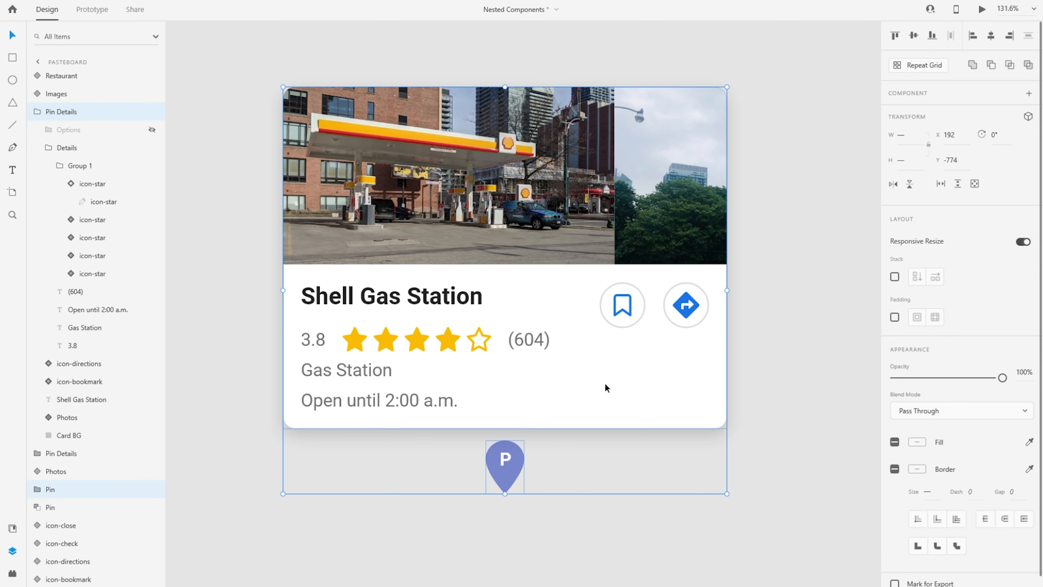
{"action": "left_click", "coordinate": [1028, 93]}
Rename the component containing the Shell card and its pin as Gas Station
{"action": "double_click", "coordinate": [88, 112]}
{"action": "type", "text": "G"}
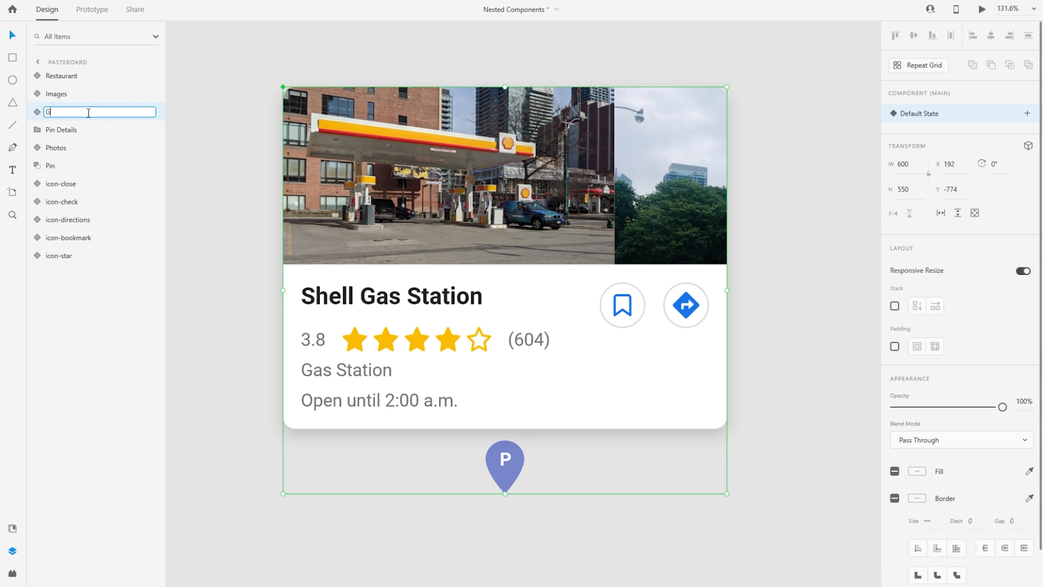
{"action": "type", "text": "as Station"}
{"action": "key", "text": "Return"}
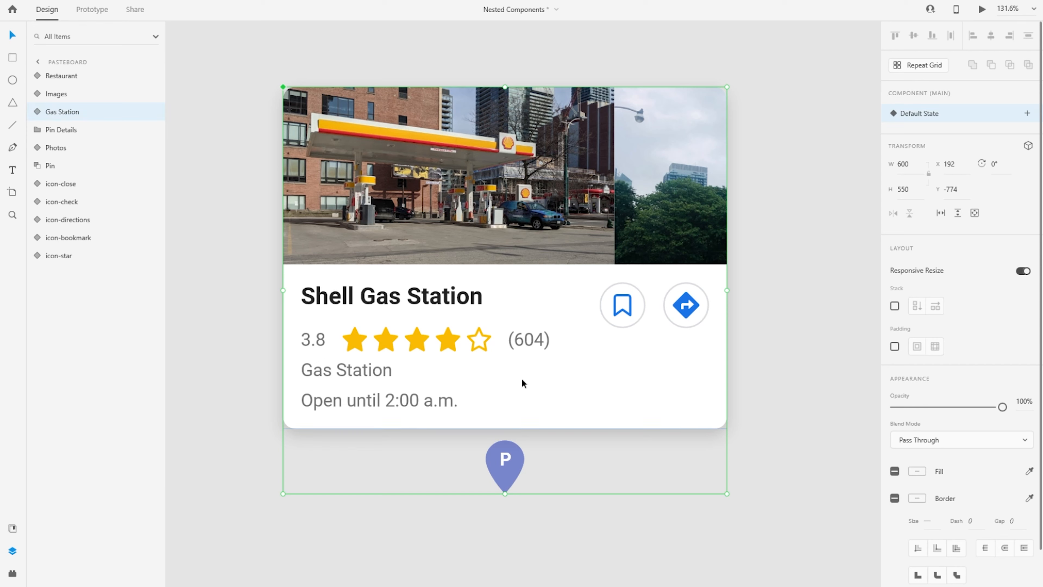
Add a Hover State to the Gas Station component
{"action": "left_click", "coordinate": [1027, 113]}
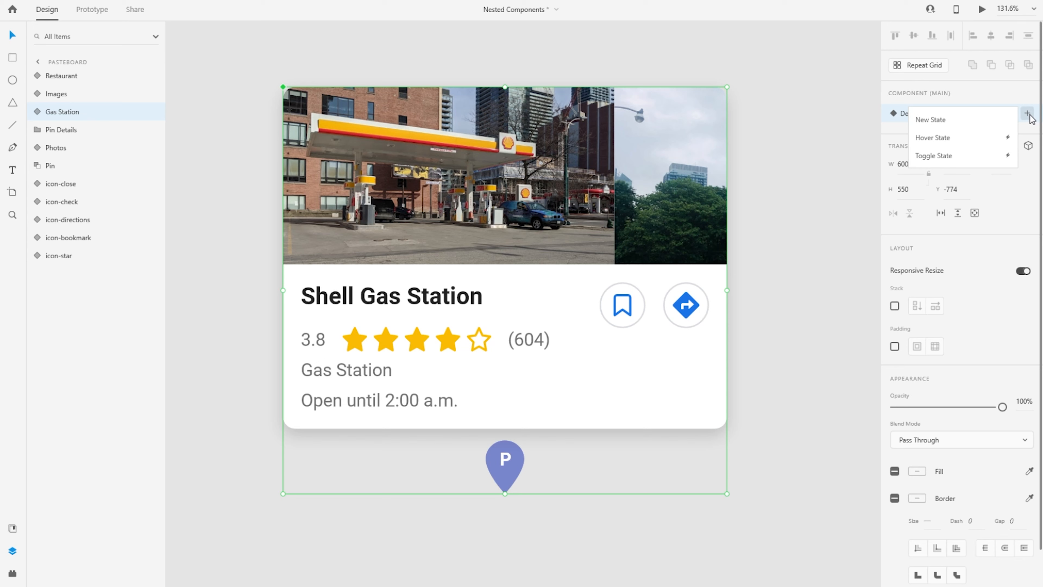
{"action": "left_click", "coordinate": [955, 137]}
{"action": "left_click", "coordinate": [900, 168]}
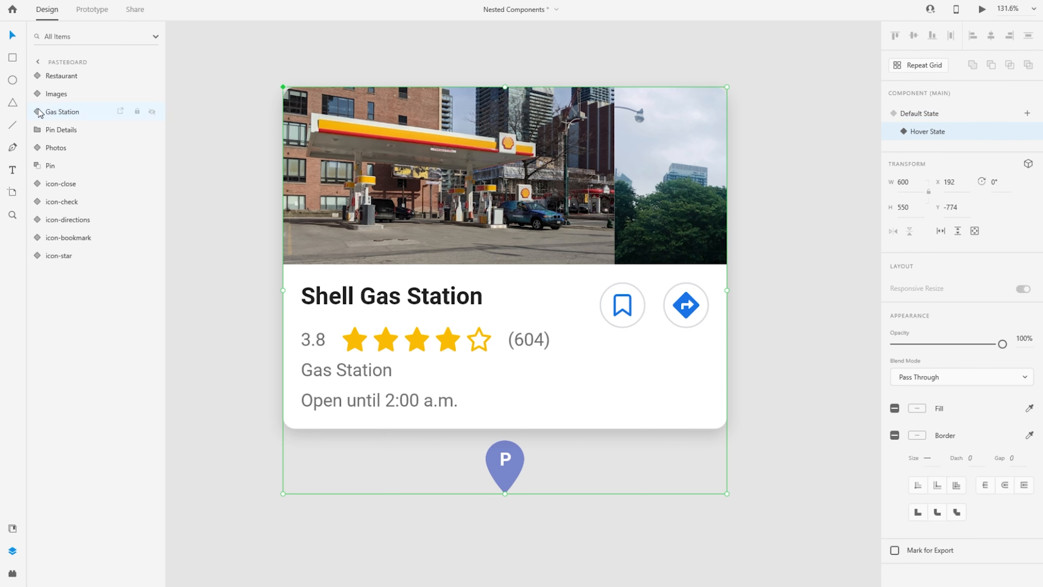
Hide the Pin Details group in the Gas Station component's Default State, leaving only the pin shown
{"action": "left_click", "coordinate": [904, 114]}
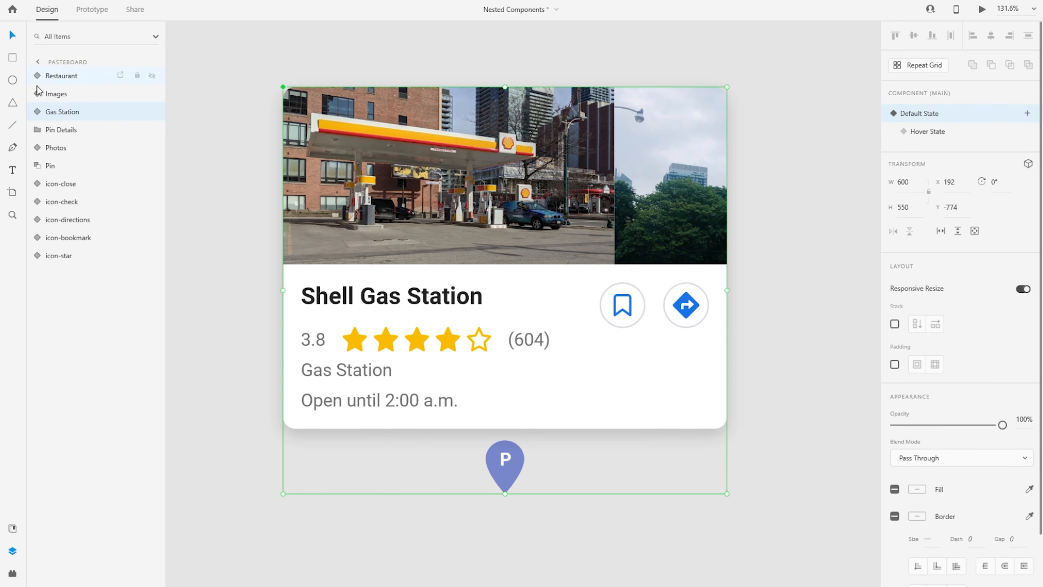
{"action": "left_click", "coordinate": [37, 112]}
{"action": "left_click", "coordinate": [131, 129]}
{"action": "left_click", "coordinate": [151, 129]}
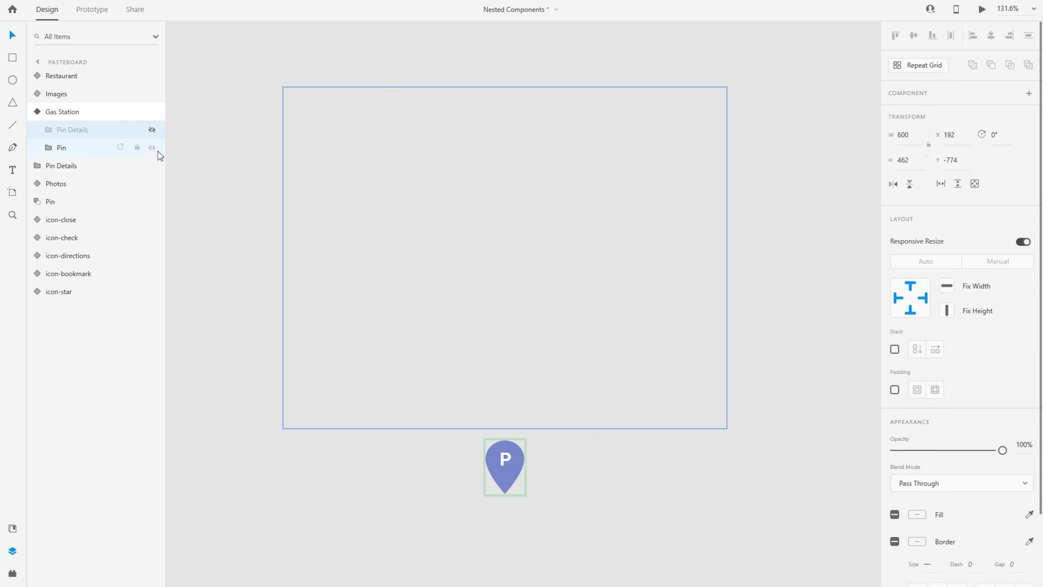
{"action": "left_click", "coordinate": [497, 491]}
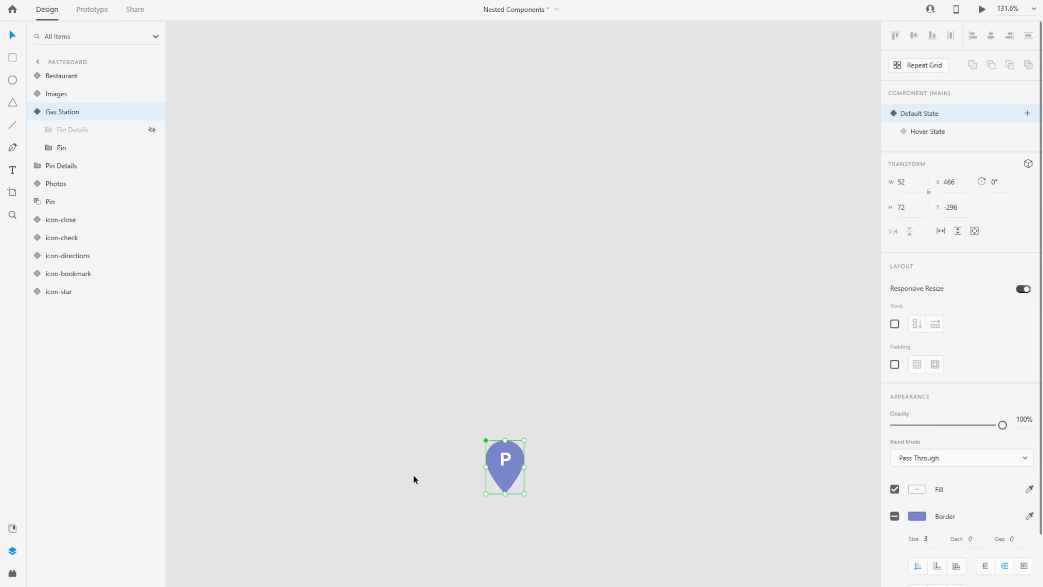
Make the Pin Details group visible in the Gas Station component's Hover State
{"action": "left_click", "coordinate": [963, 133]}
{"action": "left_click", "coordinate": [39, 112]}
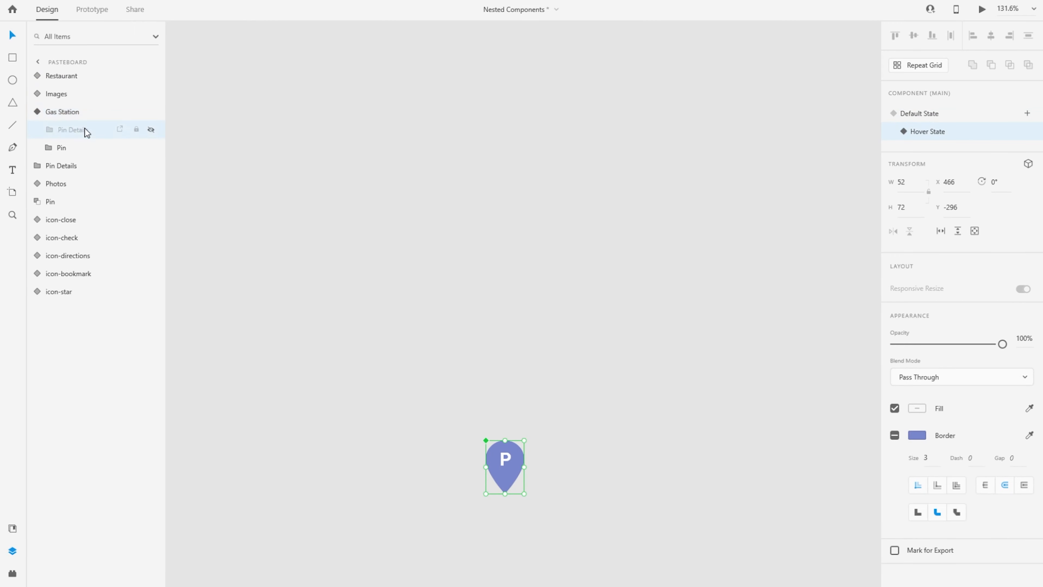
{"action": "left_click", "coordinate": [86, 129]}
{"action": "left_click", "coordinate": [151, 129]}
{"action": "left_click", "coordinate": [78, 113]}
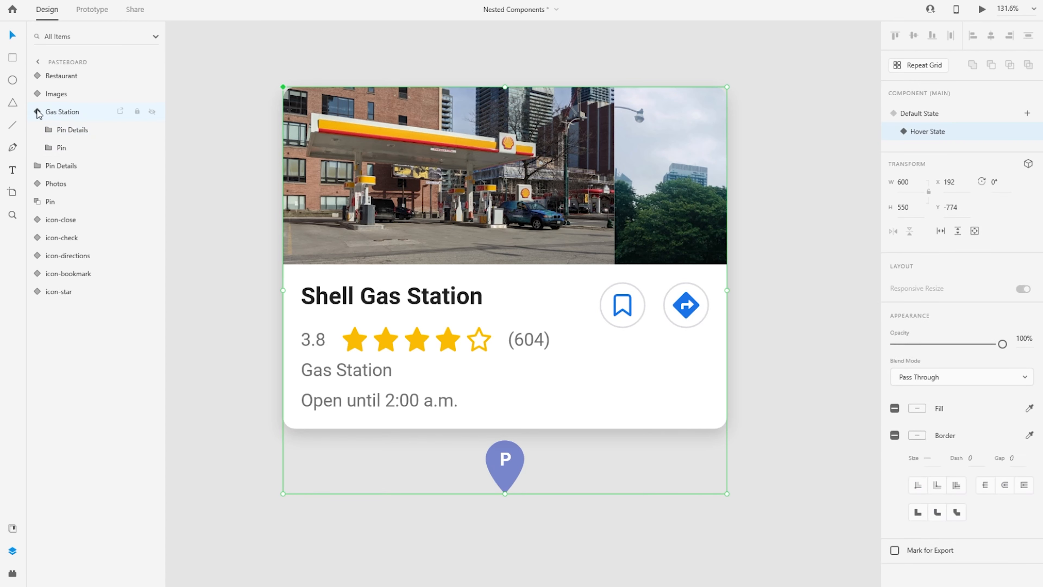
{"action": "left_click", "coordinate": [39, 111]}
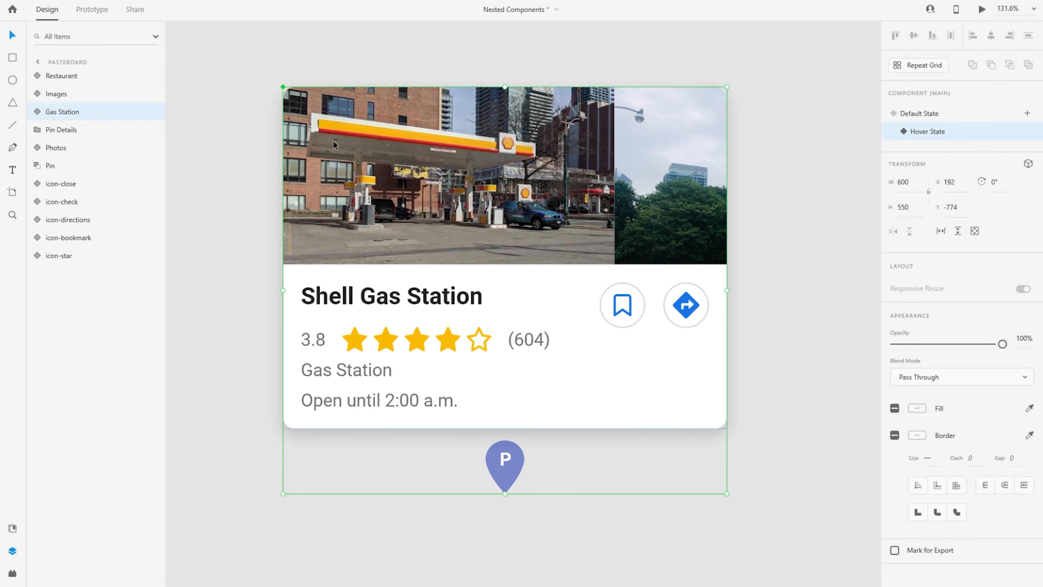
Switch the Gas Station component to its Default State and move it beside the orange restaurant pin, to X 1087, Y -249
{"action": "left_click", "coordinate": [974, 115]}
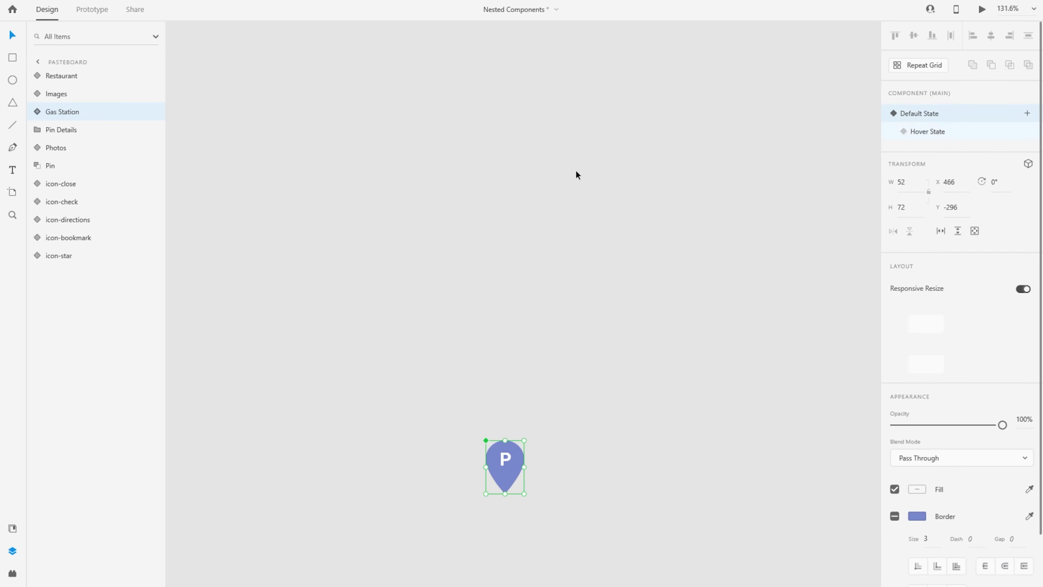
{"action": "scroll", "coordinate": [275, 213], "scroll_direction": "down", "scroll_amount": 1}
{"action": "scroll", "coordinate": [275, 214], "scroll_direction": "down", "scroll_amount": 5}
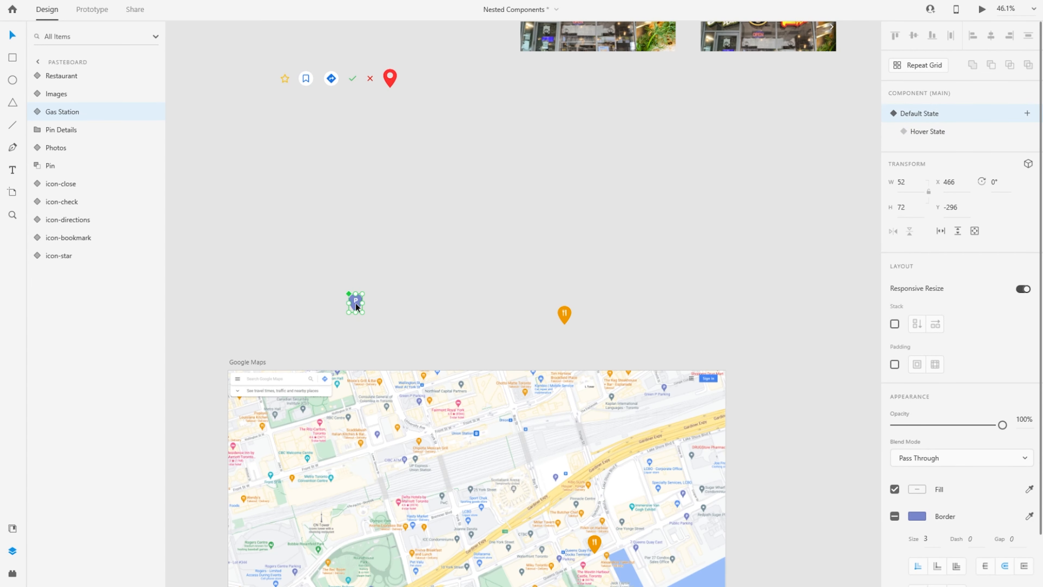
{"action": "left_click_drag", "start_coordinate": [356, 306], "coordinate": [517, 320]}
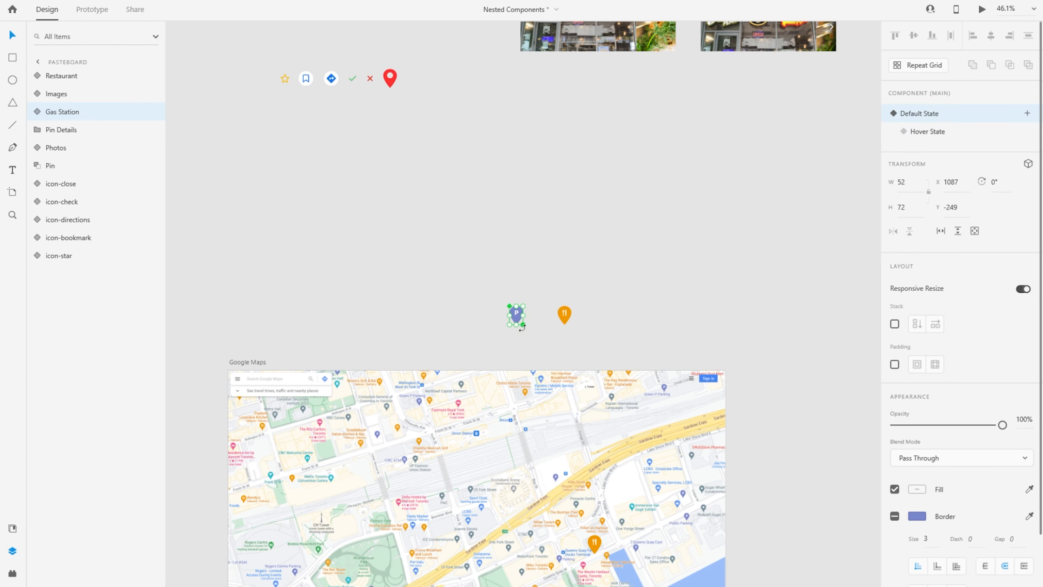
{"action": "left_click_drag", "start_coordinate": [448, 339], "coordinate": [524, 118]}
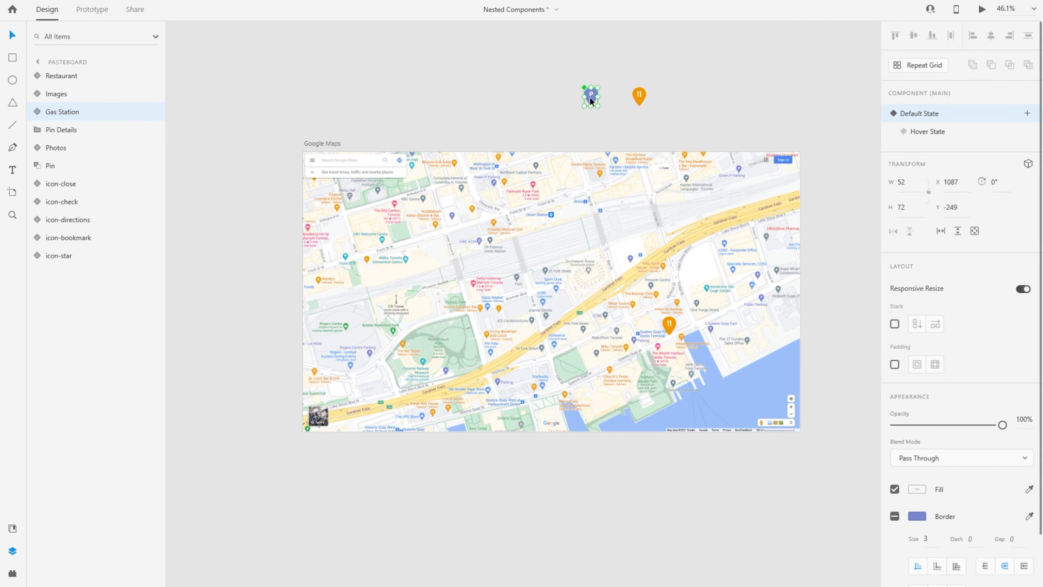
Place a copy of the Gas Station component on the Google Maps artboard, just east of the CN Tower
{"action": "left_click_drag", "start_coordinate": [590, 101], "coordinate": [553, 123]}
{"action": "left_click_drag", "start_coordinate": [510, 204], "coordinate": [494, 244]}
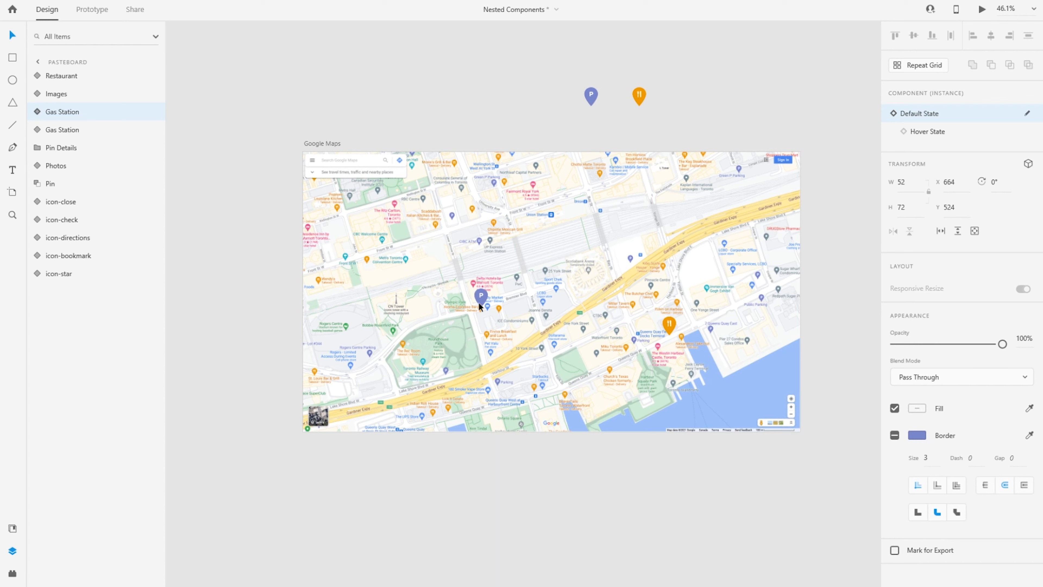
{"action": "left_click_drag", "start_coordinate": [479, 306], "coordinate": [430, 316]}
{"action": "left_click_drag", "start_coordinate": [436, 309], "coordinate": [435, 308]}
Move the main Gas Station and Restaurant components from above the artboard up to the icon row, beside the red pin
{"action": "left_click", "coordinate": [335, 145]}
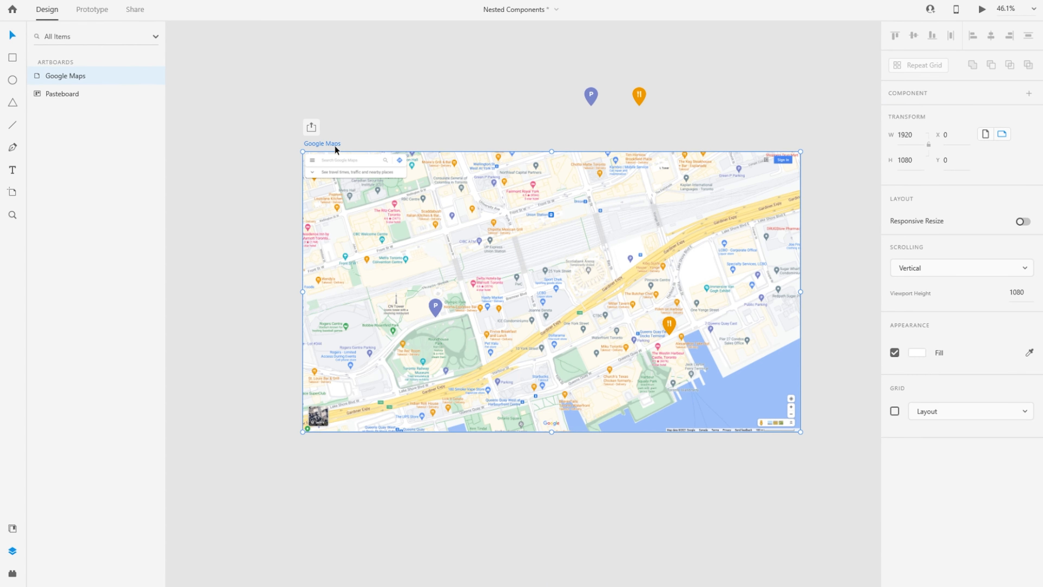
{"action": "key", "text": "ctrl+3"}
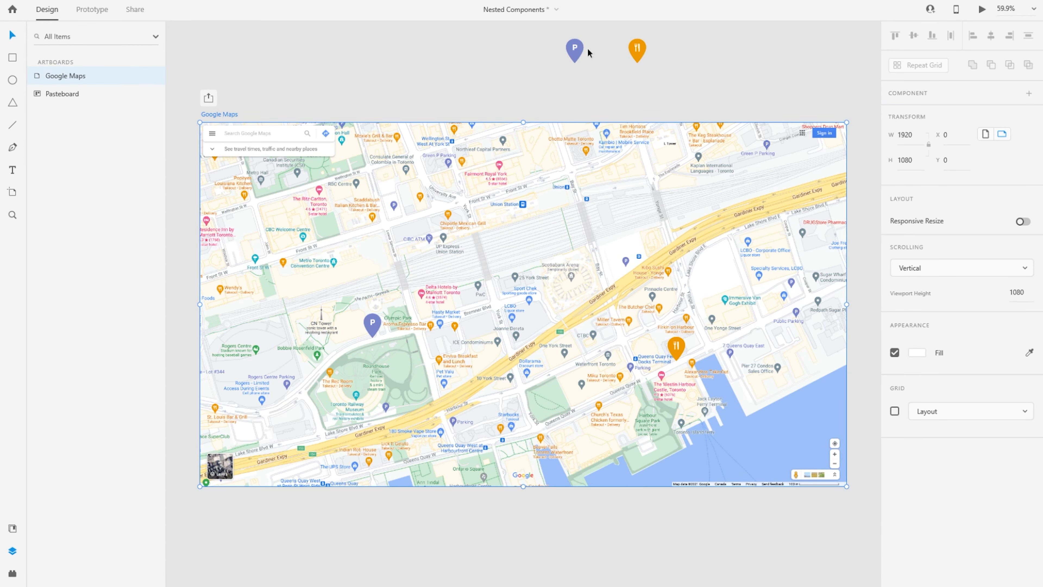
{"action": "left_click_drag", "start_coordinate": [572, 55], "coordinate": [588, 57]}
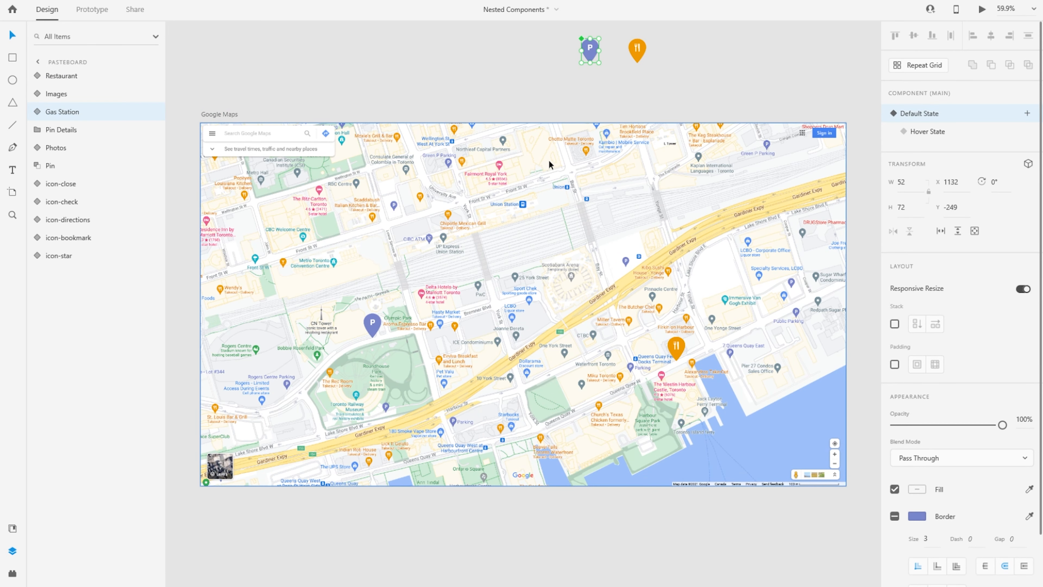
{"action": "scroll", "coordinate": [546, 145], "scroll_direction": "up", "scroll_amount": 3}
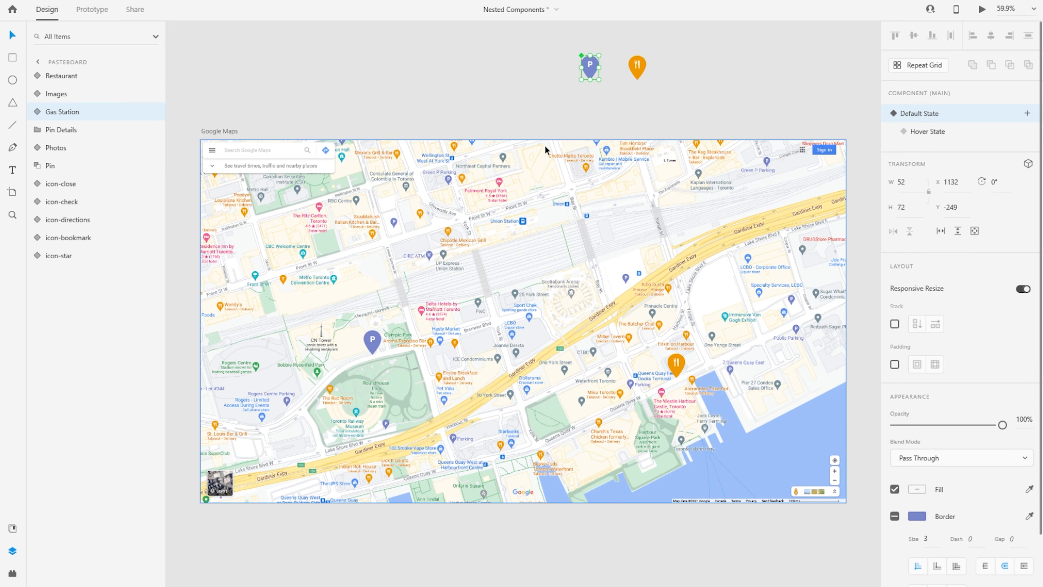
{"action": "scroll", "coordinate": [546, 146], "scroll_direction": "up", "scroll_amount": 18}
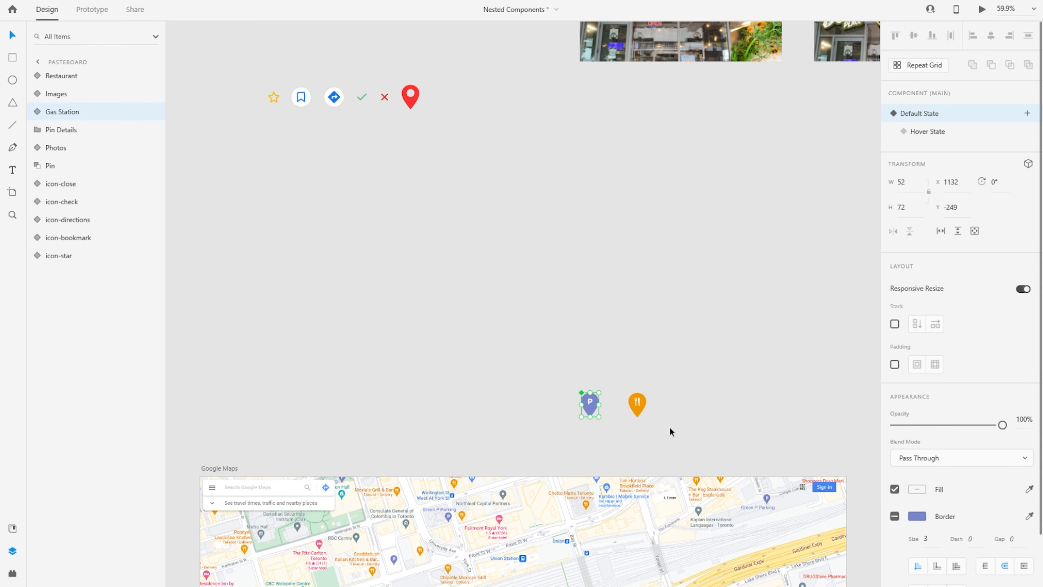
{"action": "left_click_drag", "start_coordinate": [692, 433], "coordinate": [567, 361]}
{"action": "left_click_drag", "start_coordinate": [590, 404], "coordinate": [462, 99]}
{"action": "left_click", "coordinate": [253, 345]}
Preview the Google Maps artboard and test the restaurant pin's card by paging its photos forward and back
{"action": "scroll", "coordinate": [254, 345], "scroll_direction": "down", "scroll_amount": 9}
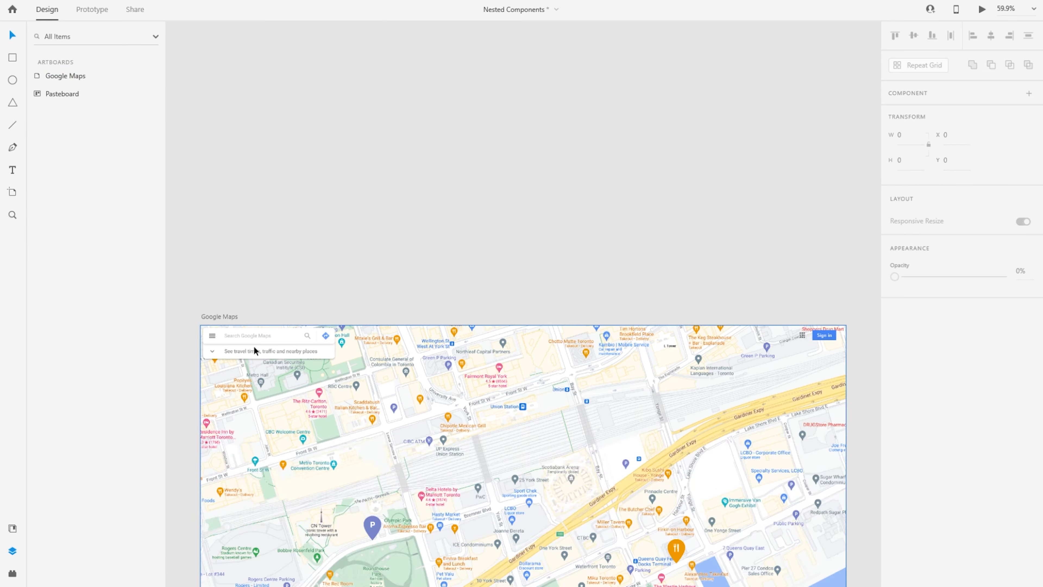
{"action": "left_click", "coordinate": [254, 349]}
{"action": "scroll", "coordinate": [254, 348], "scroll_direction": "down", "scroll_amount": 12}
{"action": "left_click", "coordinate": [981, 9]}
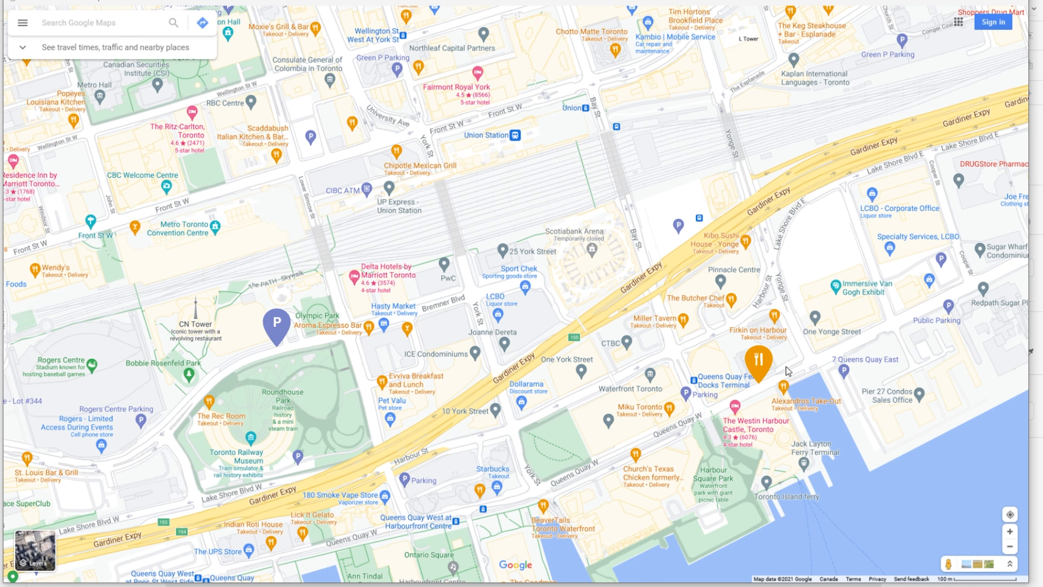
{"action": "left_click", "coordinate": [765, 363]}
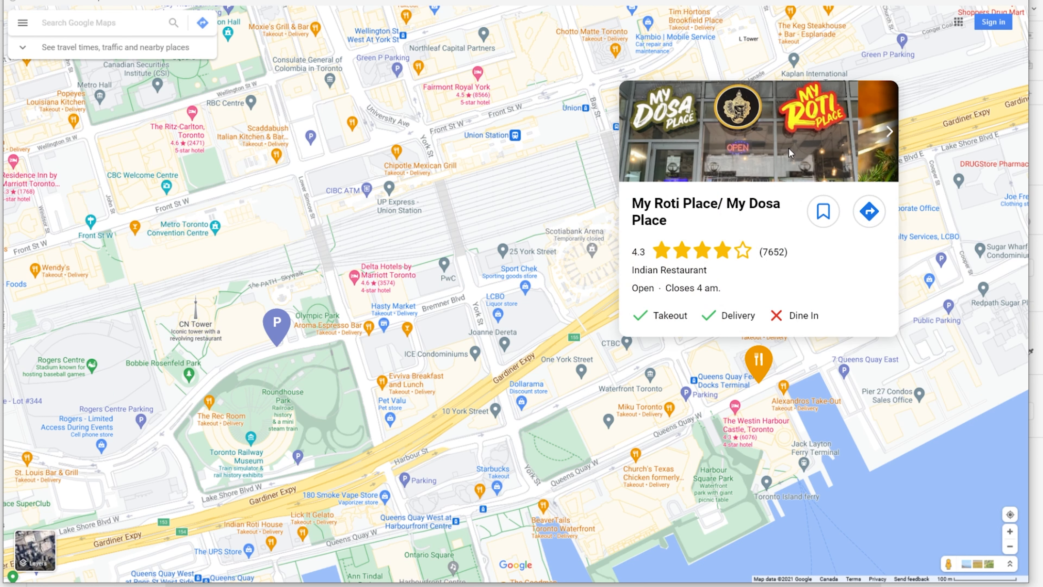
{"action": "left_click", "coordinate": [890, 131]}
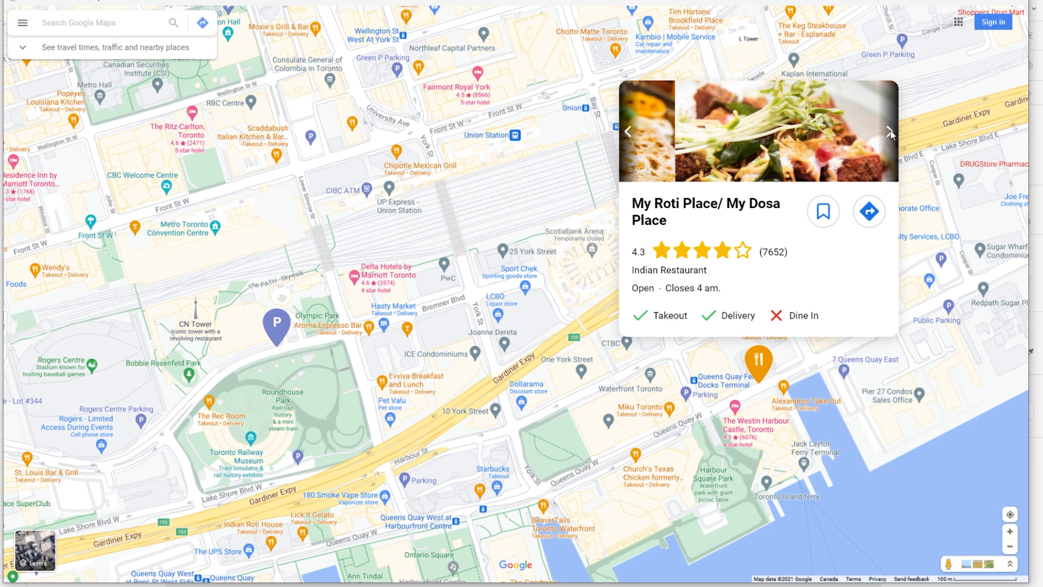
{"action": "left_click", "coordinate": [630, 134]}
{"action": "left_click", "coordinate": [629, 132]}
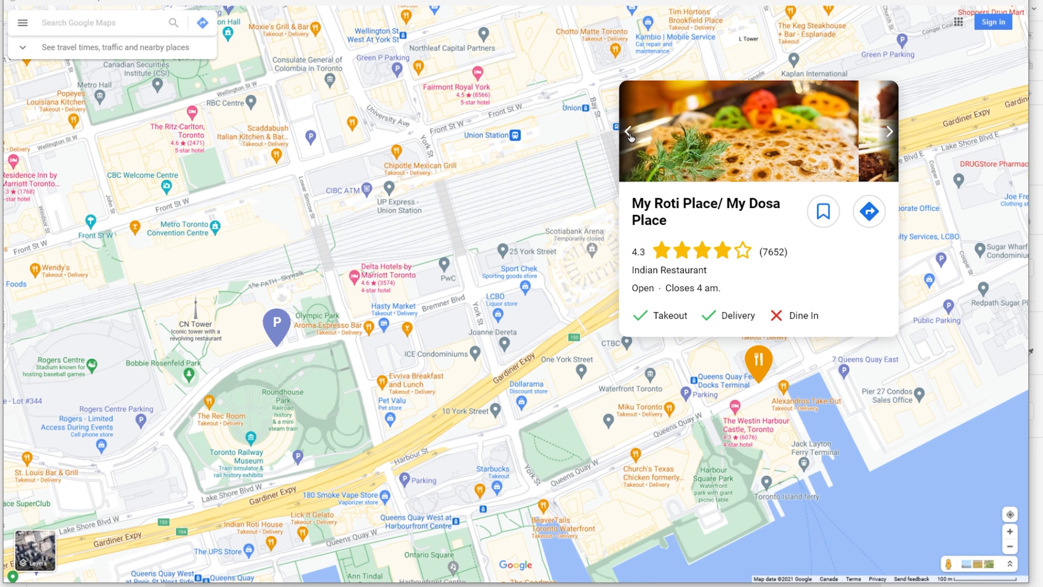
{"action": "left_click", "coordinate": [630, 133]}
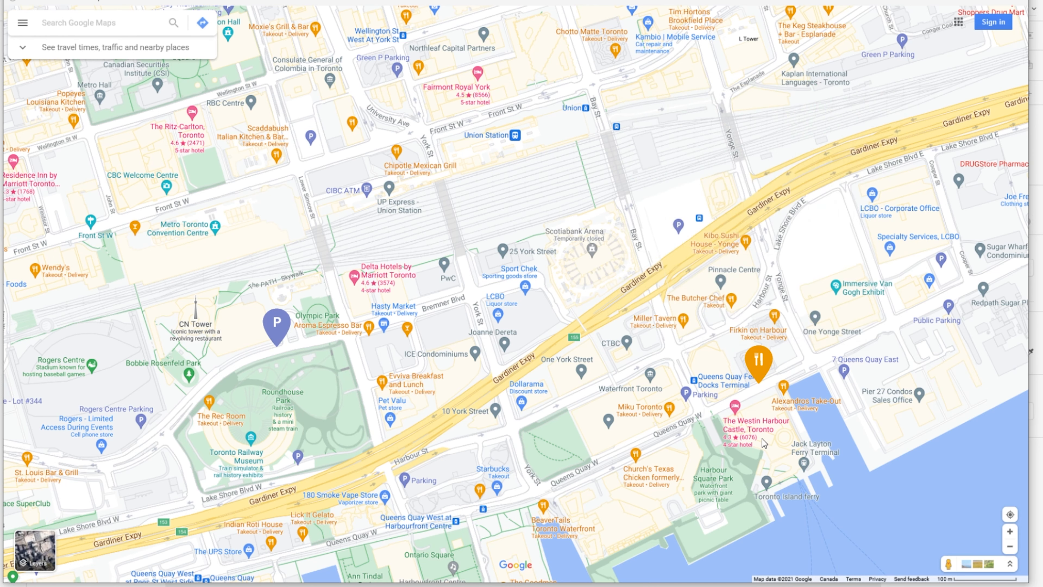
Test the gas station pin in the preview by revealing its card and paging the photos forward and back
{"action": "mouse_move", "coordinate": [276, 324]}
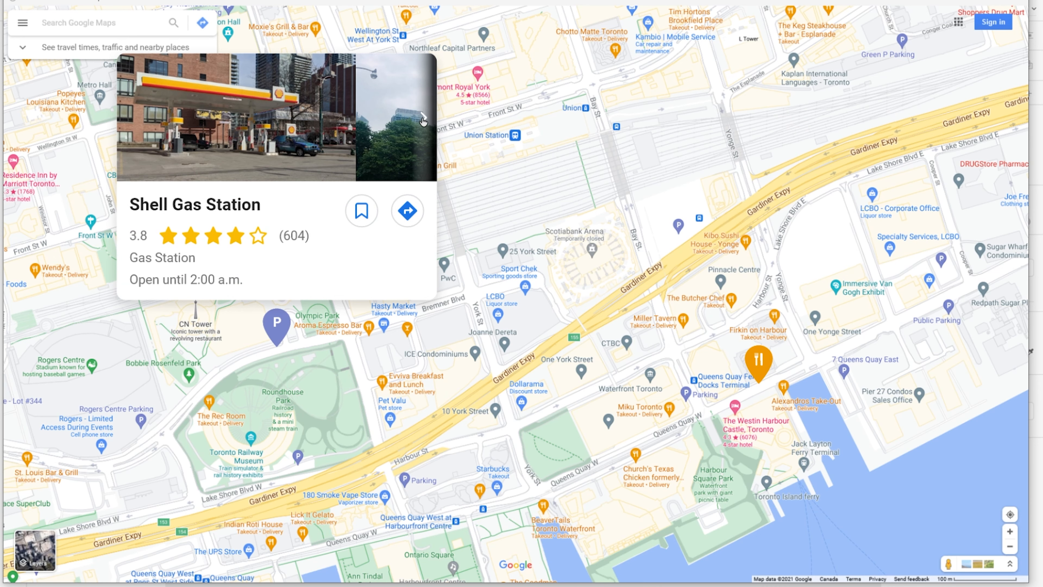
{"action": "left_click", "coordinate": [423, 119]}
{"action": "left_click", "coordinate": [424, 119]}
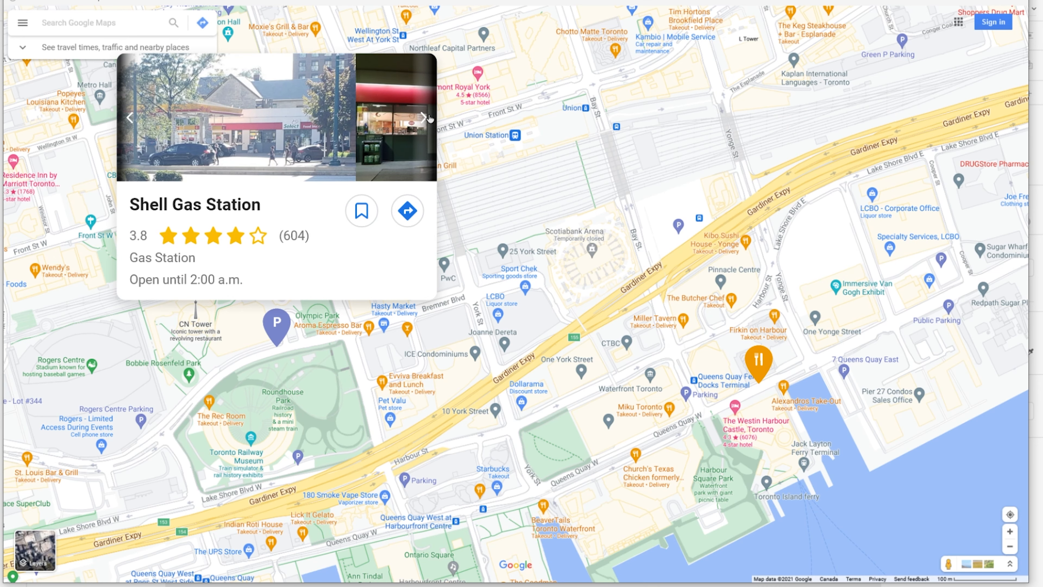
{"action": "left_click", "coordinate": [427, 118]}
{"action": "left_click", "coordinate": [129, 120]}
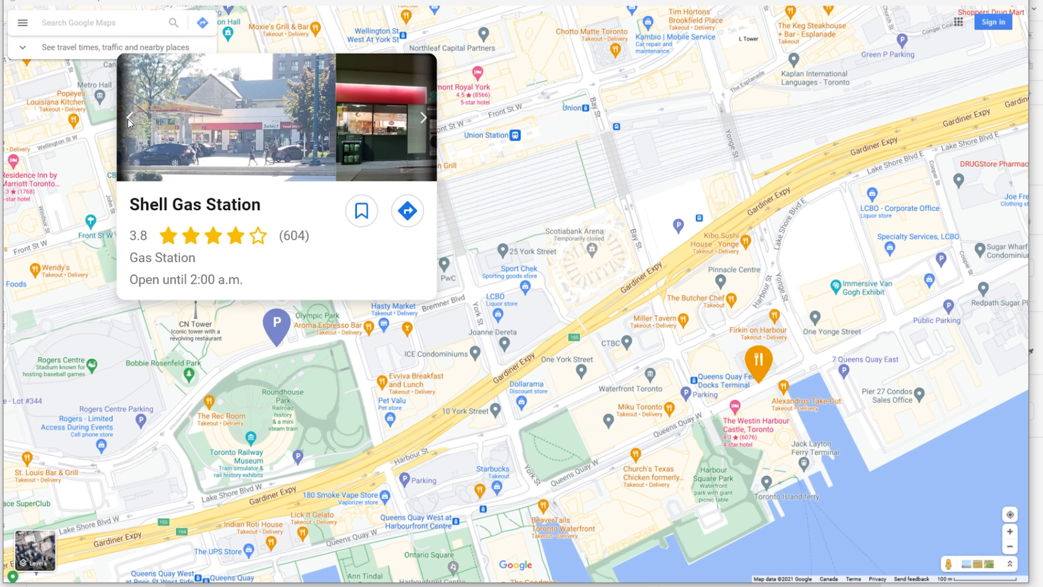
{"action": "left_click", "coordinate": [129, 120]}
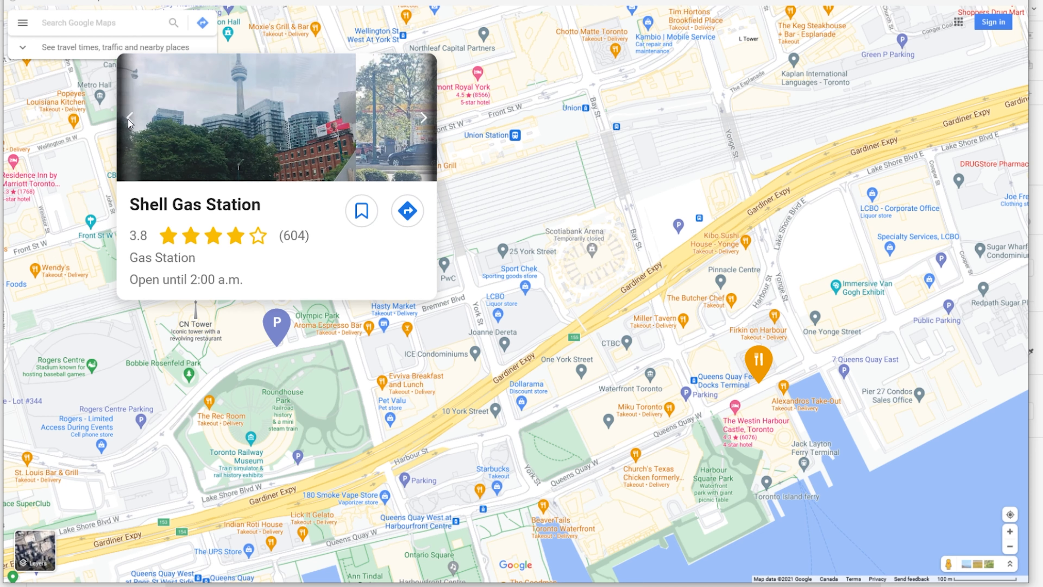
{"action": "left_click", "coordinate": [129, 120]}
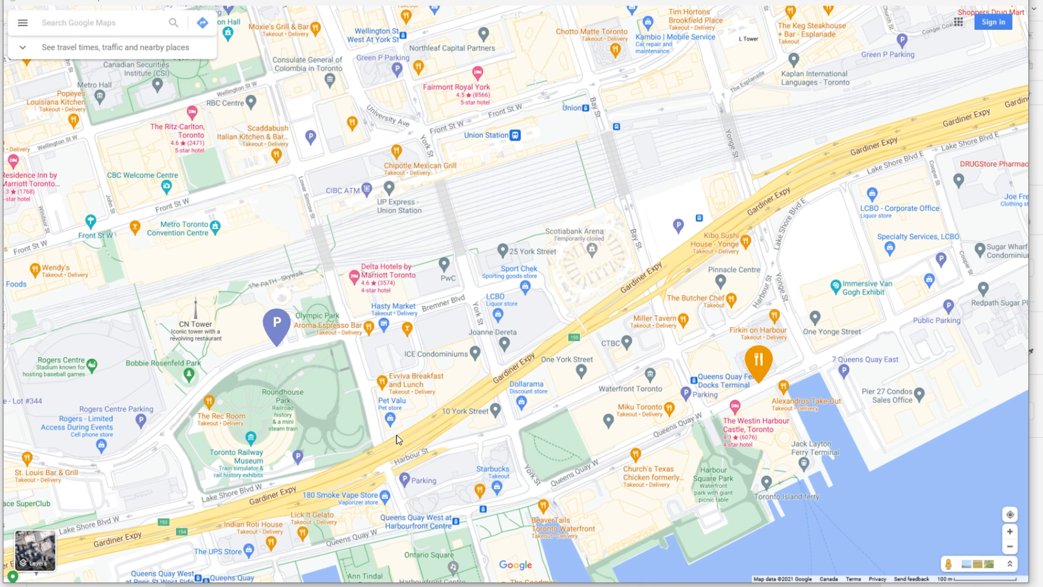
Check both pins' hover cards in the preview again and toggle the bookmark icon on the restaurant card
{"action": "mouse_move", "coordinate": [277, 336]}
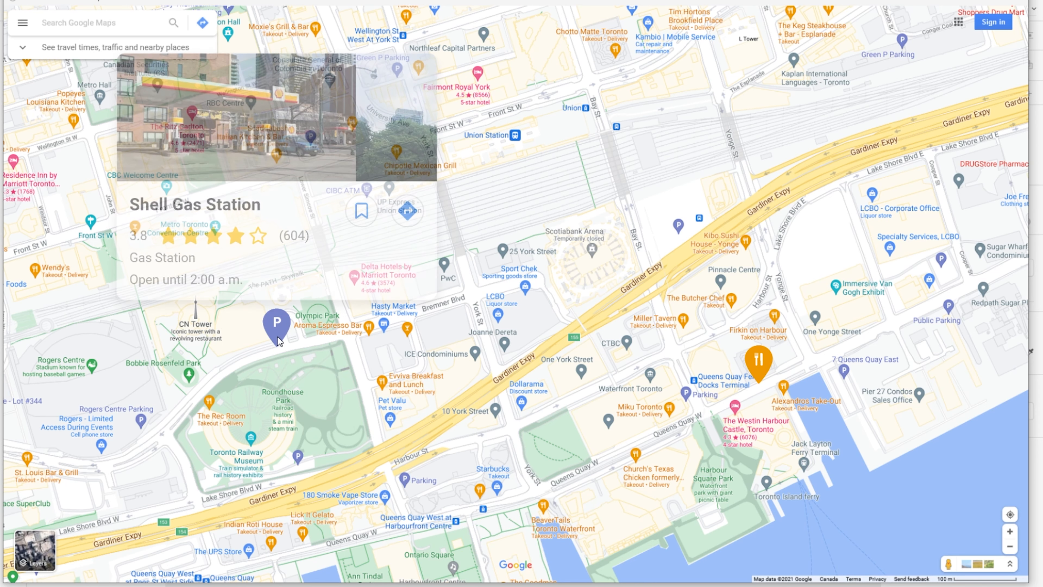
{"action": "mouse_move", "coordinate": [758, 362]}
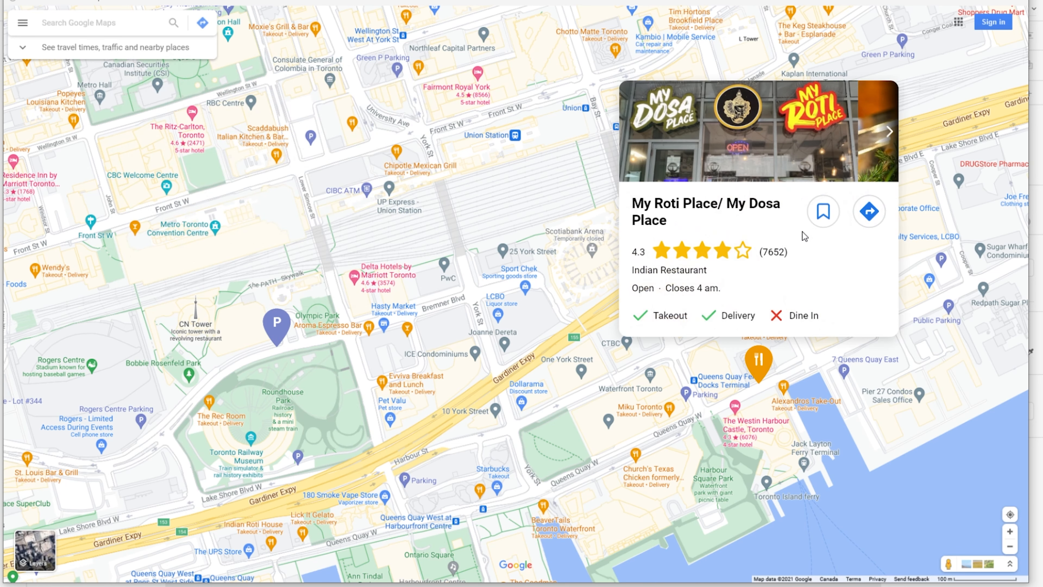
{"action": "left_click", "coordinate": [822, 220]}
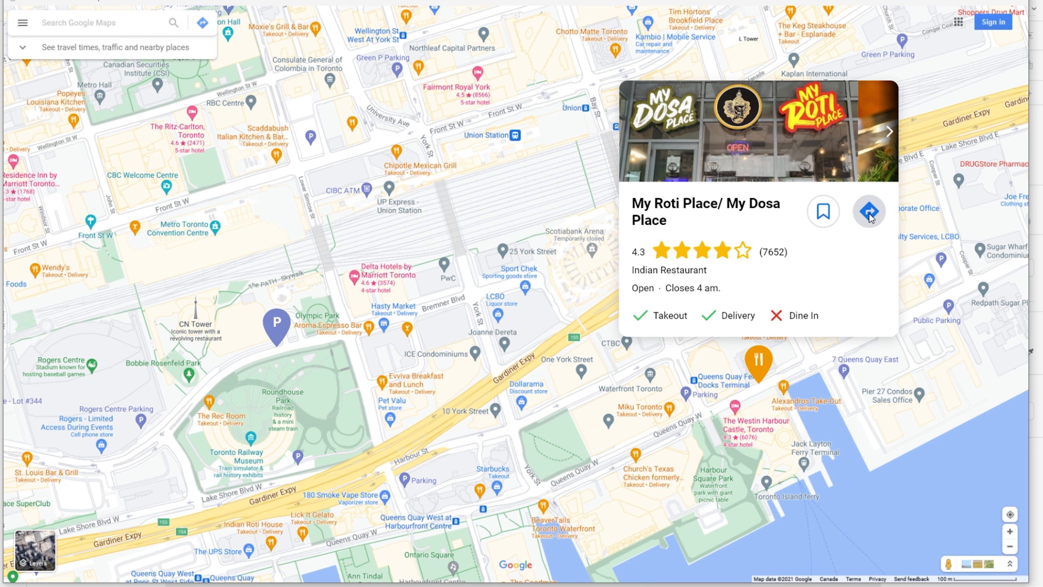
{"action": "left_click", "coordinate": [826, 223]}
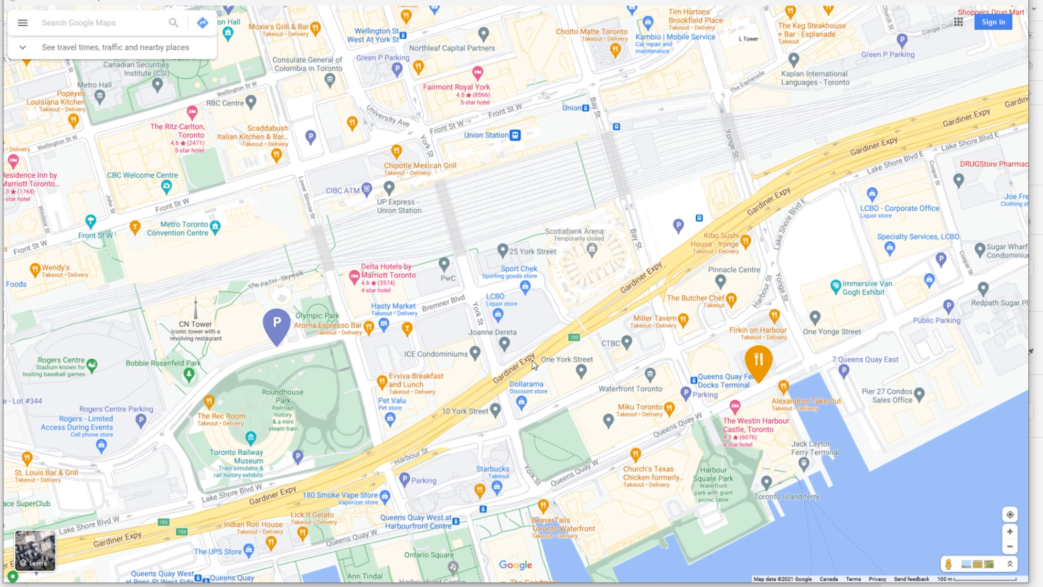
{"action": "mouse_move", "coordinate": [758, 362]}
{"action": "mouse_move", "coordinate": [276, 307]}
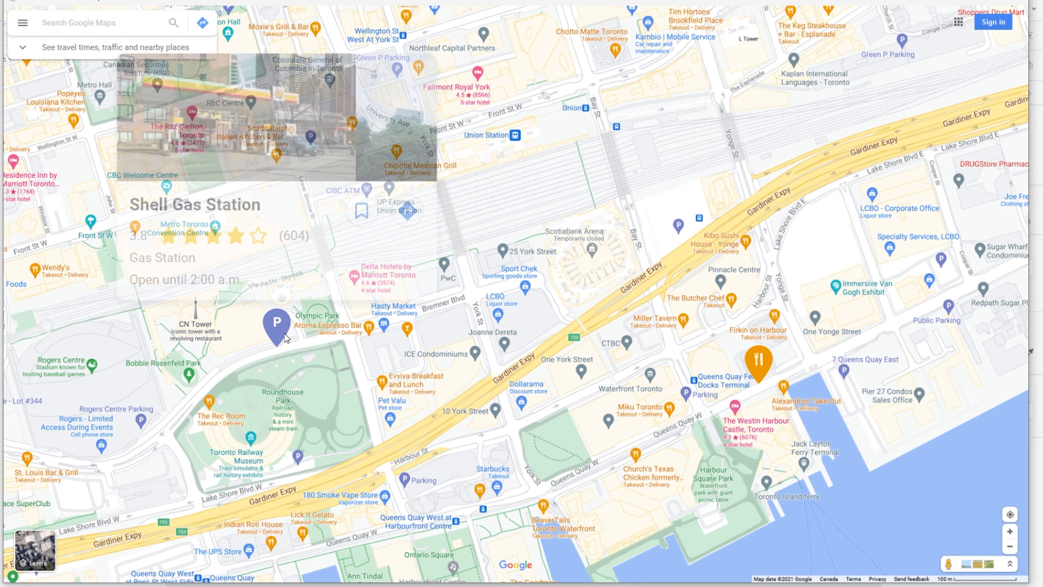